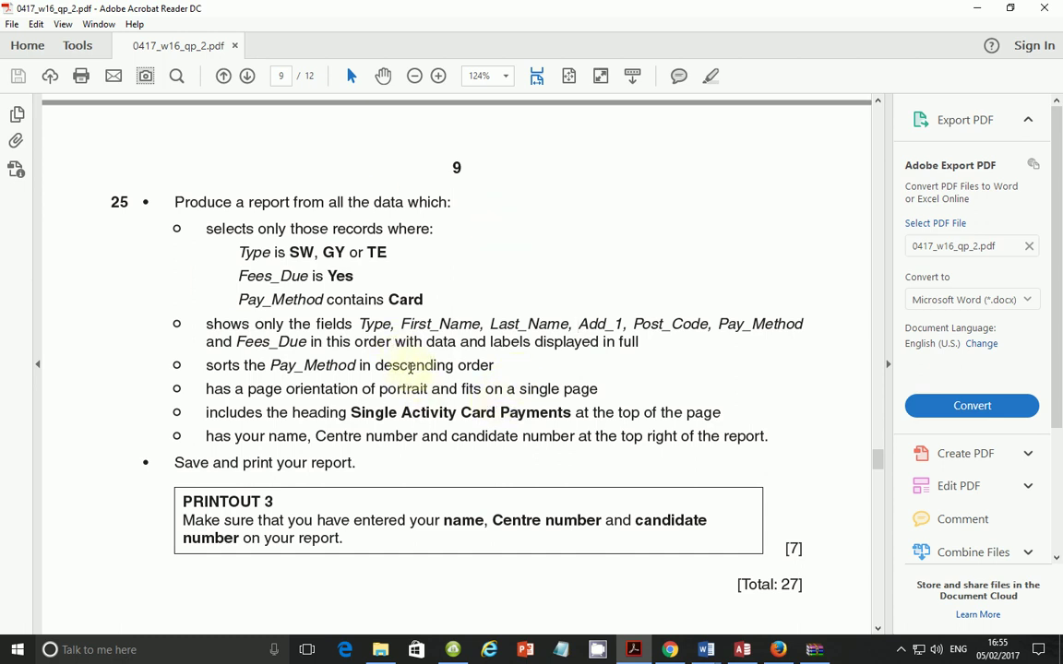
# Step: Read question 25's record-selection conditions in the PDF, then bring up Access's Create options
pyautogui.moveTo(203, 227); pyautogui.dragTo(433, 297)
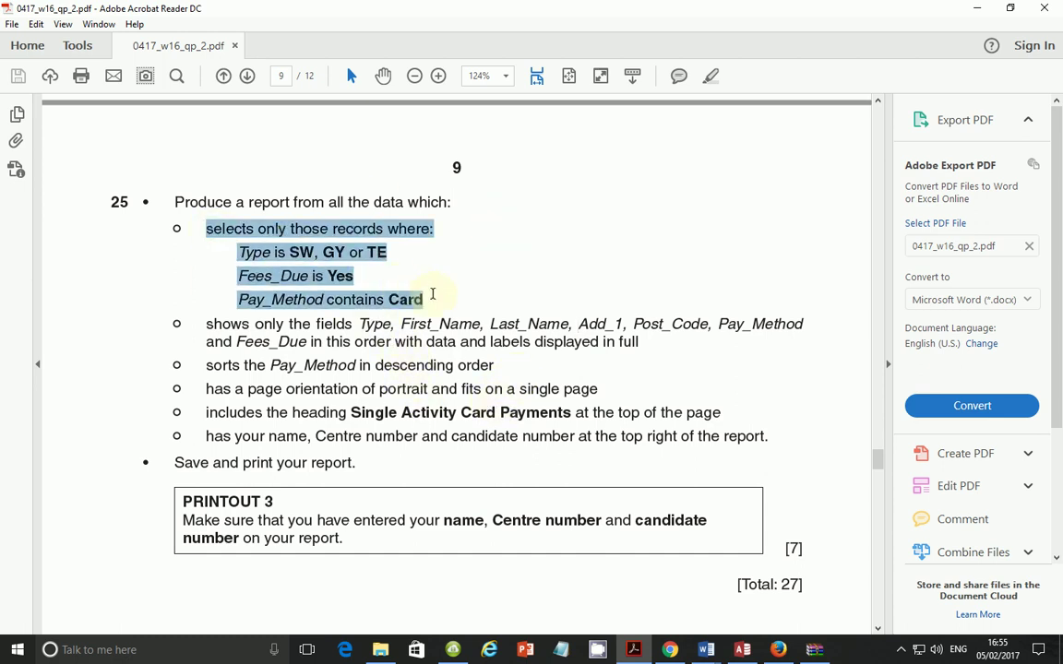
pyautogui.click(743, 650)
pyautogui.click(120, 35)
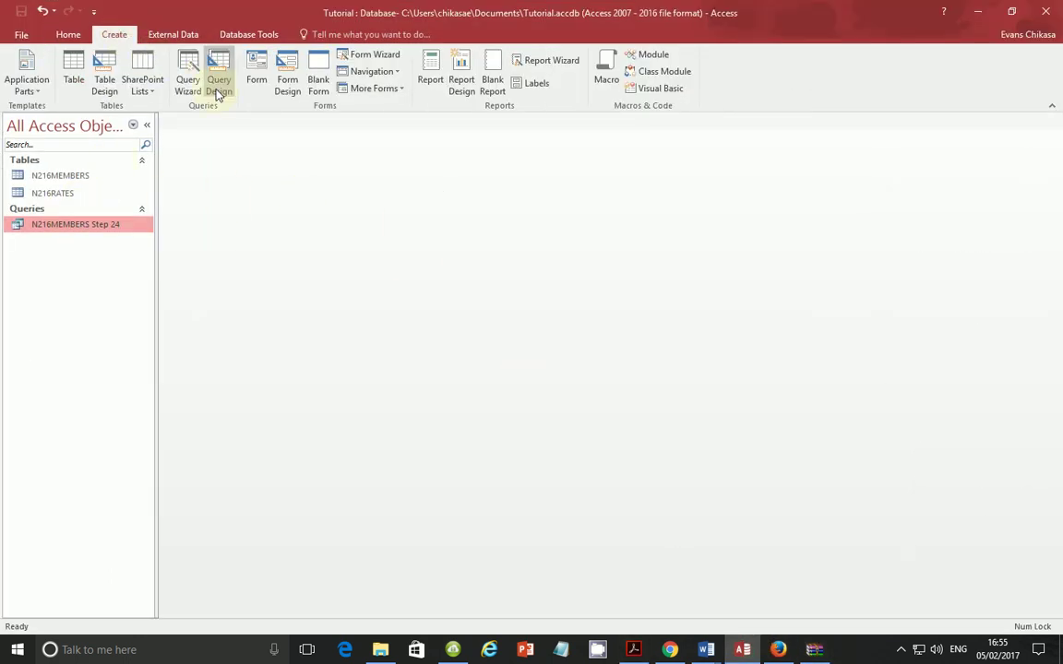
# Step: Start a Simple Query Wizard based on the N216MEMBERS table, checking the required fields in the question
pyautogui.click(185, 74)
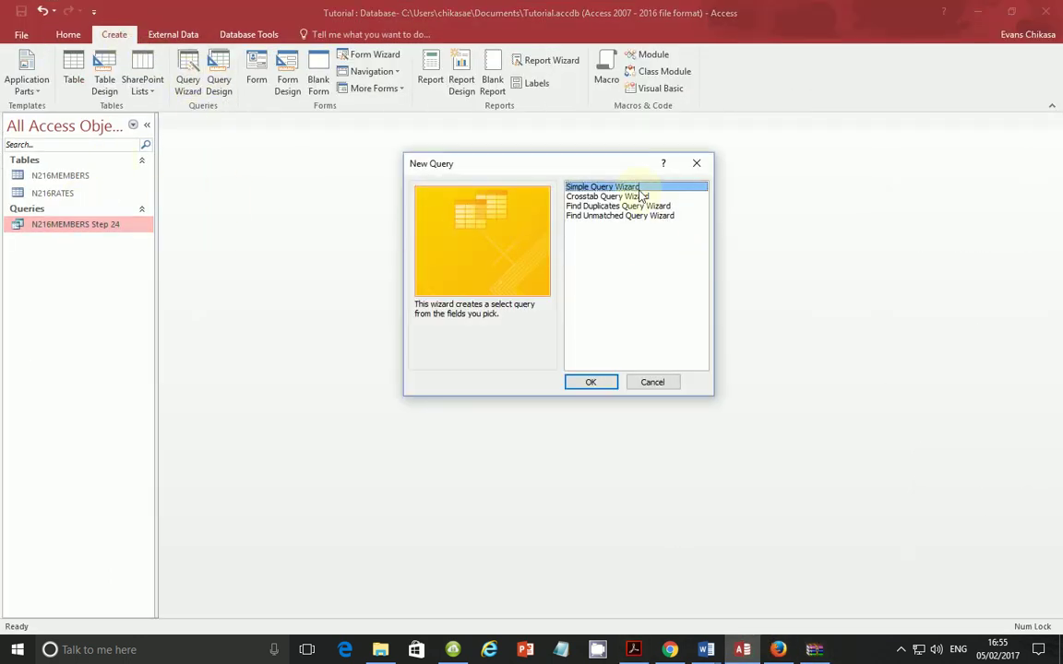
pyautogui.click(591, 383)
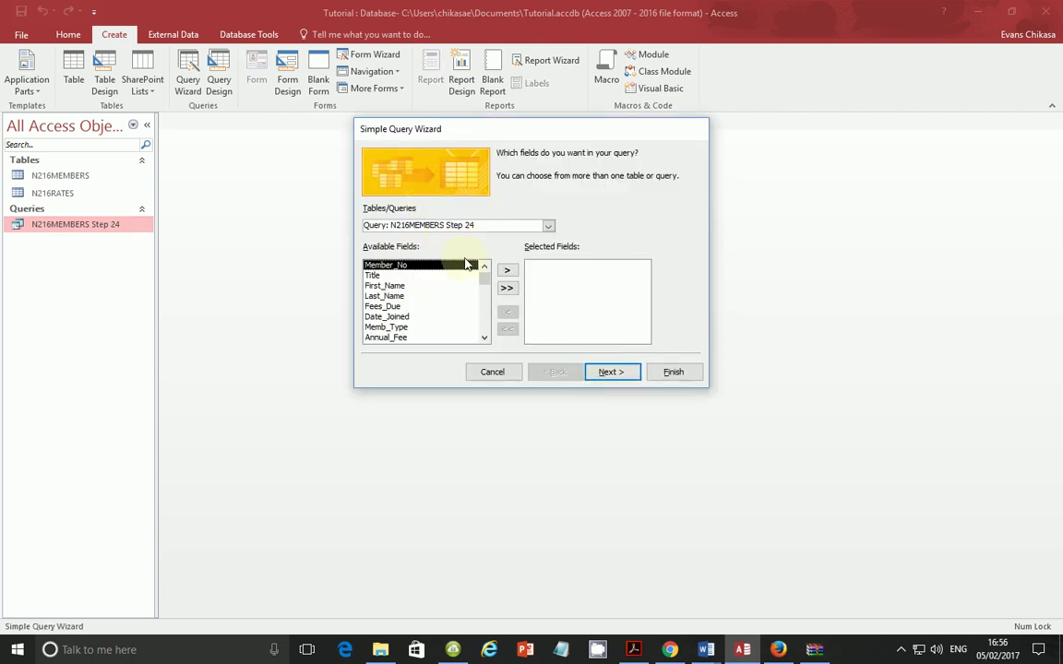
pyautogui.click(620, 642)
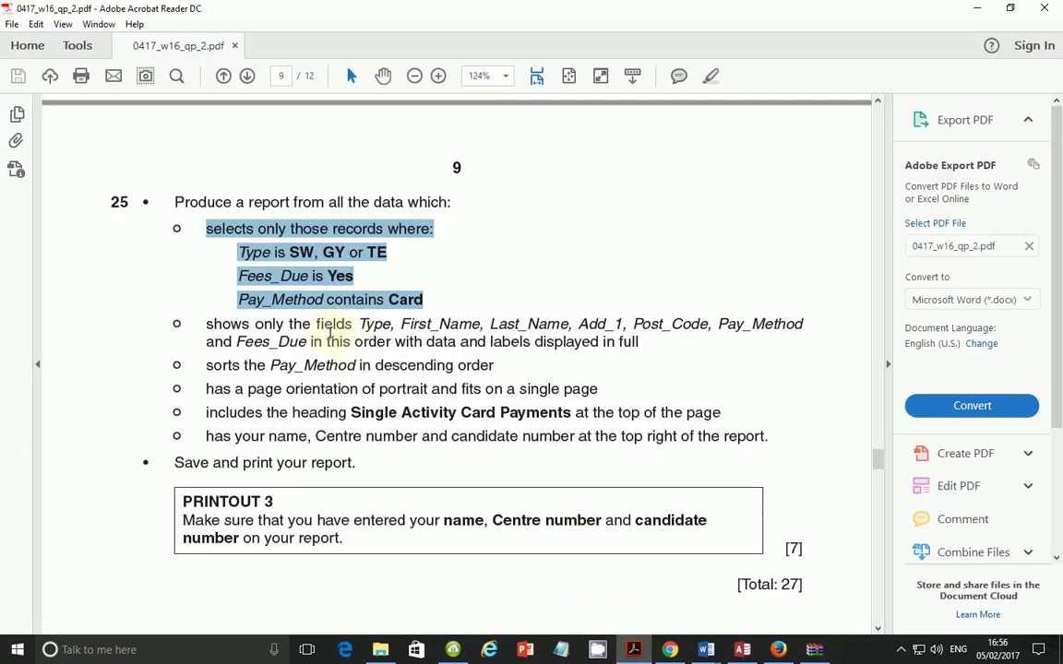
pyautogui.moveTo(356, 325); pyautogui.dragTo(569, 324)
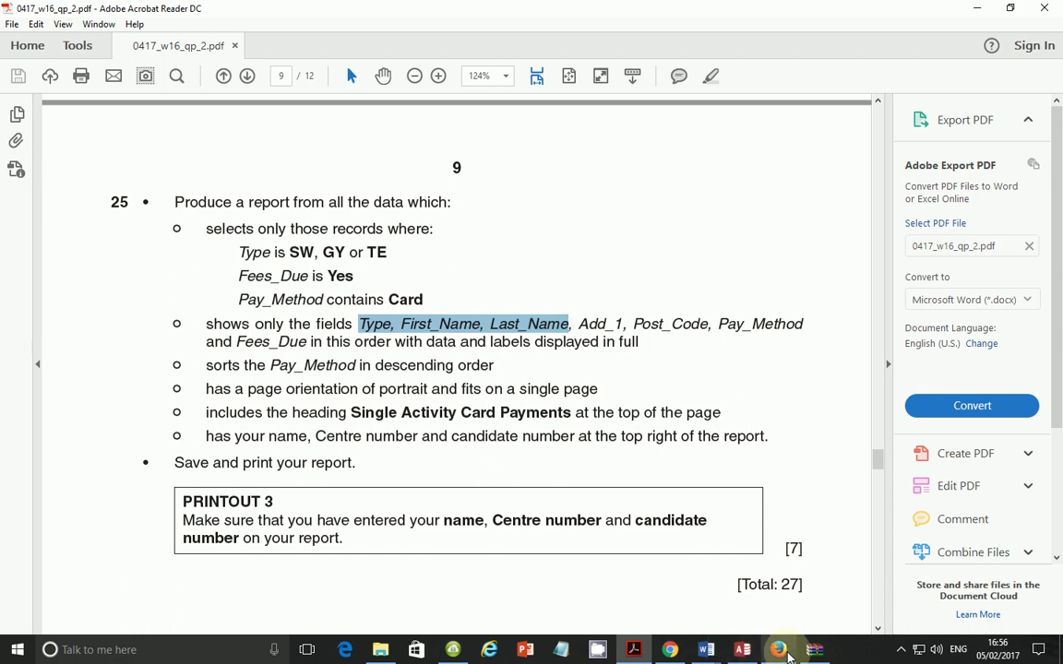
pyautogui.click(742, 650)
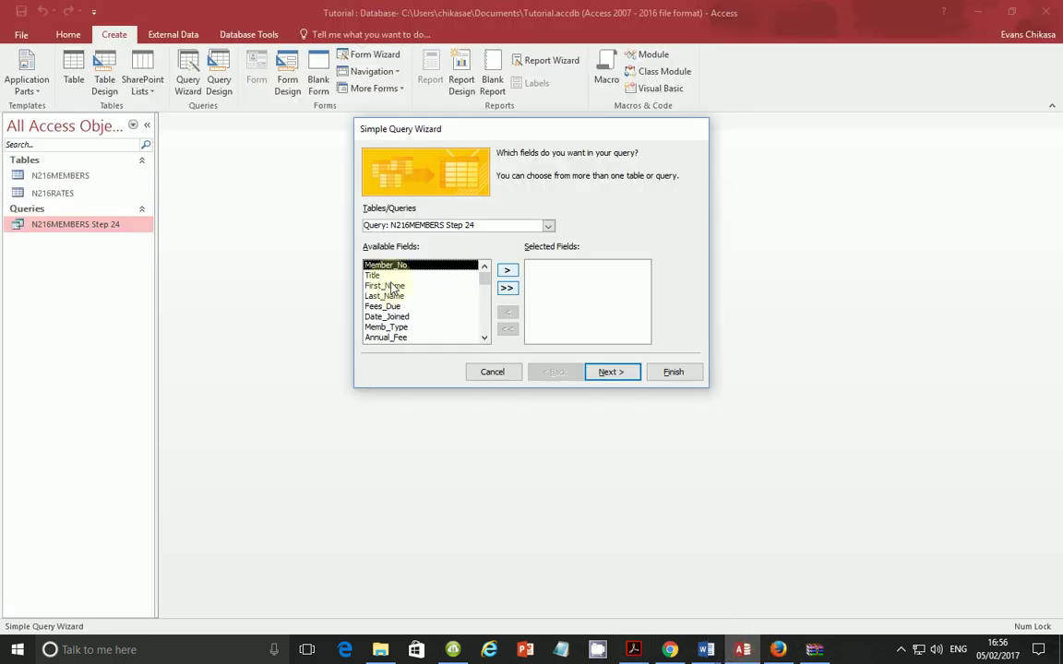
pyautogui.scroll(-1, 392, 300)
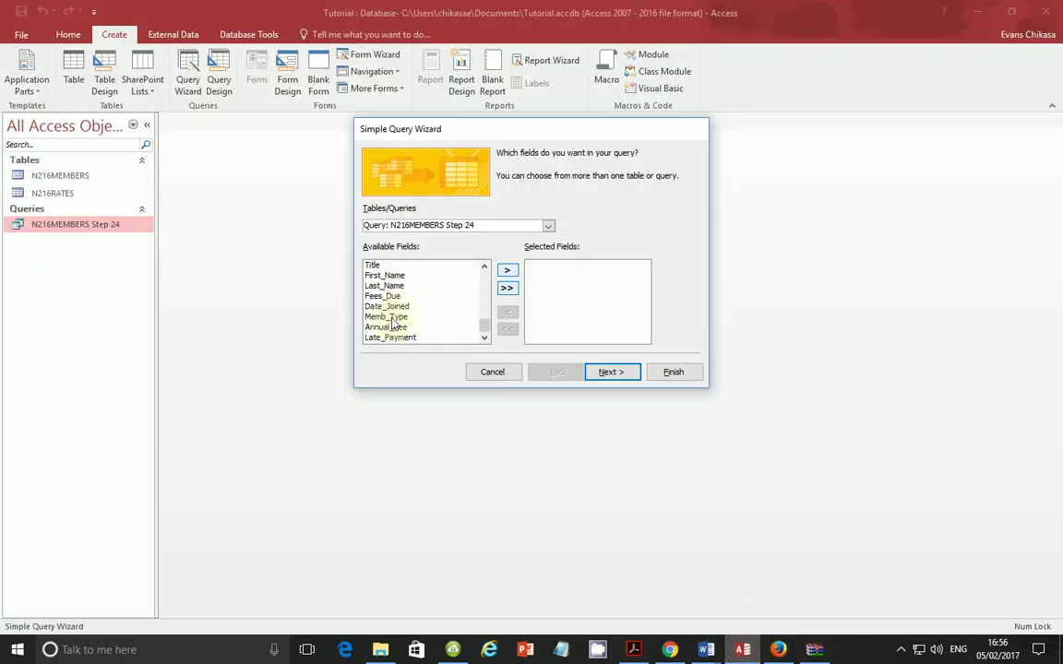
pyautogui.click(549, 227)
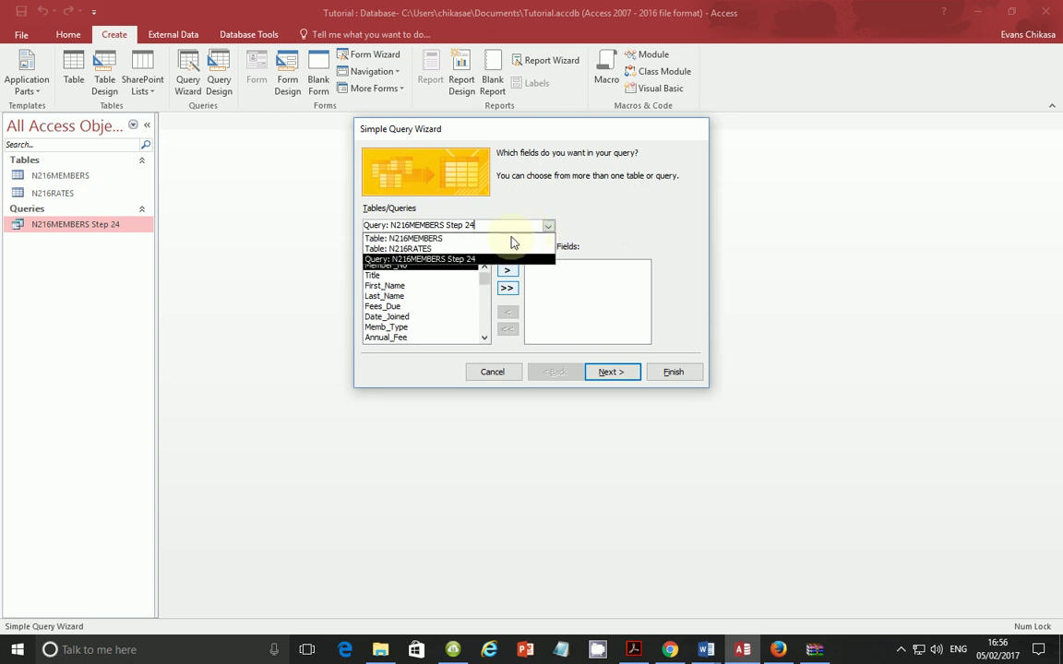
pyautogui.click(463, 237)
# Step: Add the Type, First_Name and Last_Name fields to the query
pyautogui.scroll(-1, 419, 316)
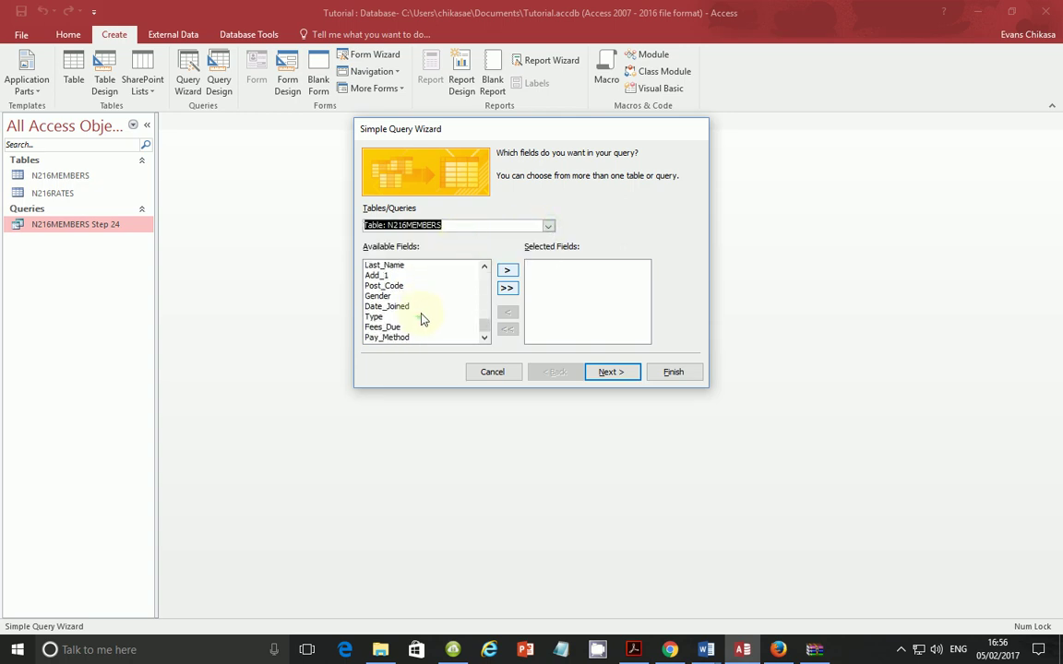
pyautogui.doubleClick(429, 316)
pyautogui.scroll(1, 438, 294)
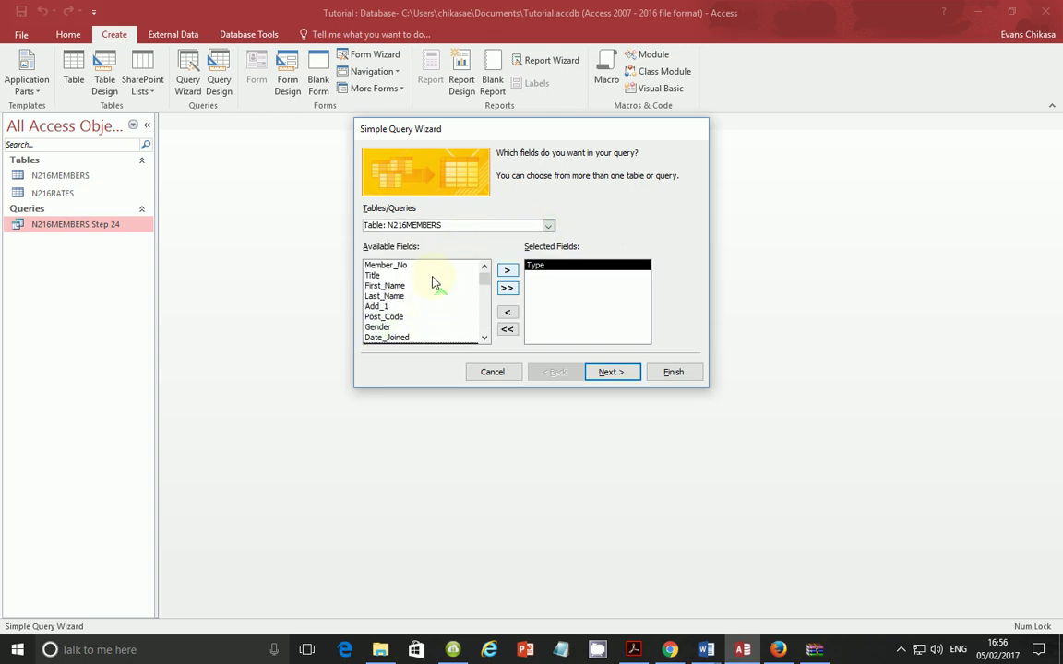
pyautogui.doubleClick(413, 286)
pyautogui.doubleClick(412, 286)
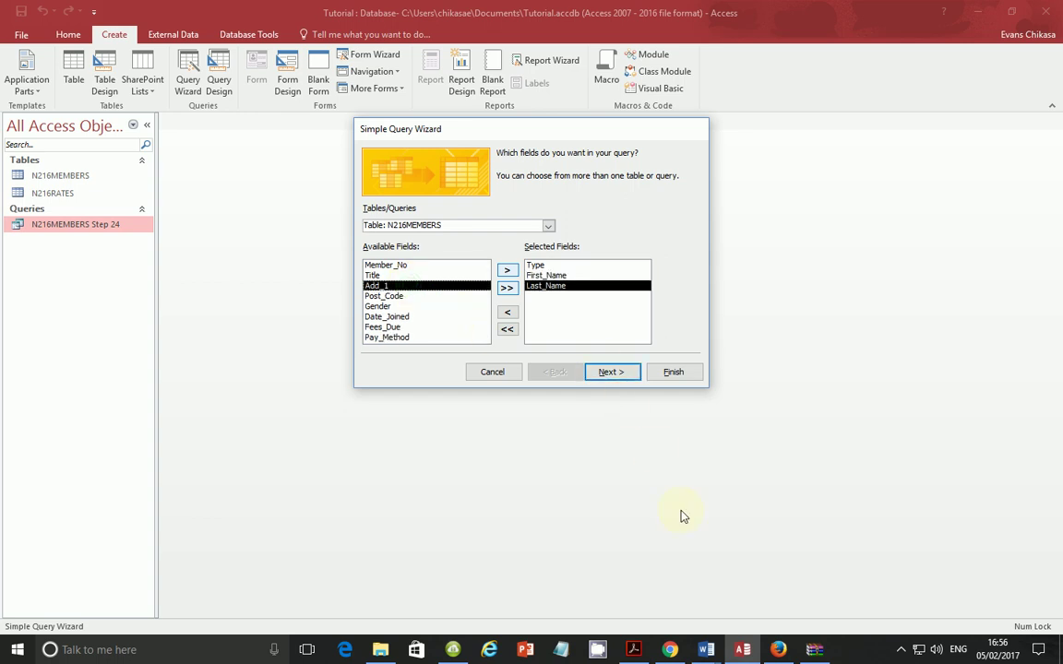
pyautogui.click(634, 649)
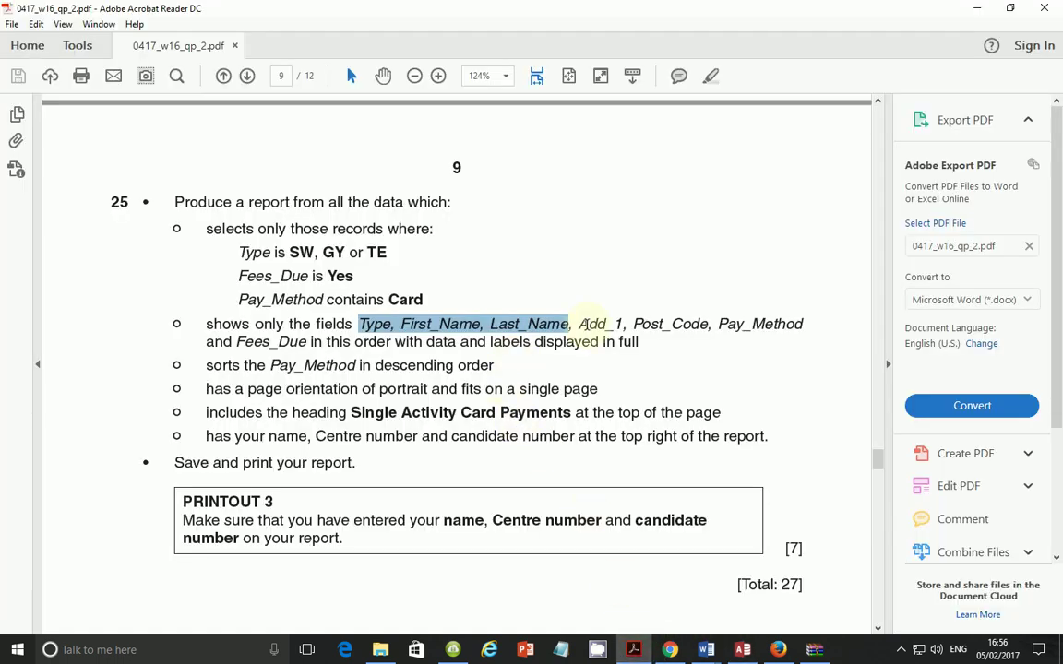
pyautogui.click(741, 650)
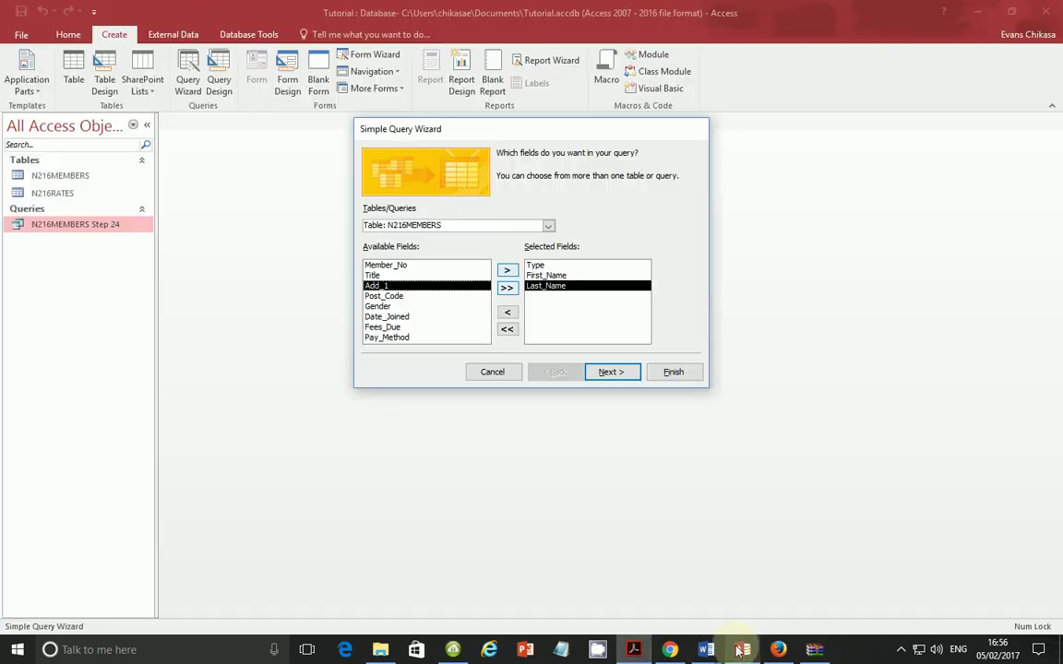
# Step: Add Add_1, Post_Code, Pay_Method and finally Fees_Due to the query
pyautogui.doubleClick(389, 285)
pyautogui.doubleClick(392, 286)
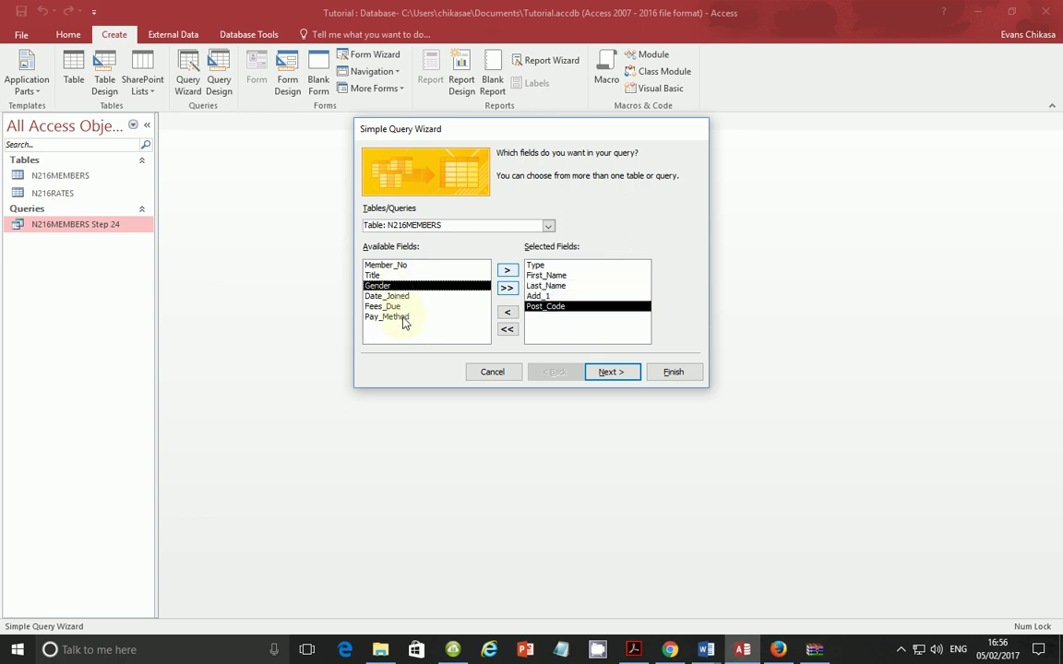
pyautogui.doubleClick(403, 318)
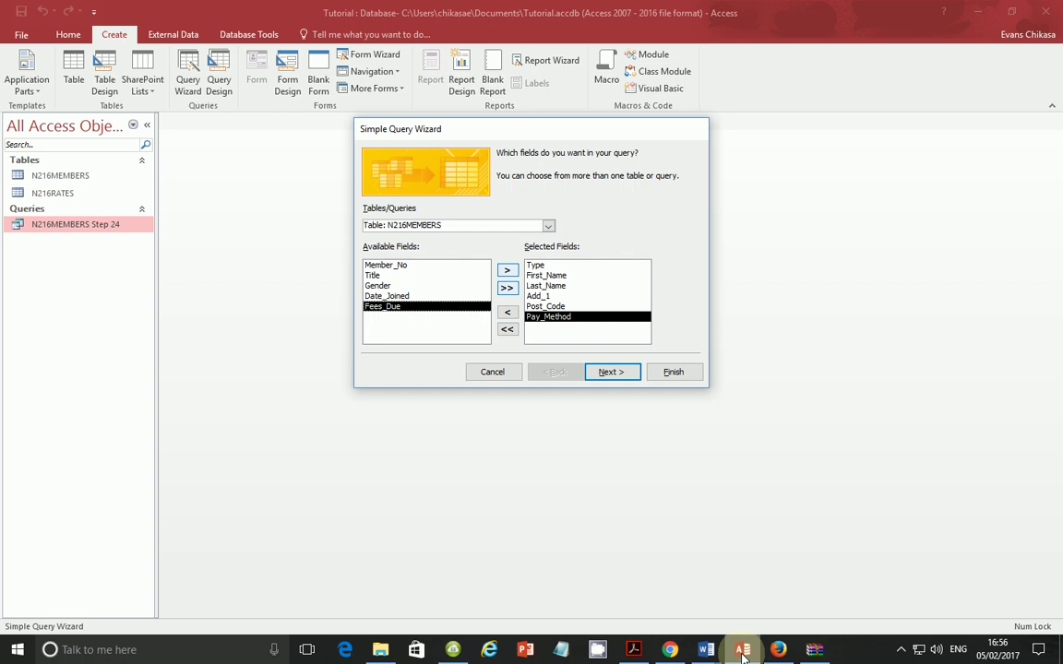
pyautogui.click(634, 649)
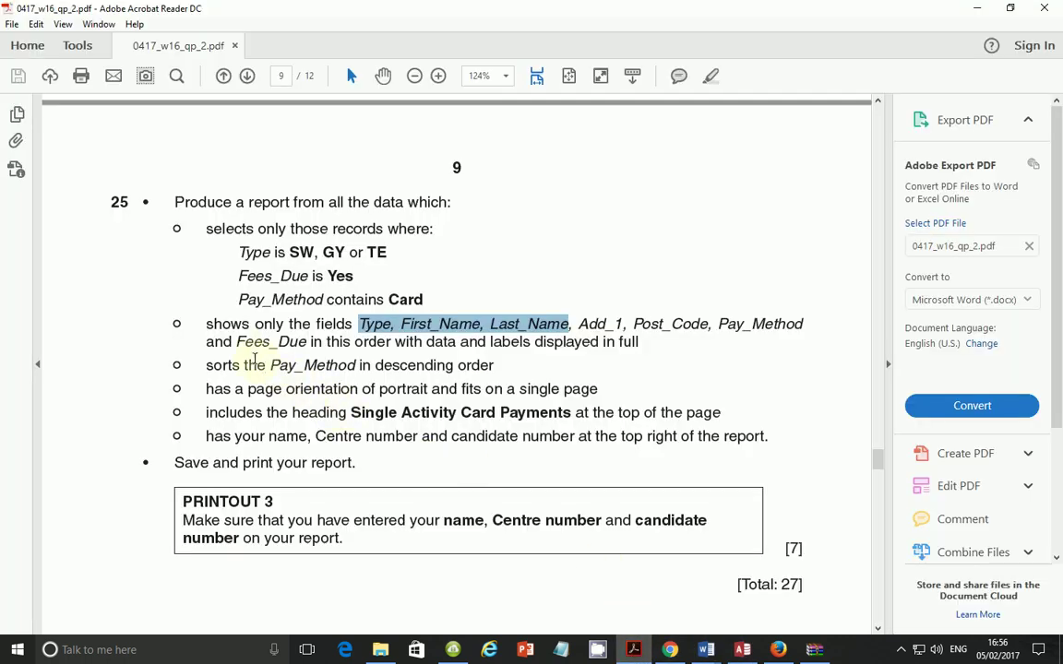
pyautogui.moveTo(237, 342); pyautogui.dragTo(308, 341)
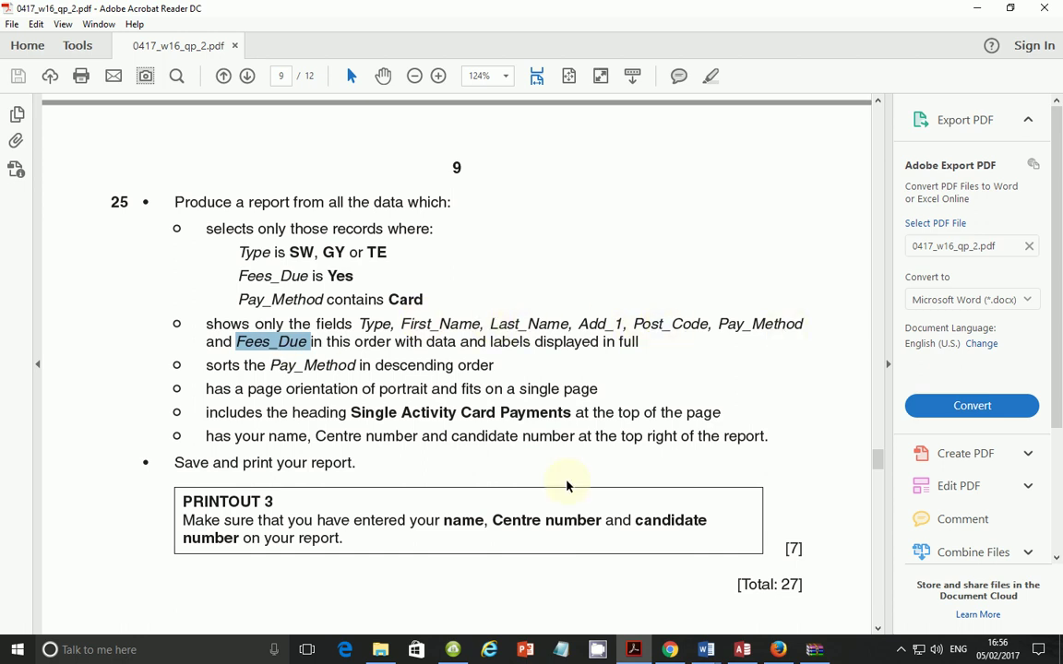
pyautogui.click(743, 650)
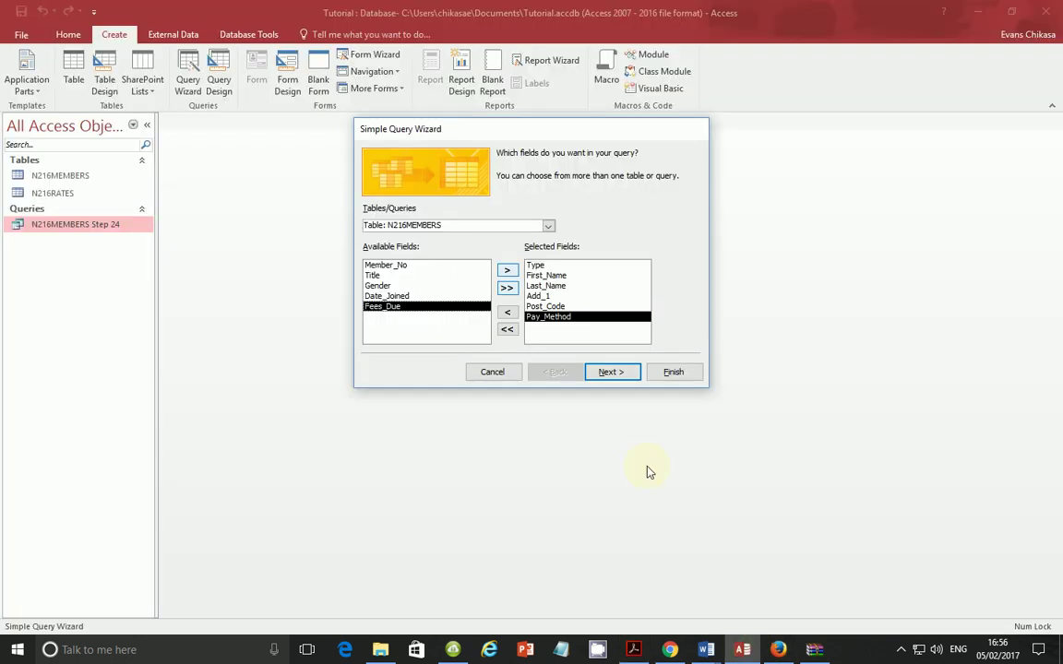
pyautogui.doubleClick(441, 307)
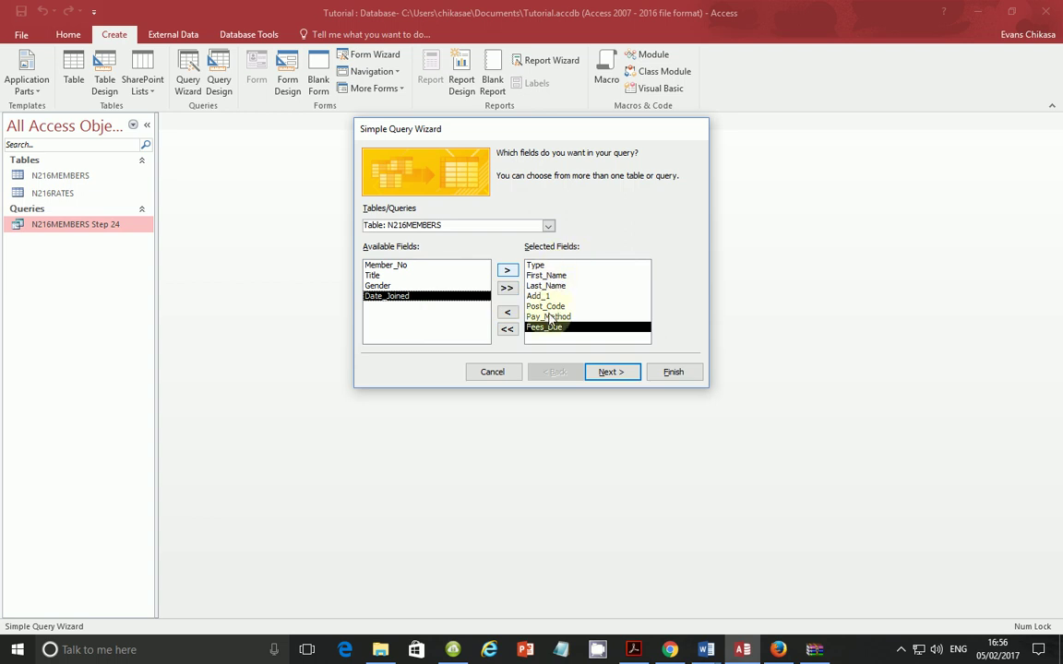
# Step: Keep a detail query, title it 'N216MEMBERS Step 25', and finish by opening its design
pyautogui.click(621, 377)
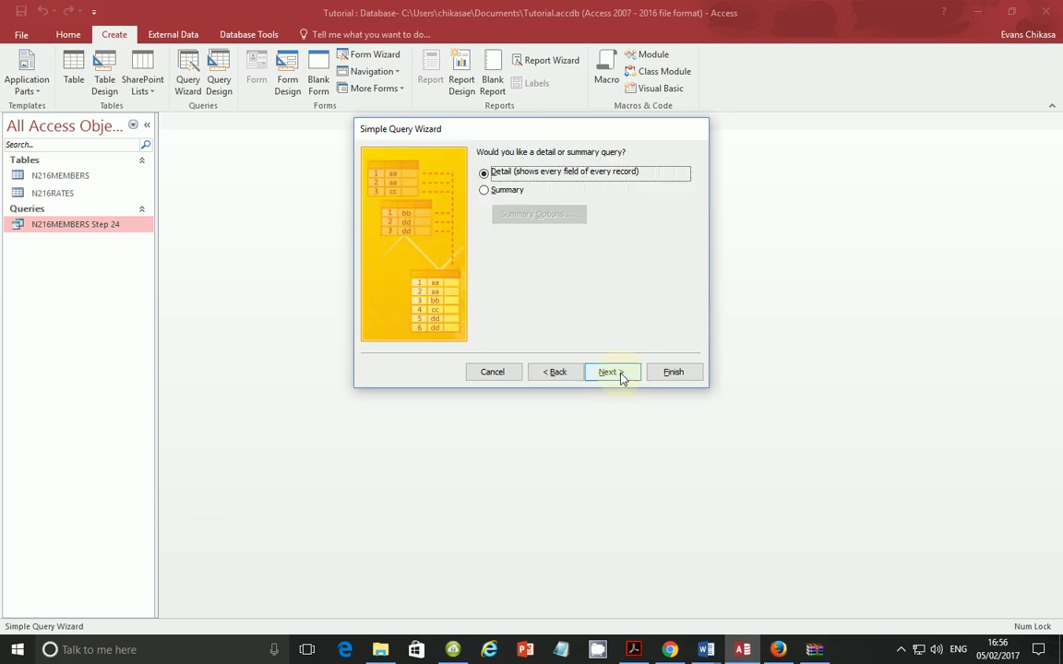
pyautogui.click(610, 373)
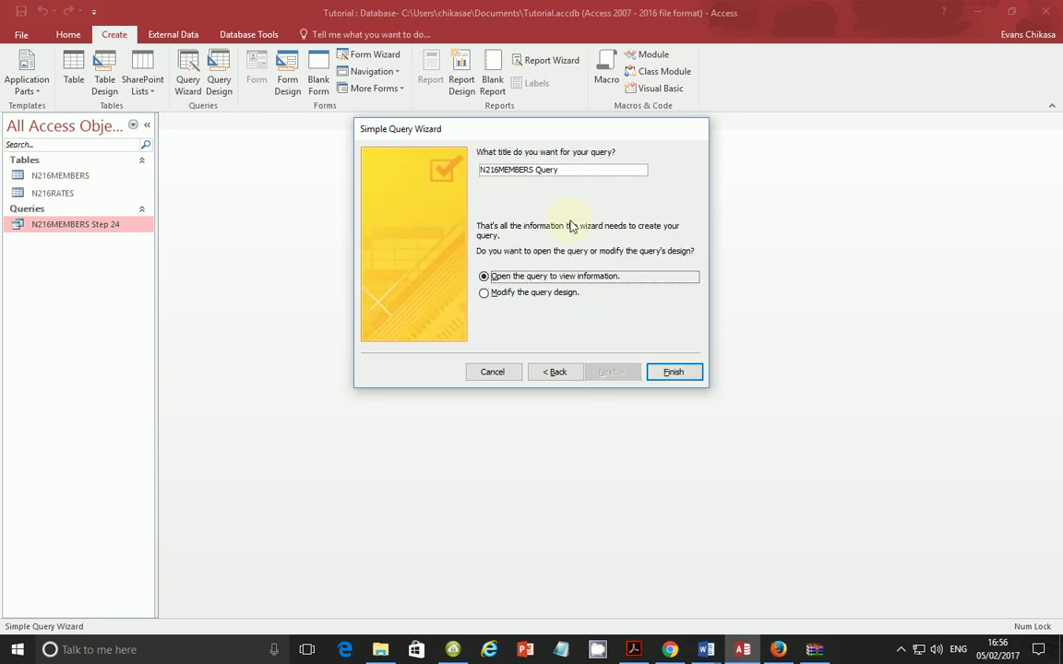
pyautogui.click(586, 169)
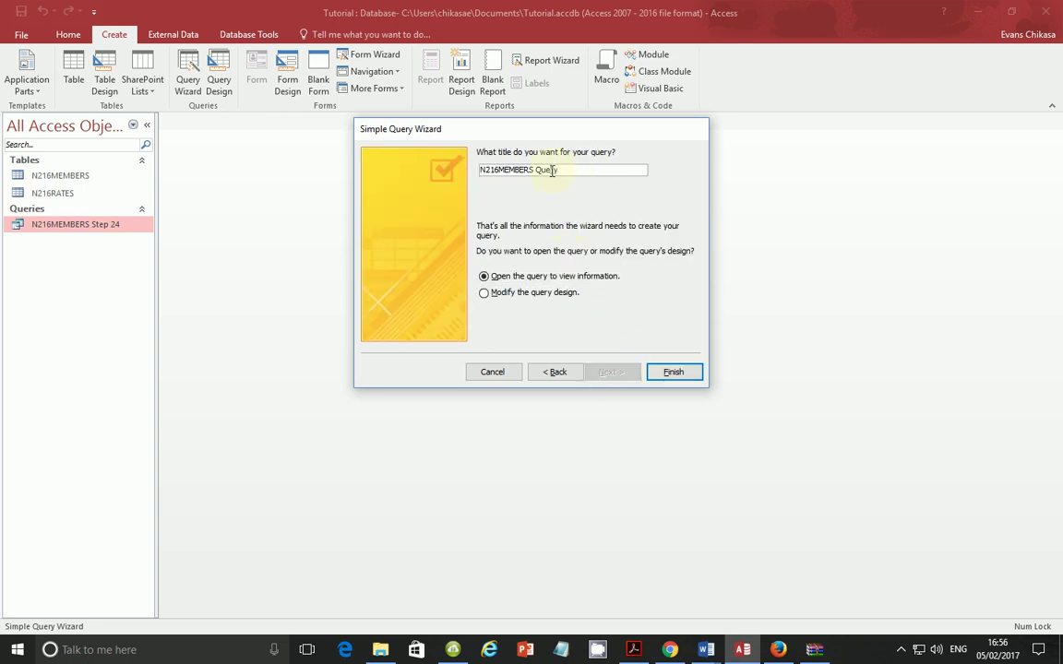
pyautogui.doubleClick(553, 171)
pyautogui.write('Step 25')
pyautogui.click(558, 294)
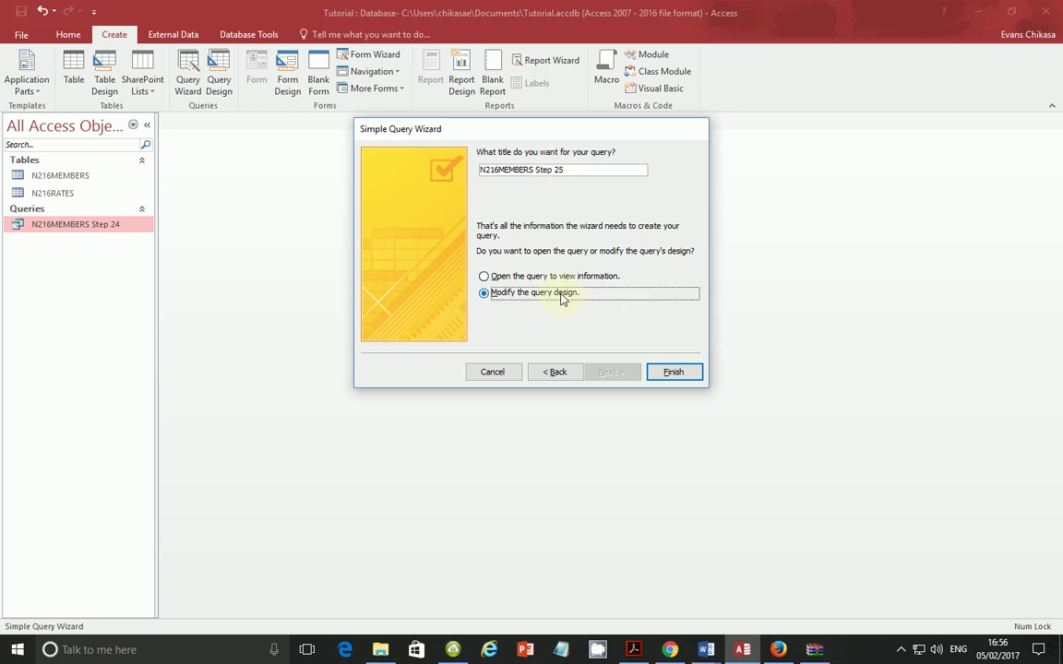
pyautogui.click(672, 373)
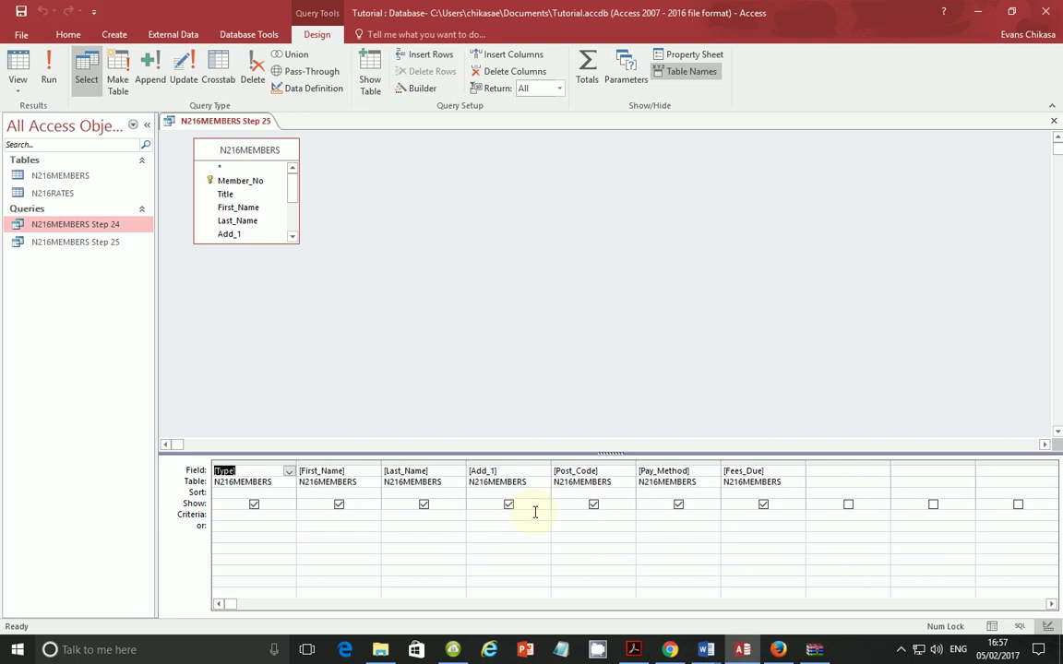
# Step: Enter the criterion "SW" Or "GY" Or "TE" in the Type field's Criteria cell
pyautogui.click(633, 650)
pyautogui.moveTo(236, 249); pyautogui.dragTo(432, 278)
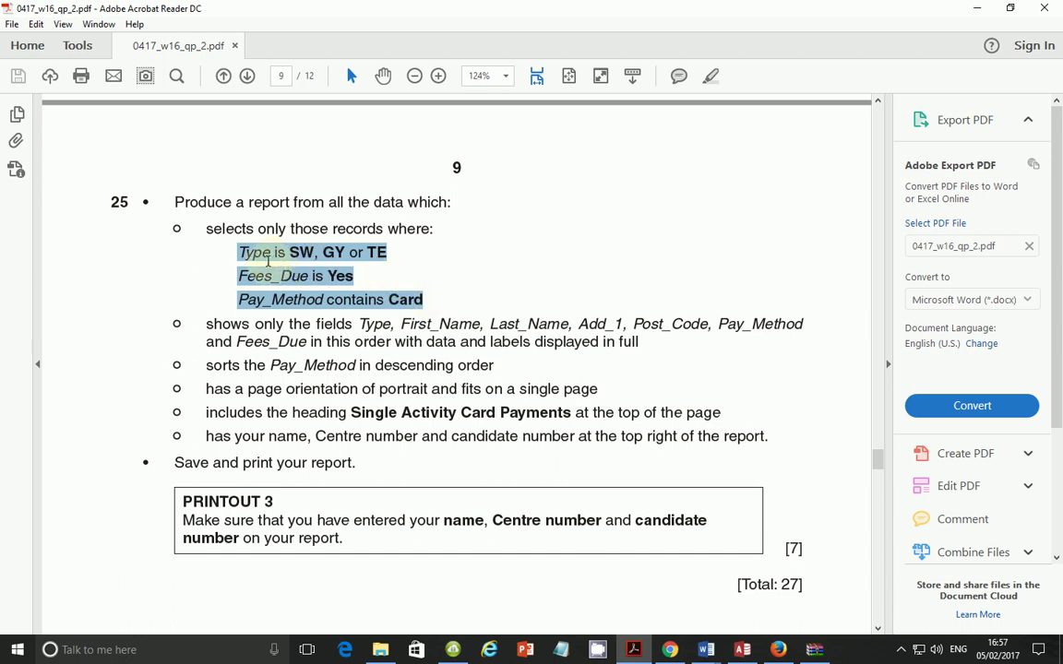
pyautogui.moveTo(288, 252); pyautogui.dragTo(347, 256)
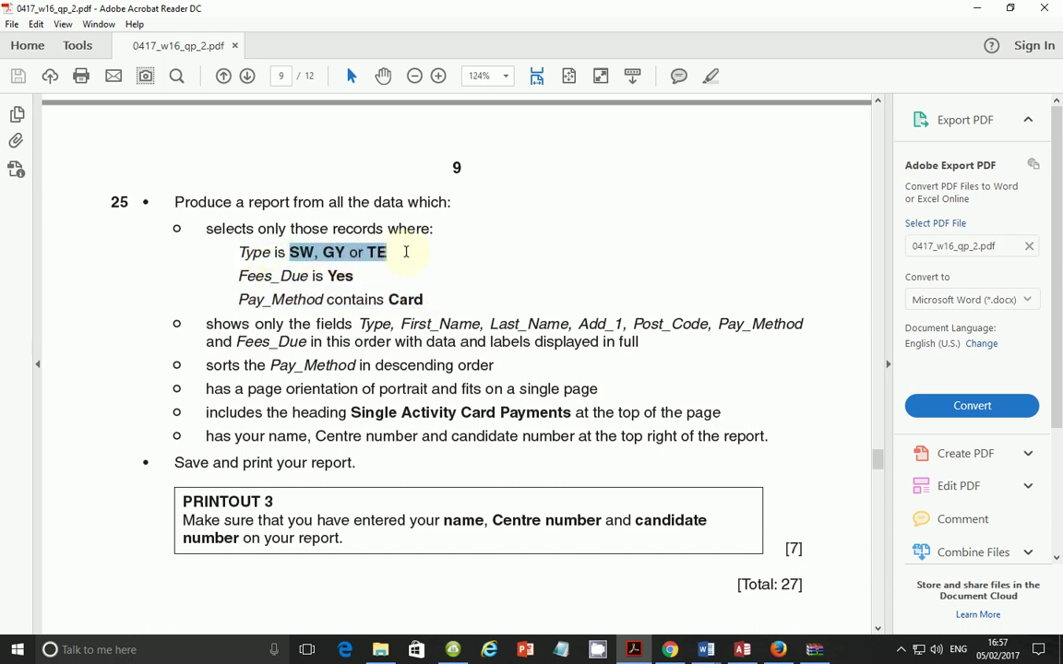
pyautogui.click(741, 650)
pyautogui.click(258, 516)
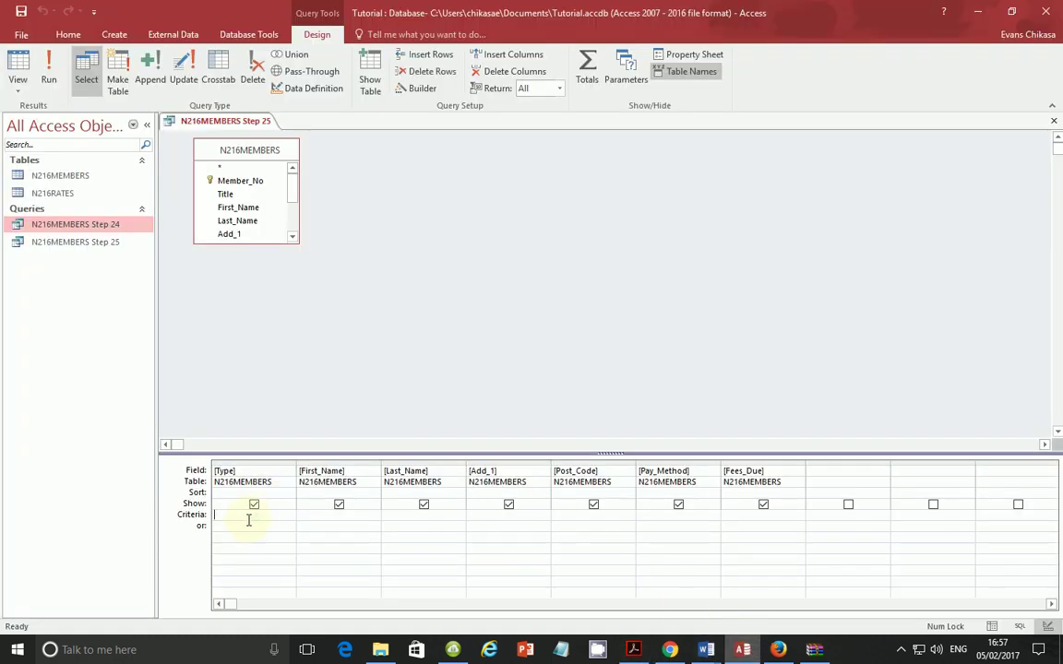
pyautogui.write('GY')
pyautogui.write('SW')
pyautogui.write(' or TE')
pyautogui.click(238, 549)
# Step: Review the Or "TE" part of the Type criterion against the exam task
pyautogui.moveTo(289, 517); pyautogui.dragTo(263, 518)
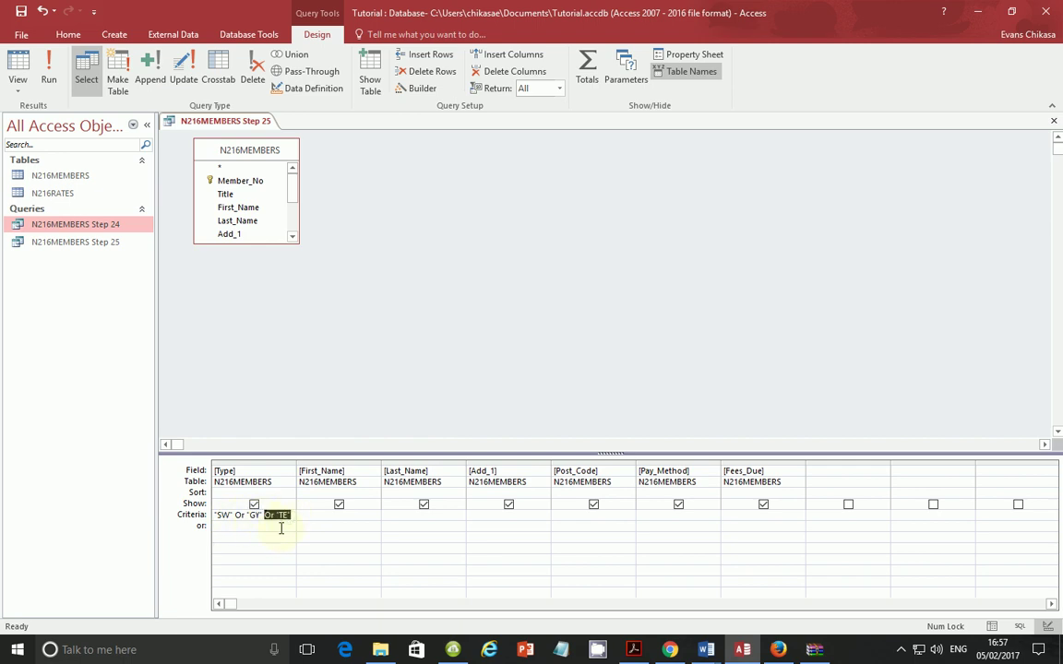
pyautogui.click(232, 531)
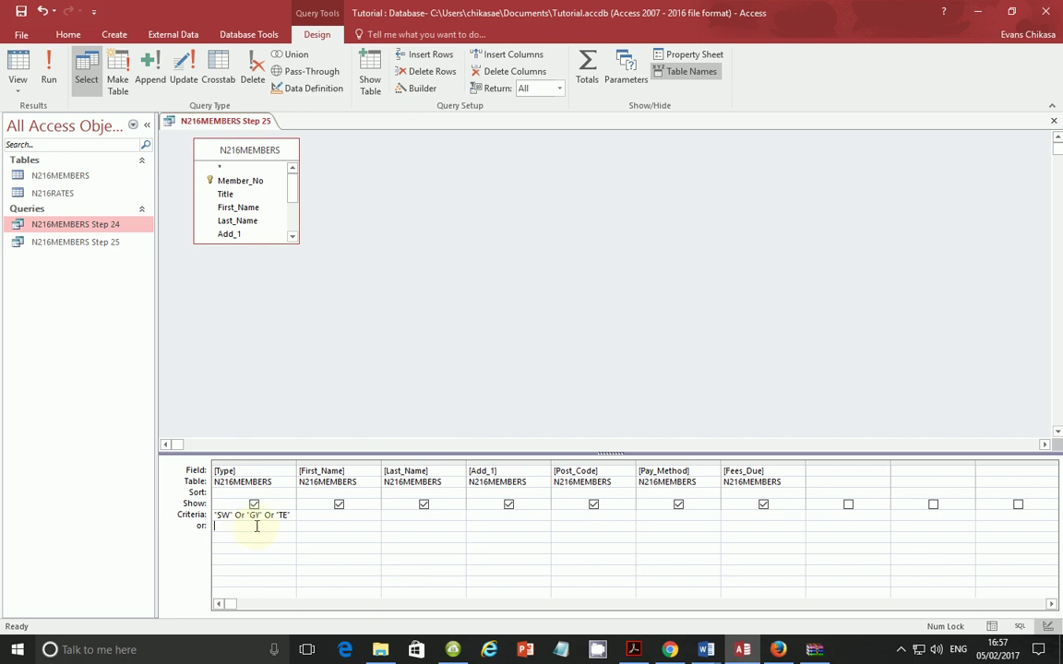
pyautogui.moveTo(289, 515); pyautogui.dragTo(268, 519)
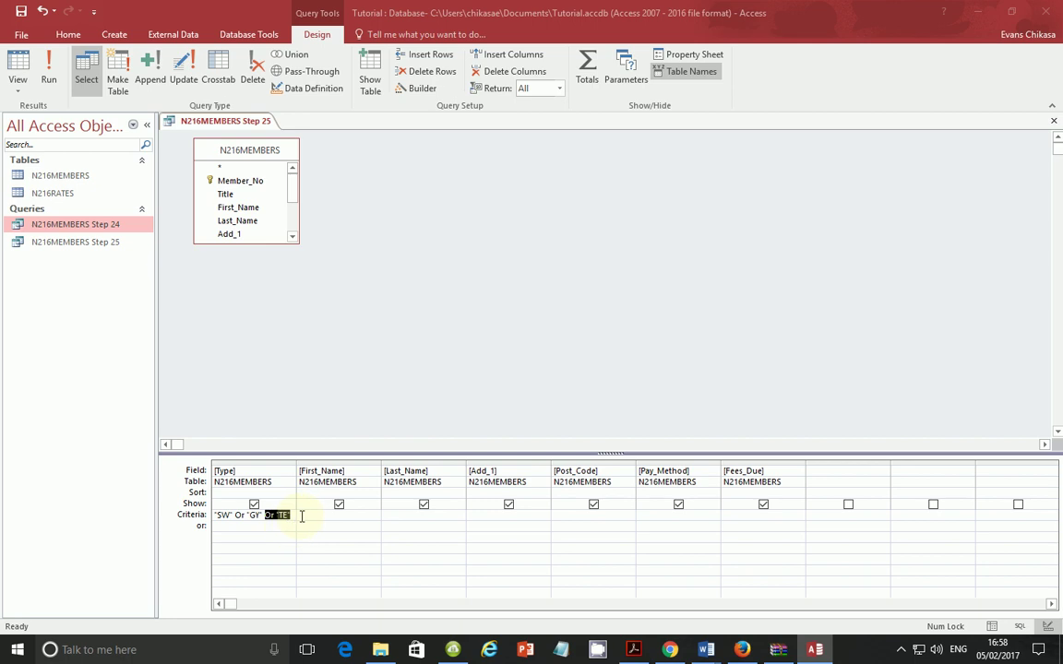
pyautogui.click(301, 517)
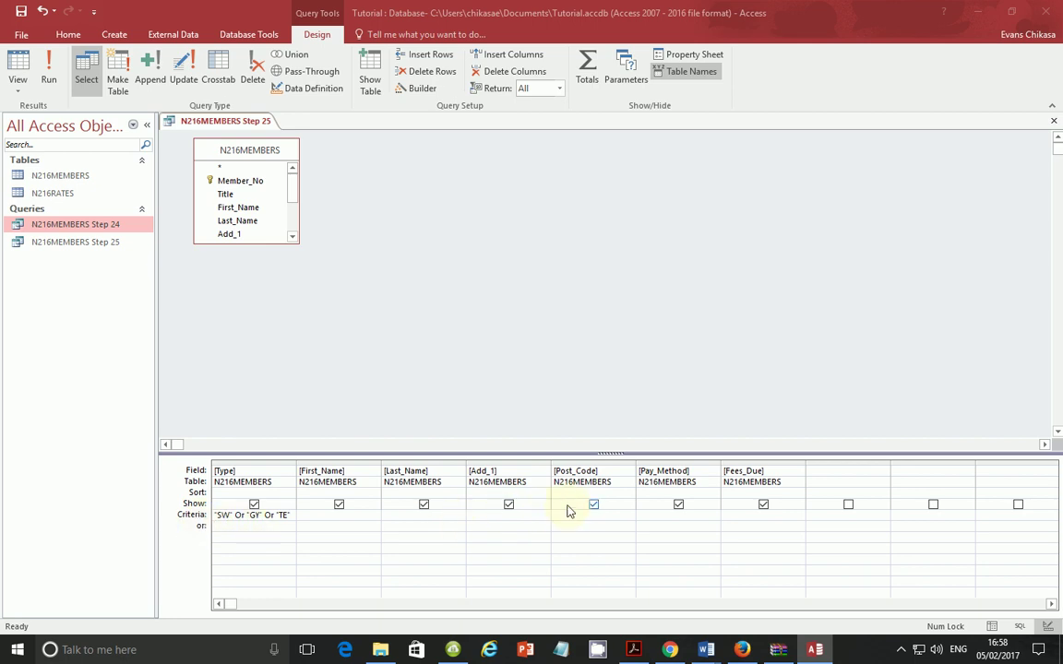
pyautogui.click(633, 649)
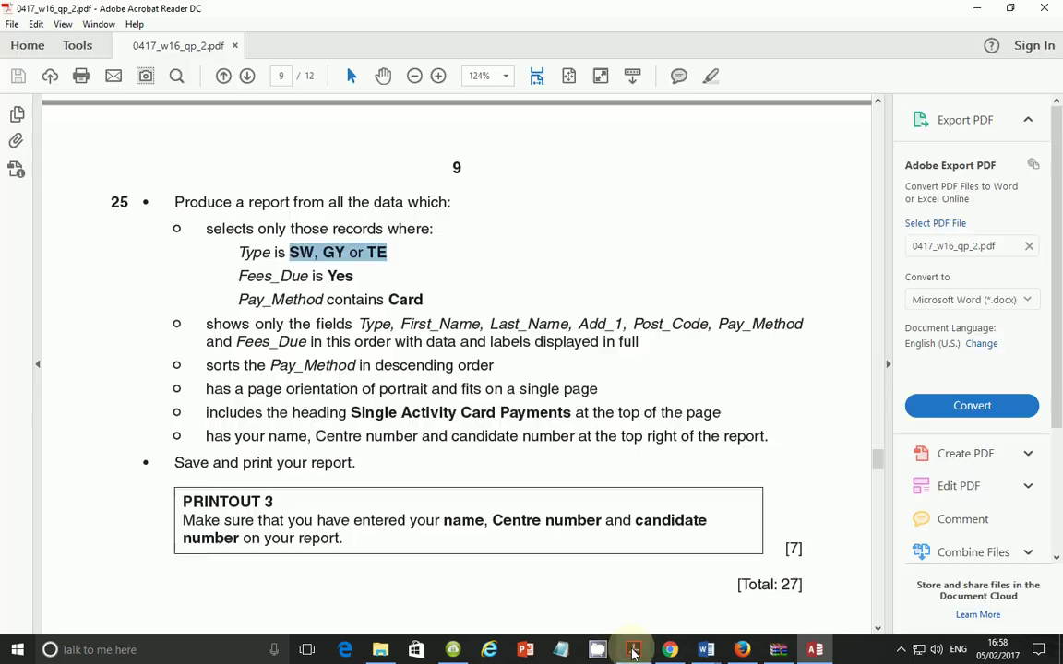
pyautogui.click(633, 650)
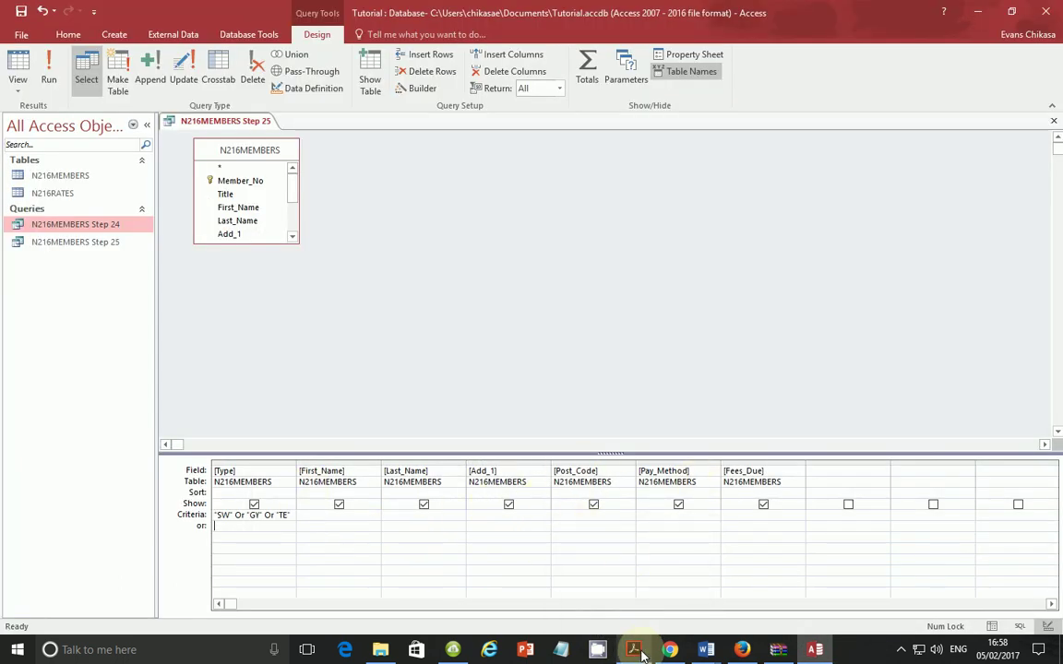
pyautogui.moveTo(642, 654)
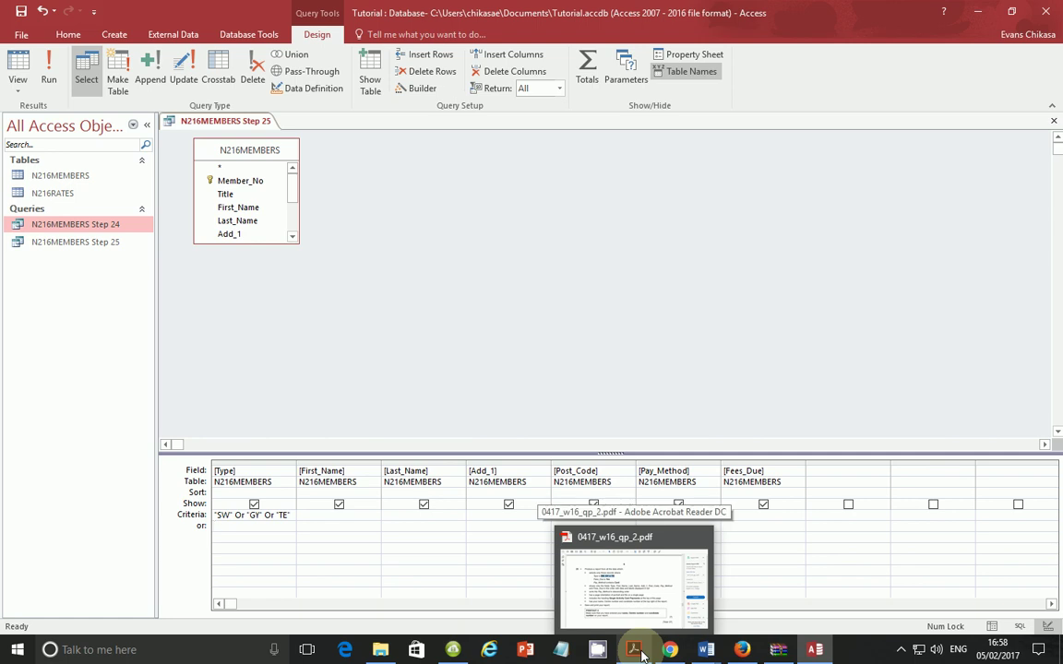
# Step: Run the query, compare its results with the exam task, and return to Design view
pyautogui.click(48, 74)
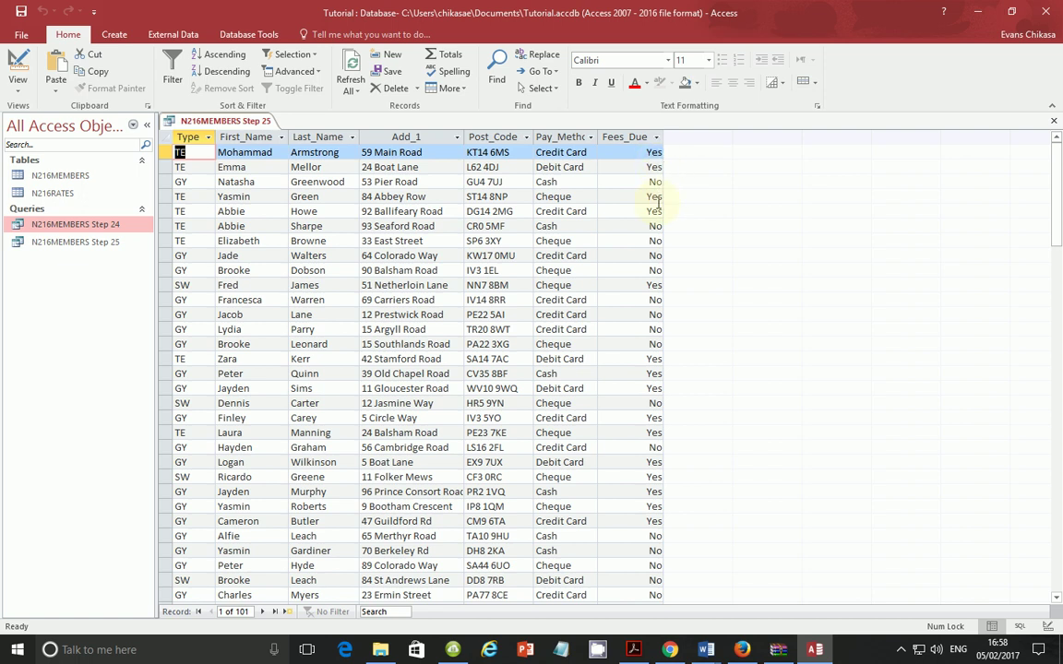
pyautogui.click(633, 649)
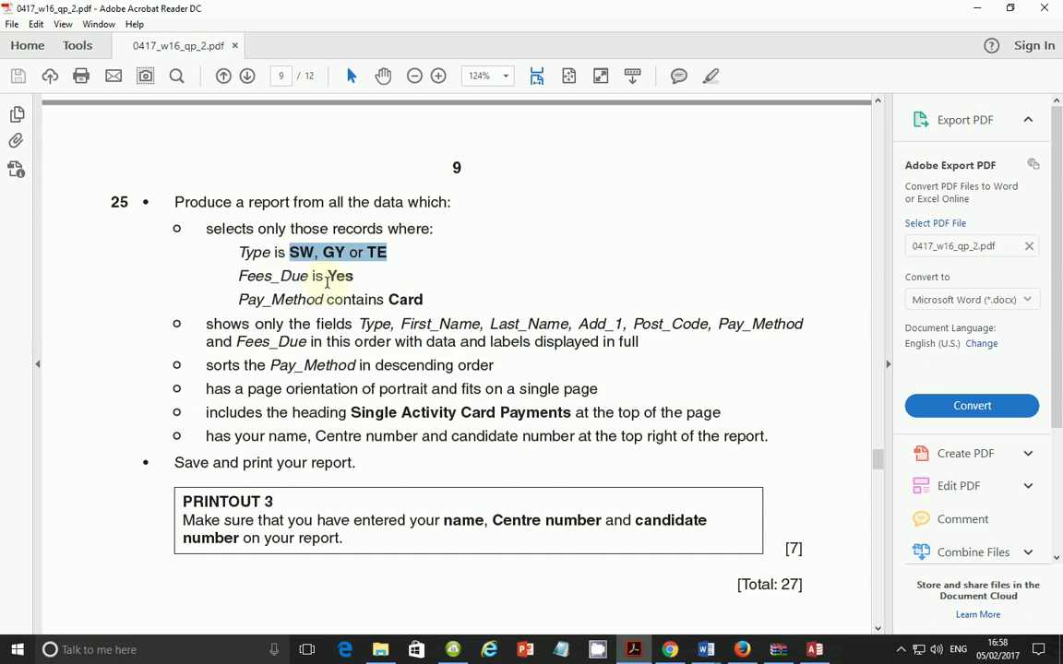
pyautogui.click(328, 275)
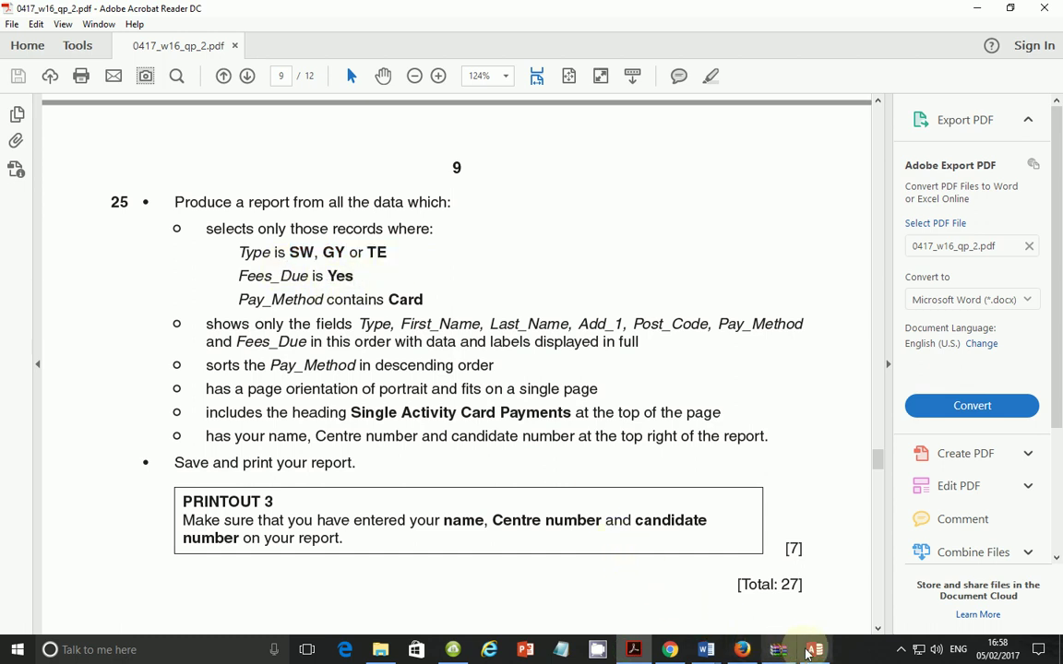
pyautogui.moveTo(786, 639)
pyautogui.moveTo(815, 652)
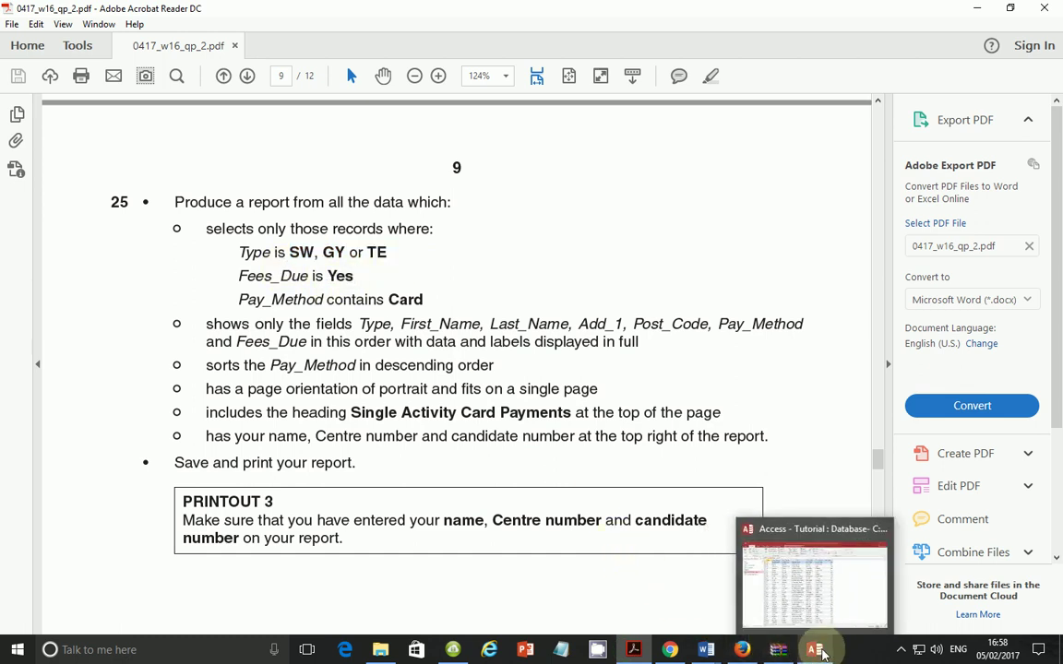
pyautogui.click(816, 651)
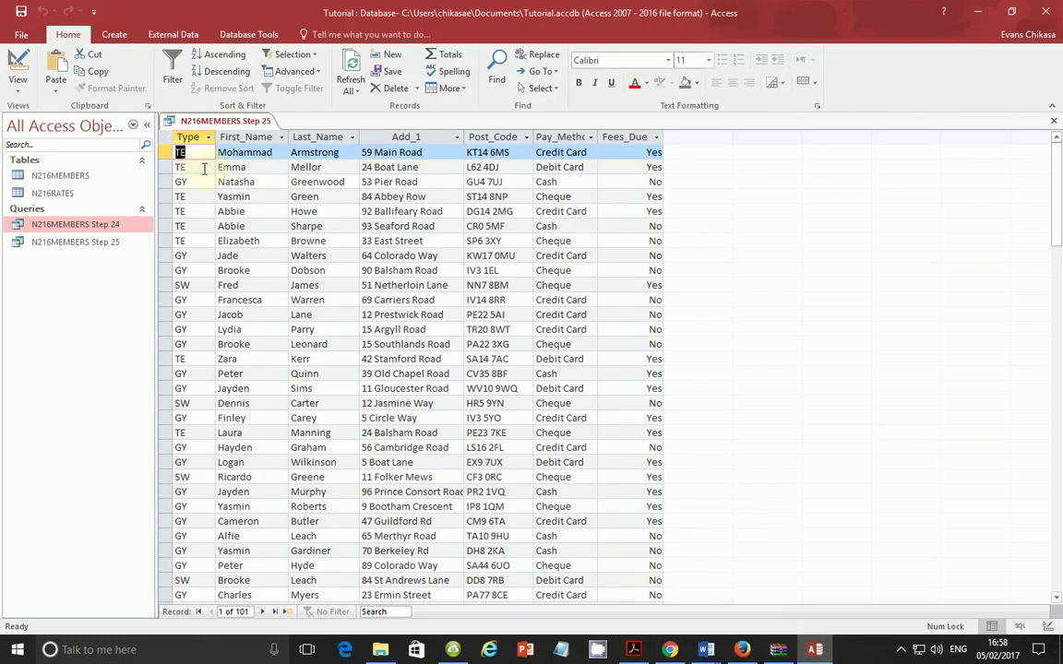
pyautogui.click(19, 89)
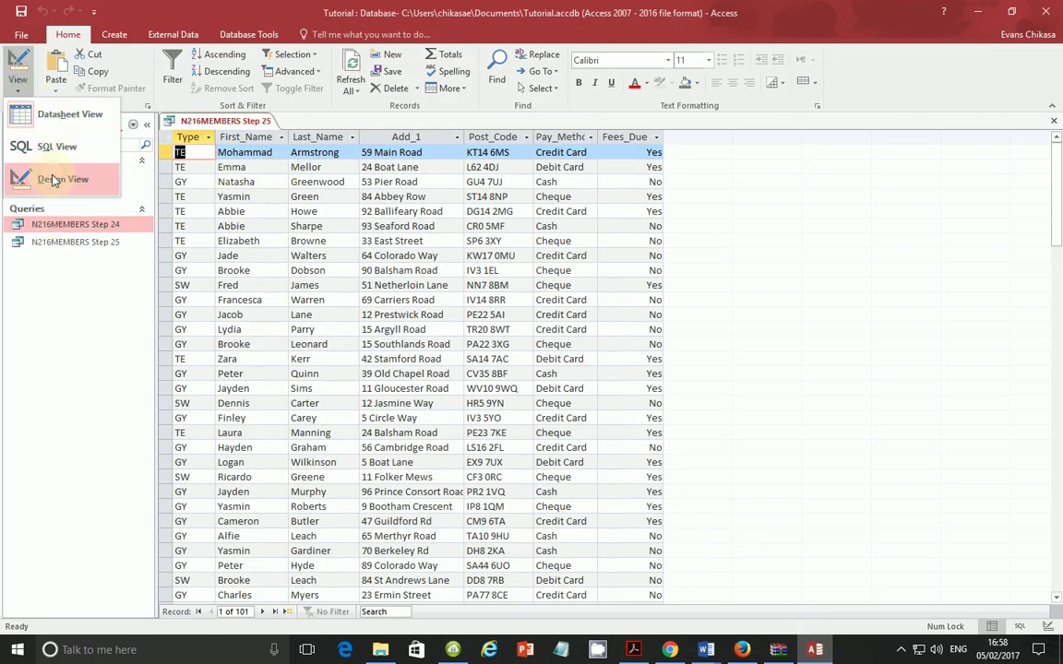
pyautogui.click(48, 175)
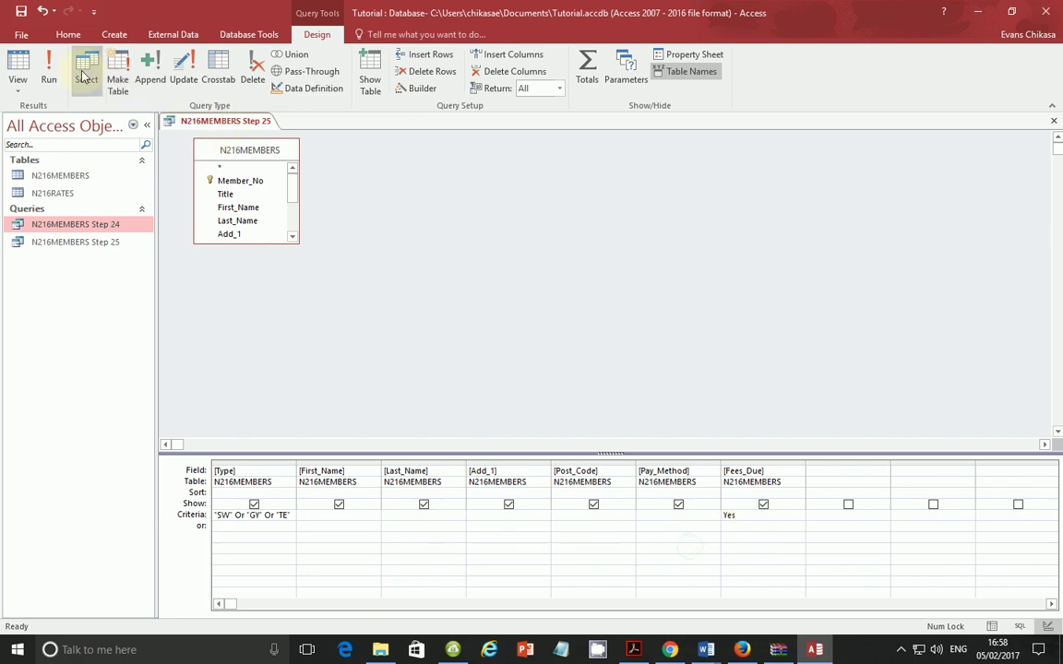
# Step: Run the query with Fees_Due = Yes, giving 51 records, then return to Design view
pyautogui.click(49, 69)
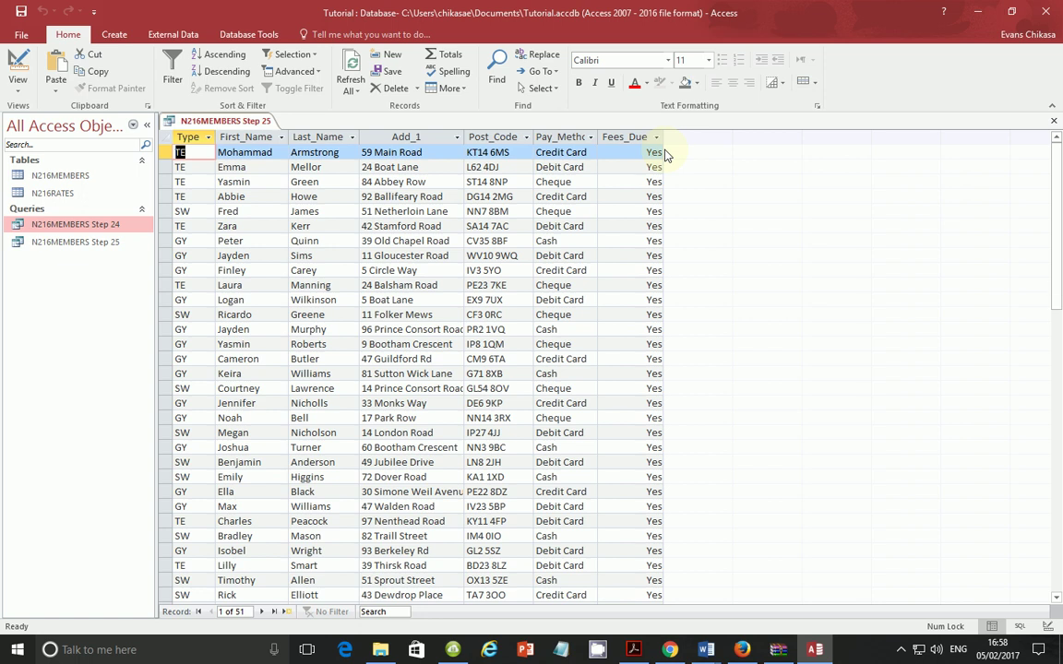
pyautogui.scroll(-5, 669, 277)
pyautogui.scroll(-2, 646, 313)
pyautogui.scroll(7, 609, 346)
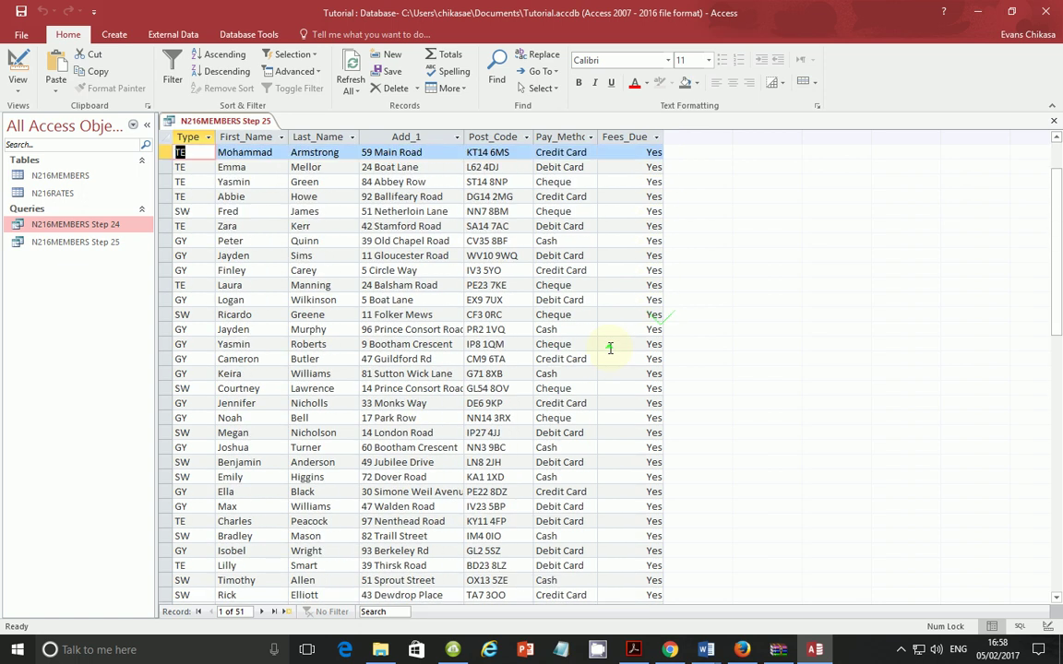
pyautogui.click(15, 94)
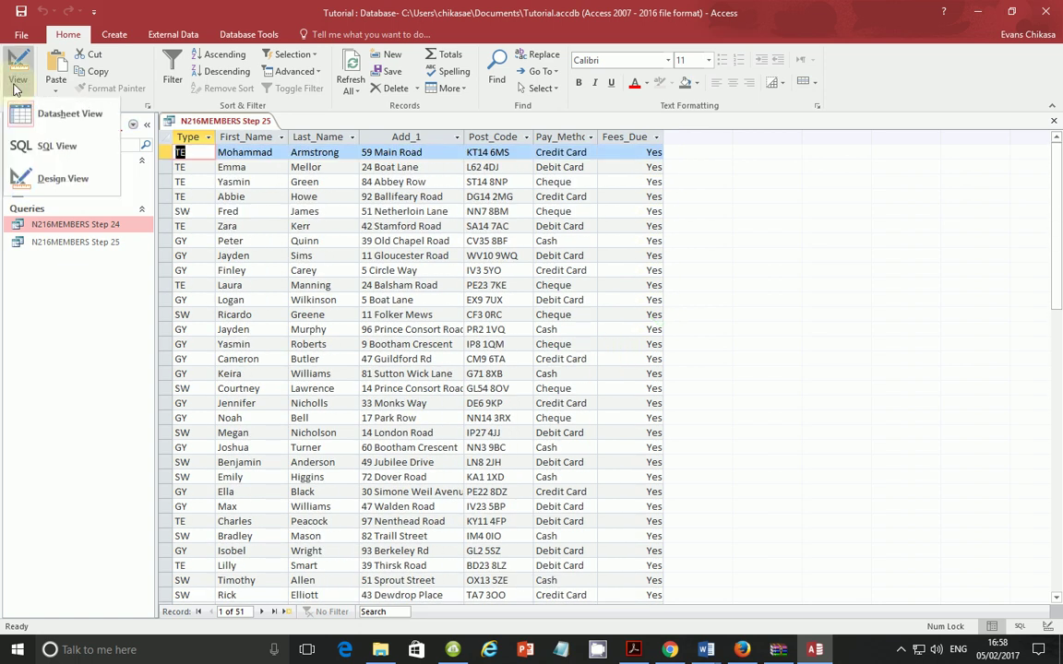
pyautogui.click(37, 179)
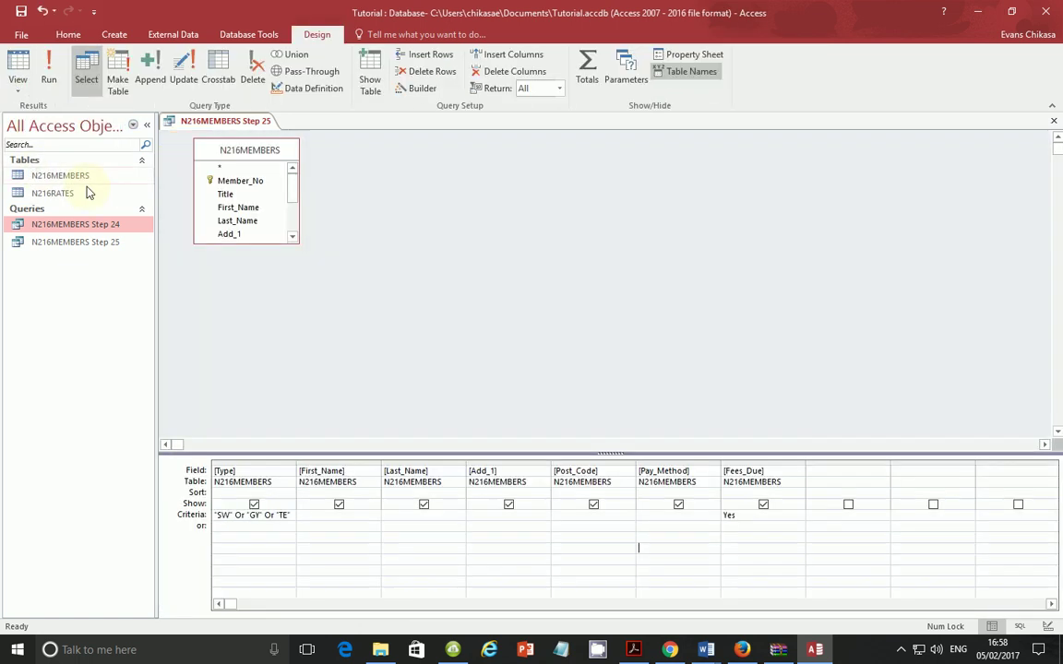
pyautogui.click(632, 650)
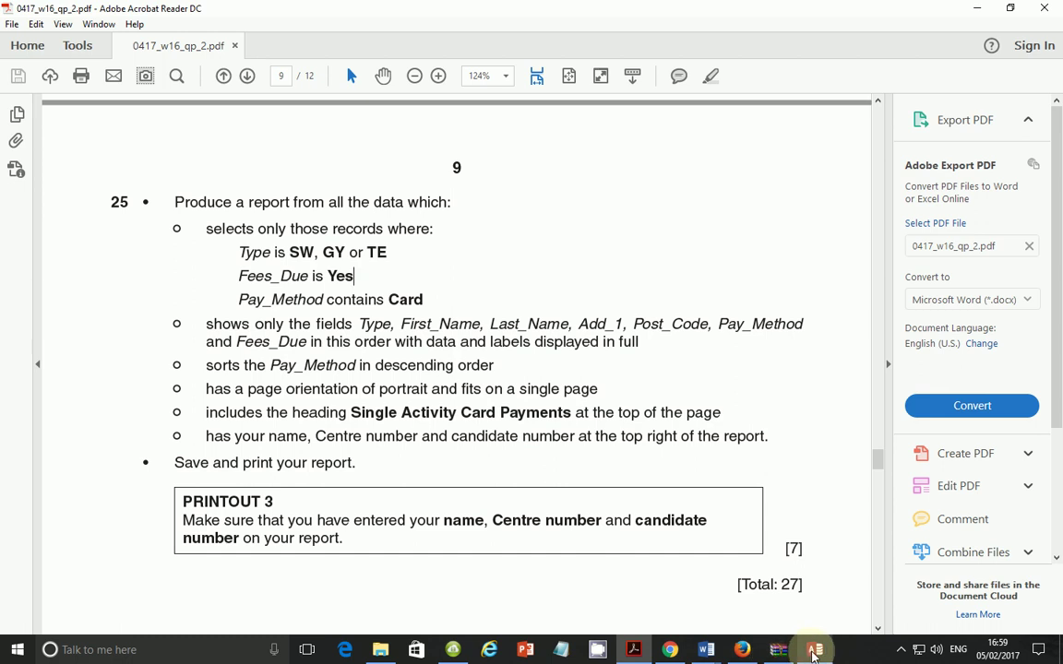
# Step: Enter *Card* as the Pay_Method criterion (Like "*Card*") and run it, returning 27 records
pyautogui.click(814, 651)
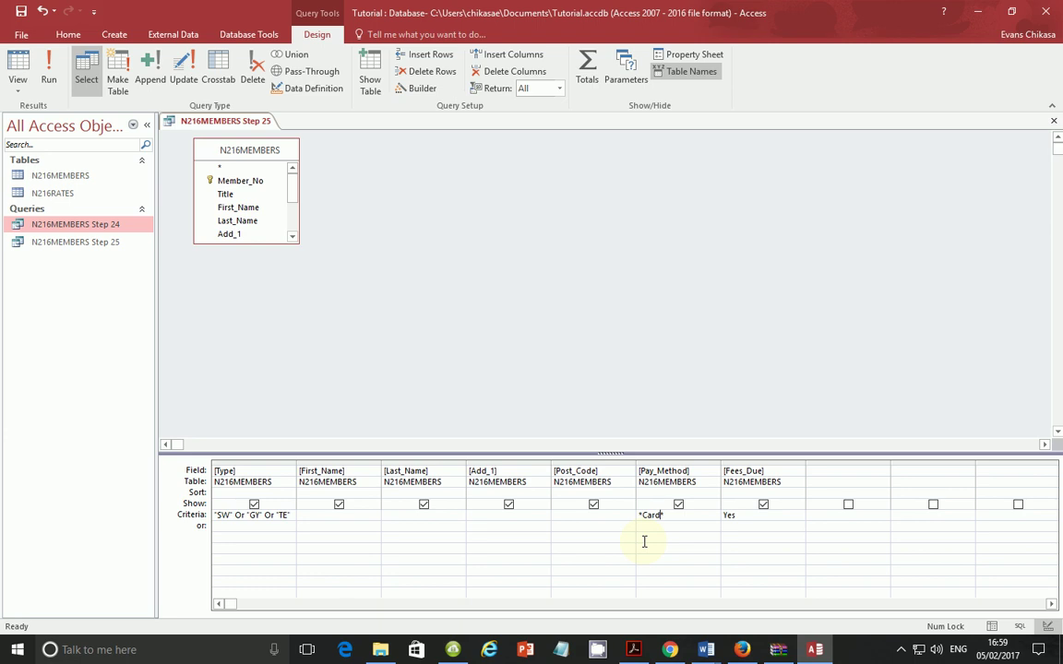
pyautogui.write('*')
pyautogui.click(644, 542)
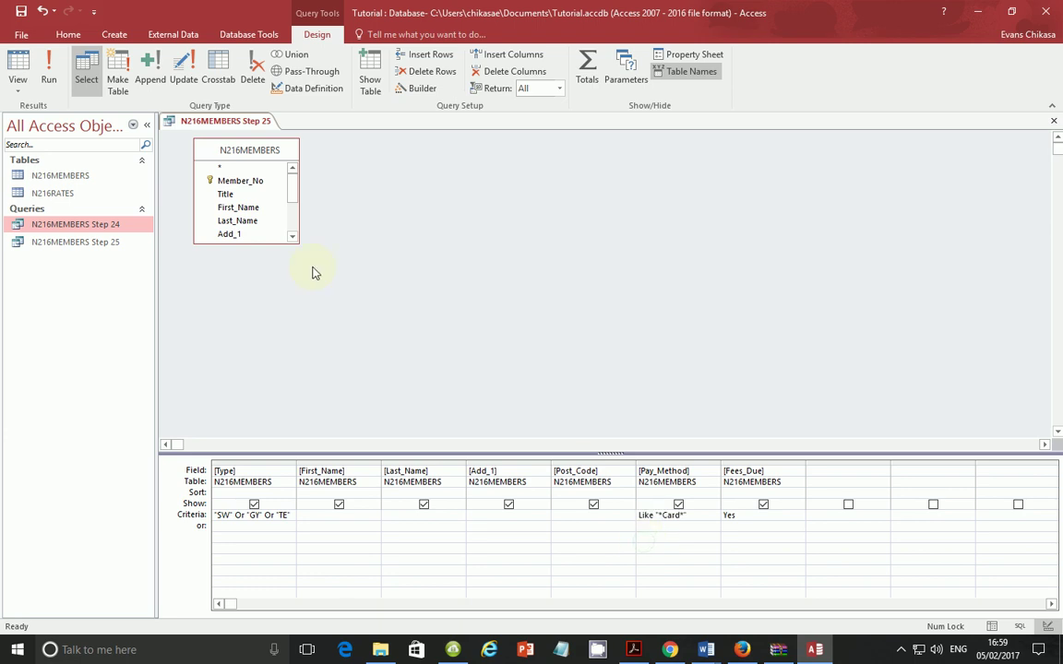
pyautogui.click(49, 72)
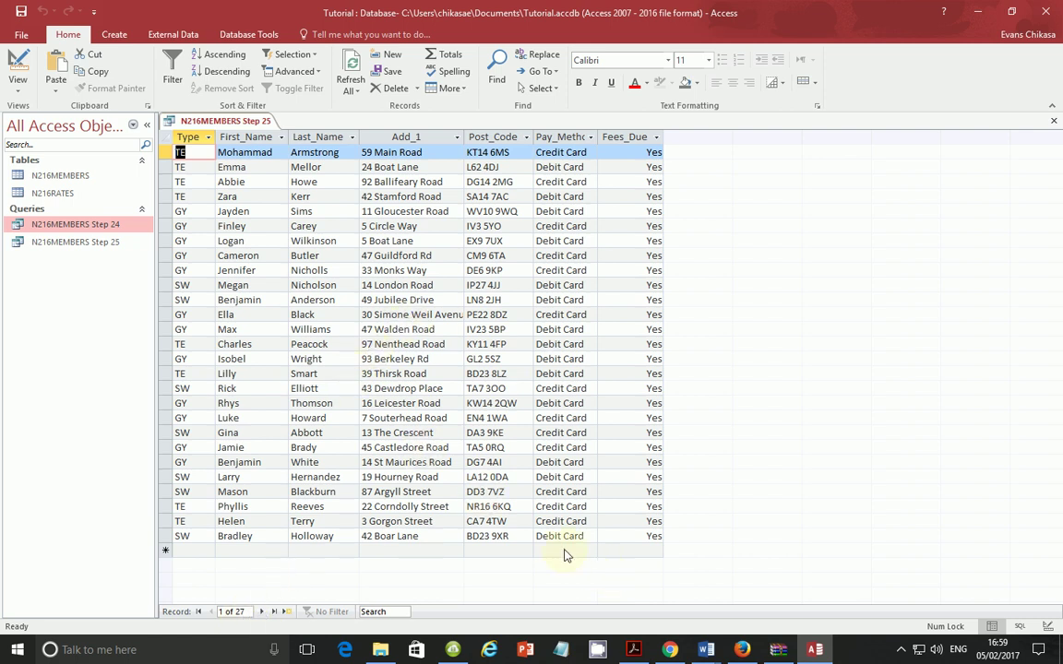
pyautogui.click(18, 89)
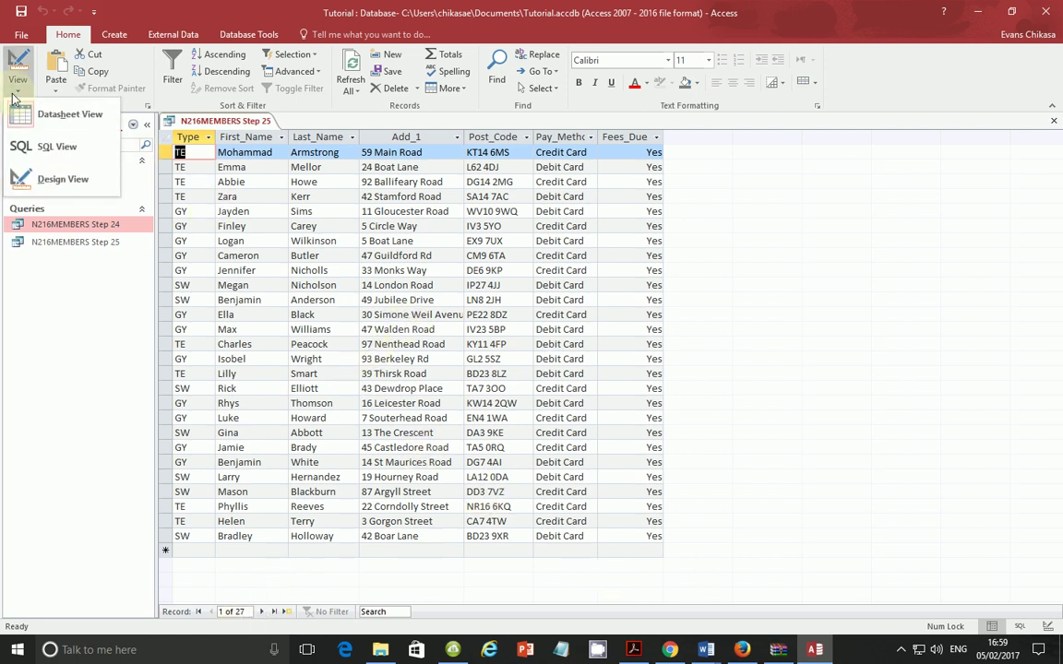
# Step: Delete Or "TE" from Type's Criteria, put TE on the or row, and run for 46 records
pyautogui.click(41, 173)
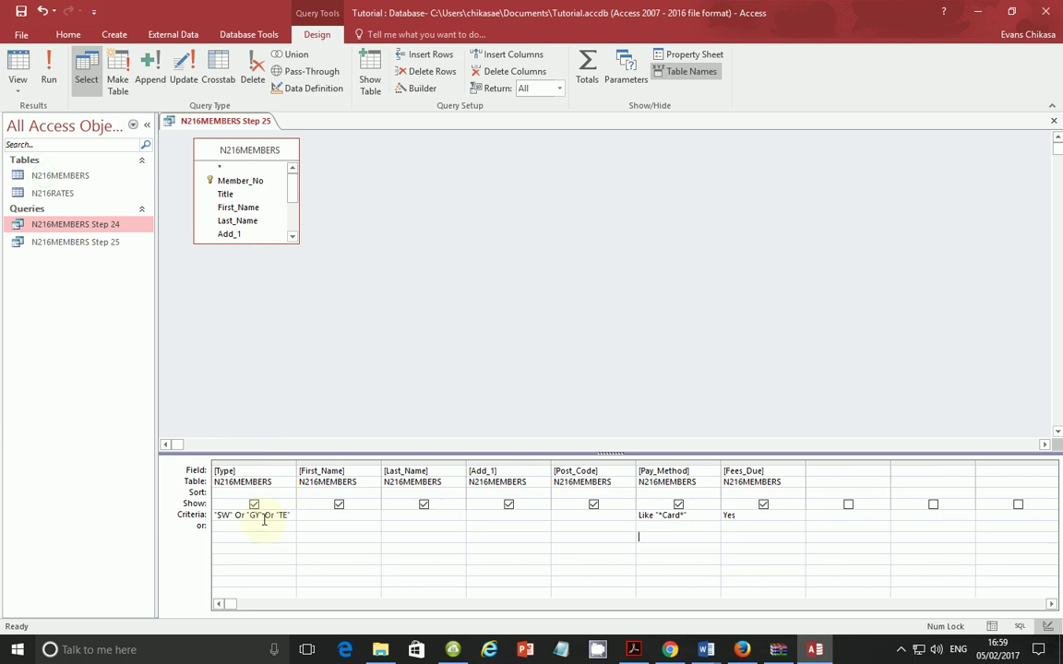
pyautogui.moveTo(265, 516); pyautogui.dragTo(294, 518)
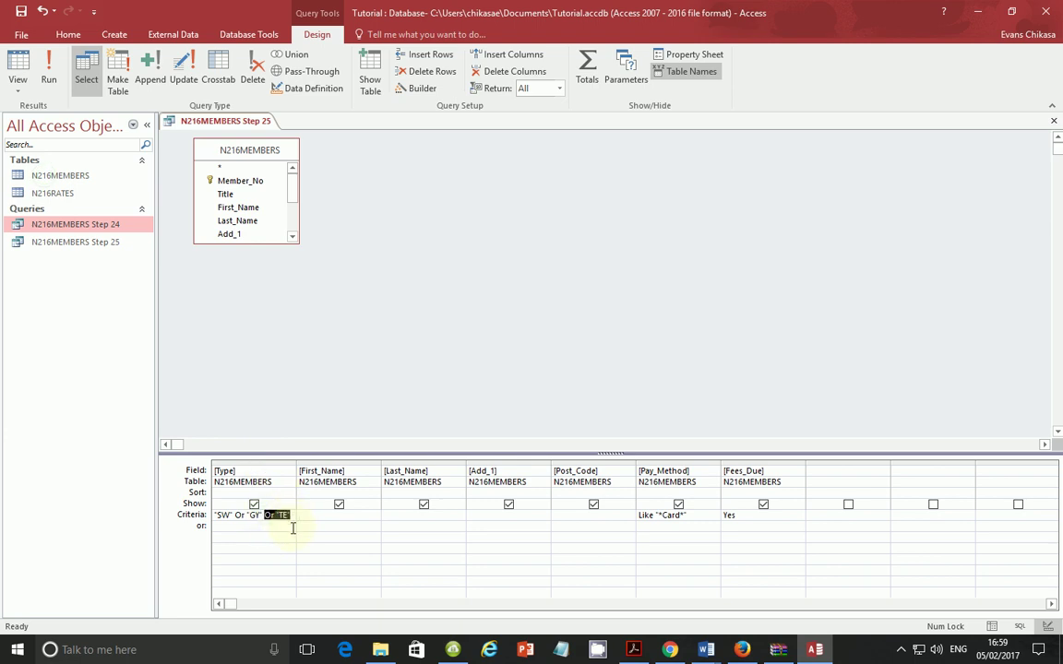
pyautogui.press('Delete')
pyautogui.click(264, 531)
pyautogui.write('TE')
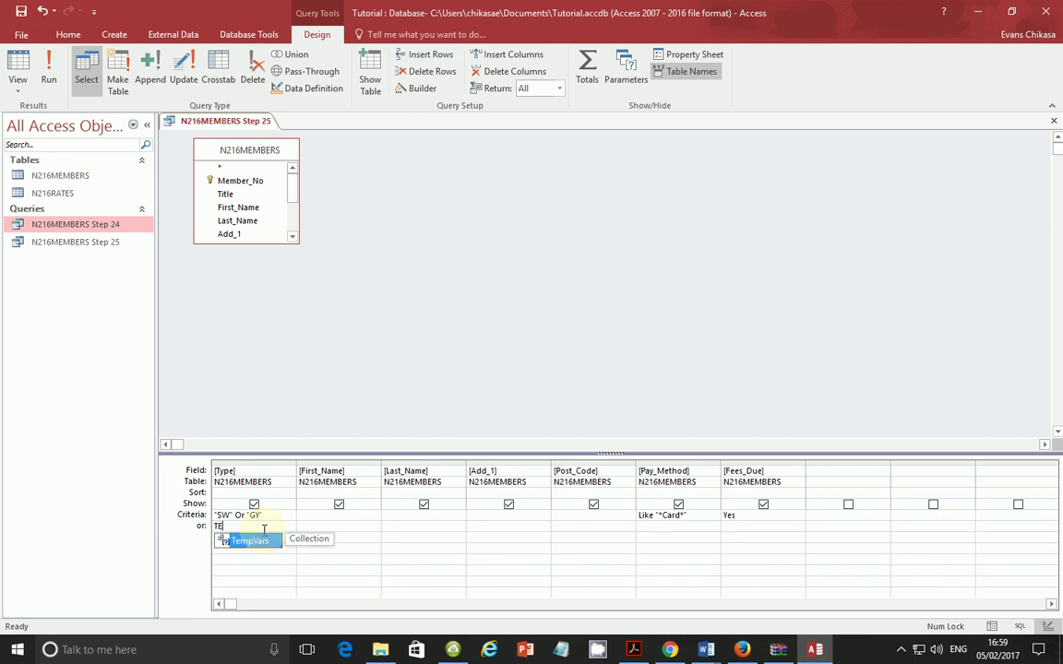
pyautogui.click(410, 536)
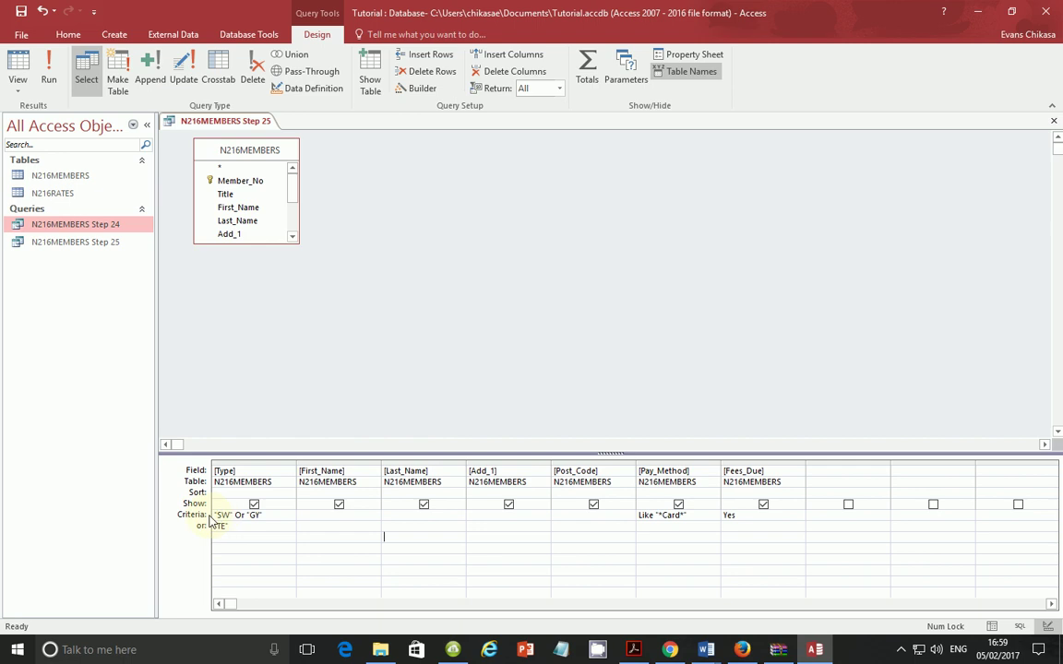
pyautogui.click(214, 513)
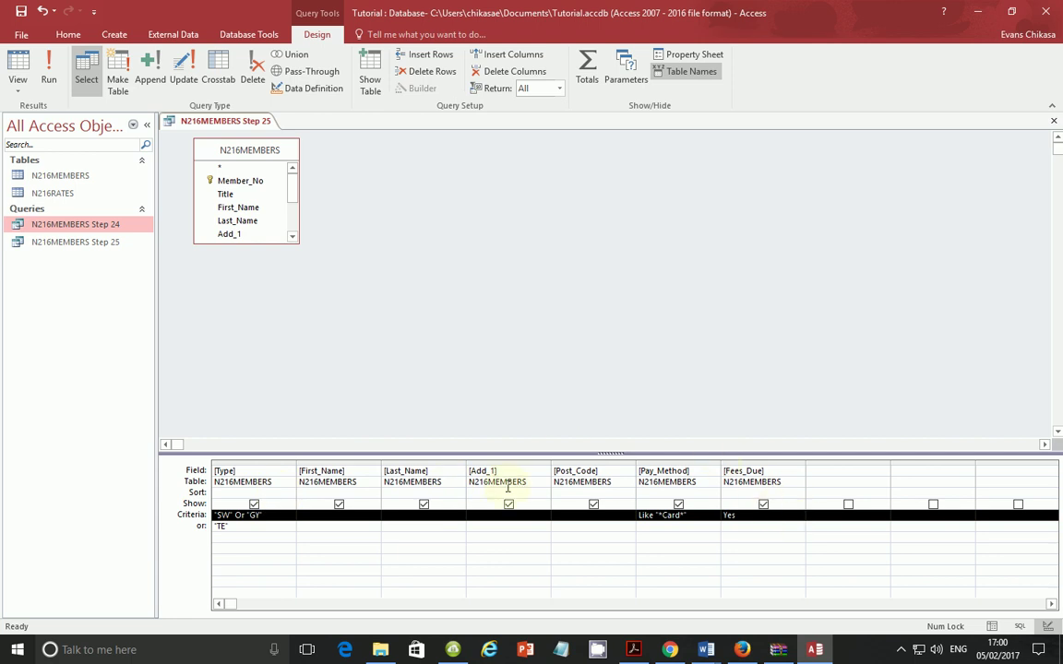
pyautogui.click(210, 526)
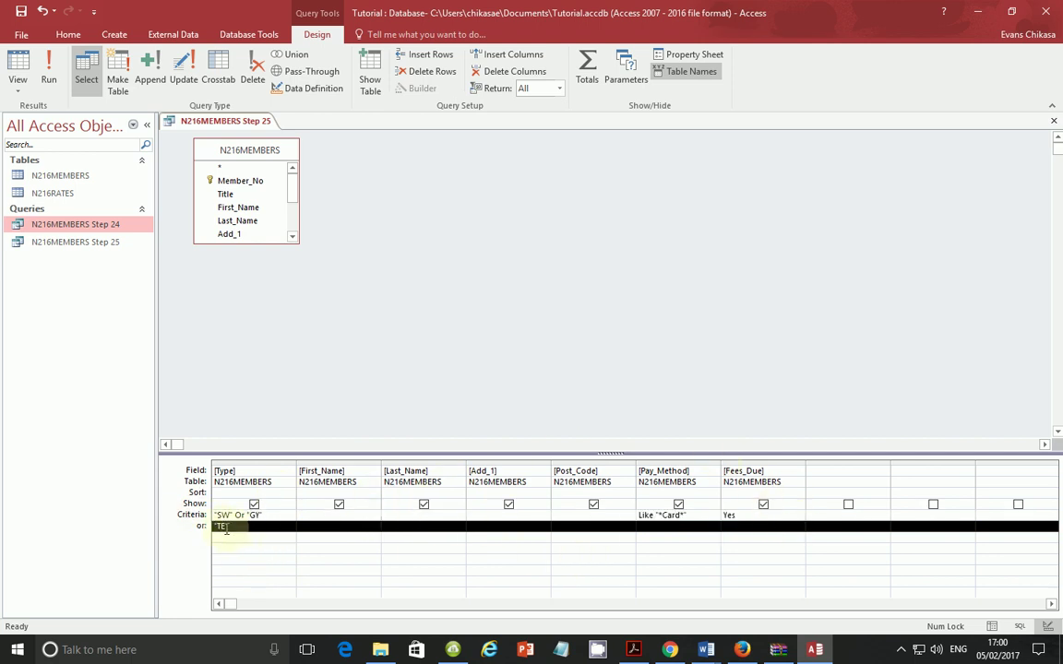
pyautogui.click(227, 528)
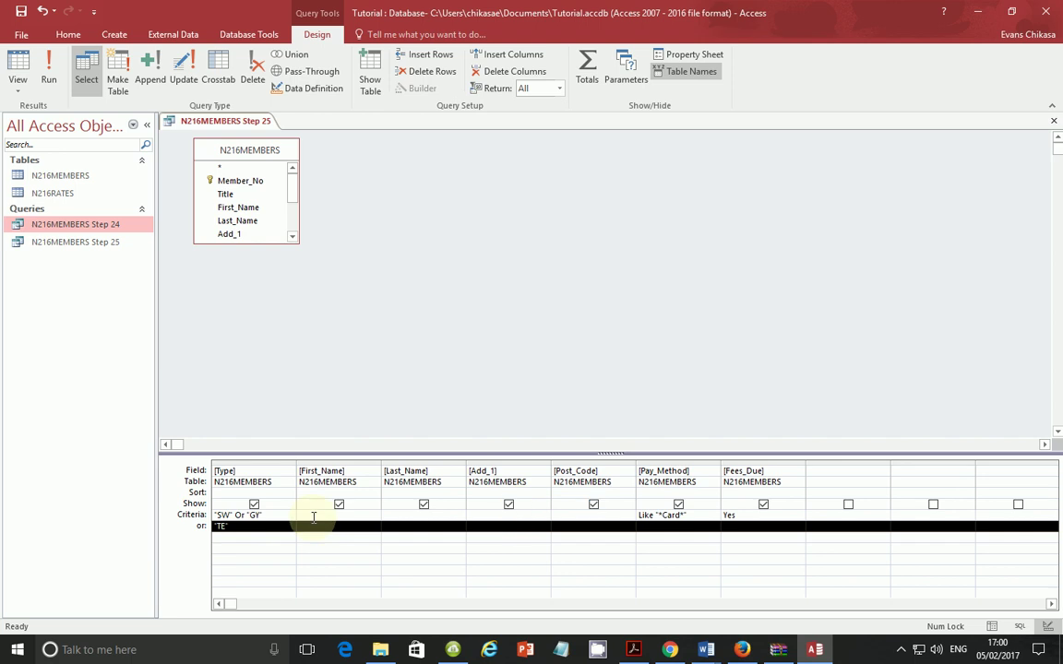
pyautogui.click(48, 66)
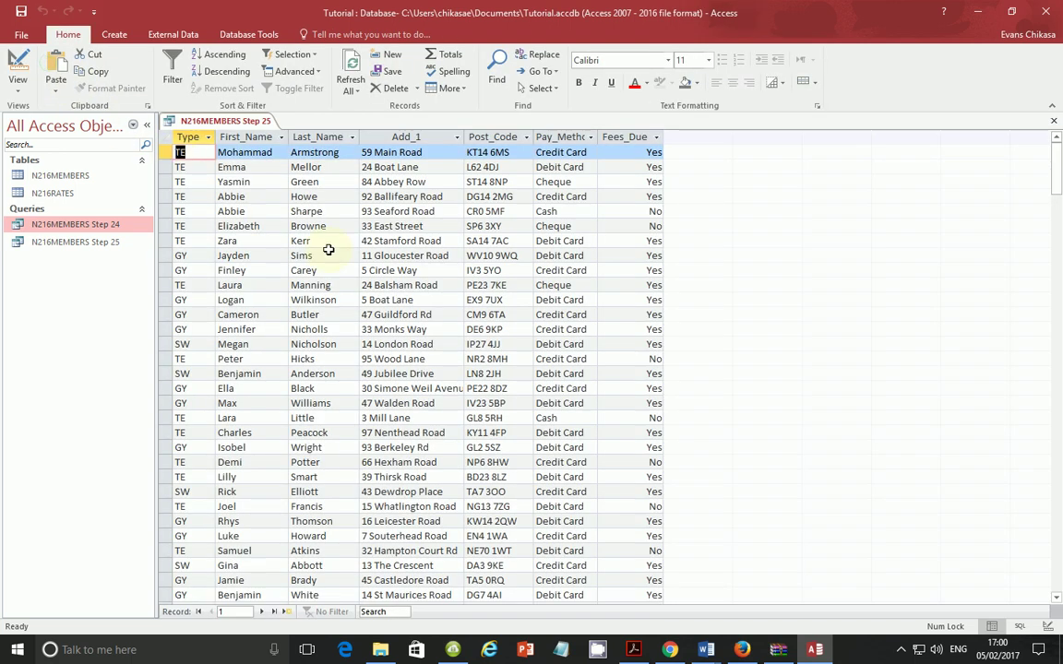
# Step: Check a member's Fees_Due value, then rerun the query with TE on the or row
pyautogui.click(660, 211)
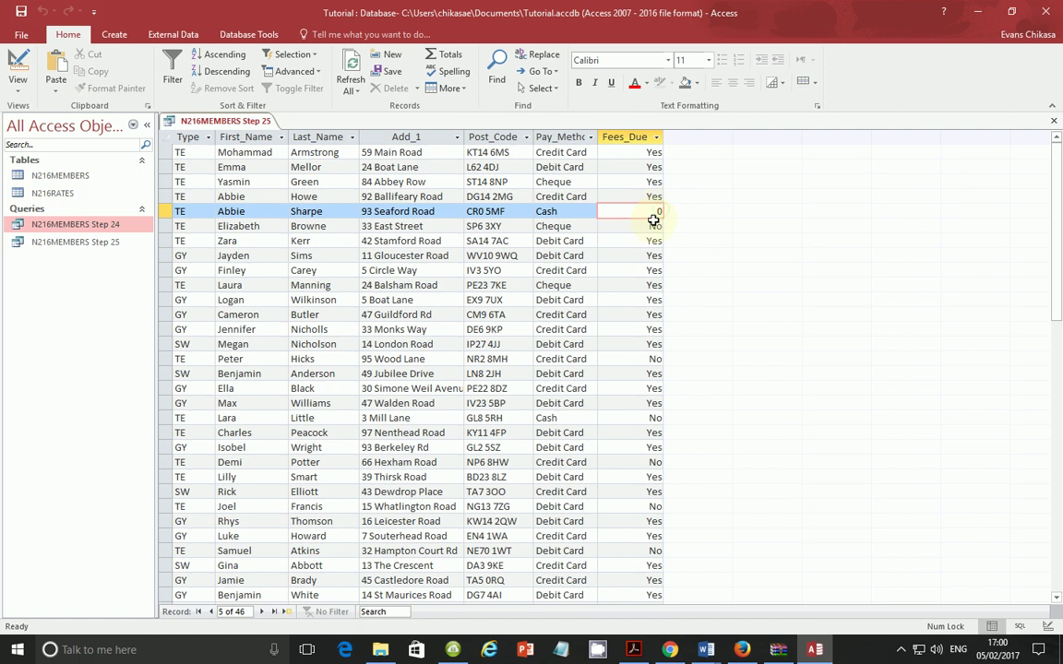
pyautogui.click(18, 88)
pyautogui.click(57, 174)
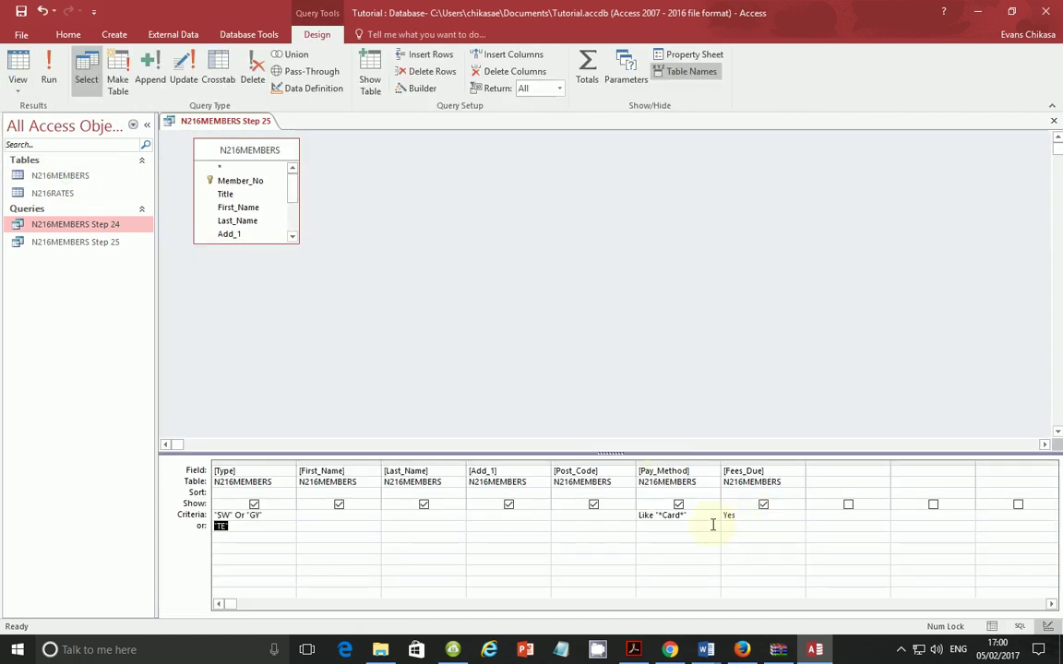
pyautogui.click(329, 528)
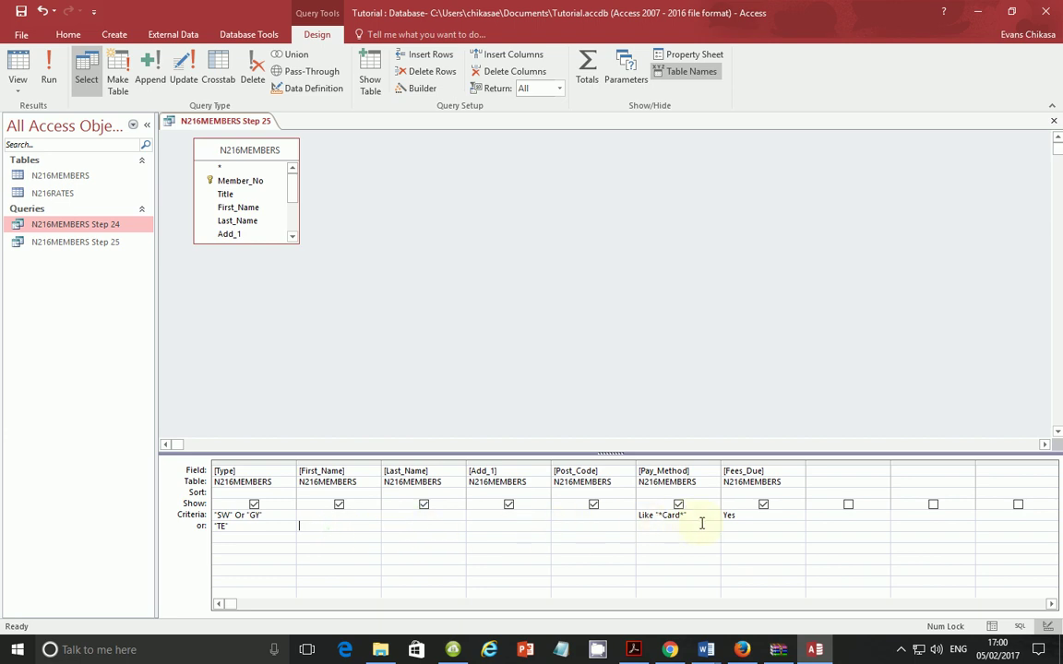
pyautogui.click(215, 526)
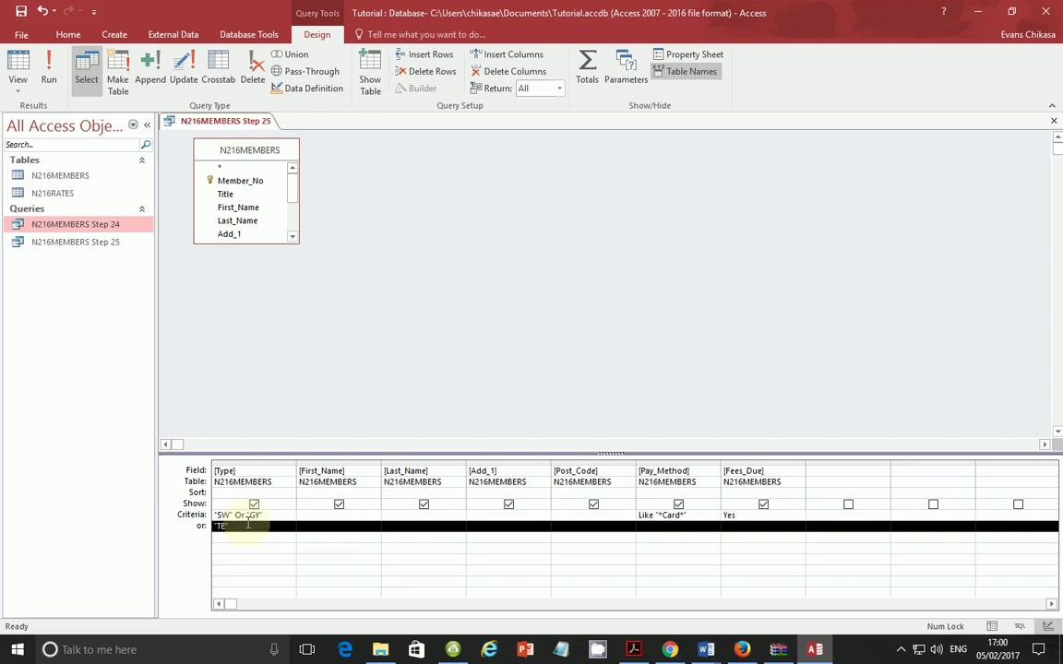
pyautogui.click(46, 72)
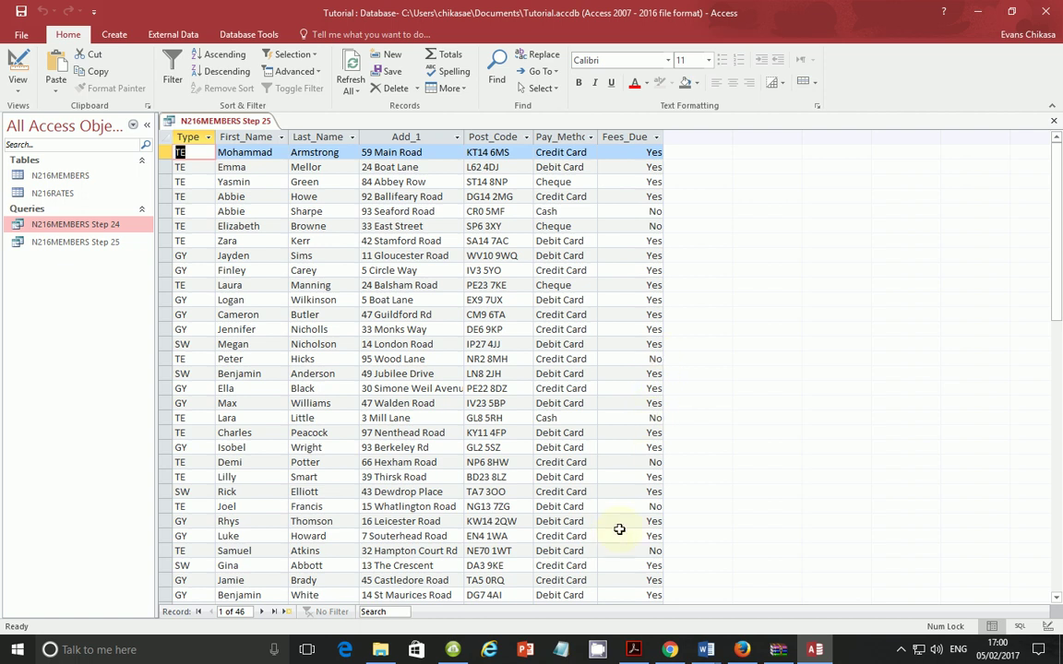
# Step: Append Or "TE" to the Type criteria cell and run the query, listing 27 records
pyautogui.click(18, 85)
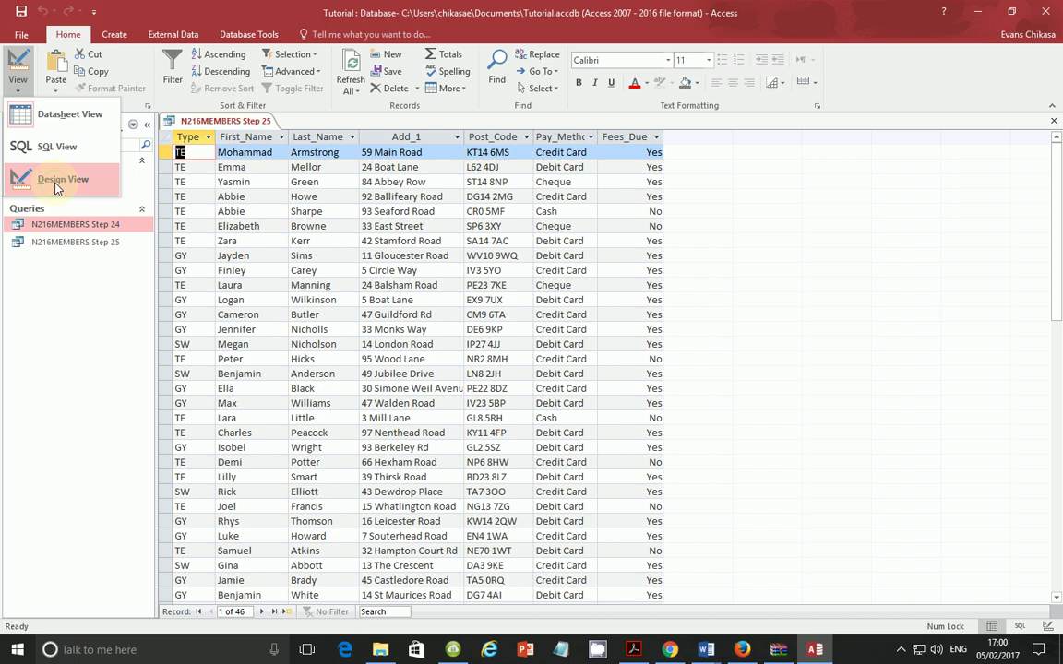
pyautogui.click(57, 182)
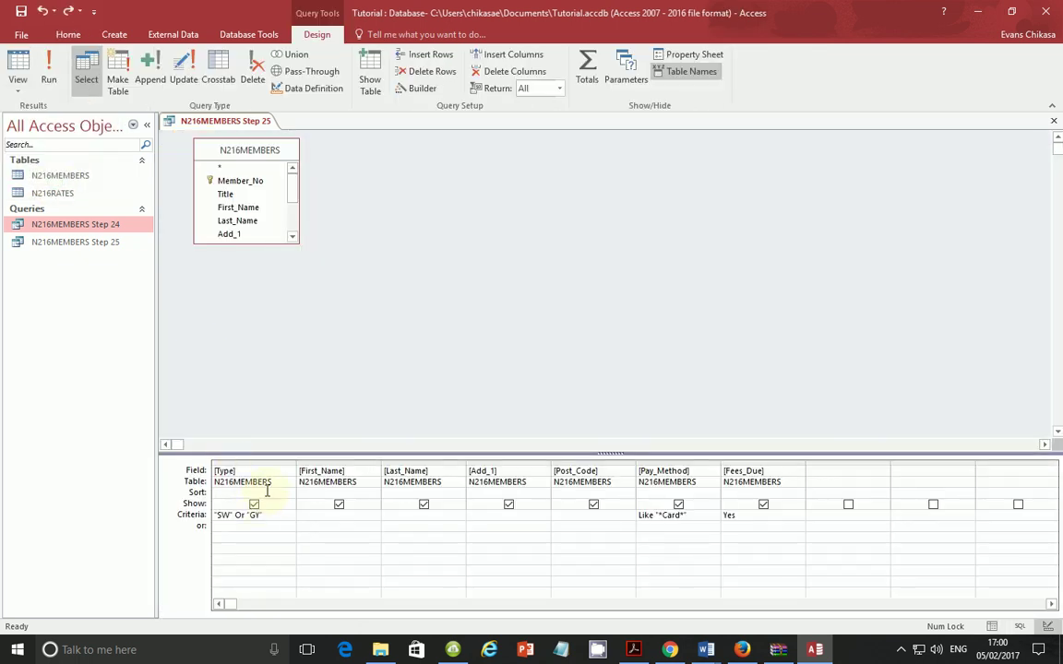
pyautogui.click(288, 515)
pyautogui.write('Or "TE"')
pyautogui.press('Down')
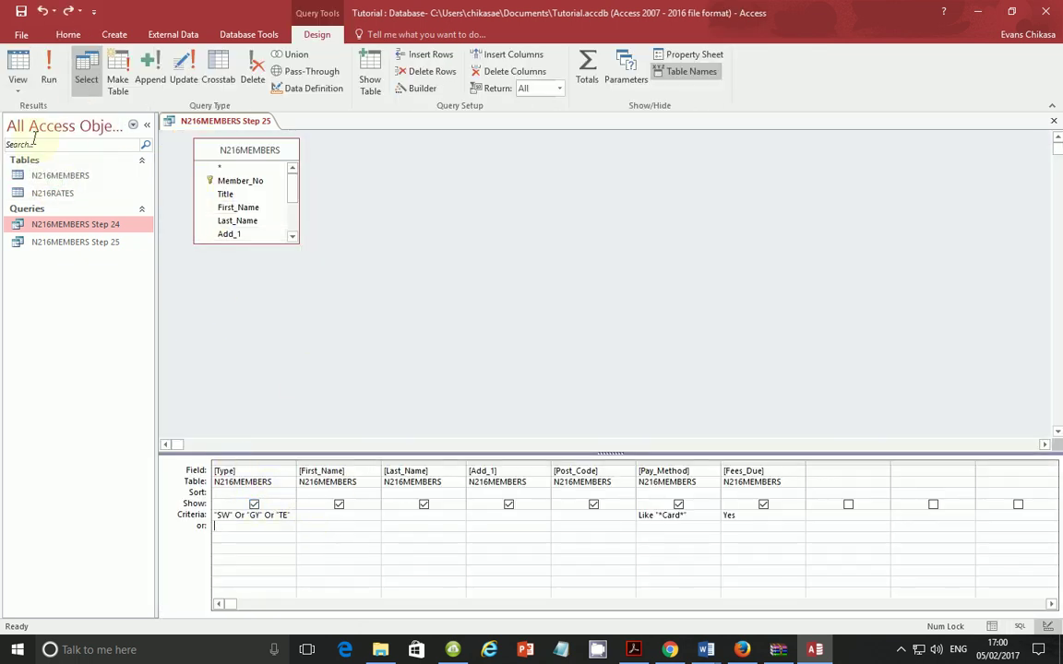
pyautogui.click(48, 74)
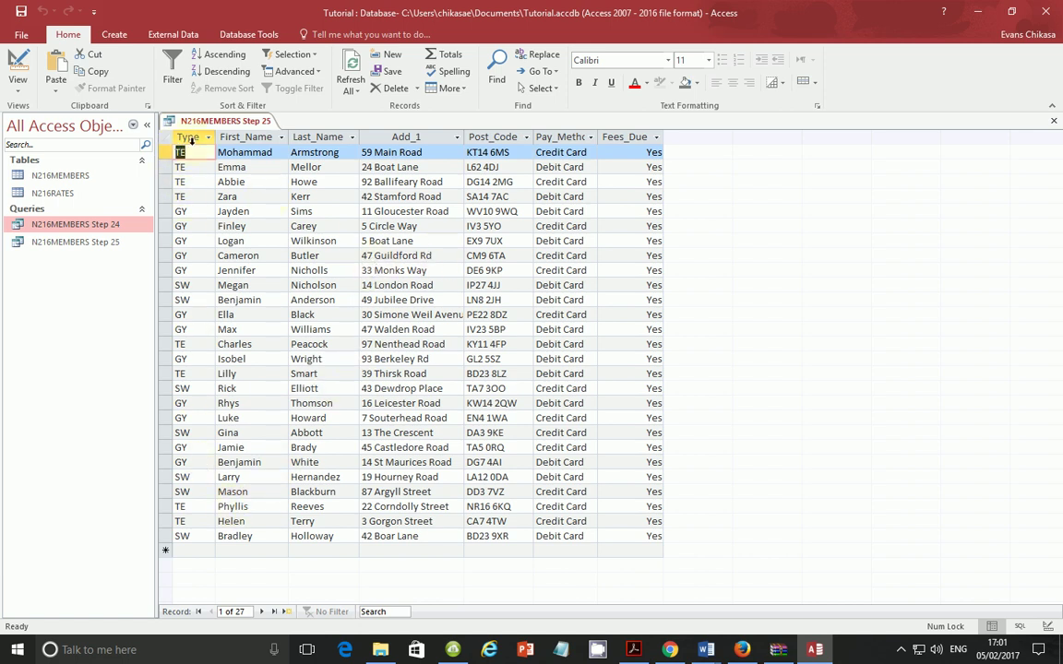
# Step: Return the query to Design view and read the PDF's descending Pay_Method sort requirement
pyautogui.click(17, 87)
pyautogui.click(42, 170)
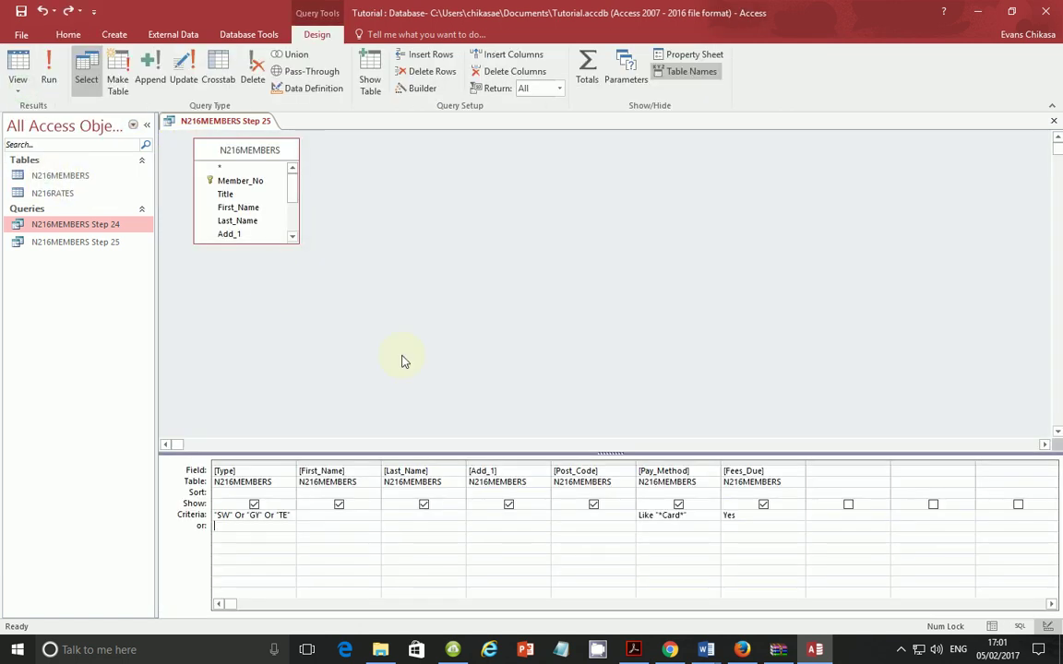
pyautogui.click(637, 649)
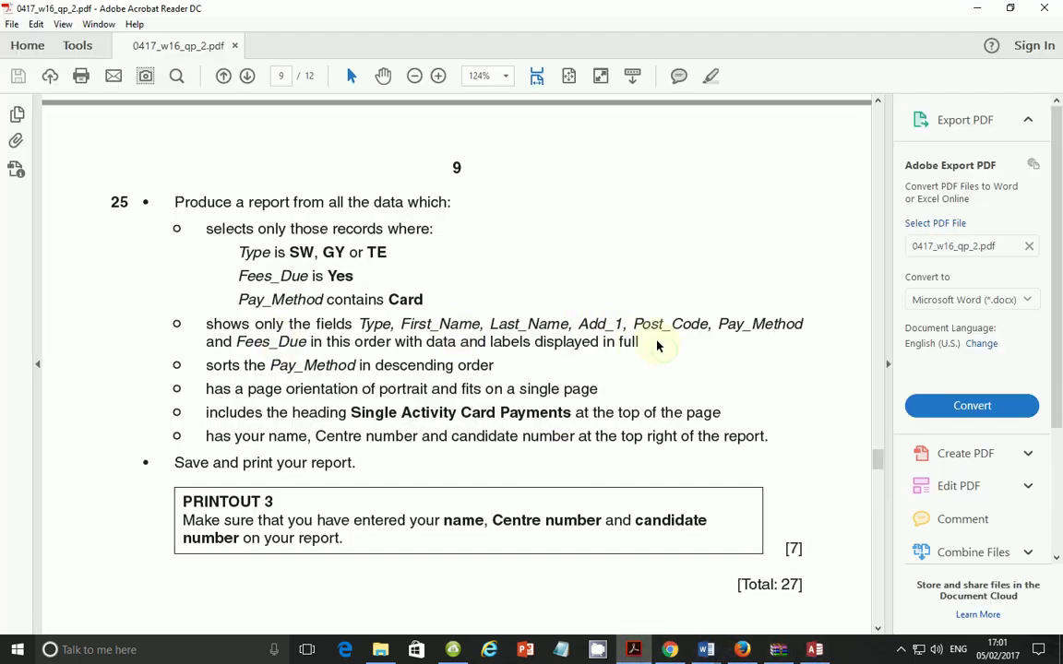
pyautogui.moveTo(174, 202); pyautogui.dragTo(664, 328)
pyautogui.click(403, 367)
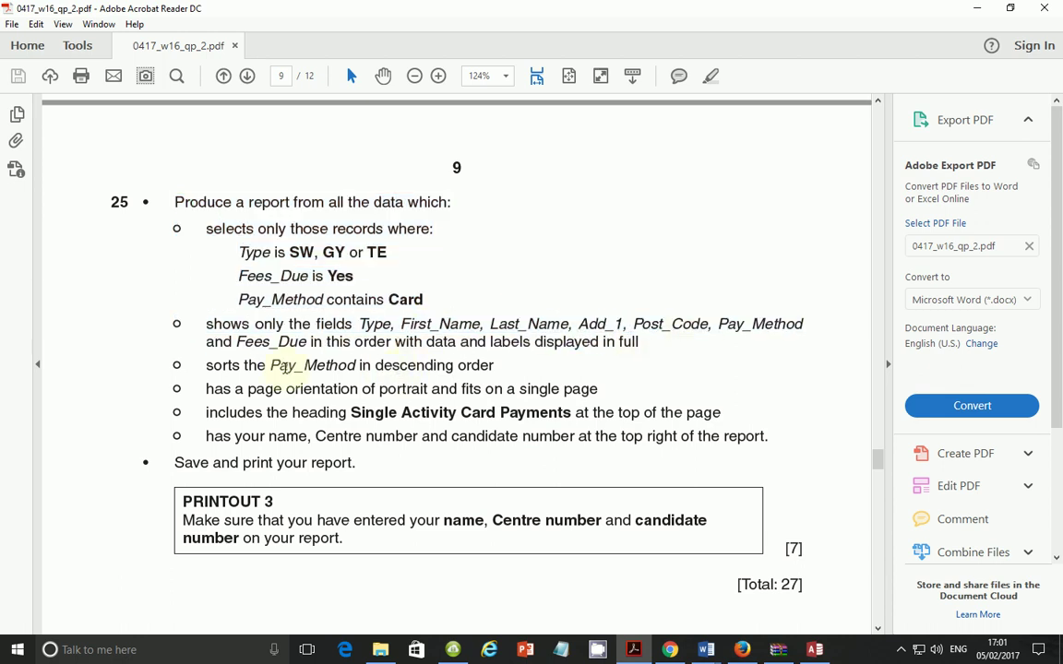
pyautogui.moveTo(245, 366); pyautogui.dragTo(495, 366)
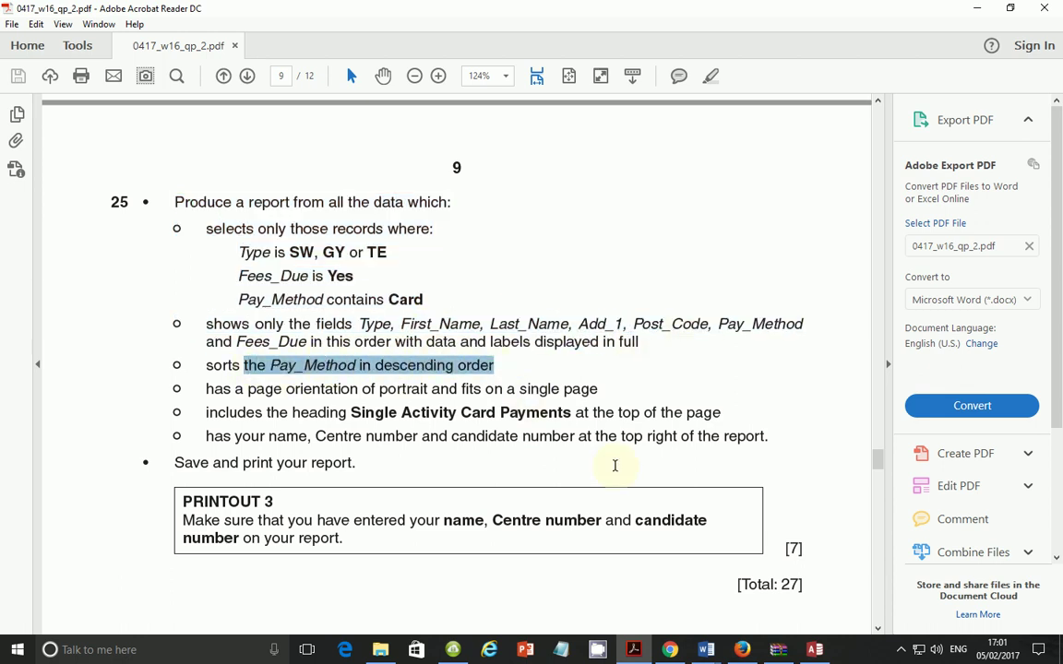
pyautogui.click(812, 652)
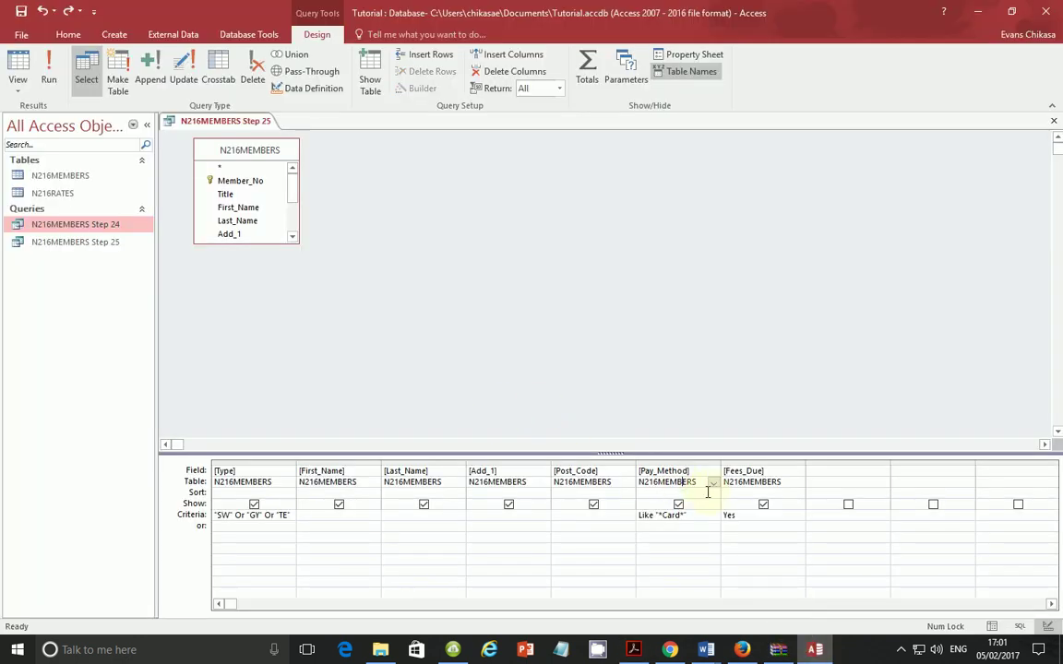
# Step: Set Pay_Method's Sort to Descending, run to see Debit Card before Credit Card, then reopen Design view
pyautogui.click(711, 493)
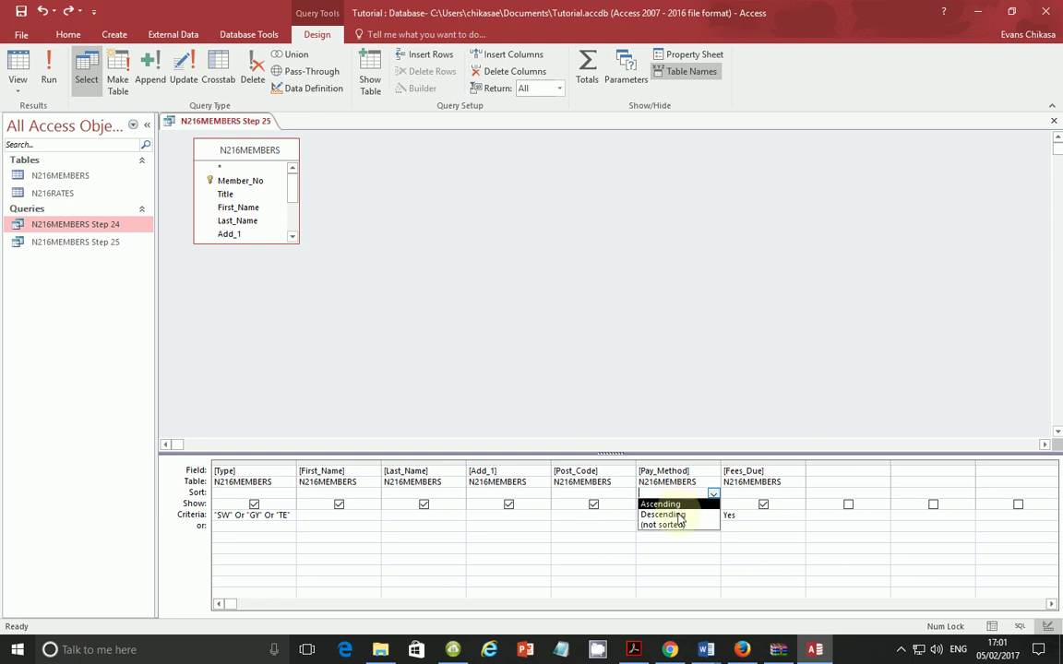
pyautogui.click(676, 515)
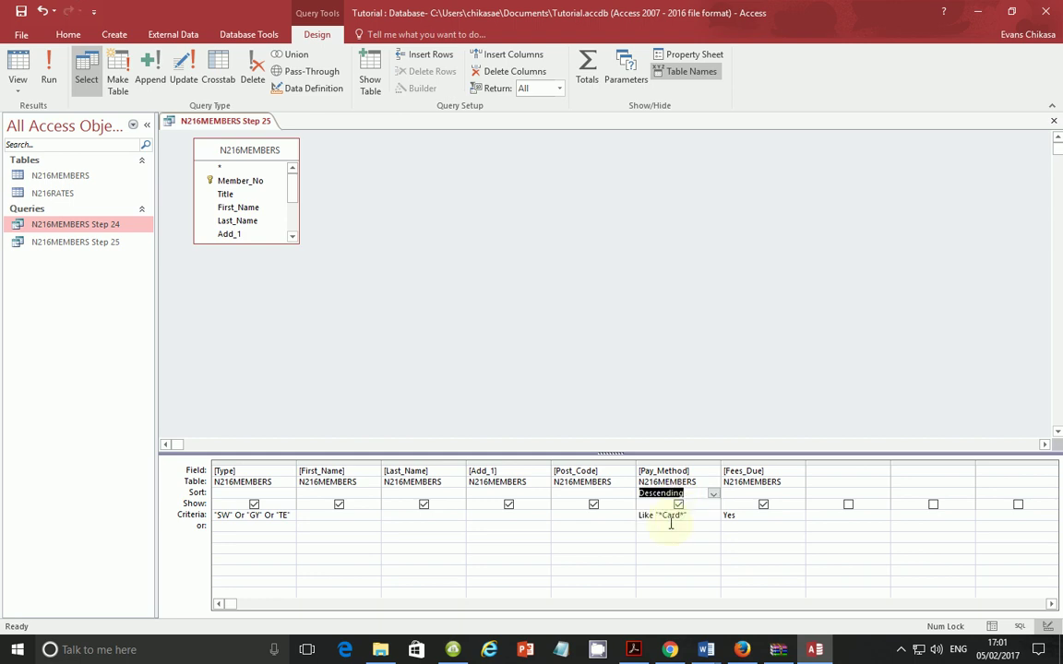
pyautogui.click(48, 69)
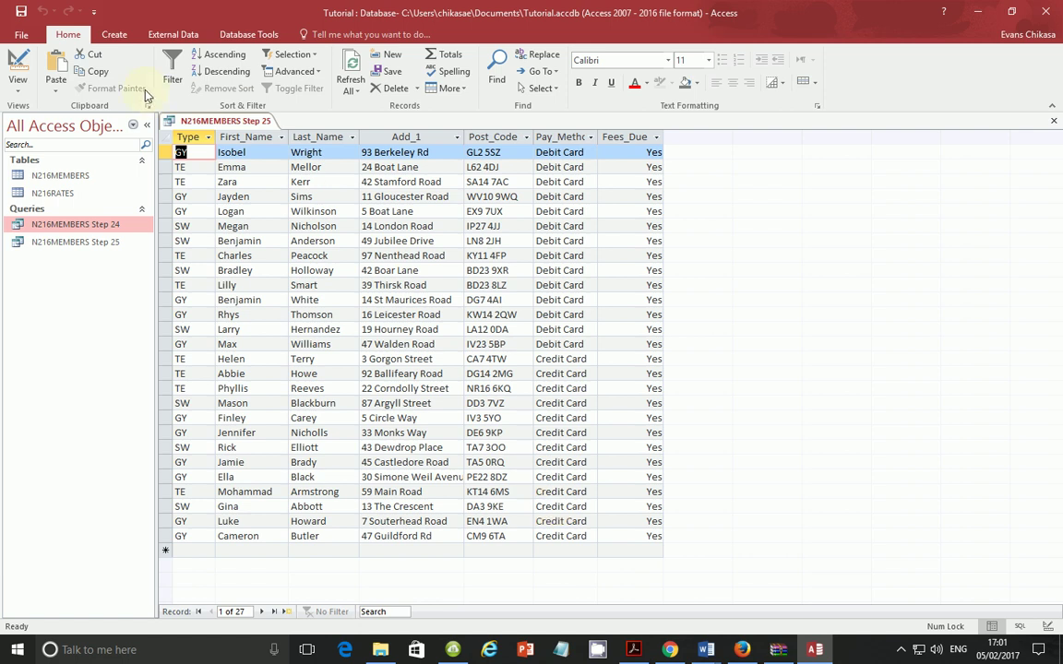
pyautogui.click(16, 93)
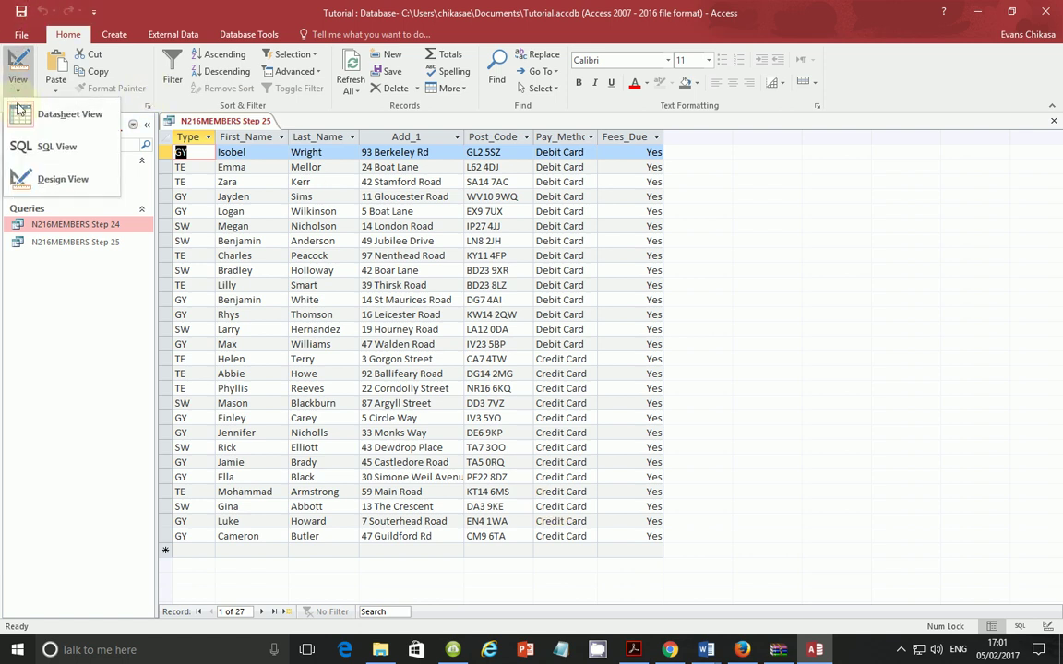
pyautogui.click(31, 176)
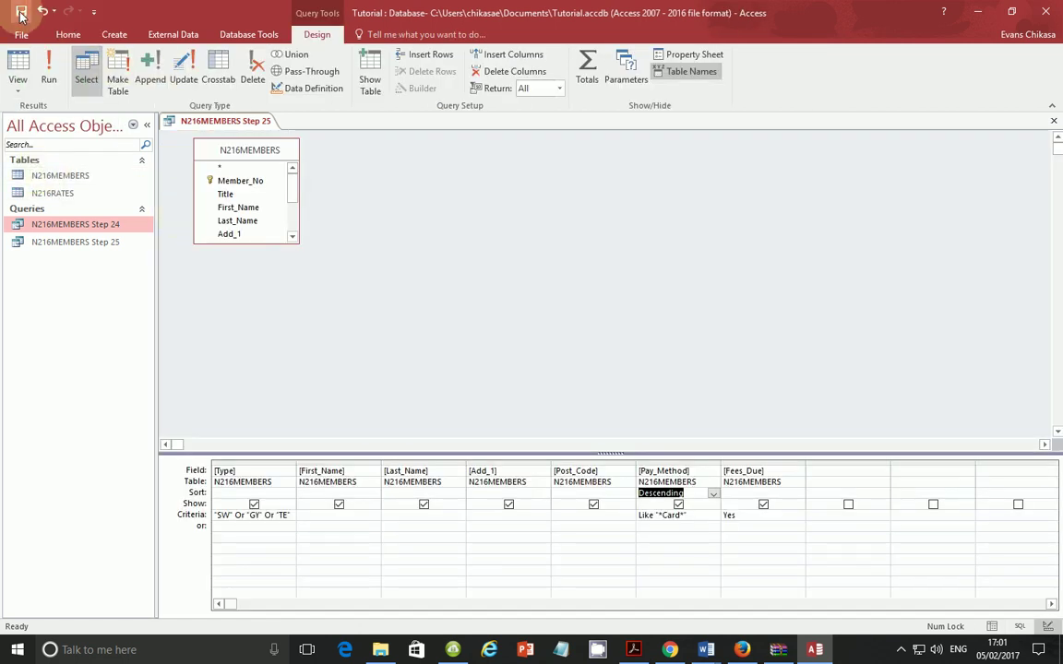
pyautogui.click(815, 649)
# Step: Bring Access forward and create a blank report, Report1, with Report Design
pyautogui.click(815, 650)
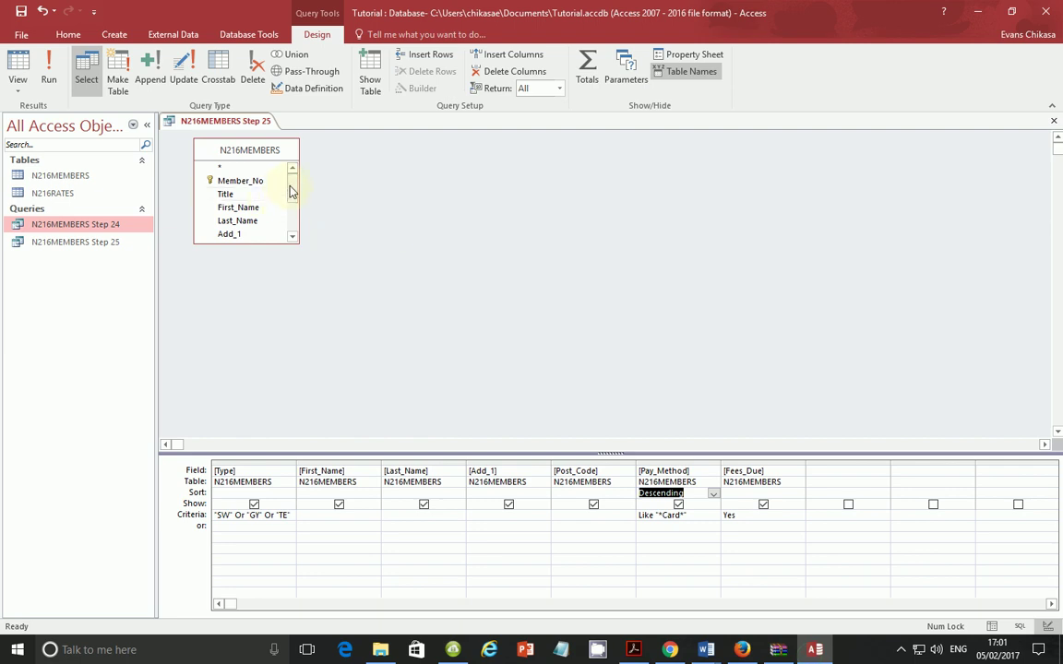
pyautogui.click(119, 34)
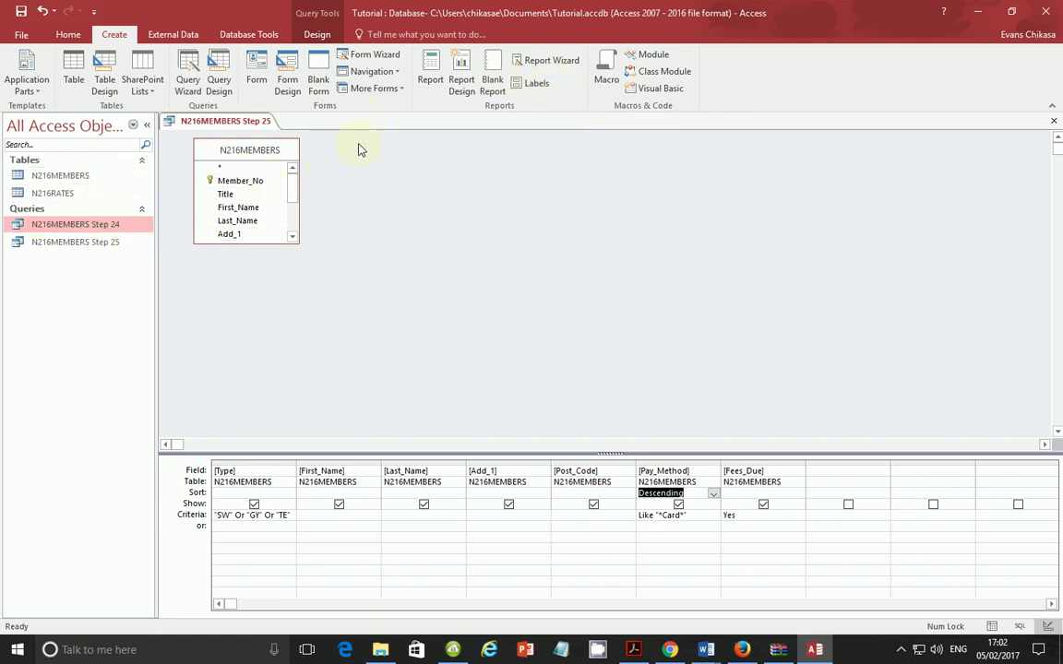
pyautogui.click(554, 61)
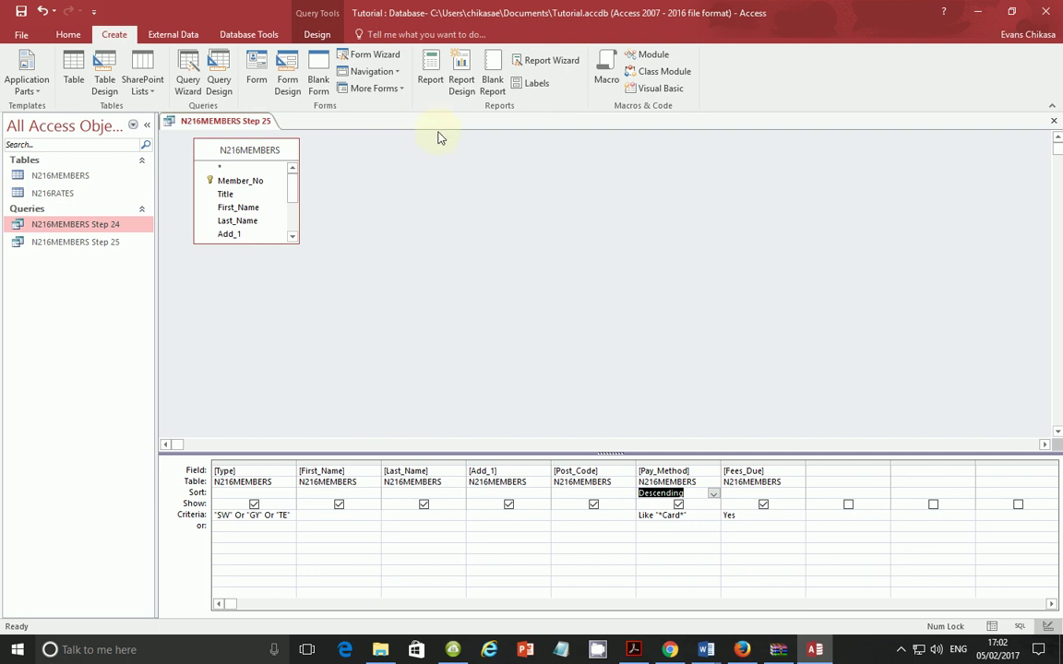
pyautogui.click(461, 85)
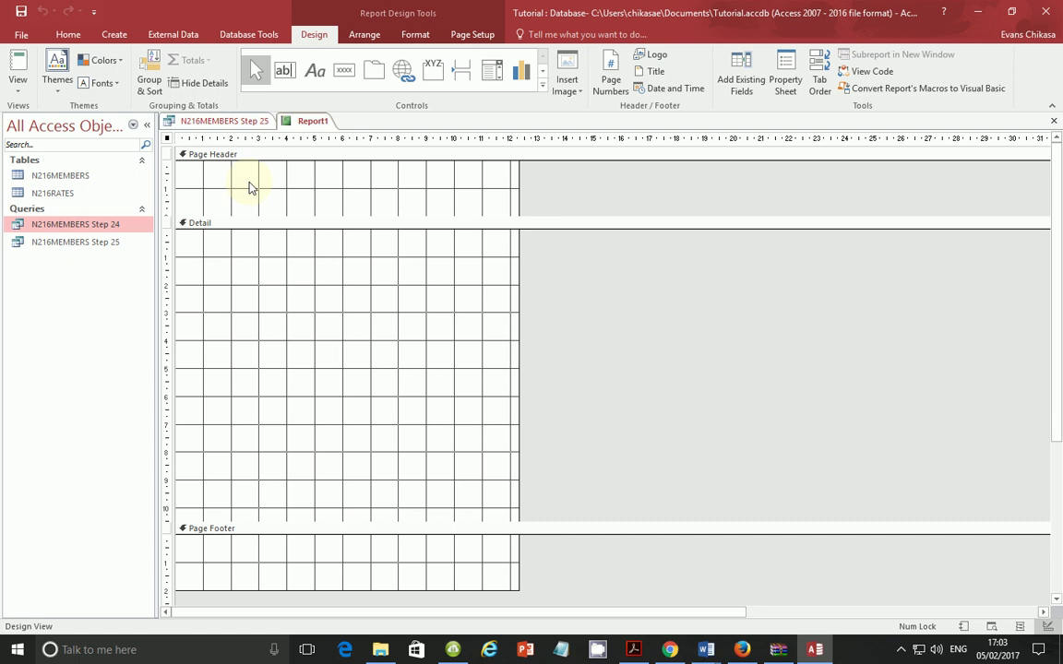
# Step: Draw a label box in the Page Header and give it the text 'Type'
pyautogui.click(314, 74)
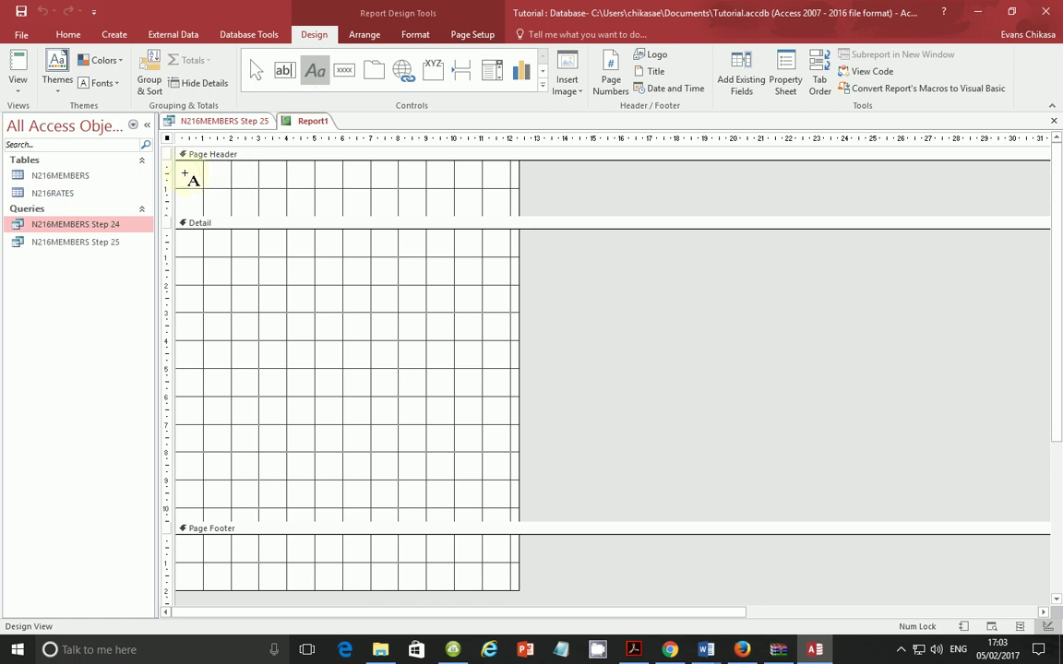
pyautogui.moveTo(185, 173); pyautogui.dragTo(242, 188)
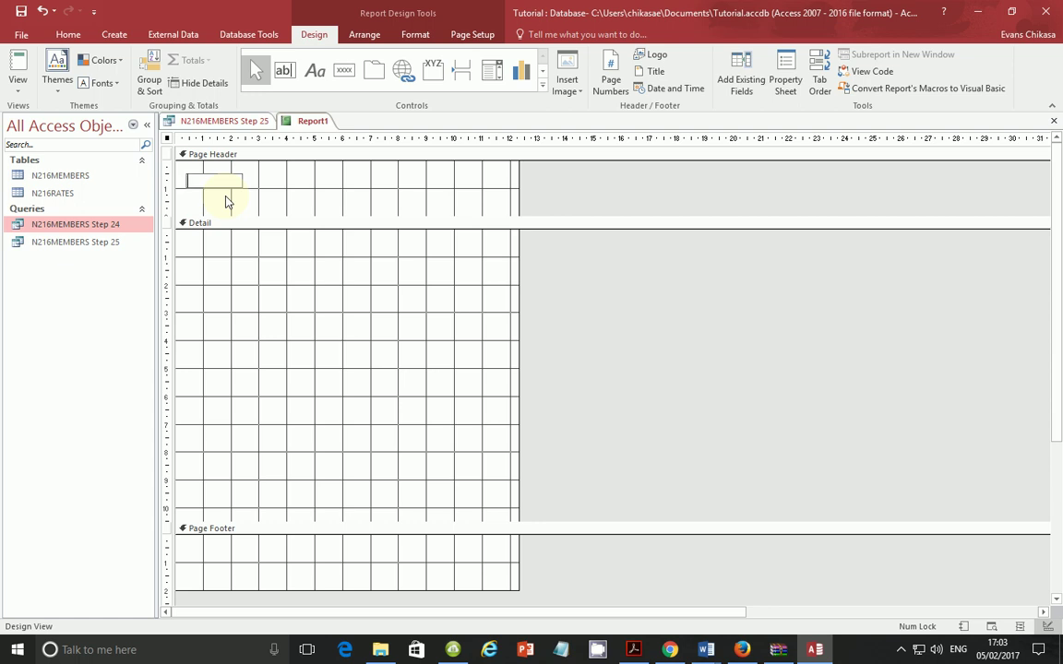
pyautogui.click(633, 649)
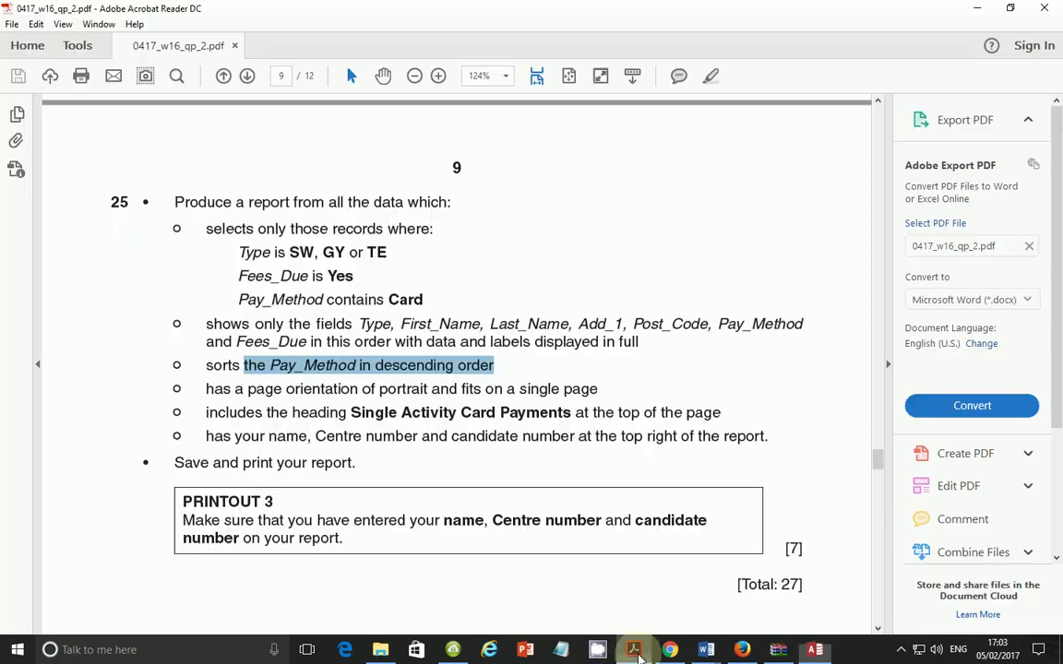
pyautogui.click(635, 647)
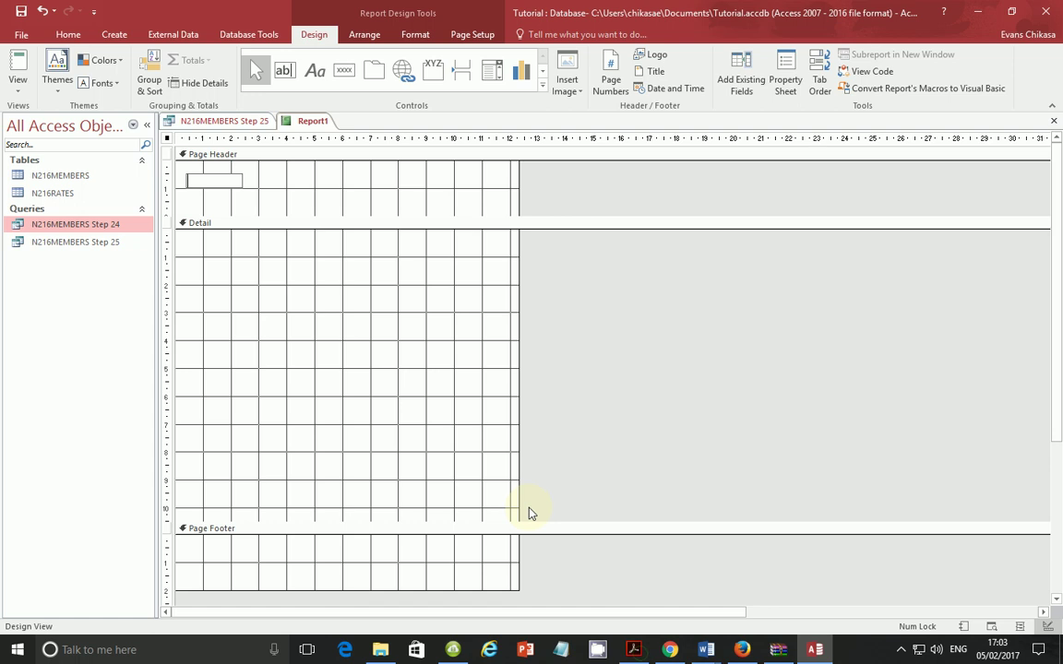
pyautogui.write('Type')
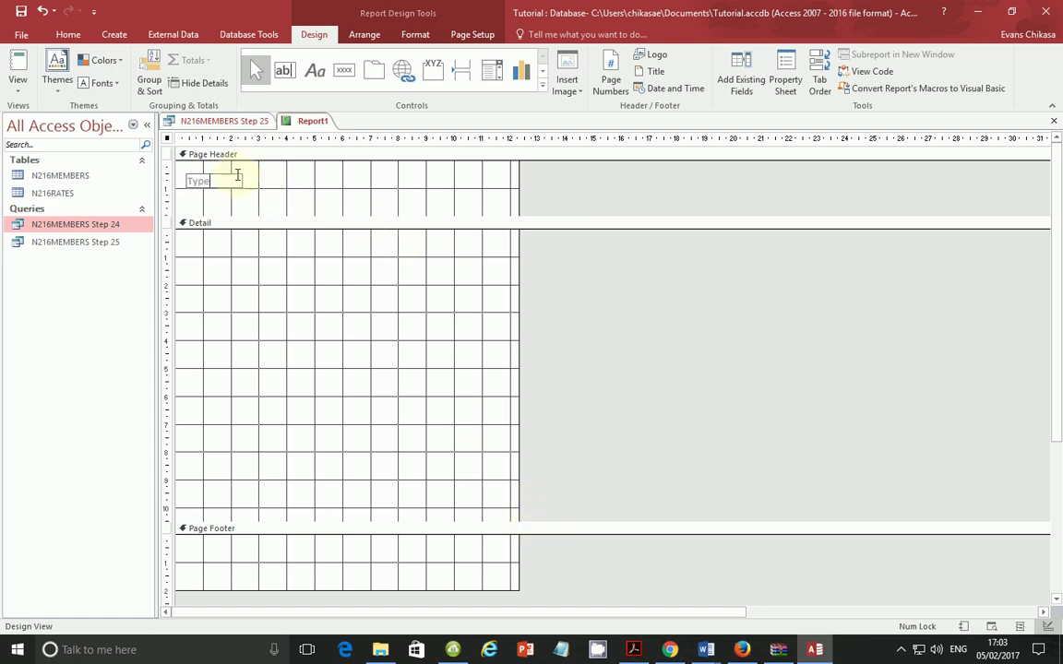
pyautogui.click(233, 178)
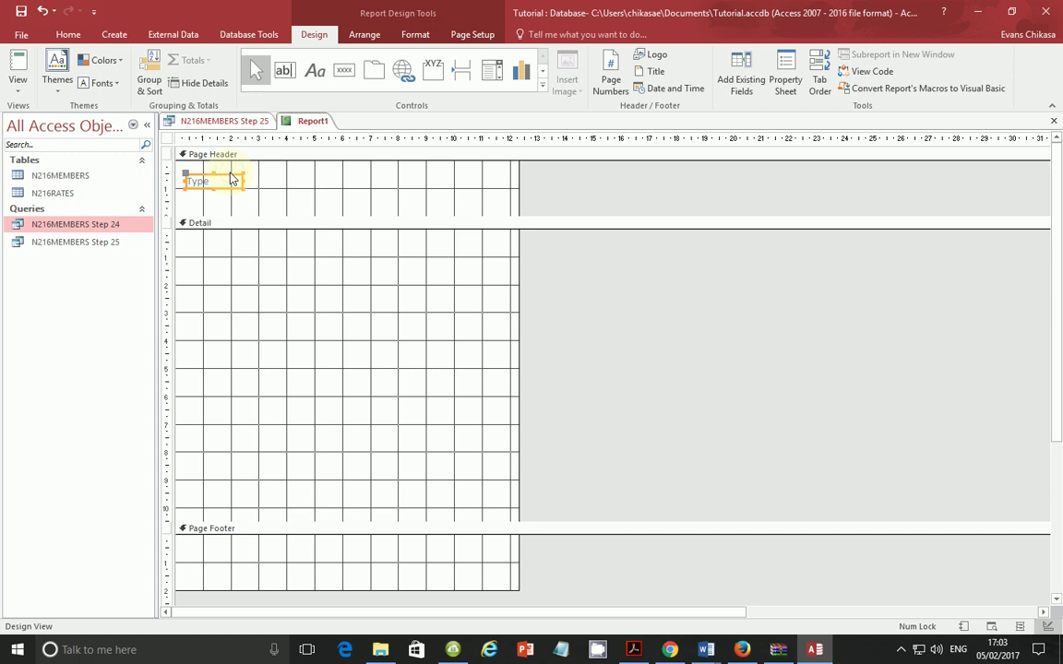
# Step: Paste copies of the Type label to make a row of seven header labels
pyautogui.hotkey('ctrl', 'v')
pyautogui.moveTo(235, 199); pyautogui.dragTo(301, 174)
pyautogui.hotkey('ctrl', 'v')
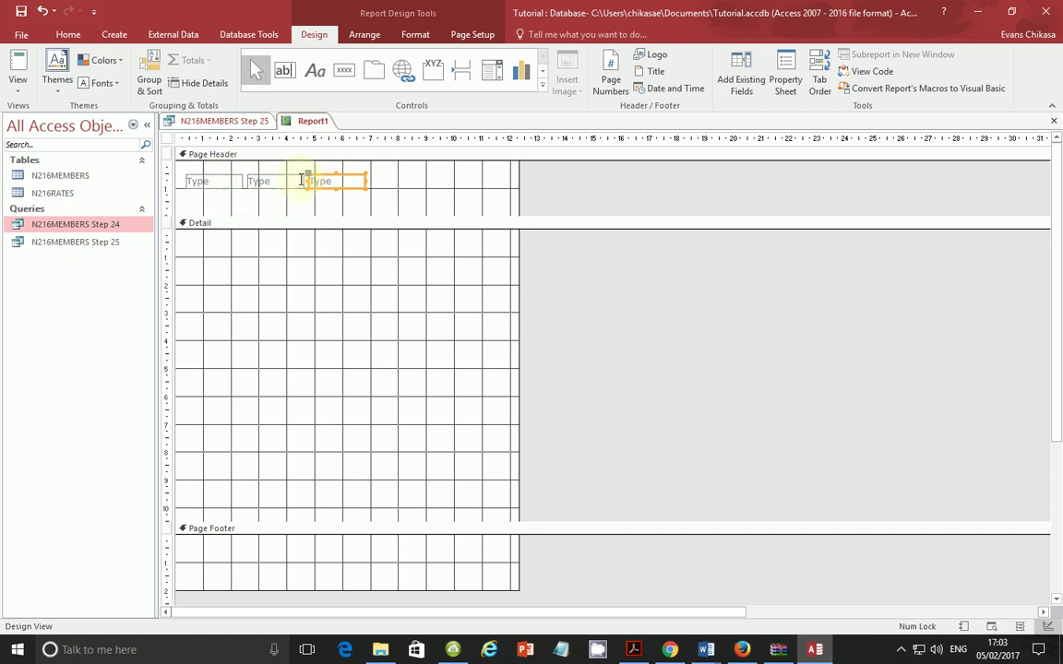
pyautogui.hotkey('ctrl', 'v')
pyautogui.hotkey('ctrl', 'v')
pyautogui.hotkey('ctrl', 'v')
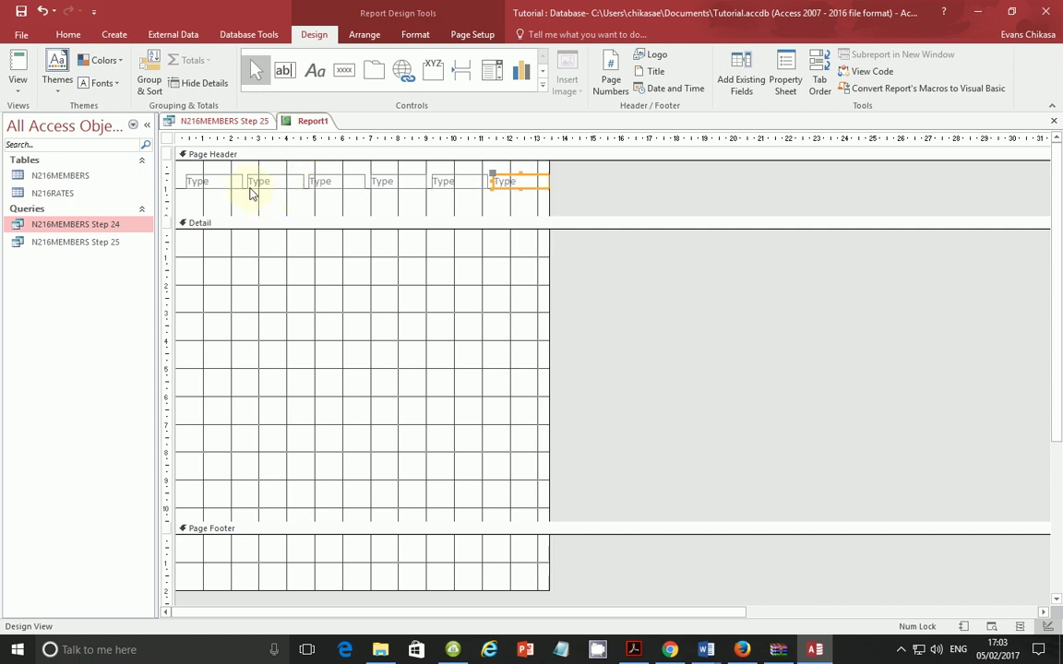
pyautogui.hotkey('ctrl', 'v')
pyautogui.click(207, 185)
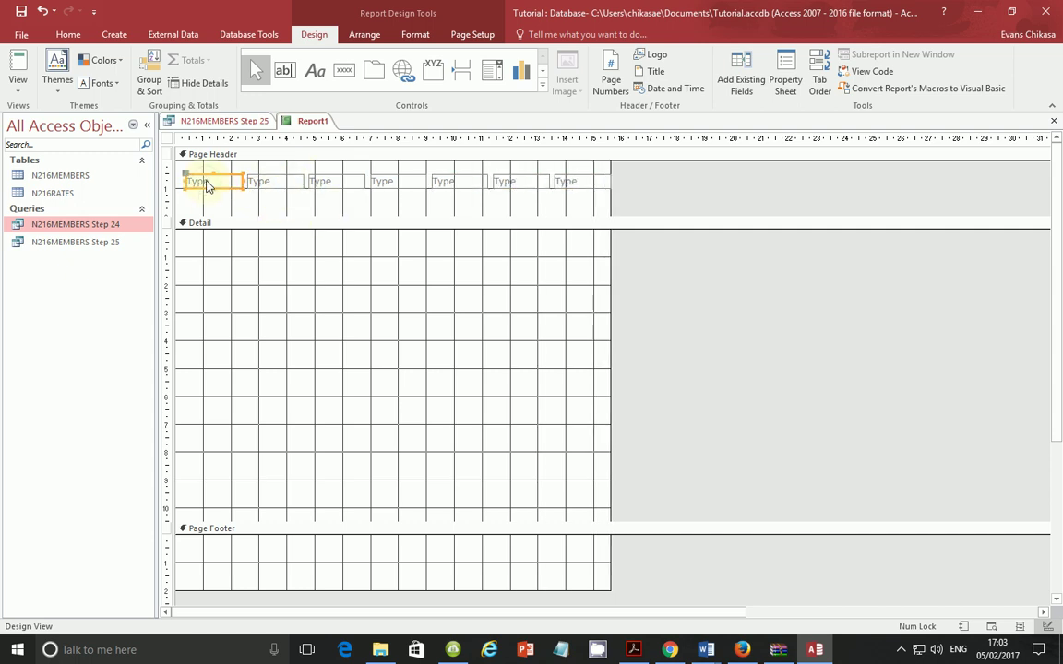
pyautogui.doubleClick(206, 184)
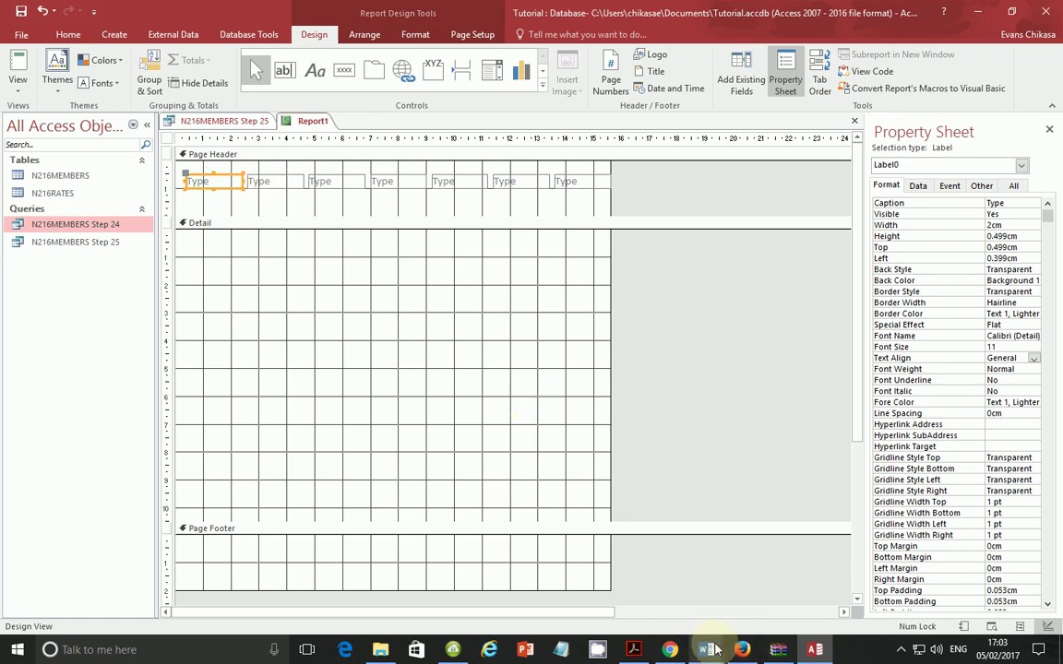
# Step: Rename the second to fourth labels First_Name, Last_Name and Add_1
pyautogui.click(634, 650)
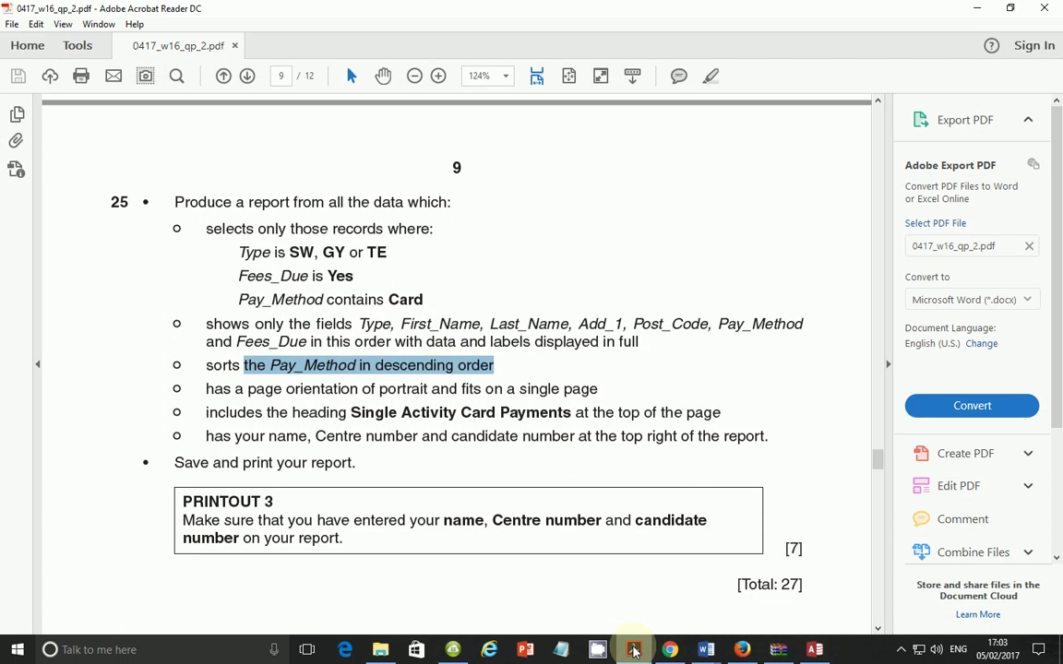
pyautogui.click(633, 649)
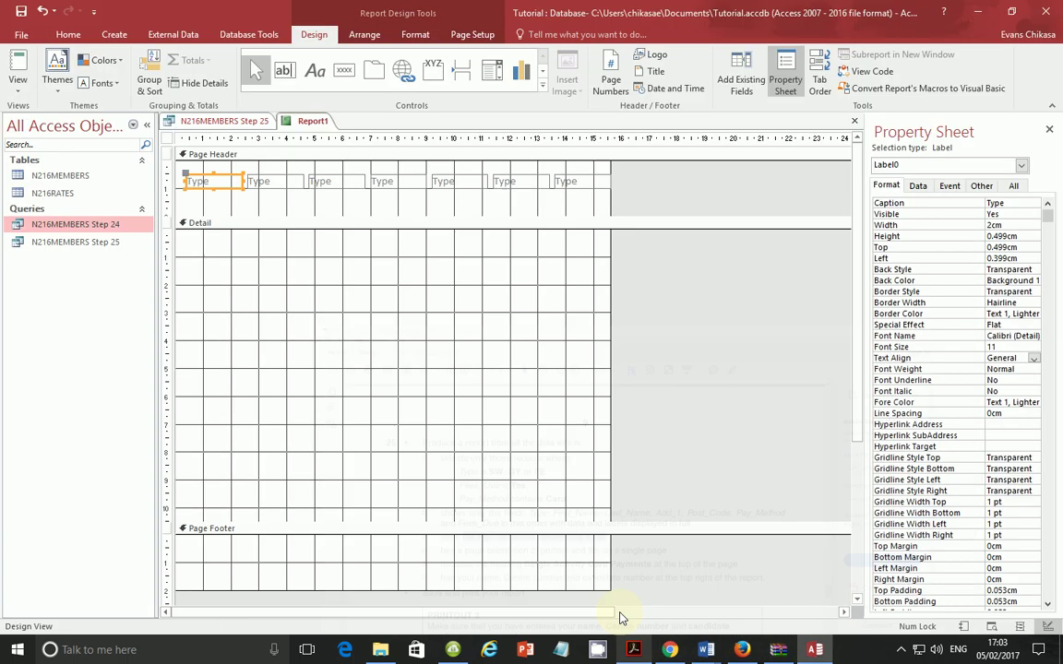
pyautogui.keyDown('shift'); pyautogui.click(272, 189); pyautogui.keyUp('shift')
pyautogui.doubleClick(272, 189)
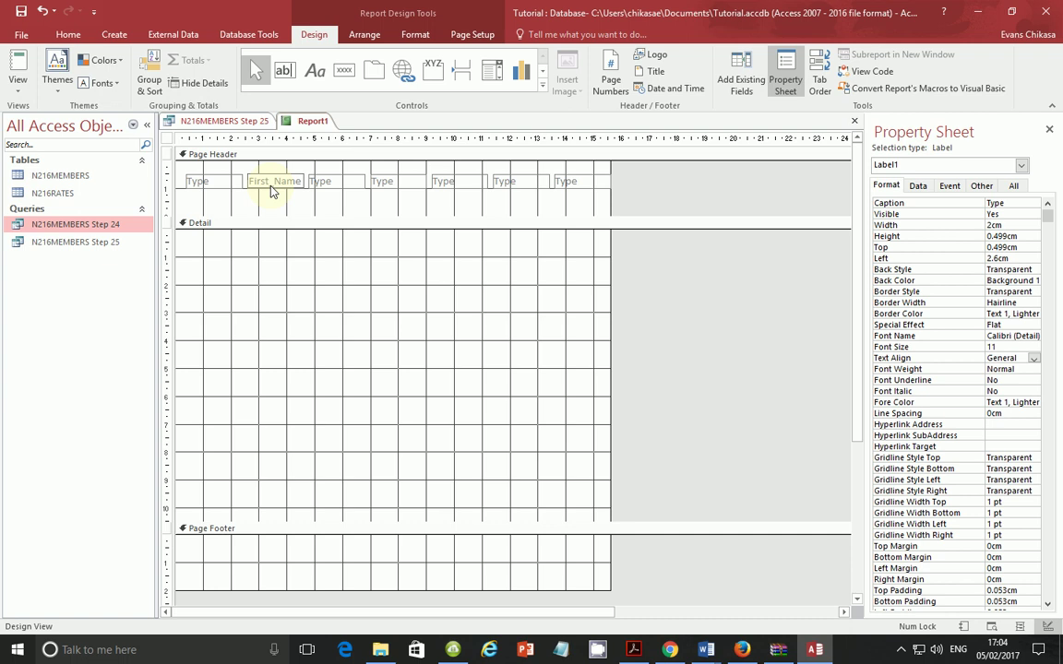
pyautogui.press('Tab')
pyautogui.doubleClick(335, 181)
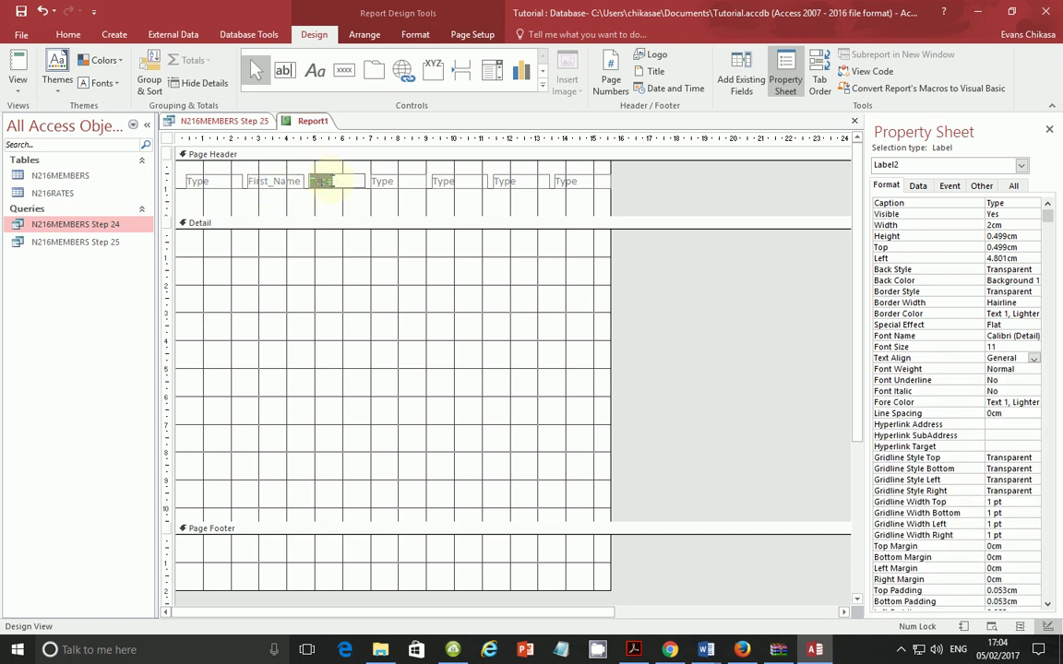
pyautogui.write('Last_Name')
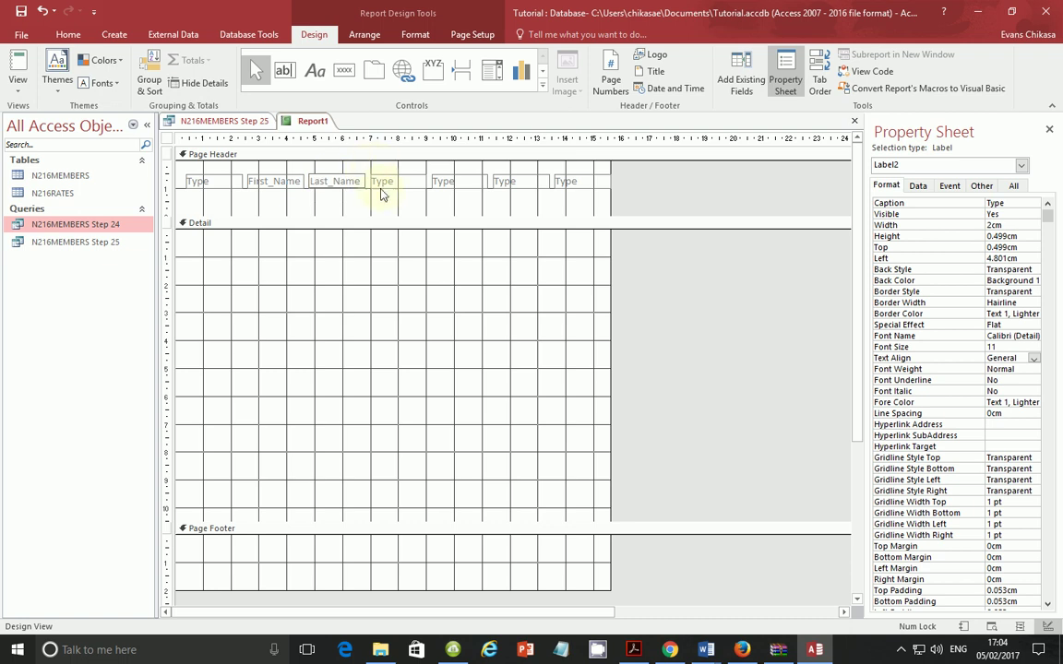
pyautogui.click(381, 182)
pyautogui.rightClick(388, 182)
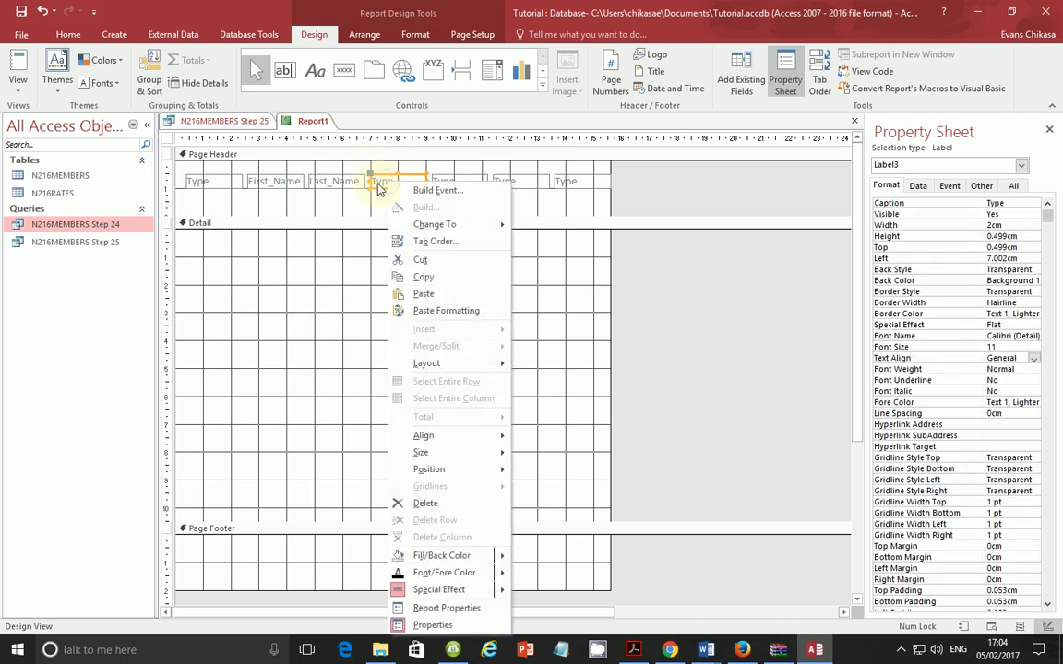
pyautogui.click(380, 183)
pyautogui.write('Add_1')
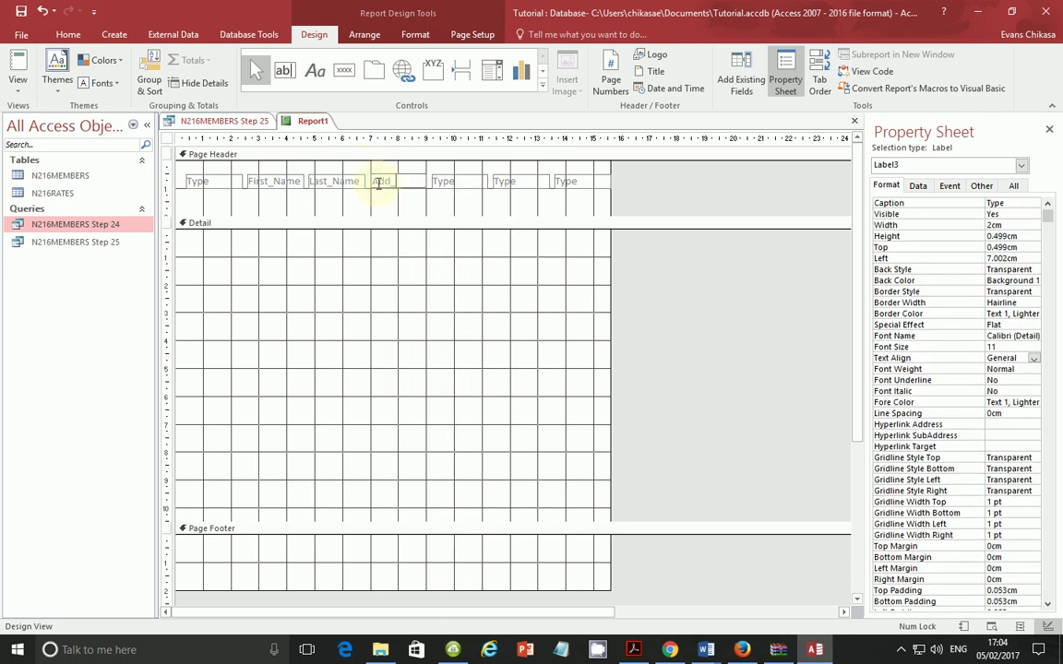
# Step: Rename the last three labels Post_Code, pay_Method and Fees_Due
pyautogui.click(634, 649)
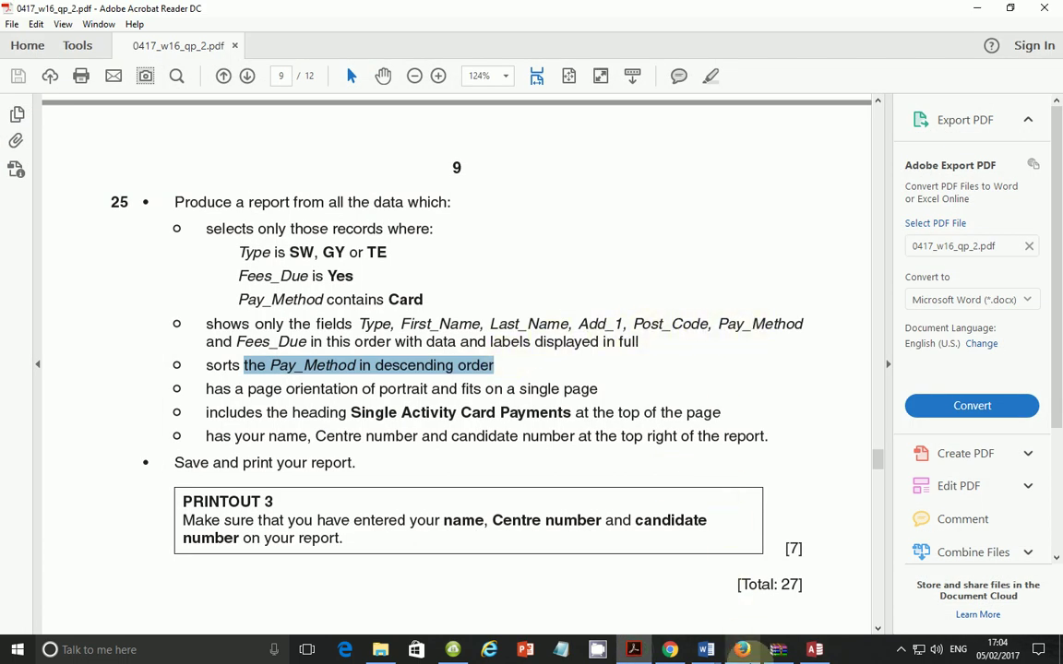
pyautogui.click(815, 650)
pyautogui.click(442, 180)
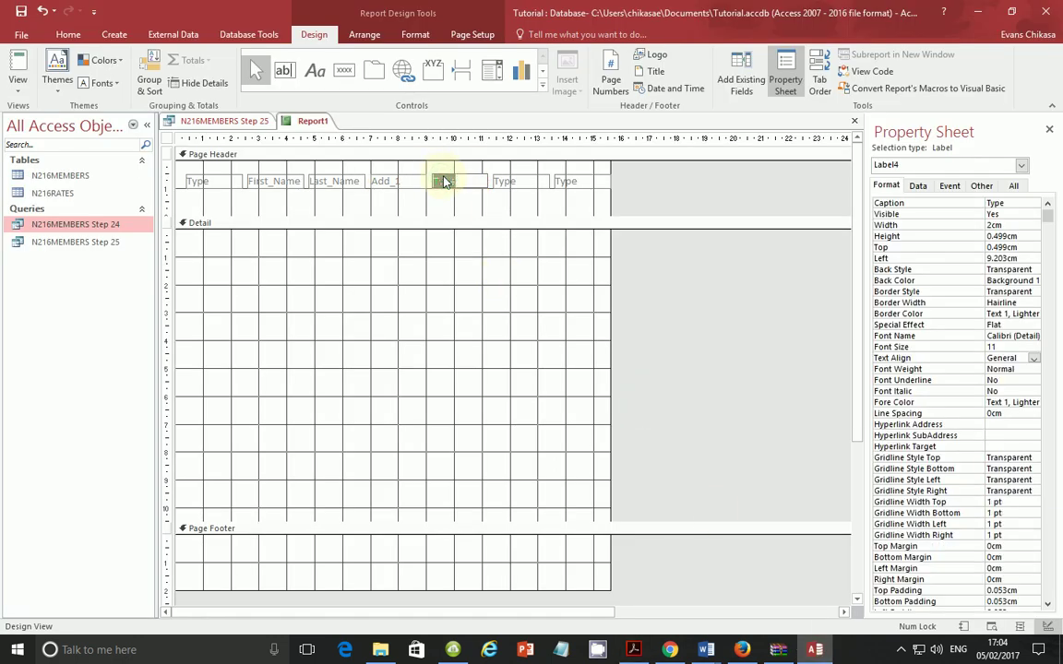
pyautogui.write('Post_Code')
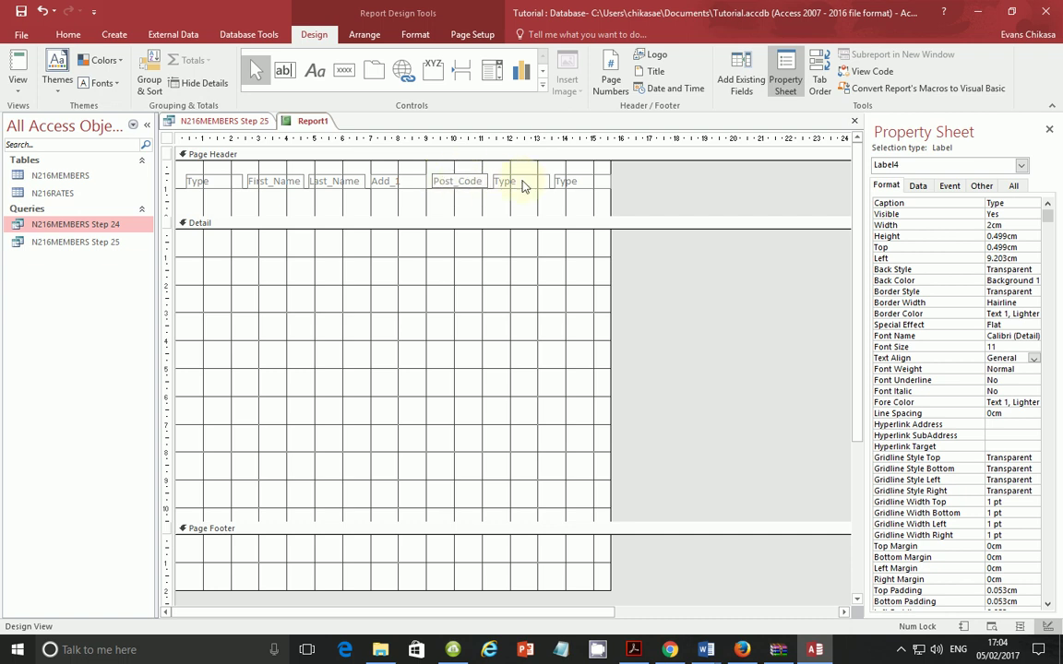
pyautogui.doubleClick(520, 183)
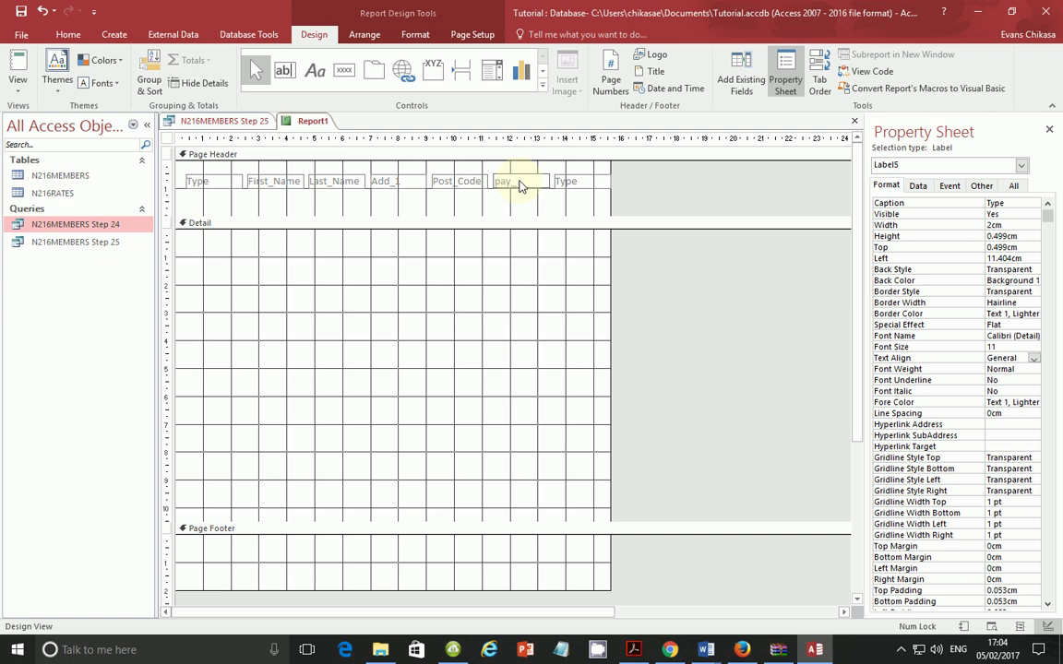
pyautogui.write('pay_Method')
pyautogui.doubleClick(567, 181)
pyautogui.write('Fees_Due')
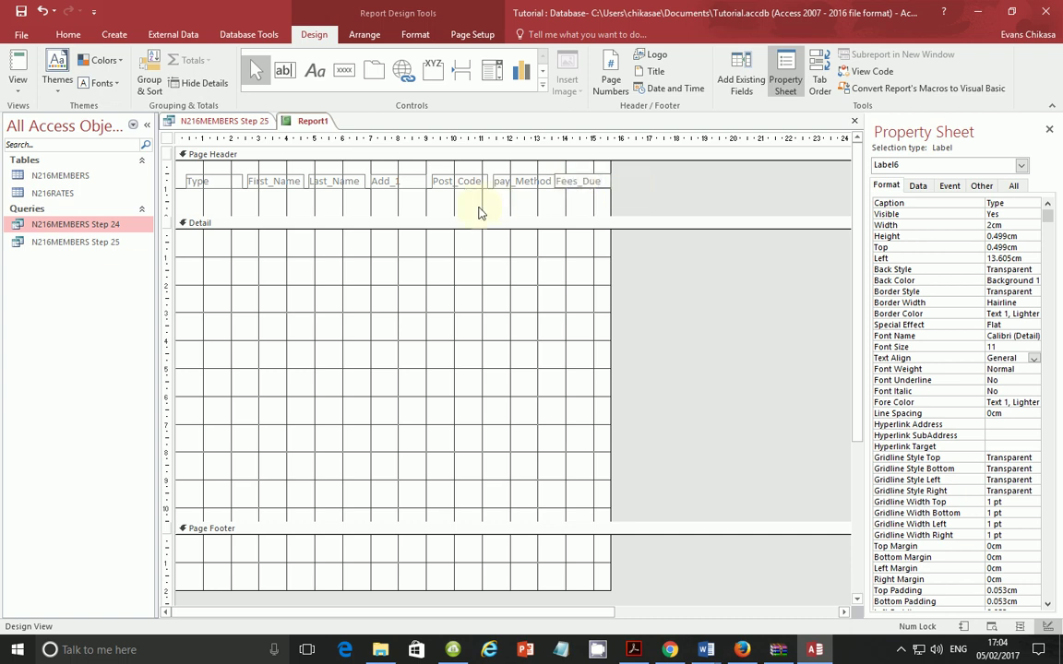
# Step: Widen the report's right edge slightly and shrink the Page Header to 1.099 cm
pyautogui.click(558, 201)
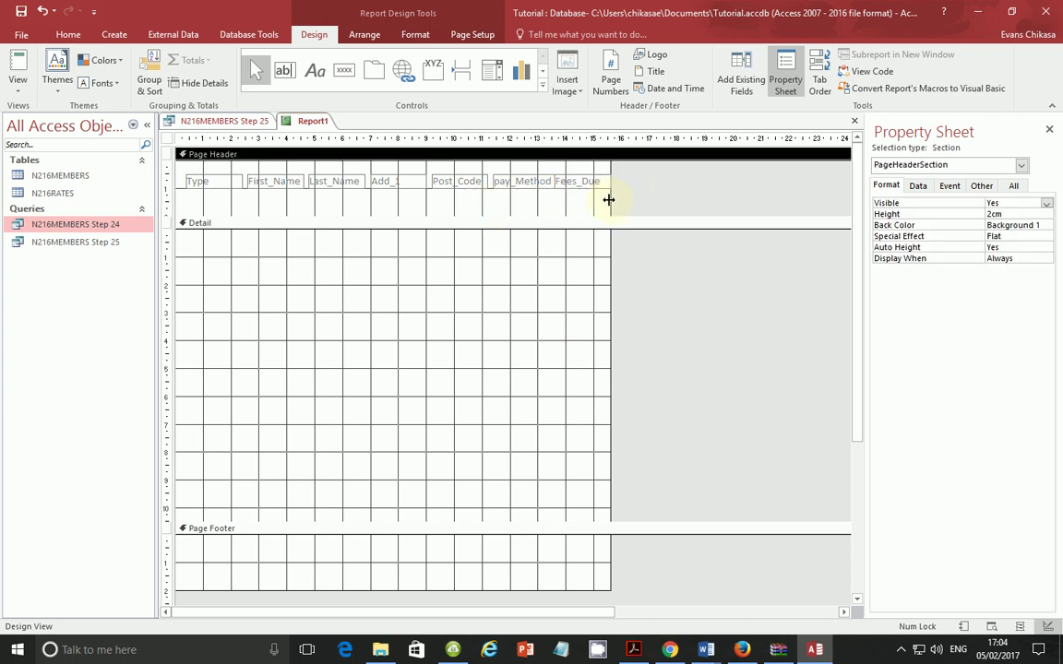
pyautogui.moveTo(610, 199); pyautogui.dragTo(626, 199)
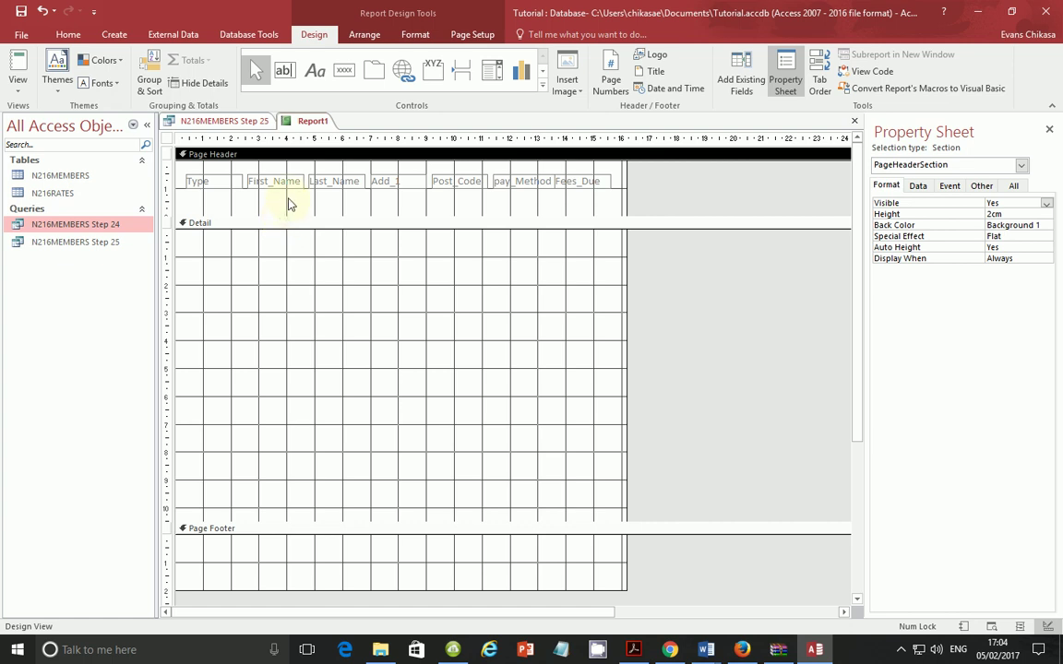
pyautogui.moveTo(291, 220); pyautogui.dragTo(325, 190)
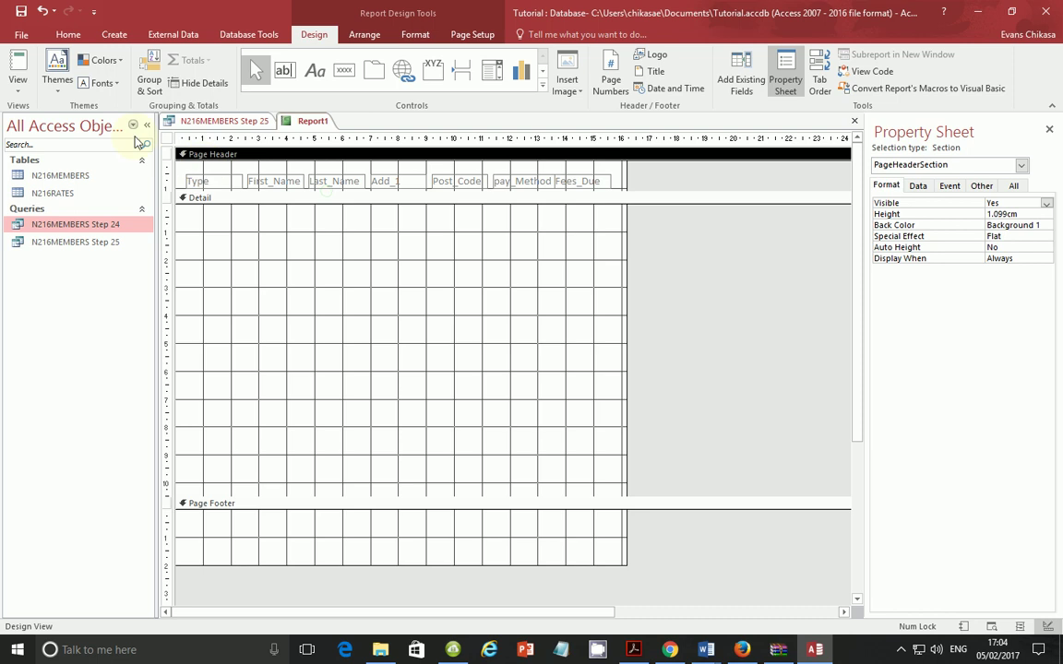
# Step: Preview the seven column headings in Report View, then return to Design View
pyautogui.click(20, 89)
pyautogui.click(65, 114)
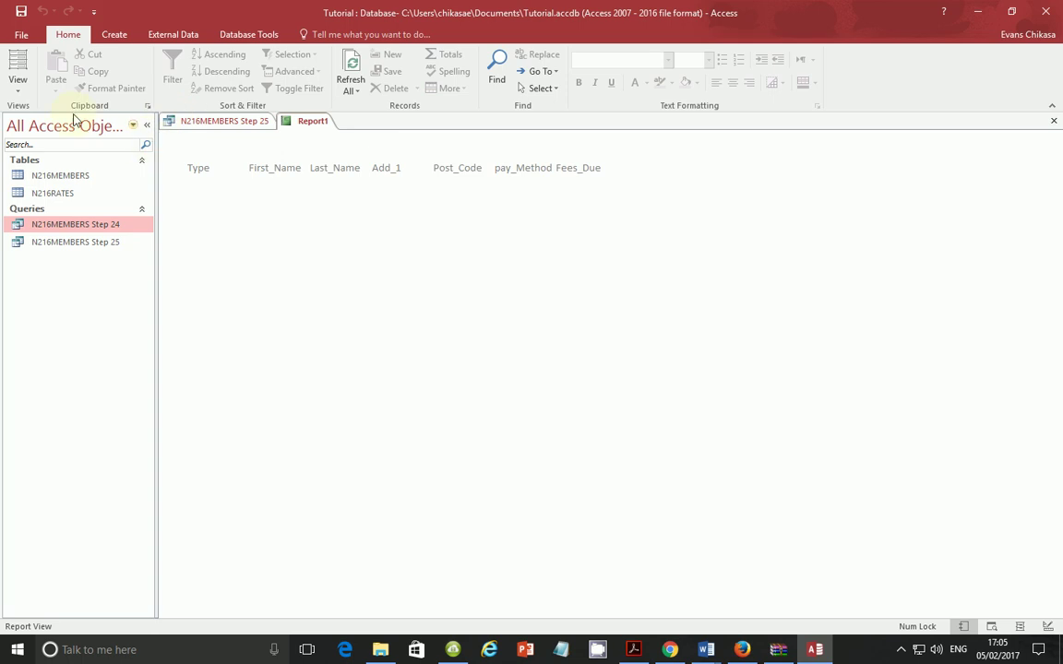
pyautogui.click(18, 88)
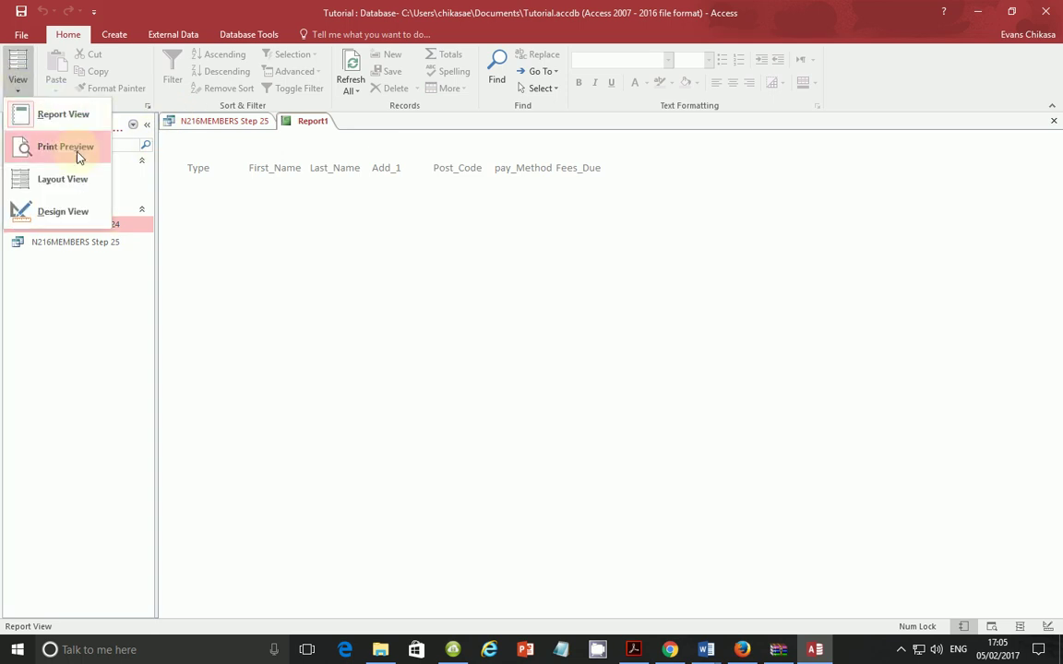
pyautogui.click(69, 211)
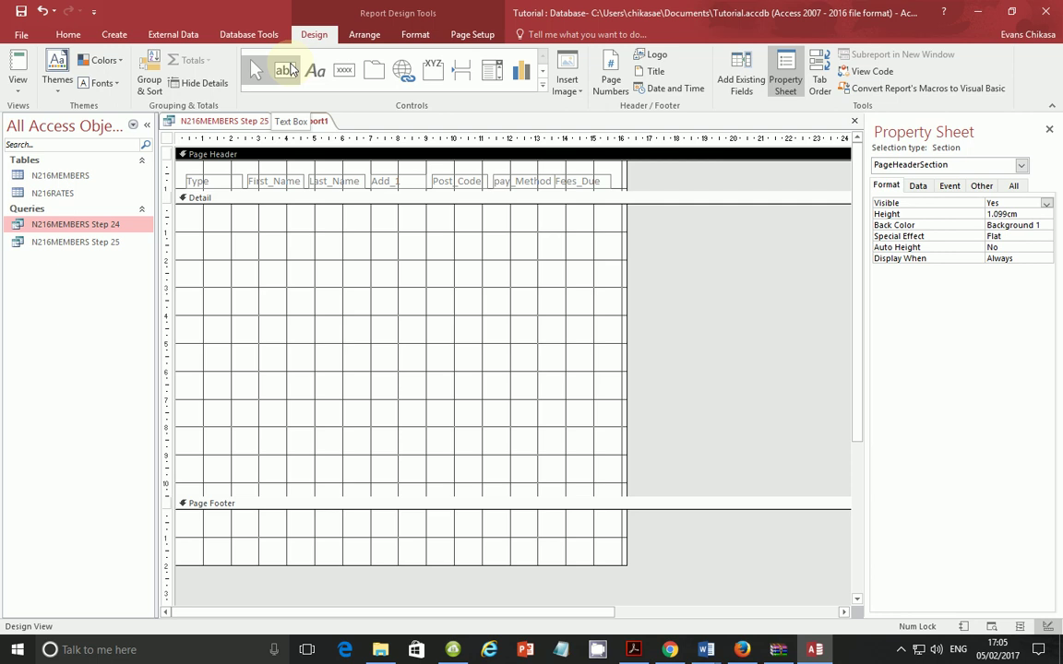
# Step: Add a Detail text box, delete its attached label, and move it under the Type heading
pyautogui.click(289, 74)
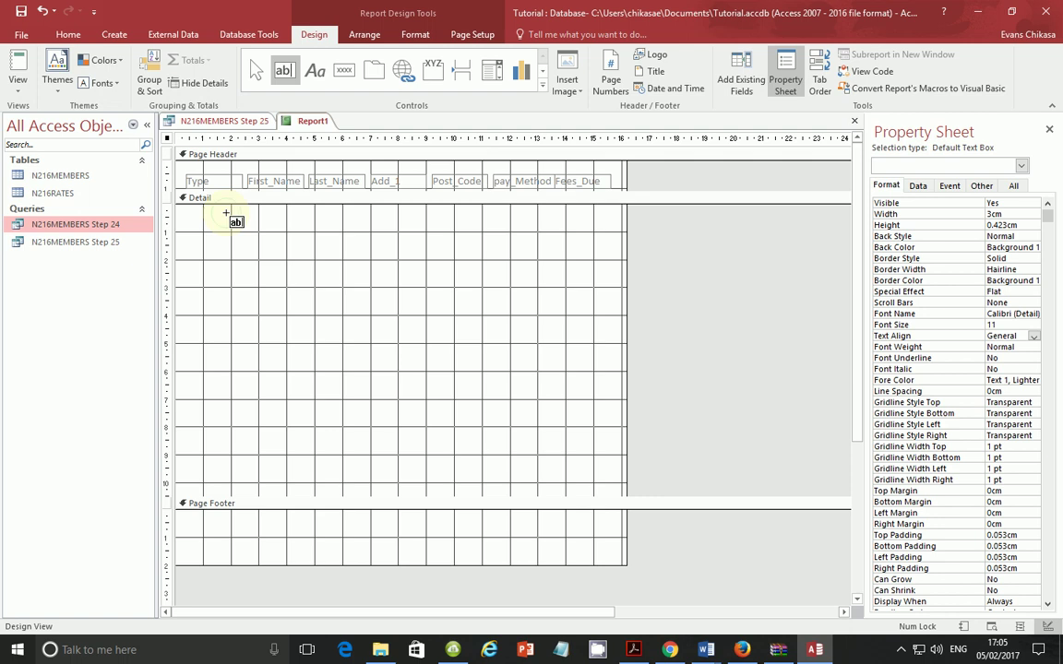
pyautogui.click(225, 216)
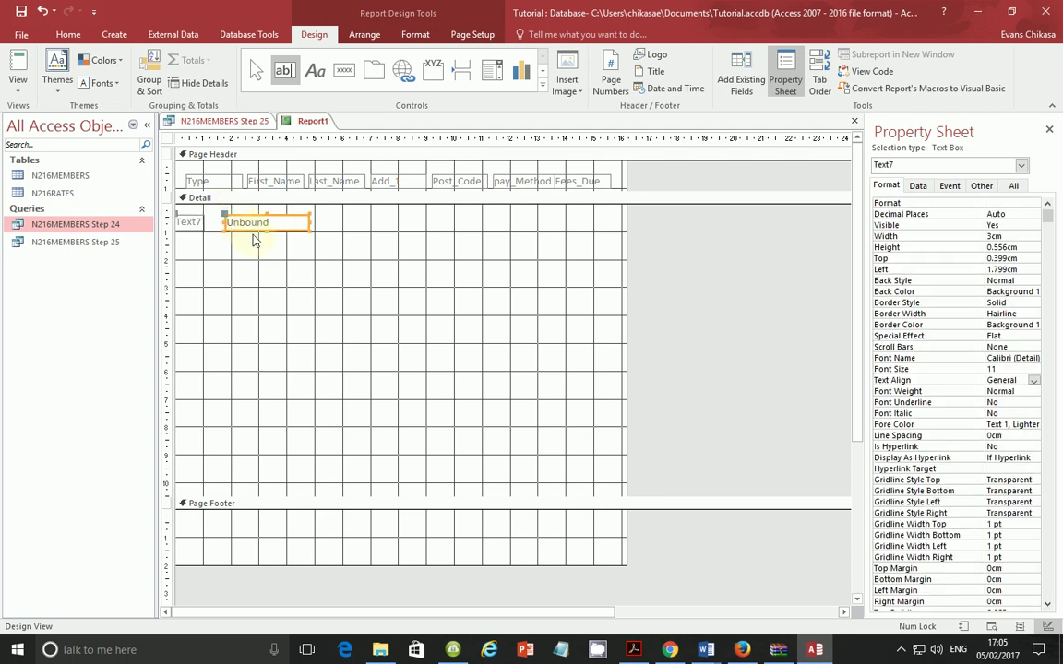
pyautogui.click(188, 219)
pyautogui.press('Delete')
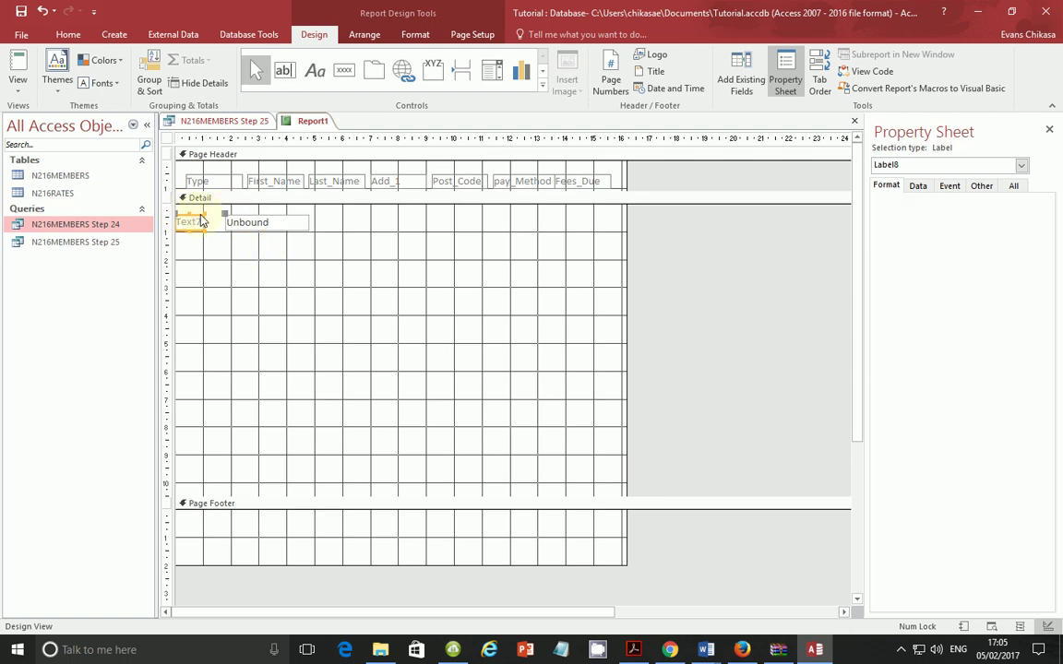
pyautogui.click(273, 220)
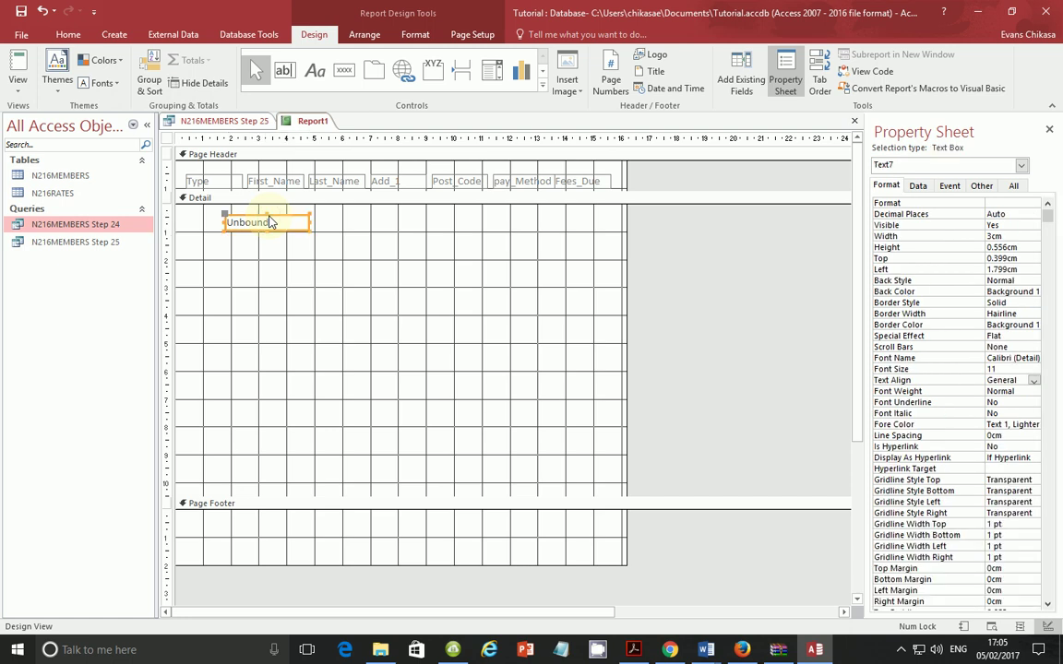
pyautogui.moveTo(278, 216); pyautogui.dragTo(241, 213)
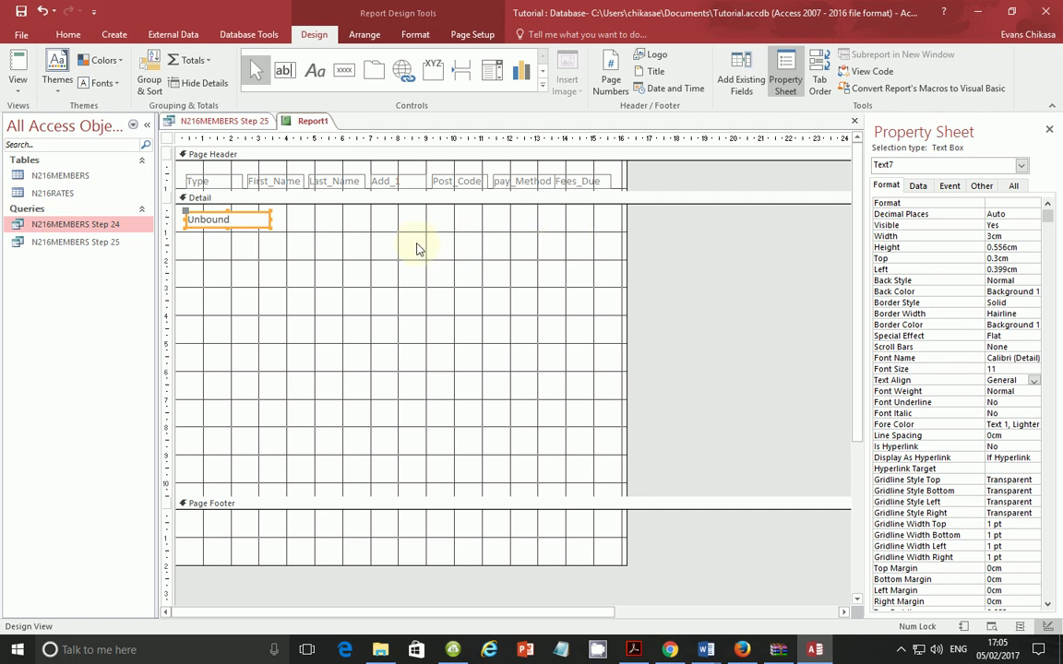
# Step: Narrow text box Text7 to 1.73 cm beneath Type, checking it in Report View
pyautogui.click(19, 82)
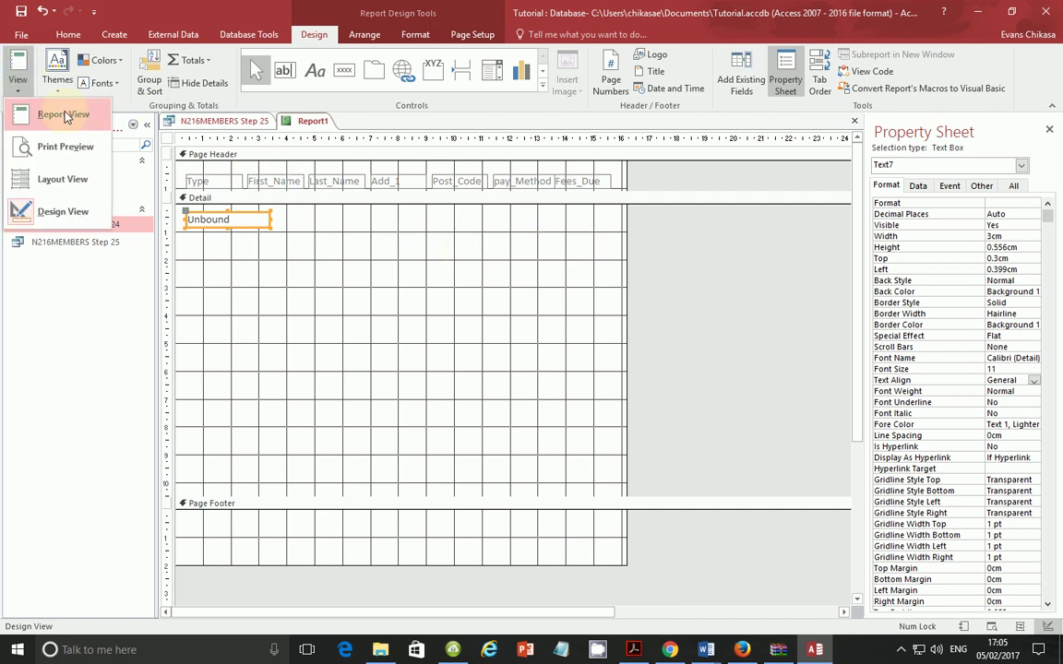
pyautogui.click(62, 115)
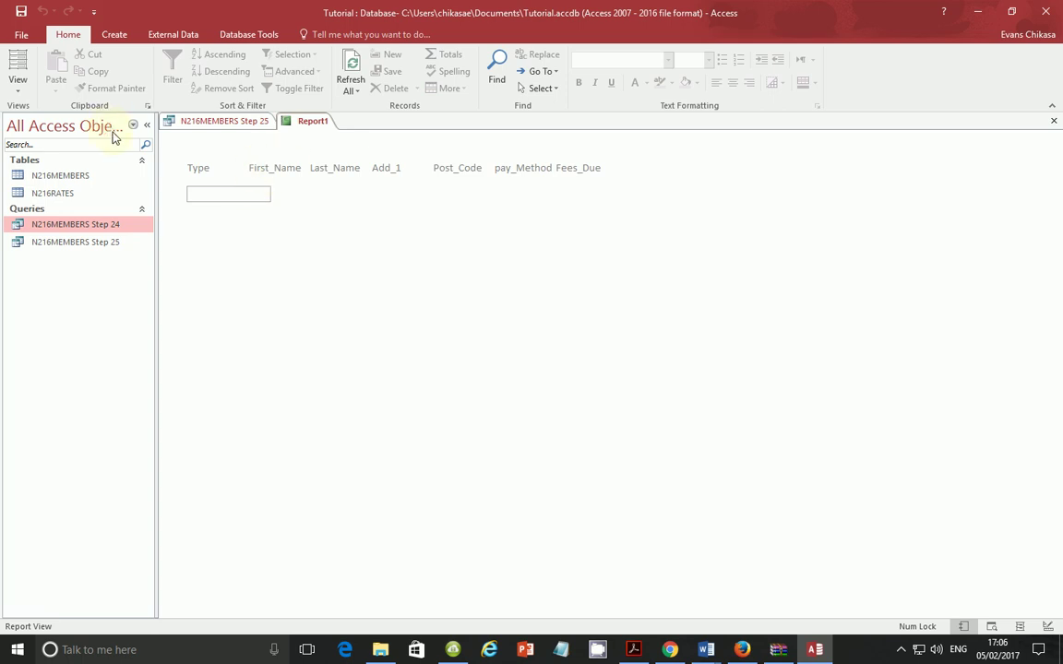
pyautogui.click(20, 78)
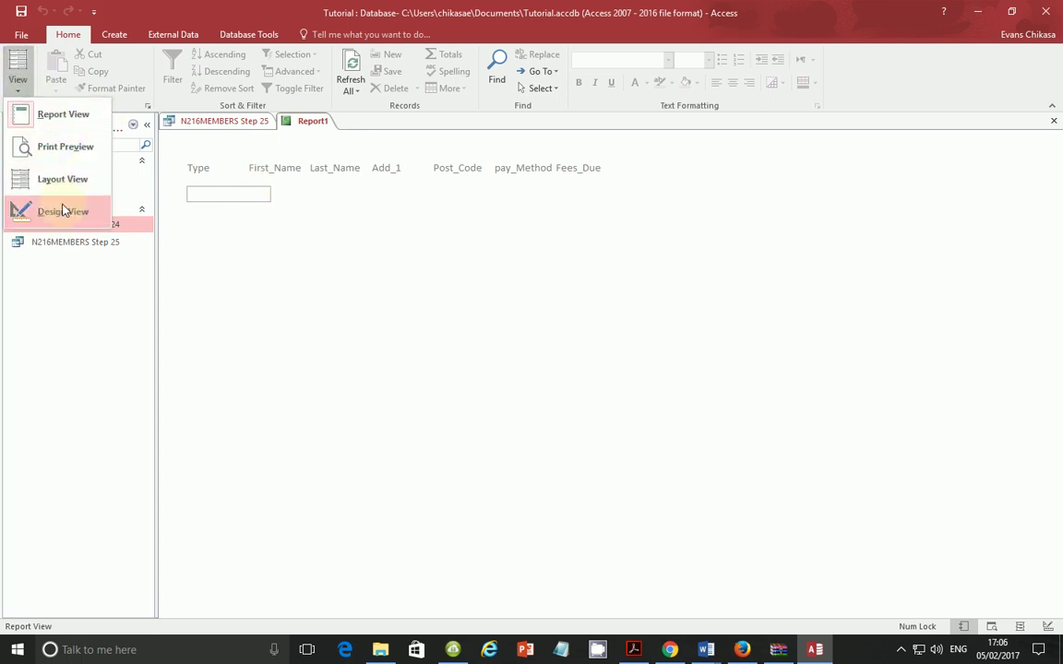
pyautogui.click(30, 211)
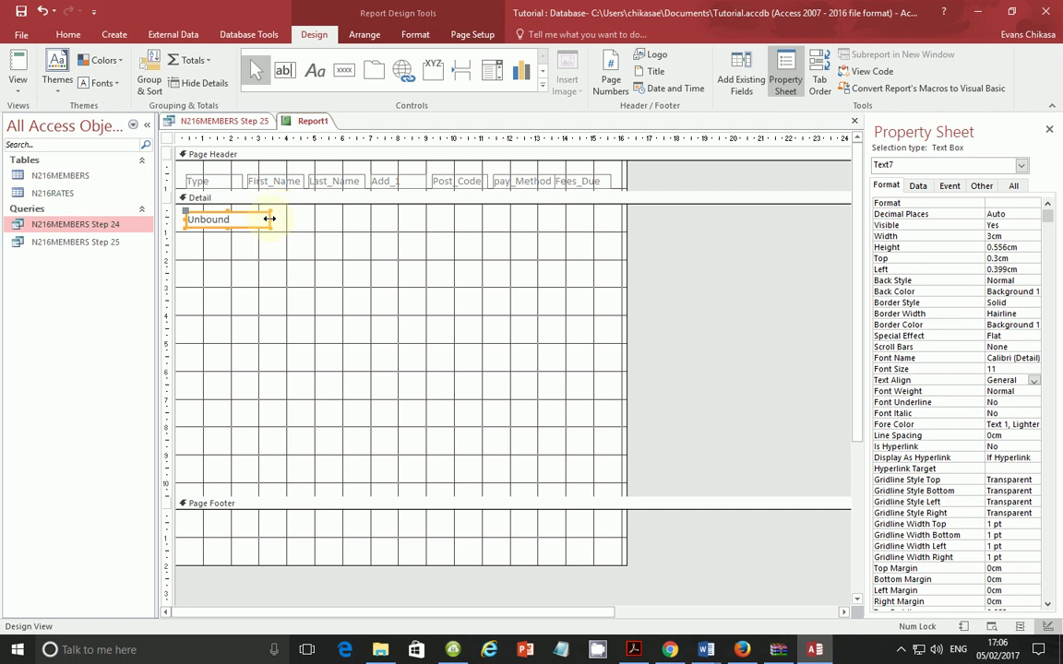
pyautogui.moveTo(271, 220); pyautogui.dragTo(236, 220)
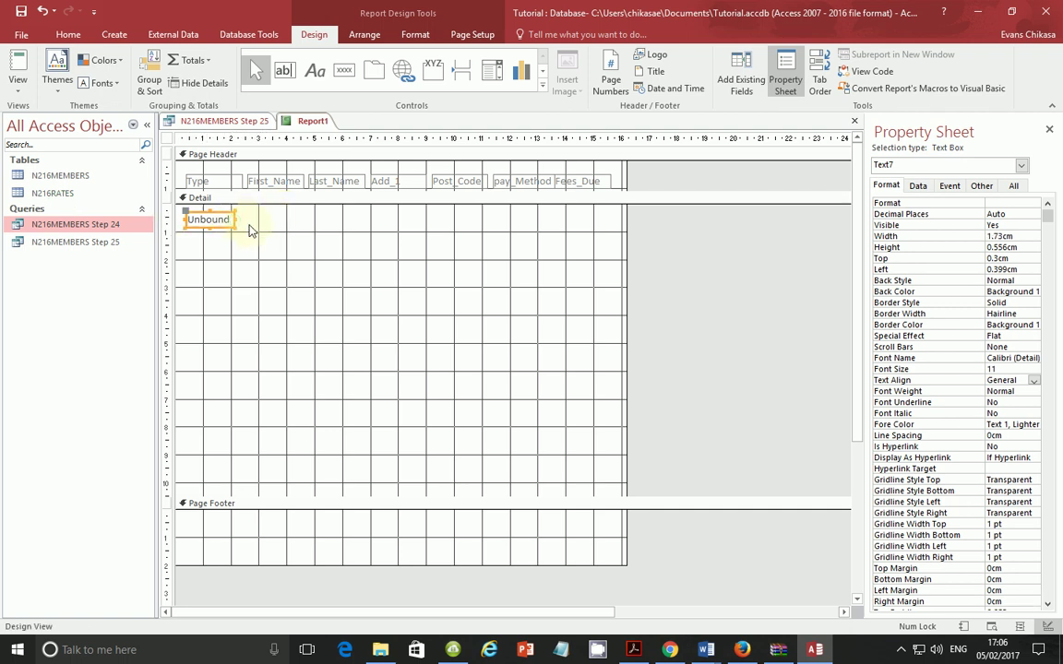
pyautogui.click(18, 81)
pyautogui.click(54, 113)
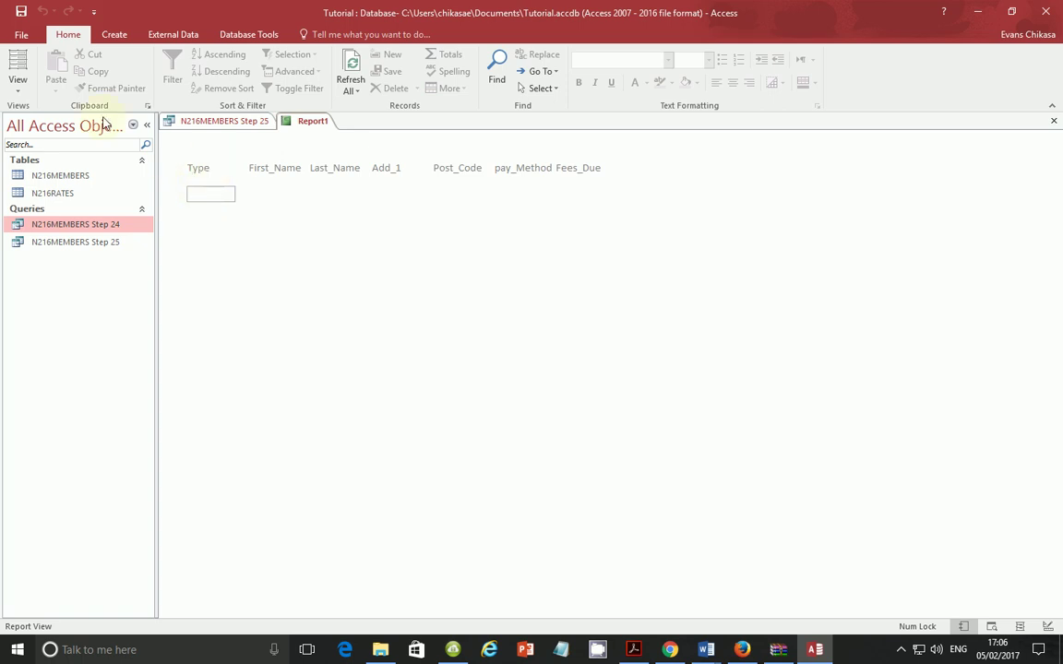
pyautogui.click(19, 81)
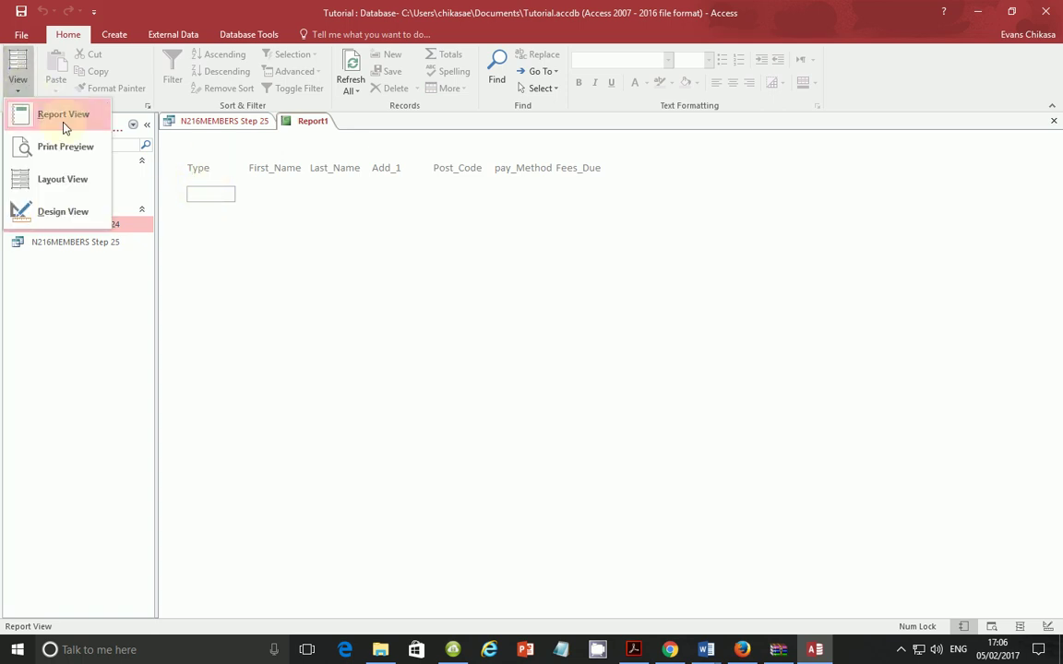
pyautogui.click(69, 213)
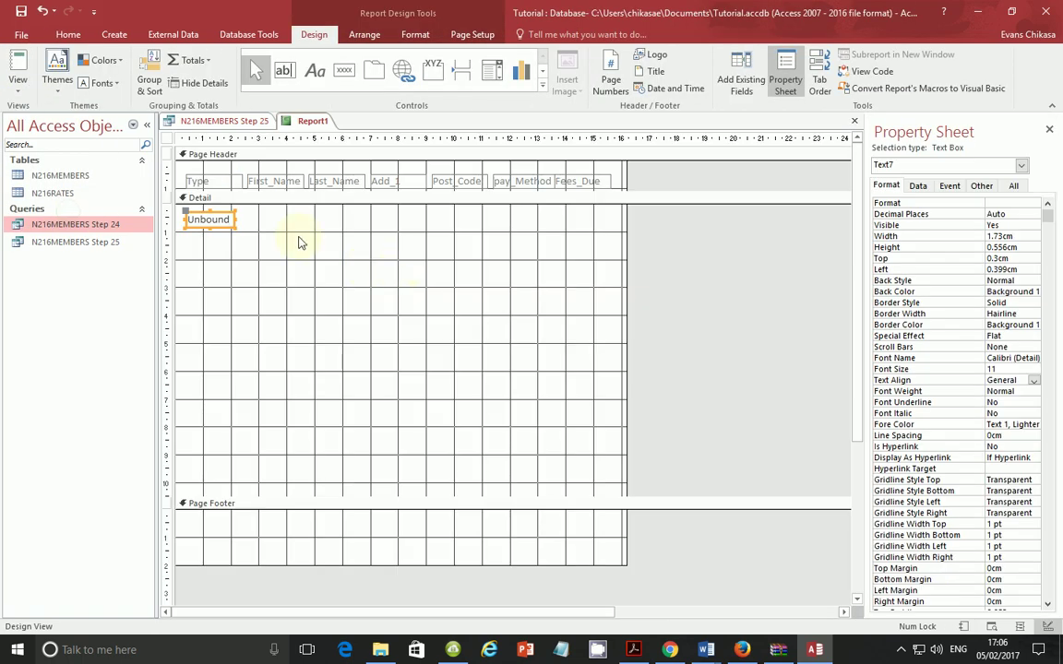
# Step: Browse the N216MEMBERS Step 25 query fields in Text7's Expression Builder, then cancel
pyautogui.click(213, 218)
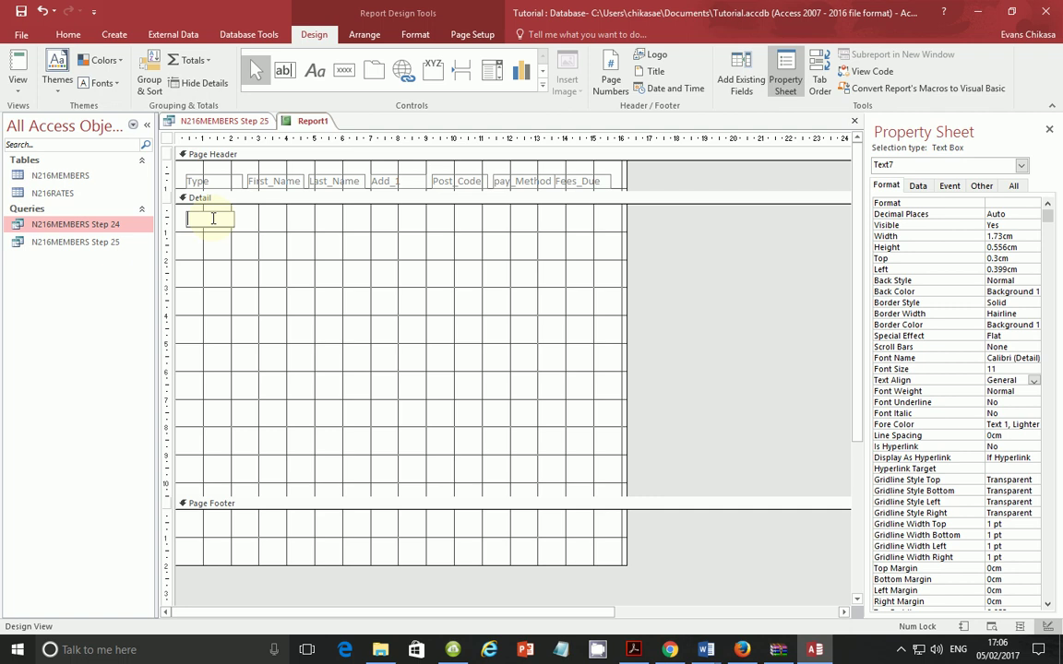
pyautogui.click(918, 188)
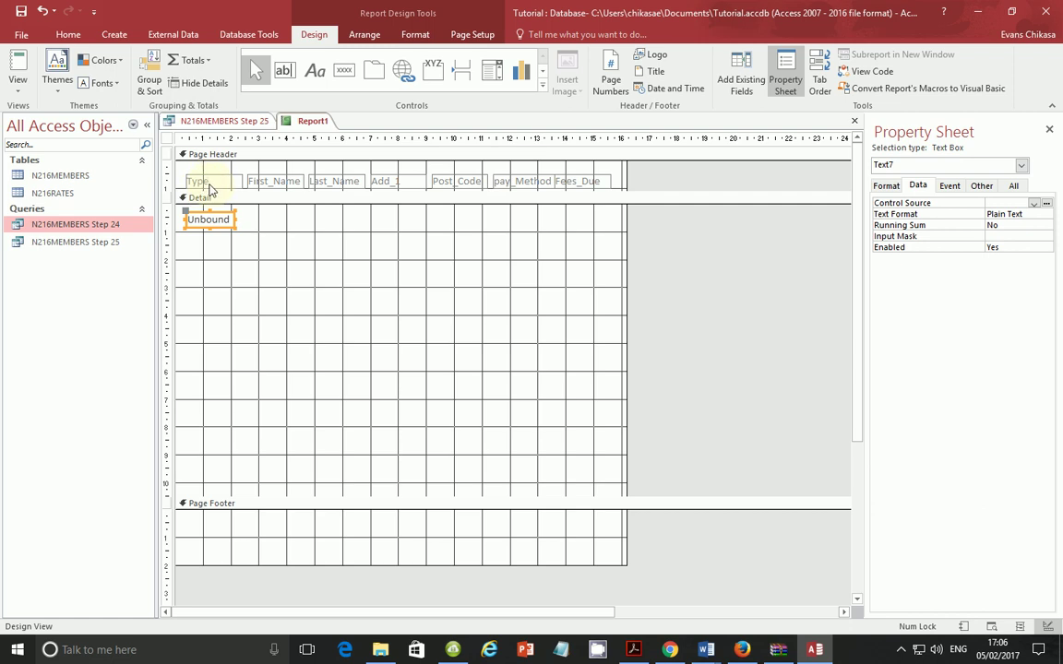
pyautogui.click(1034, 204)
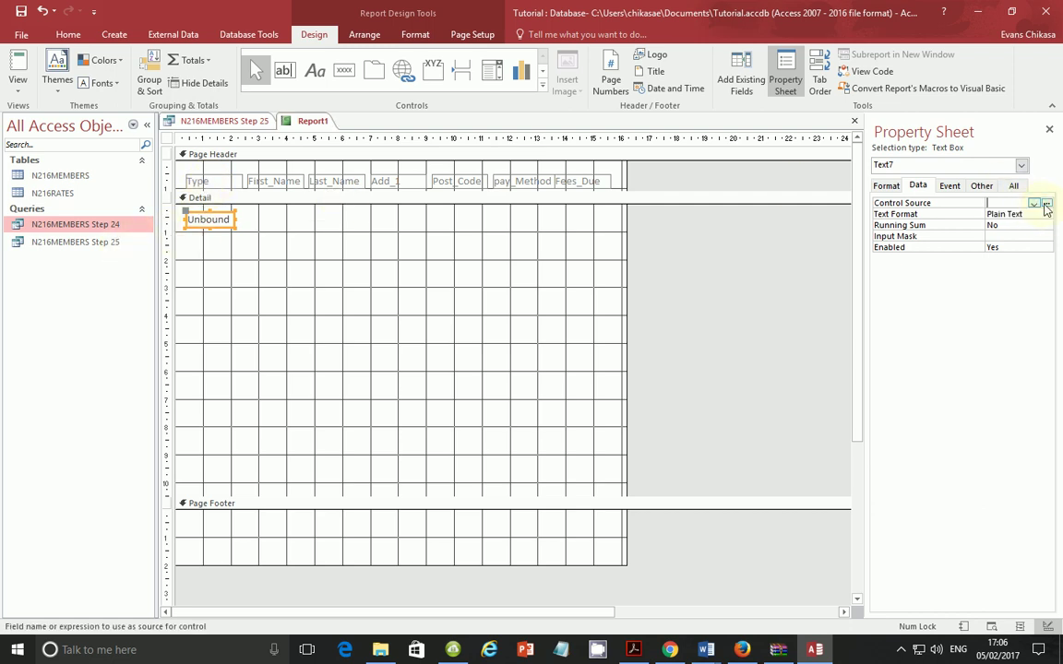
pyautogui.click(1045, 203)
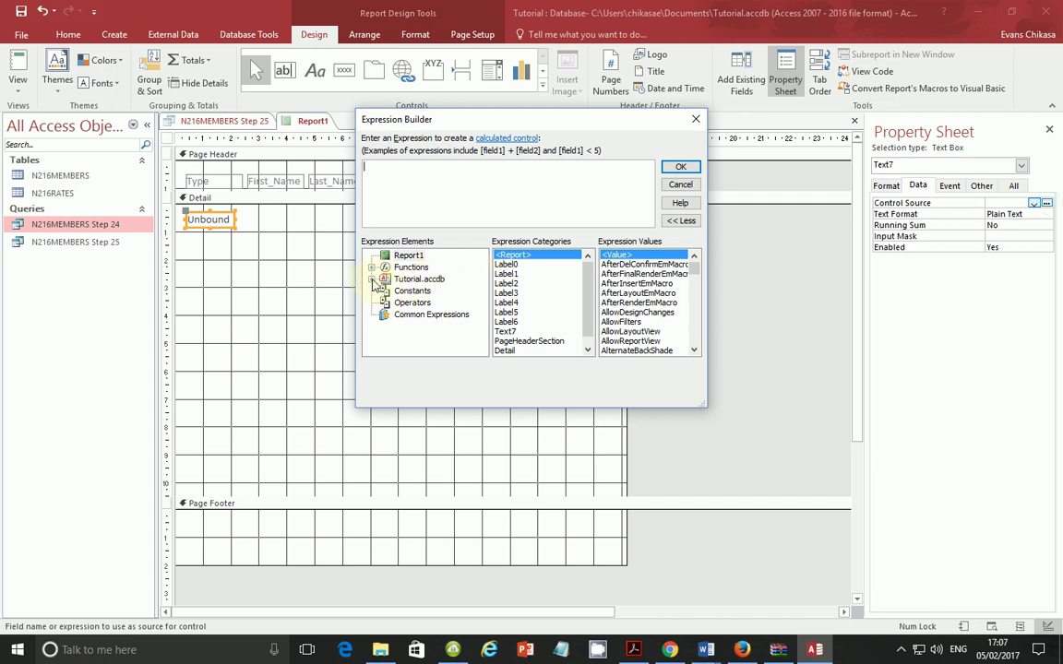
pyautogui.click(372, 280)
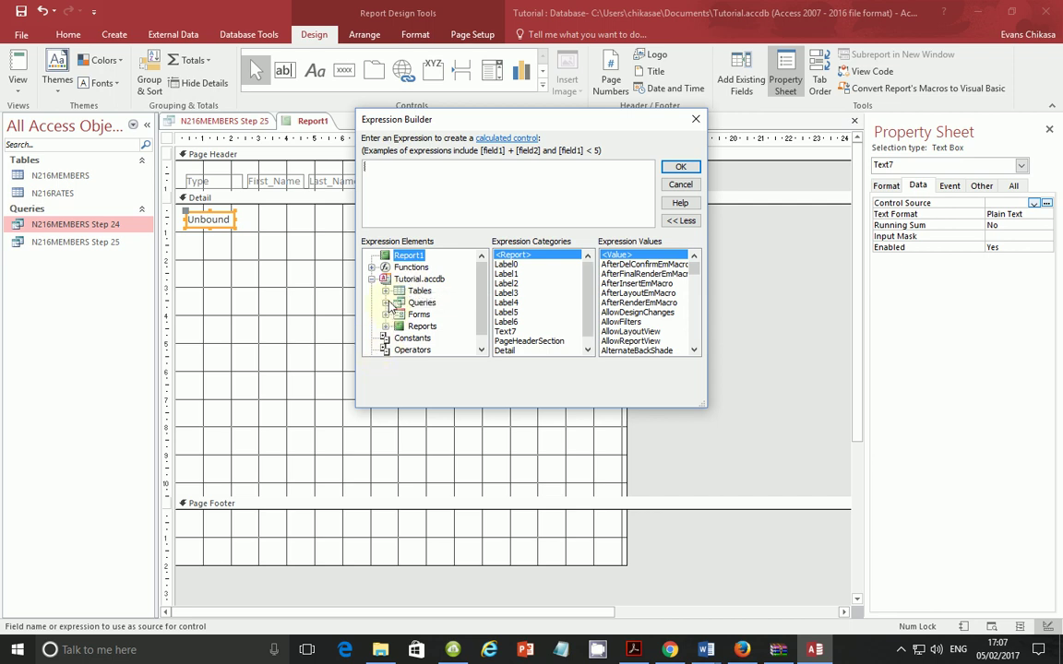
pyautogui.click(386, 303)
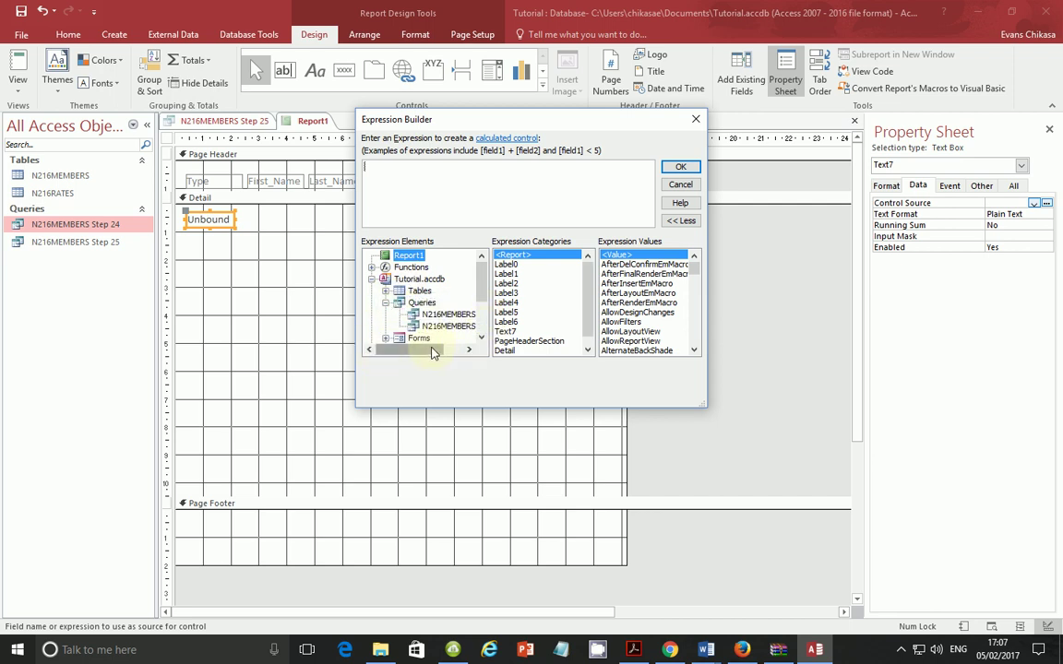
pyautogui.click(469, 349)
pyautogui.click(458, 327)
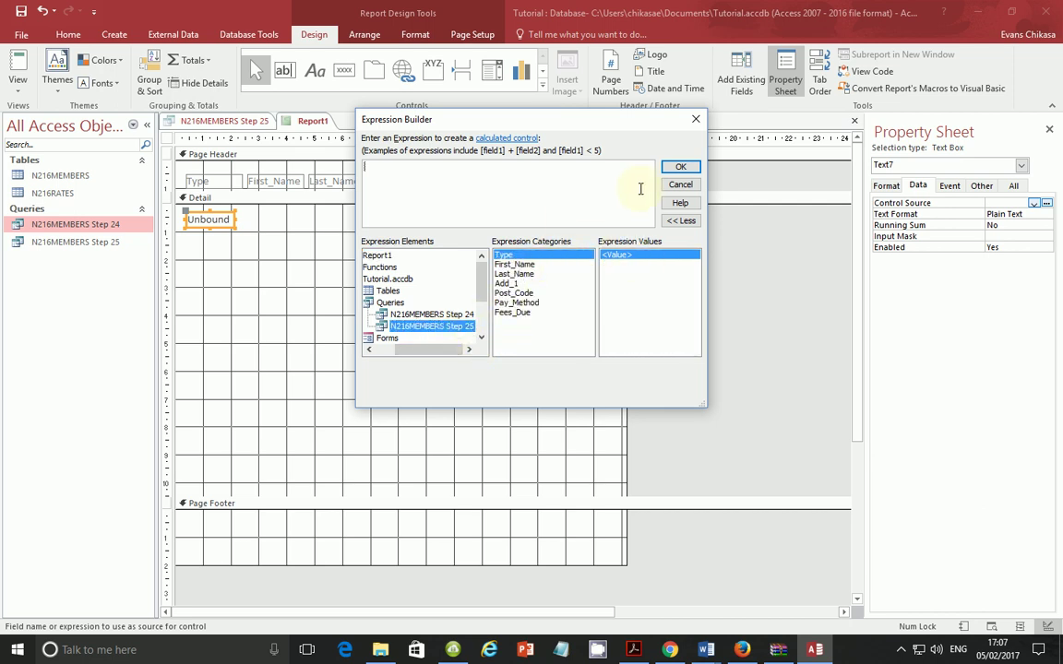
pyautogui.click(674, 168)
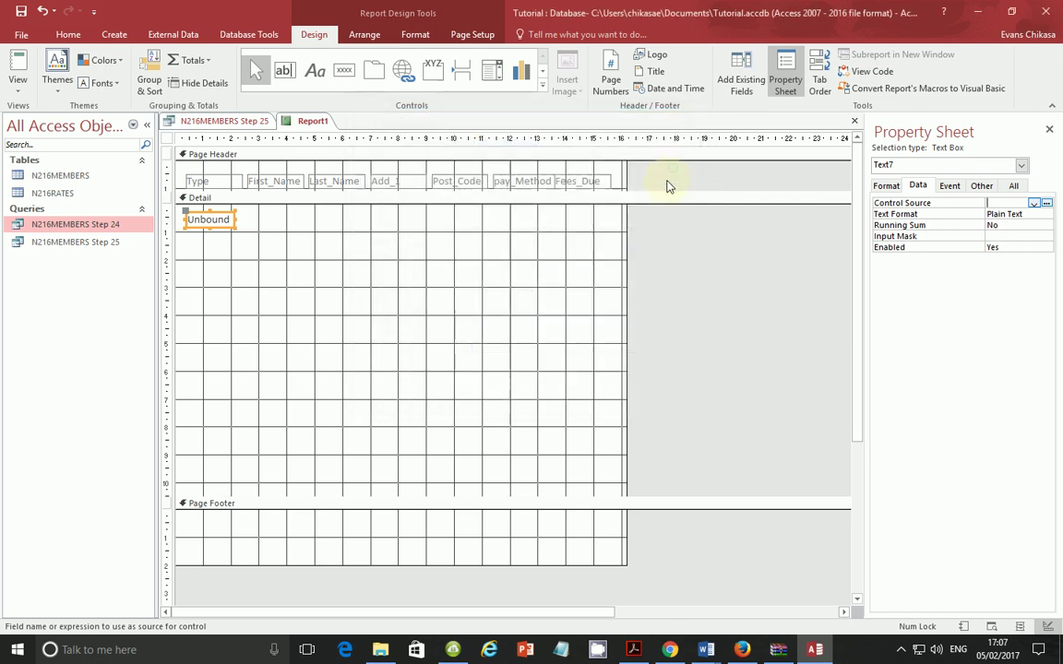
# Step: Set Text7's Control Source to [N216MEMBERS Step 25]![Type] via the Expression Builder
pyautogui.click(1034, 204)
pyautogui.click(1045, 204)
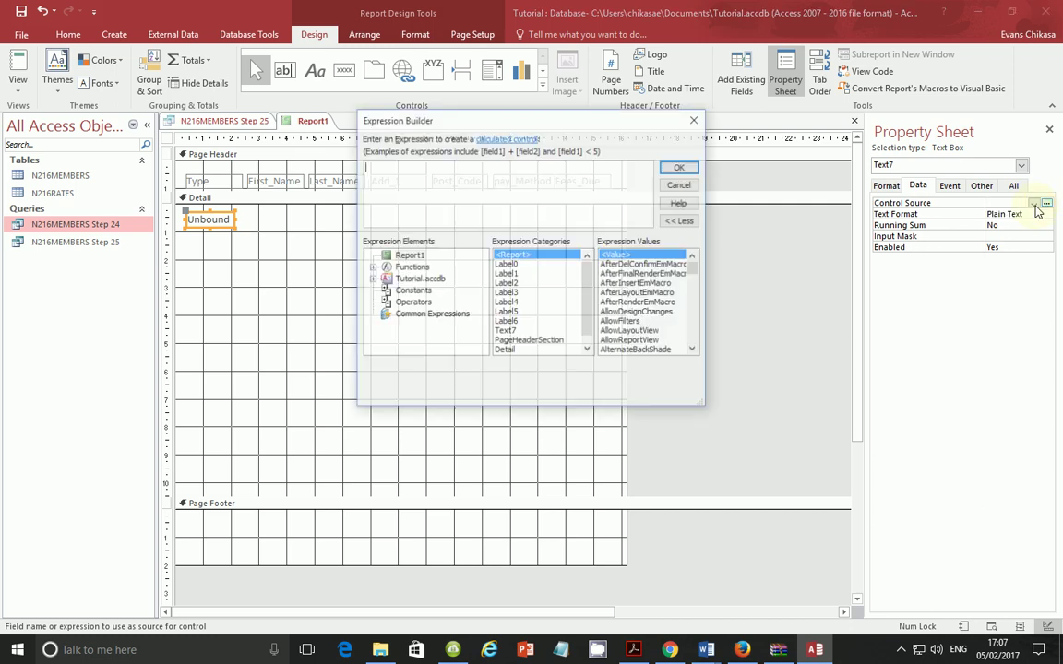
pyautogui.click(371, 278)
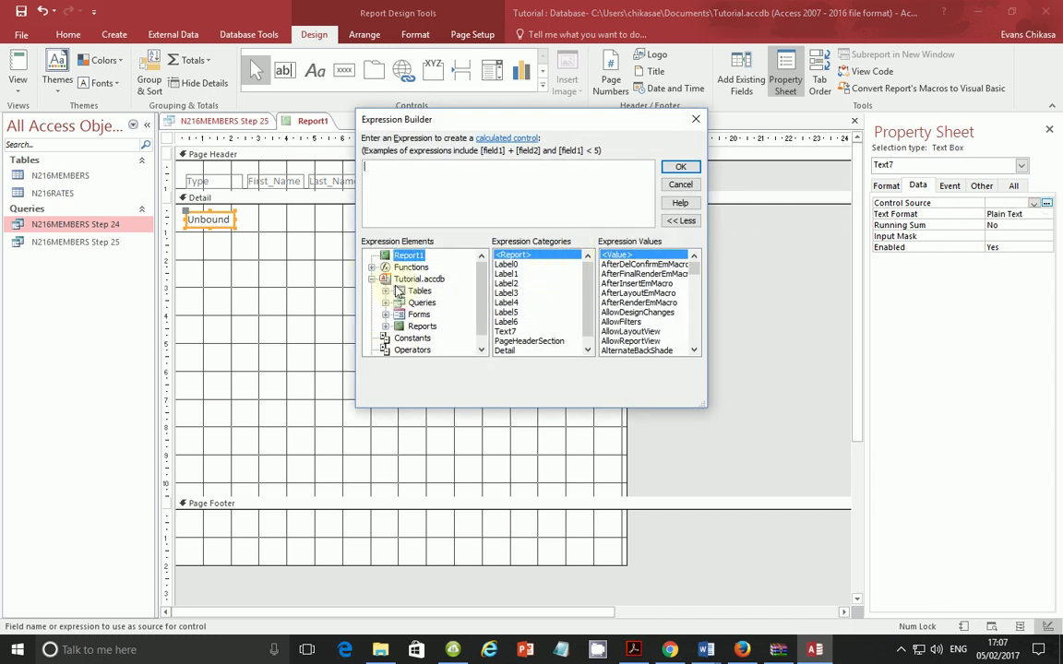
pyautogui.click(386, 303)
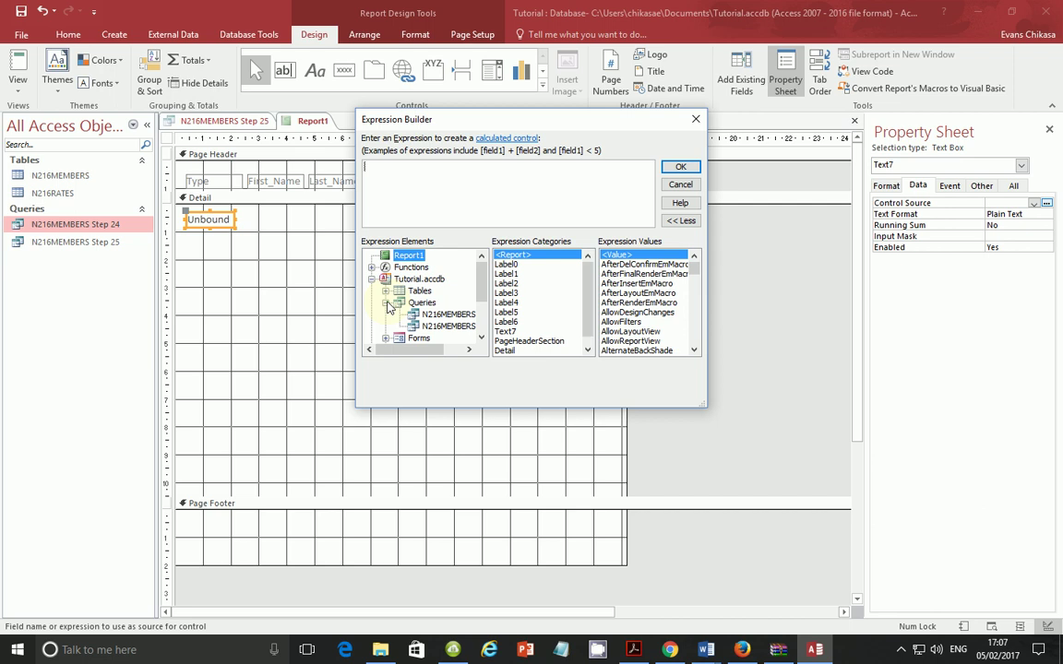
pyautogui.click(443, 326)
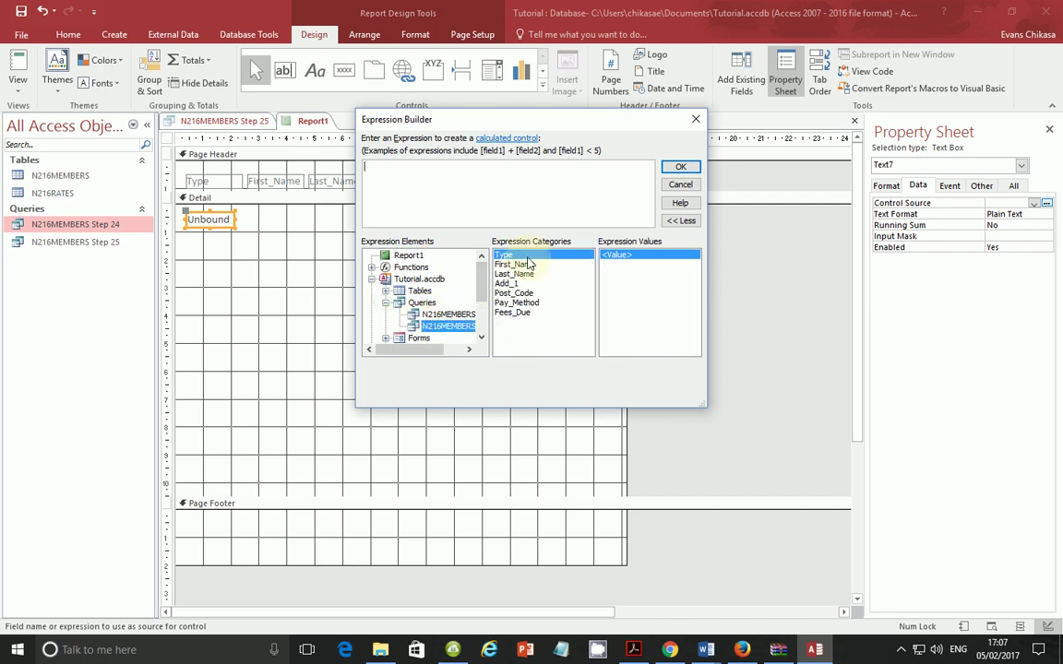
pyautogui.doubleClick(528, 259)
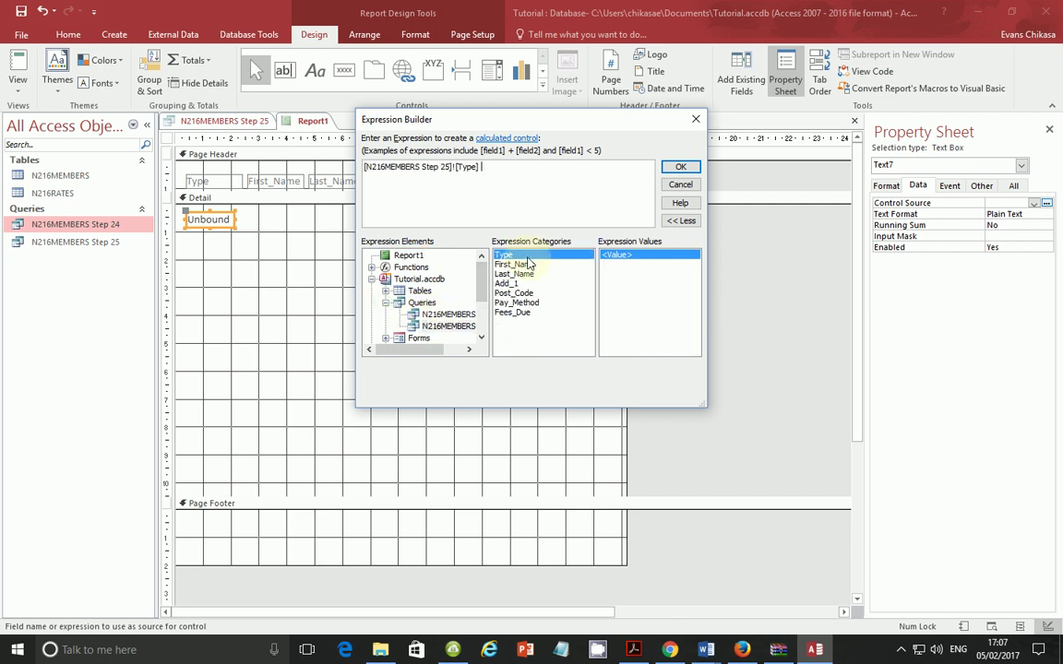
pyautogui.click(681, 169)
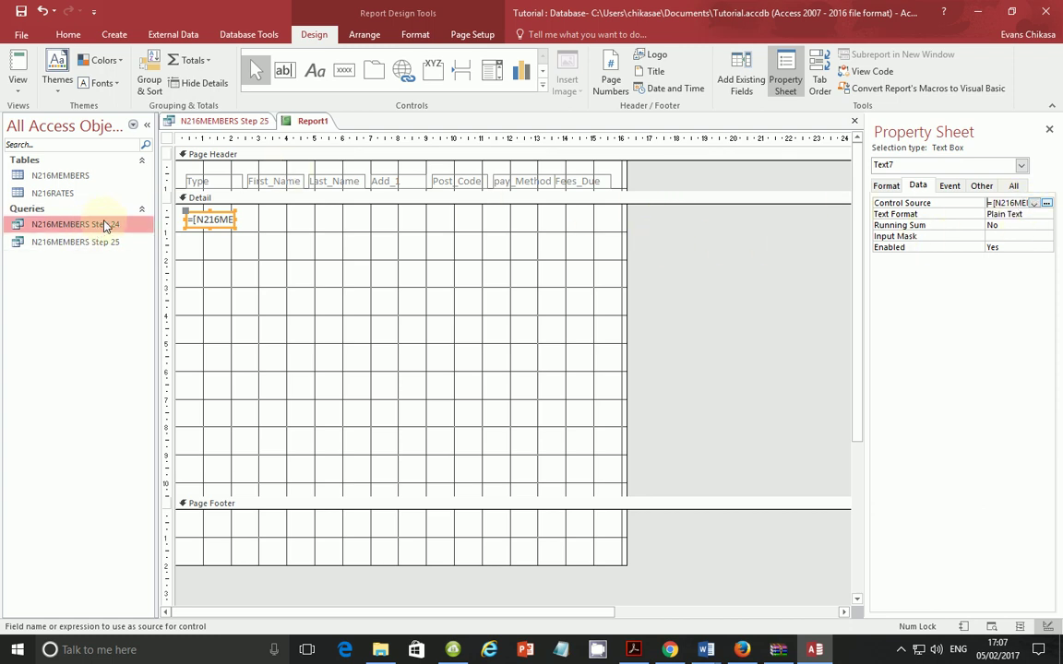
pyautogui.click(17, 85)
# Step: Preview the report, where the Type box shows #Name?, then return to Design View
pyautogui.click(56, 127)
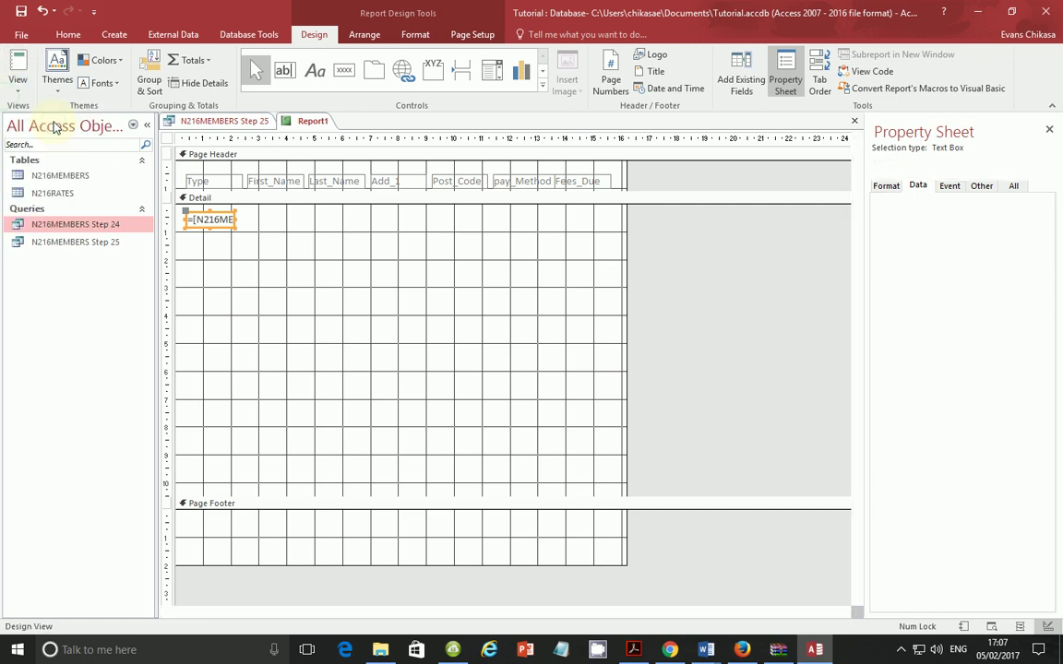
pyautogui.click(21, 89)
pyautogui.click(66, 211)
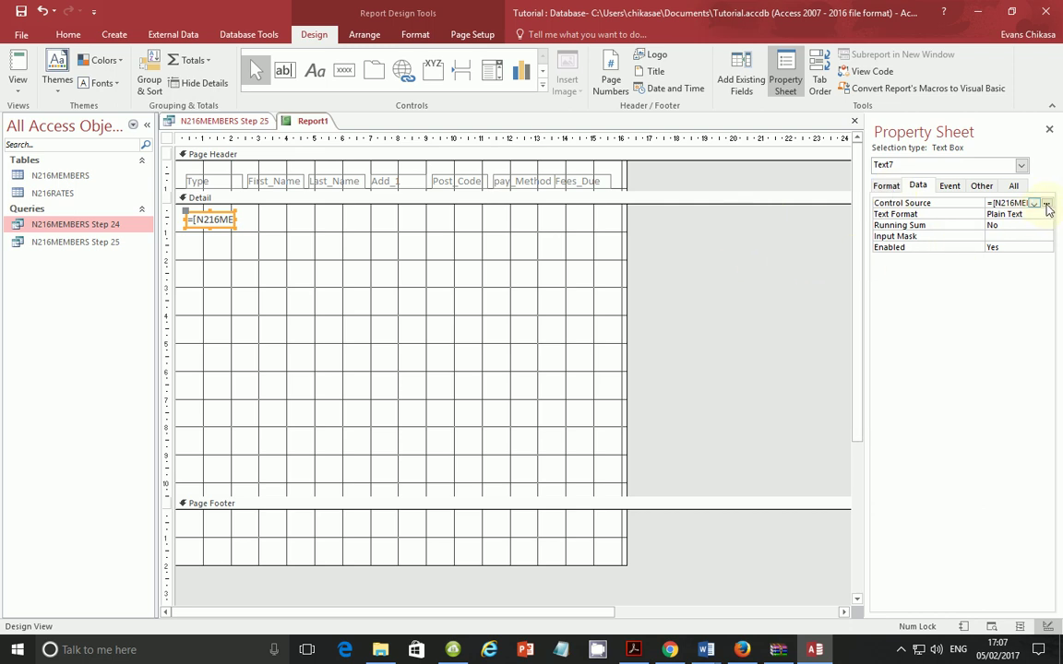
# Step: Edit the text box's Control Source expression, then bring up the CamStudio recorder window
pyautogui.click(1032, 203)
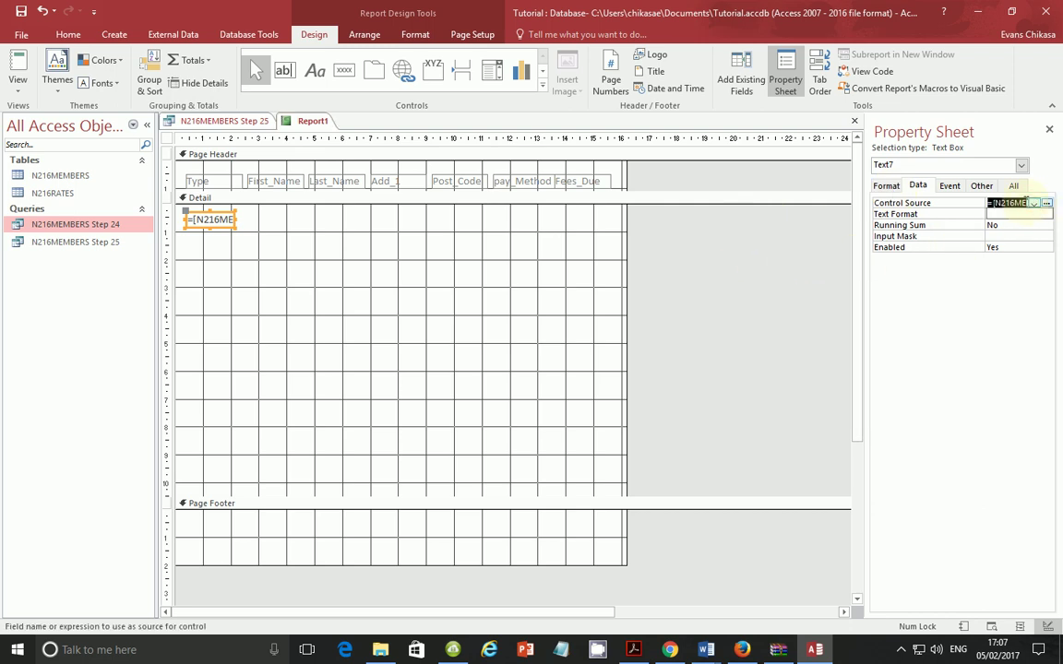
pyautogui.click(1016, 199)
pyautogui.doubleClick(216, 218)
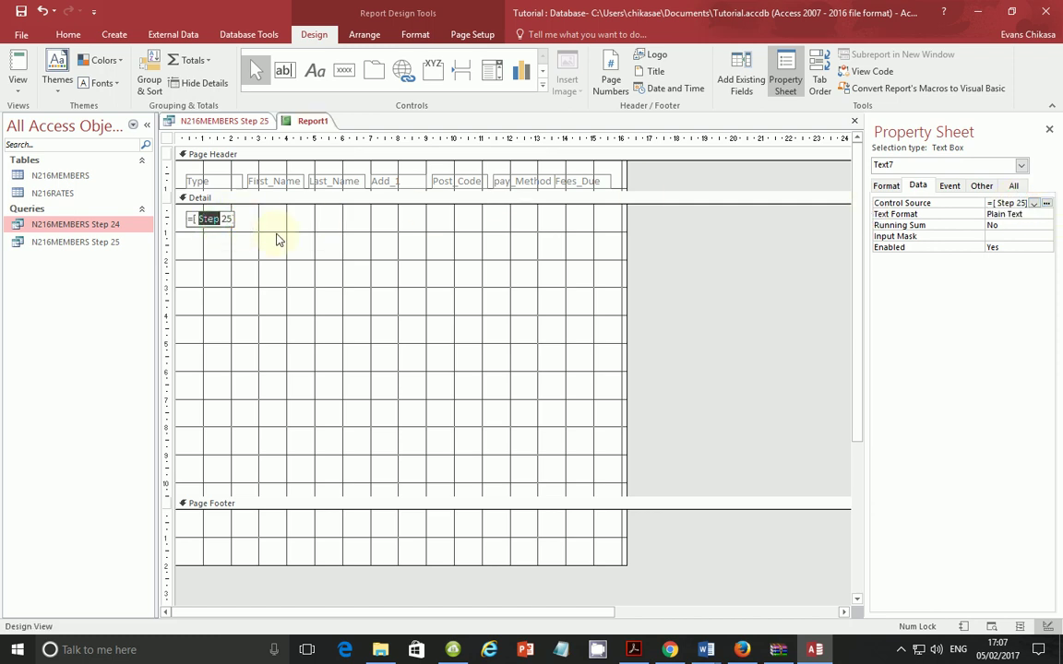
pyautogui.click(900, 649)
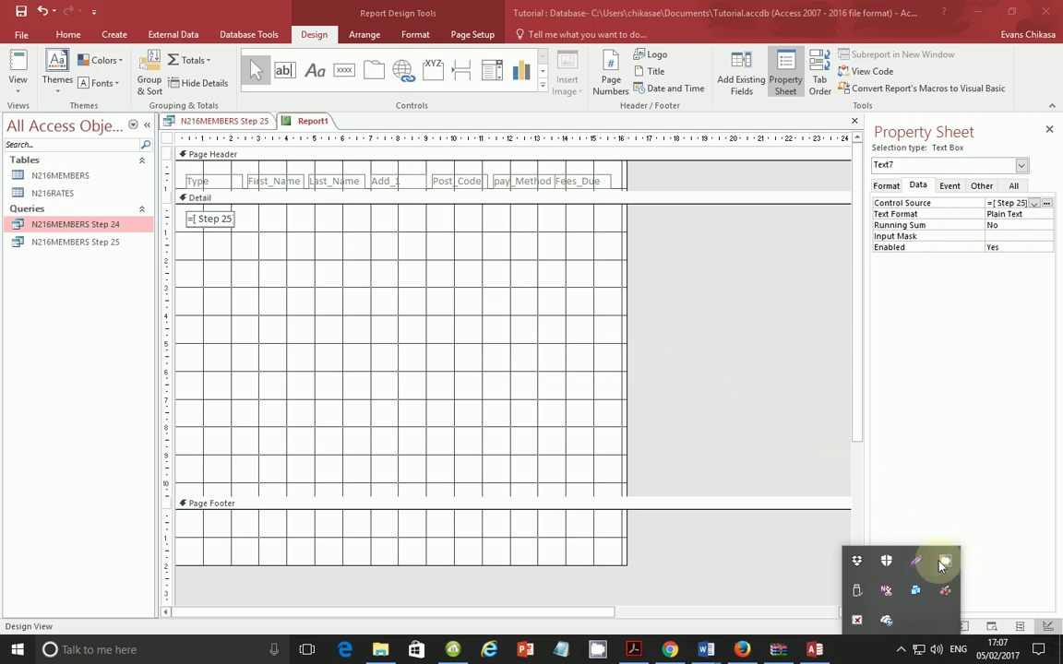
pyautogui.click(944, 560)
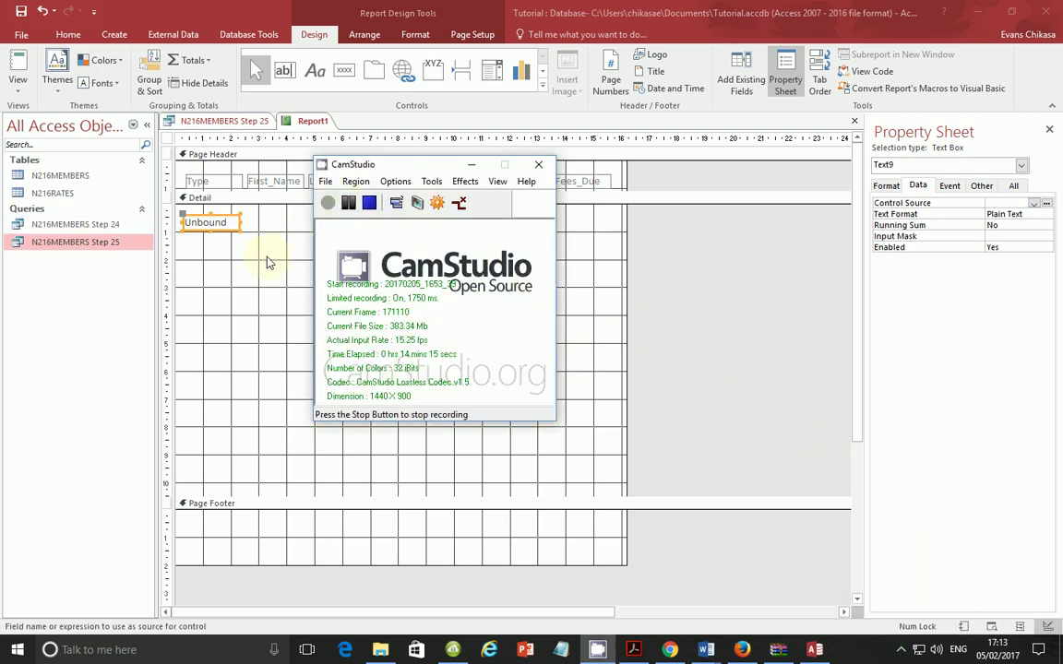
# Step: Return to Access and delete the unbound text box Text9 from the Detail section
pyautogui.click(266, 253)
pyautogui.click(225, 229)
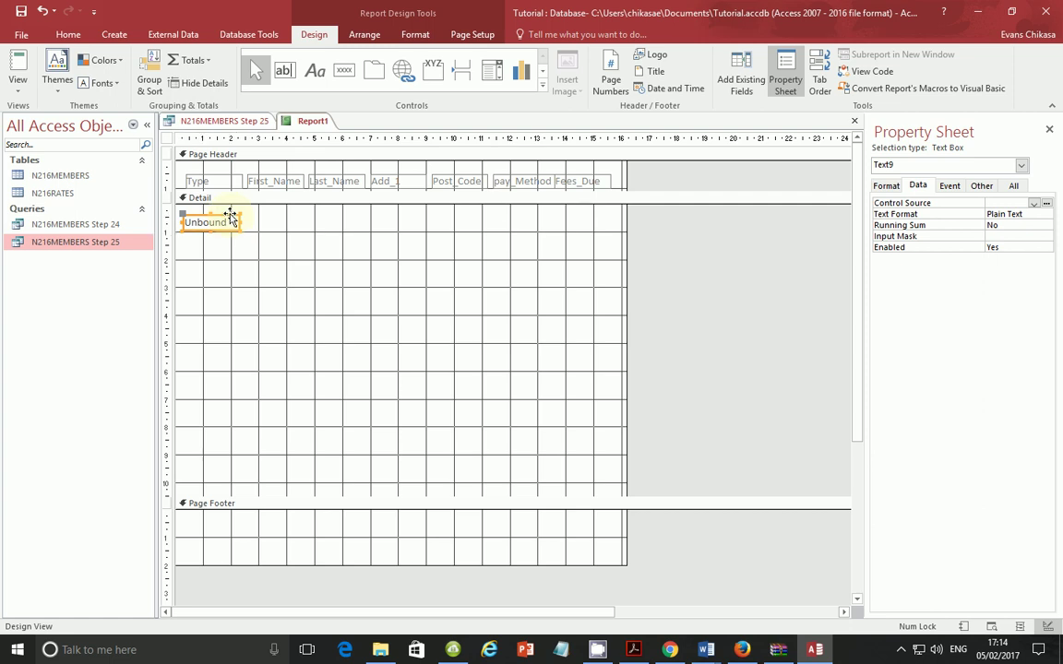
pyautogui.press('Delete')
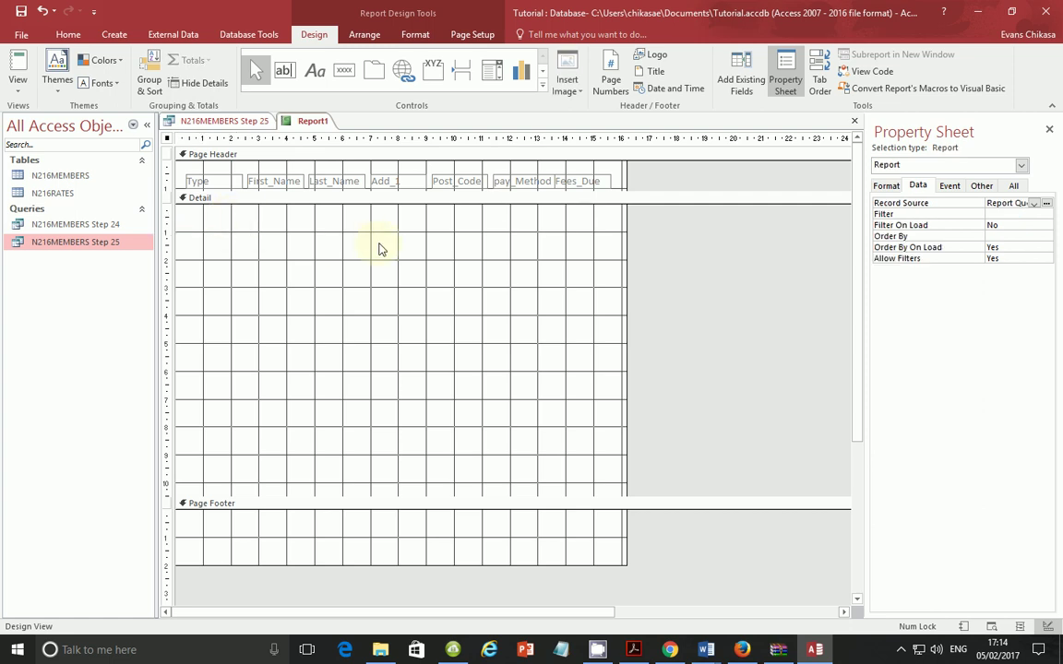
pyautogui.click(270, 244)
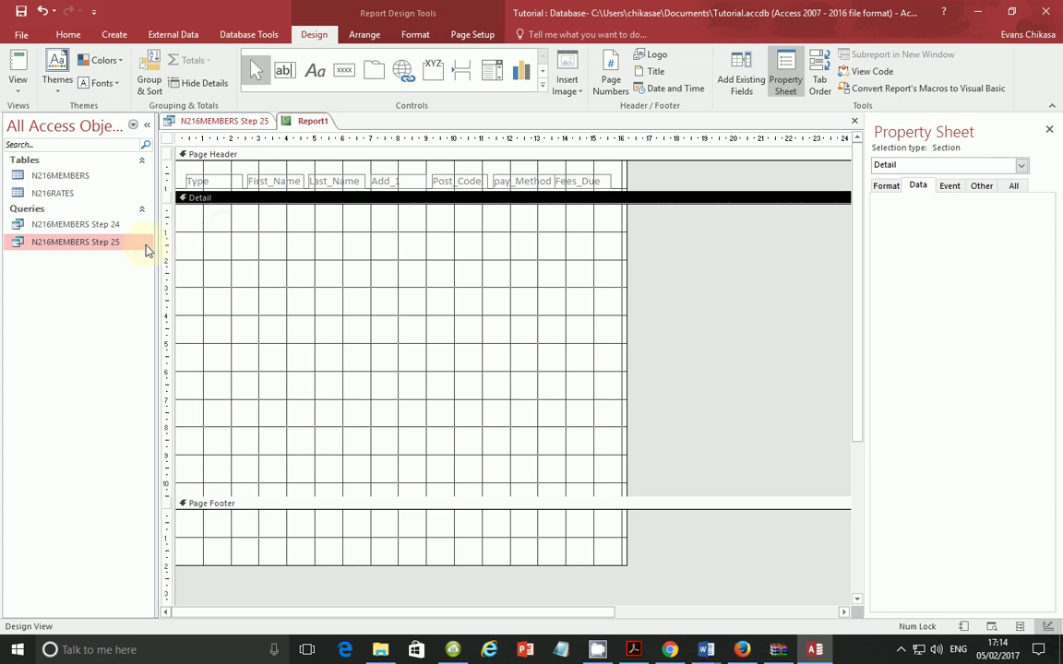
pyautogui.click(132, 244)
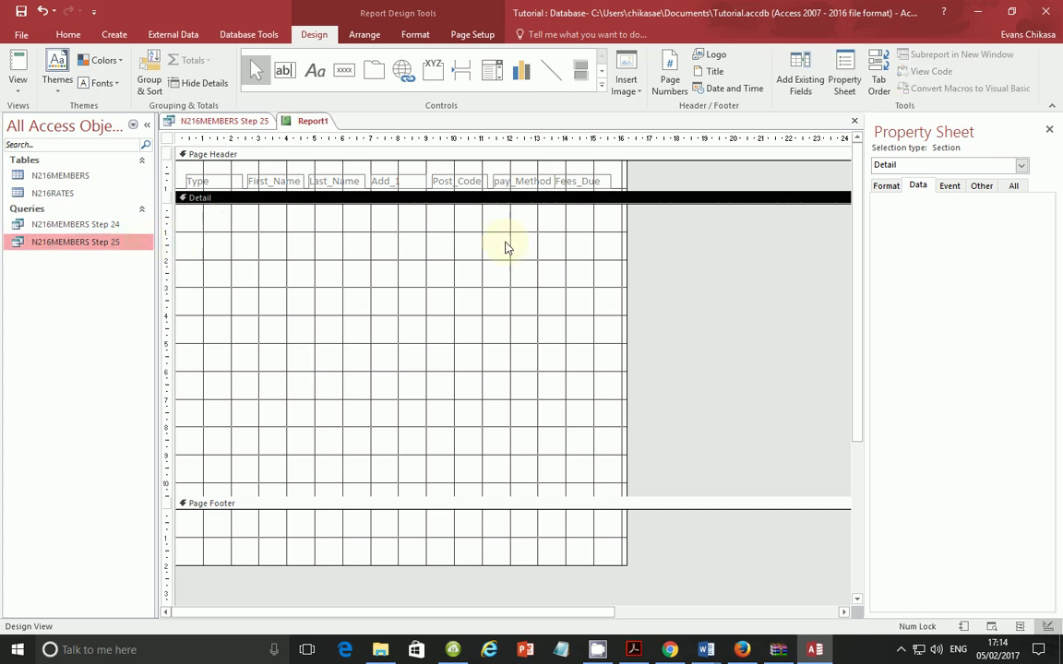
pyautogui.click(887, 189)
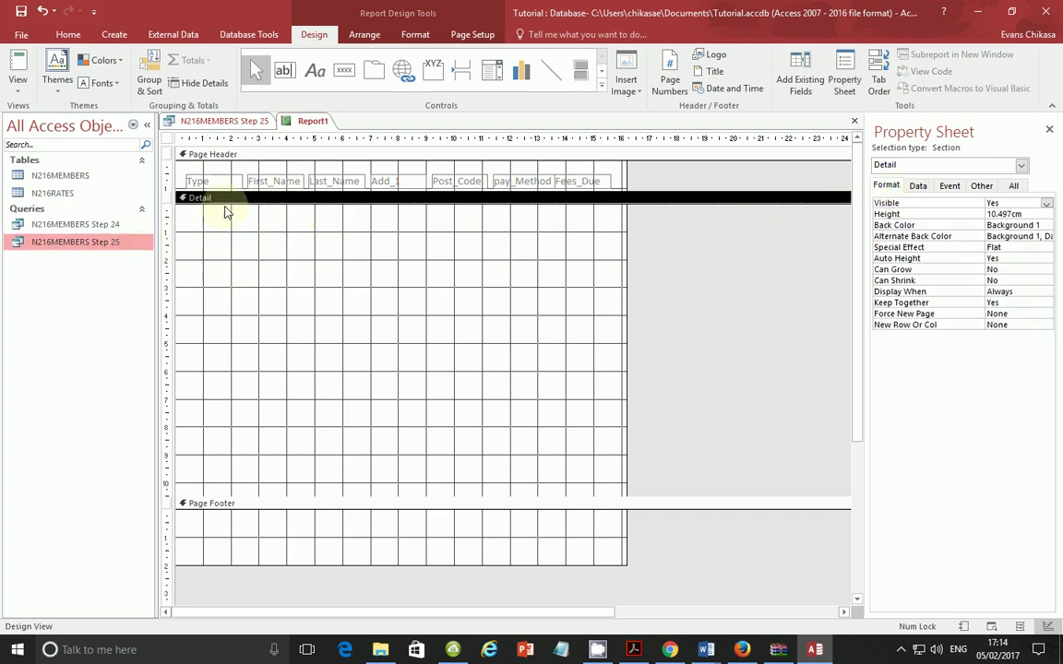
pyautogui.click(220, 181)
pyautogui.click(229, 219)
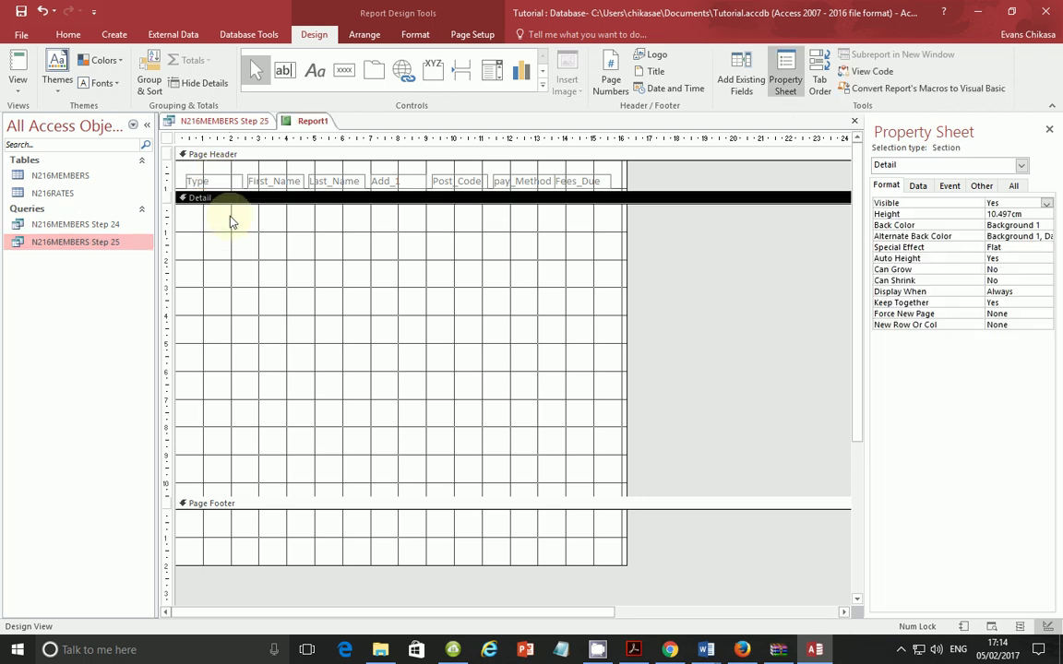
pyautogui.click(233, 288)
pyautogui.click(231, 286)
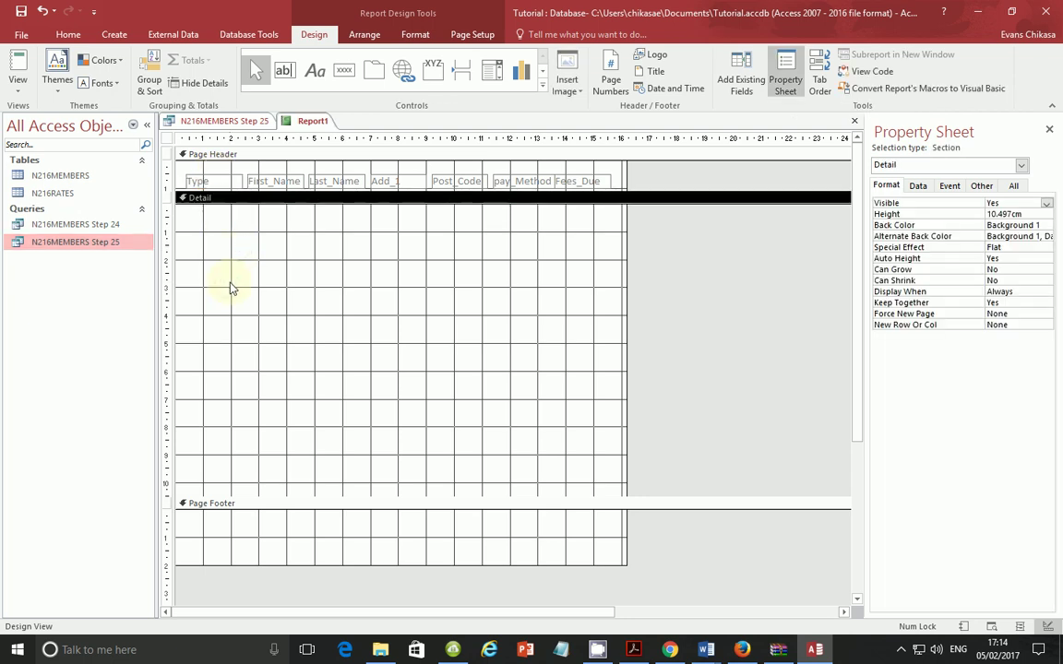
pyautogui.click(918, 186)
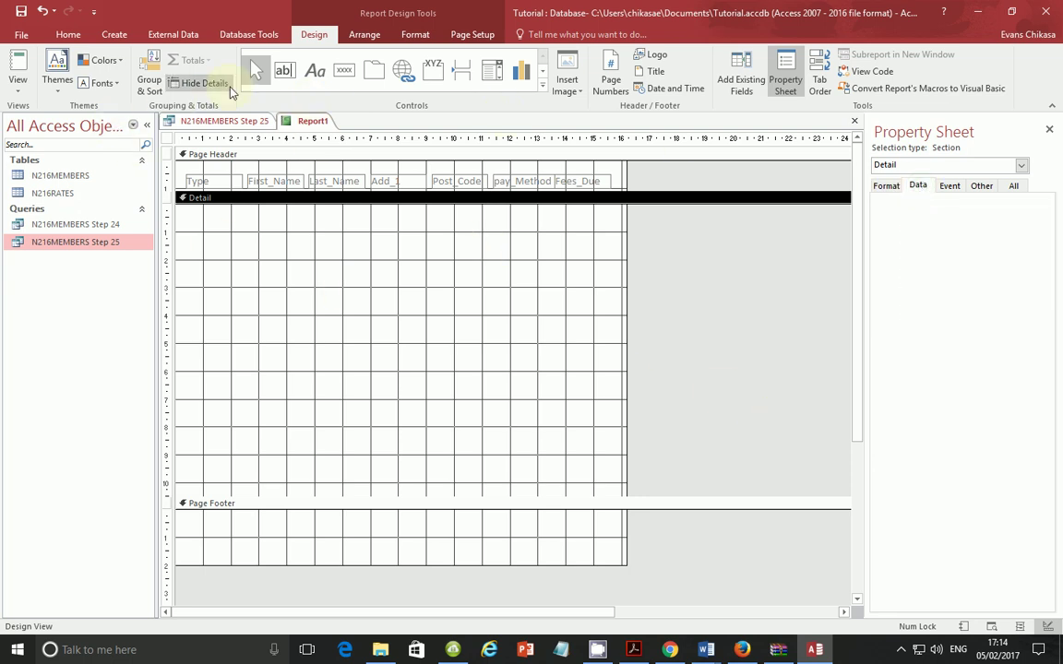
pyautogui.click(285, 70)
pyautogui.moveTo(189, 215); pyautogui.dragTo(263, 227)
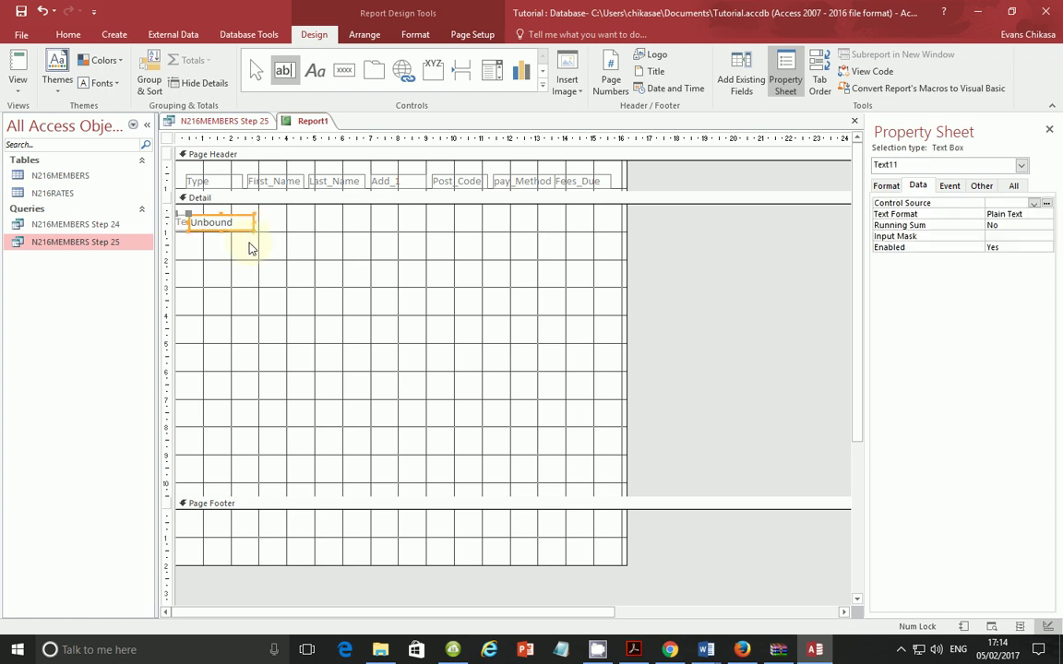
pyautogui.click(498, 312)
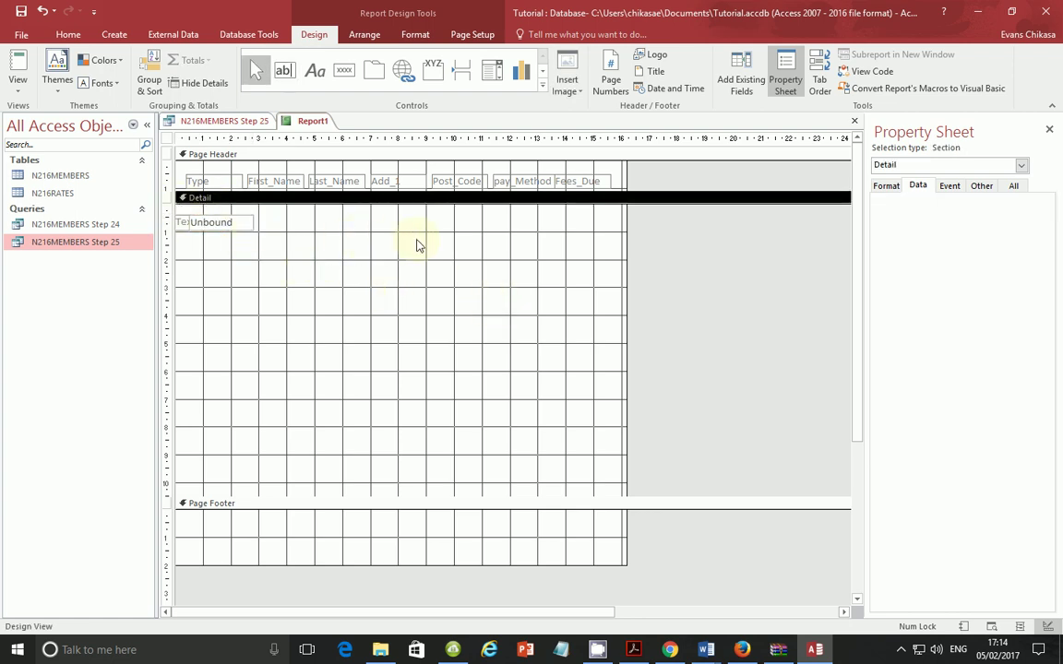
pyautogui.click(201, 225)
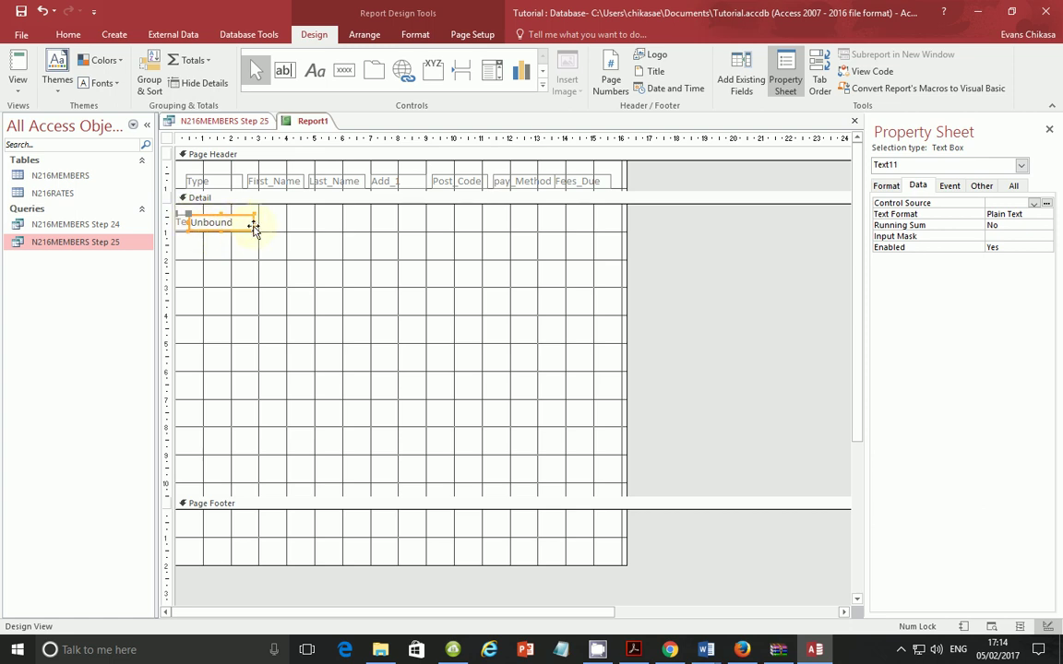
pyautogui.press('Delete')
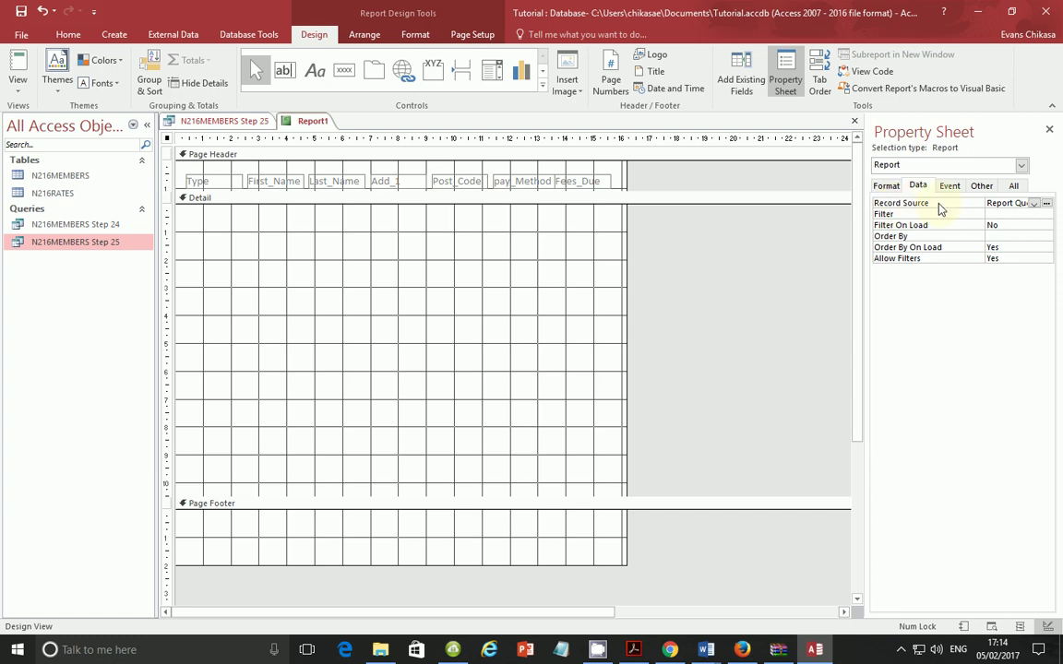
# Step: Add the N216MEMBERS Step 25 query to the record source Query Builder via Show Table
pyautogui.click(1046, 203)
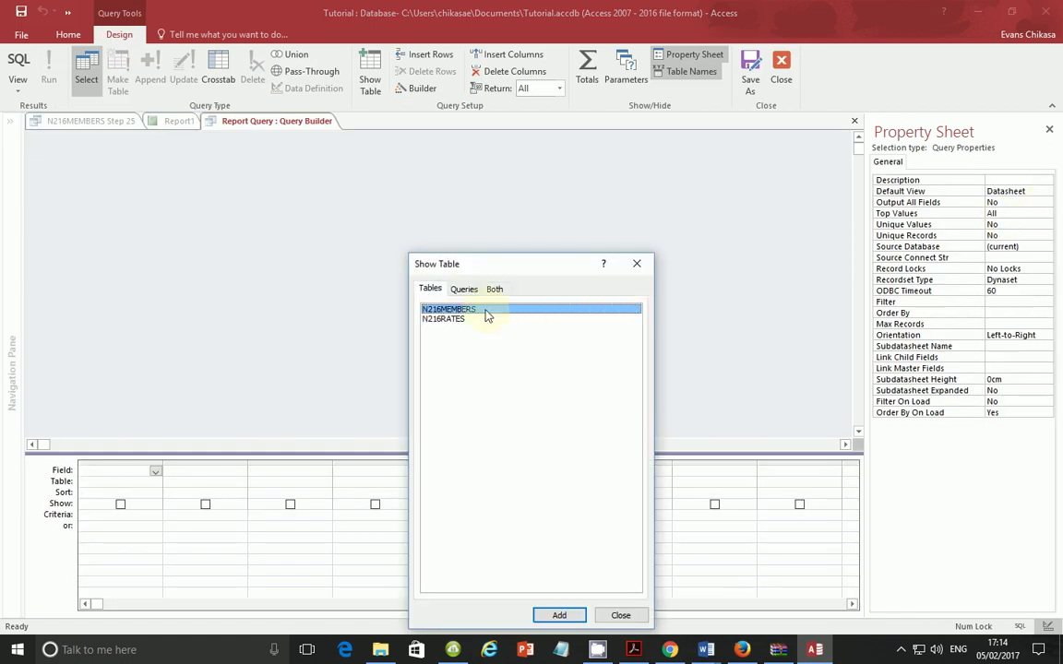
pyautogui.click(464, 289)
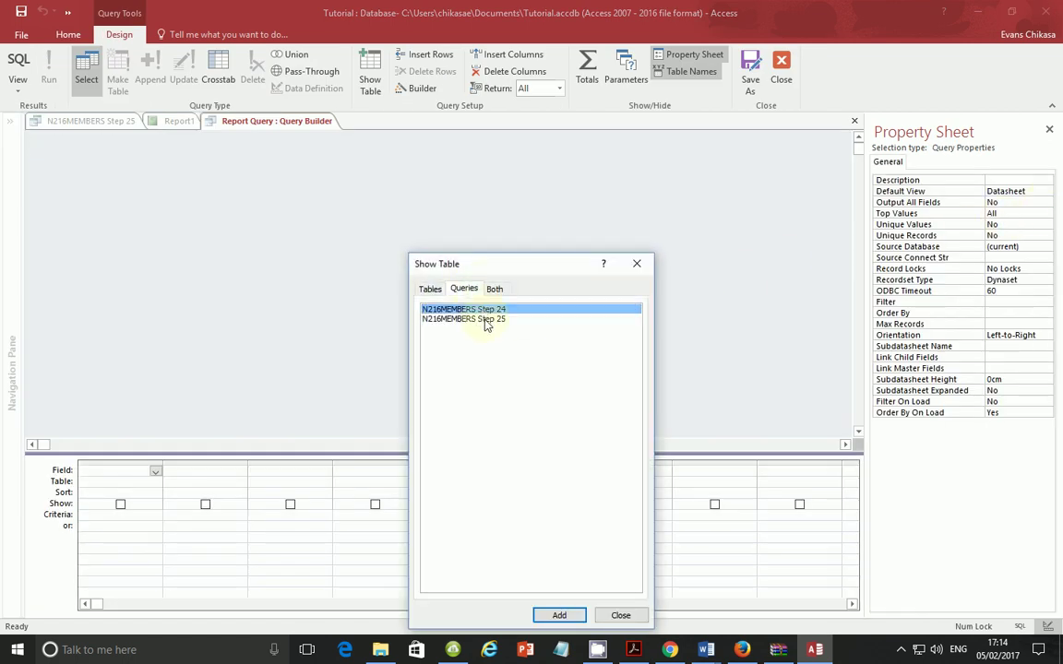
pyautogui.click(486, 320)
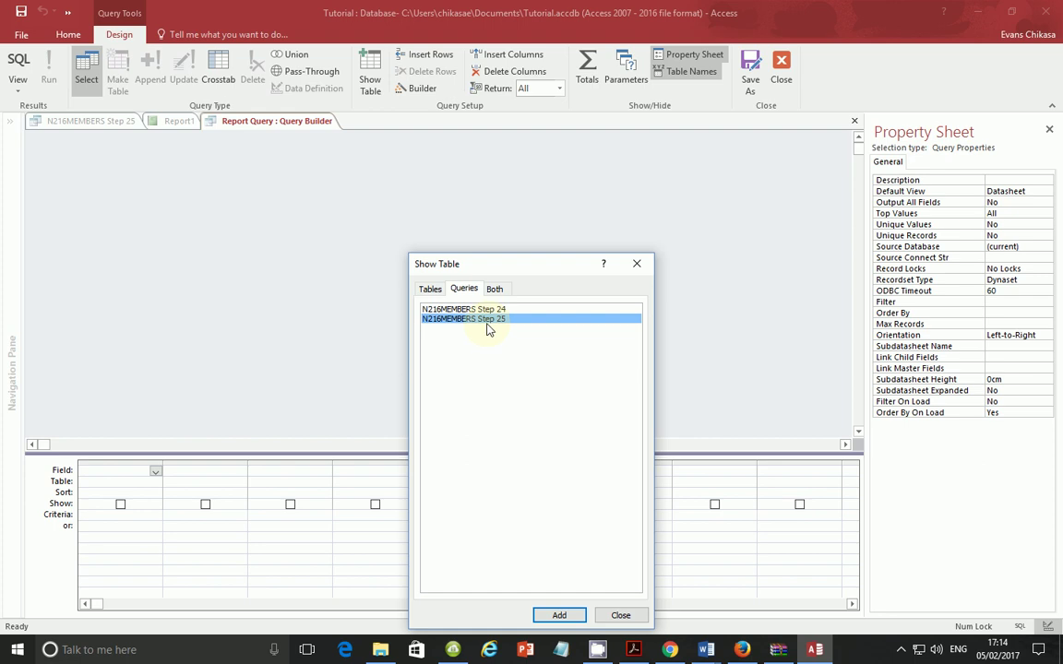
pyautogui.click(558, 614)
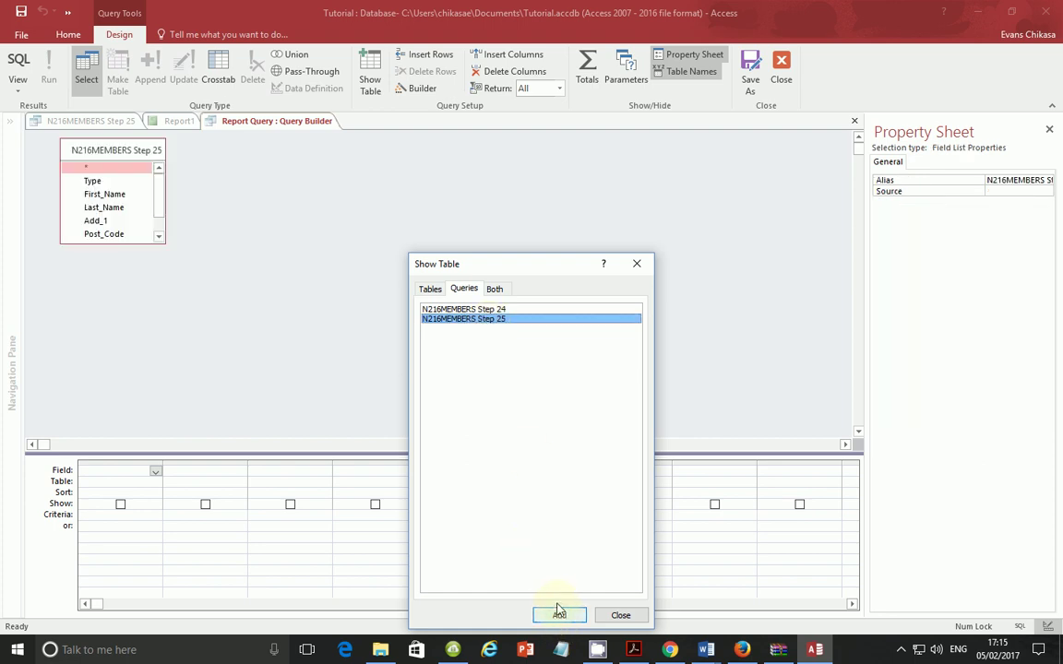
pyautogui.click(620, 618)
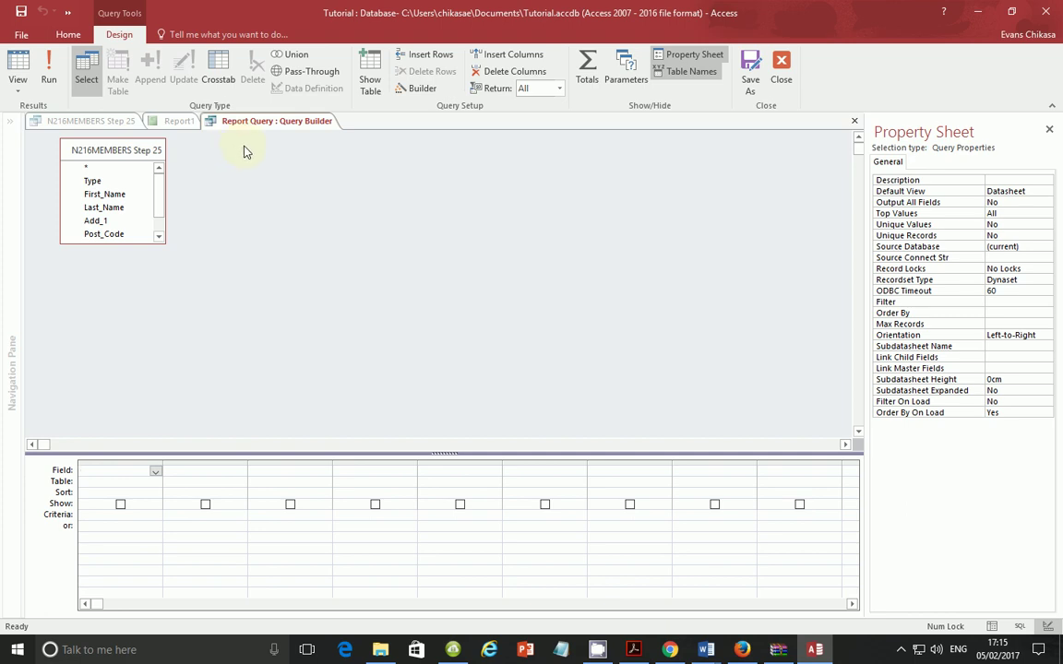
# Step: Add the Type, First_Name, Last_Name, Add_1, Post_Code, Pay_Method and Fees_Due fields to the query grid
pyautogui.doubleClick(117, 183)
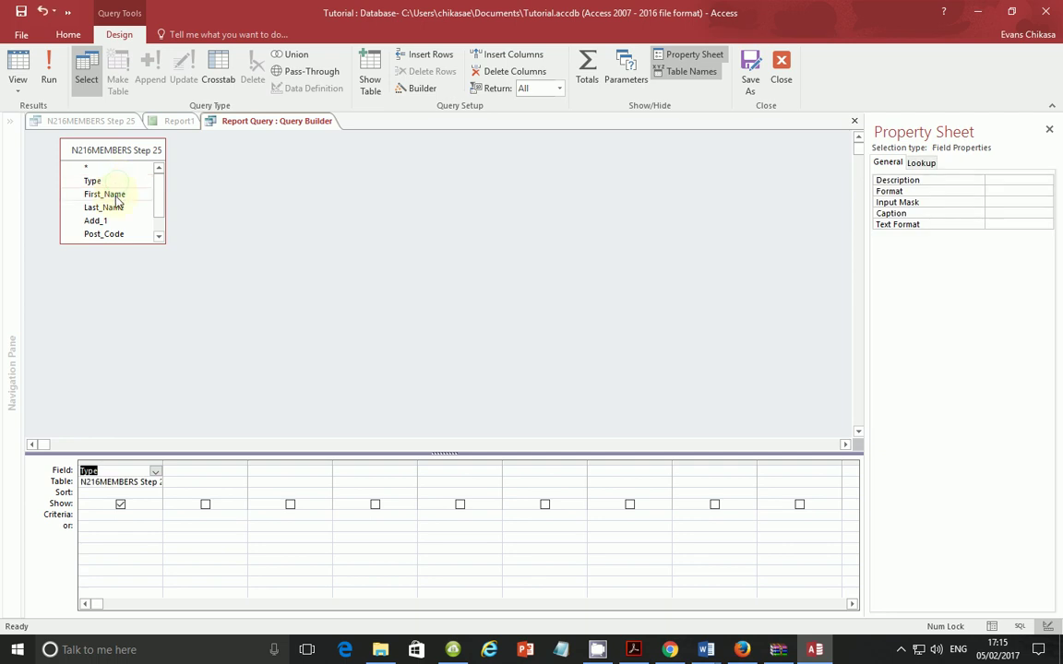
pyautogui.doubleClick(105, 195)
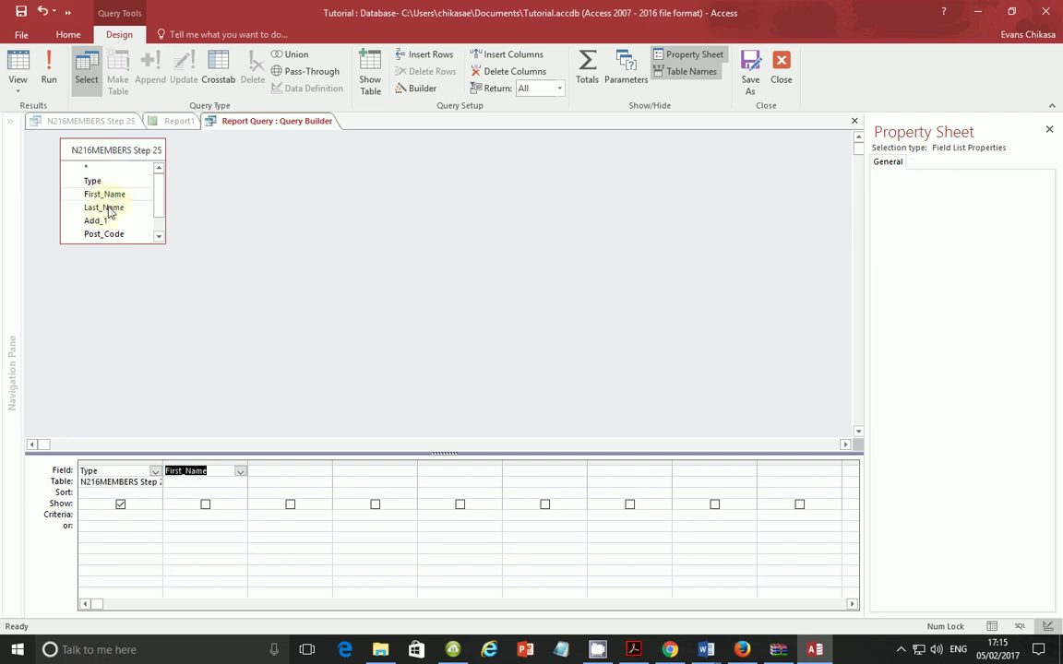
pyautogui.doubleClick(104, 207)
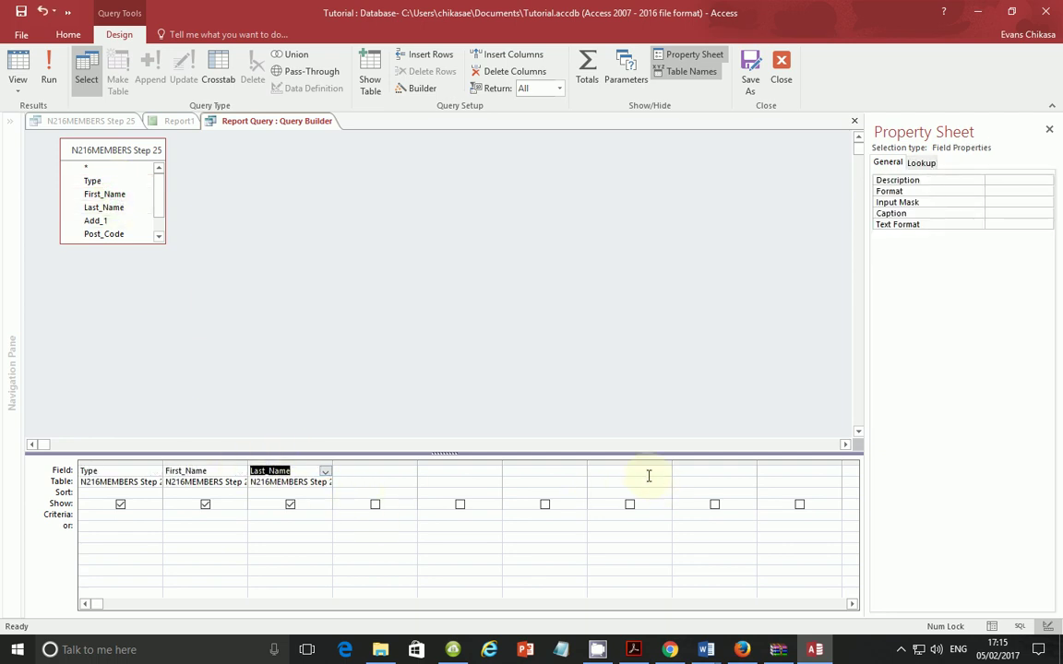
pyautogui.doubleClick(96, 220)
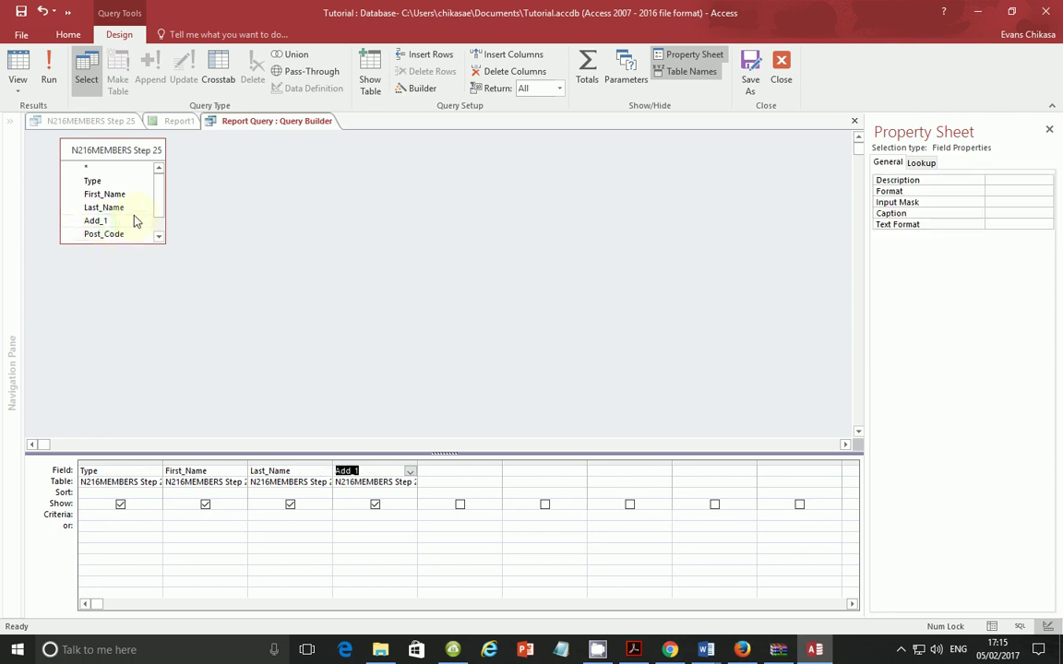
pyautogui.scroll(-1, 125, 214)
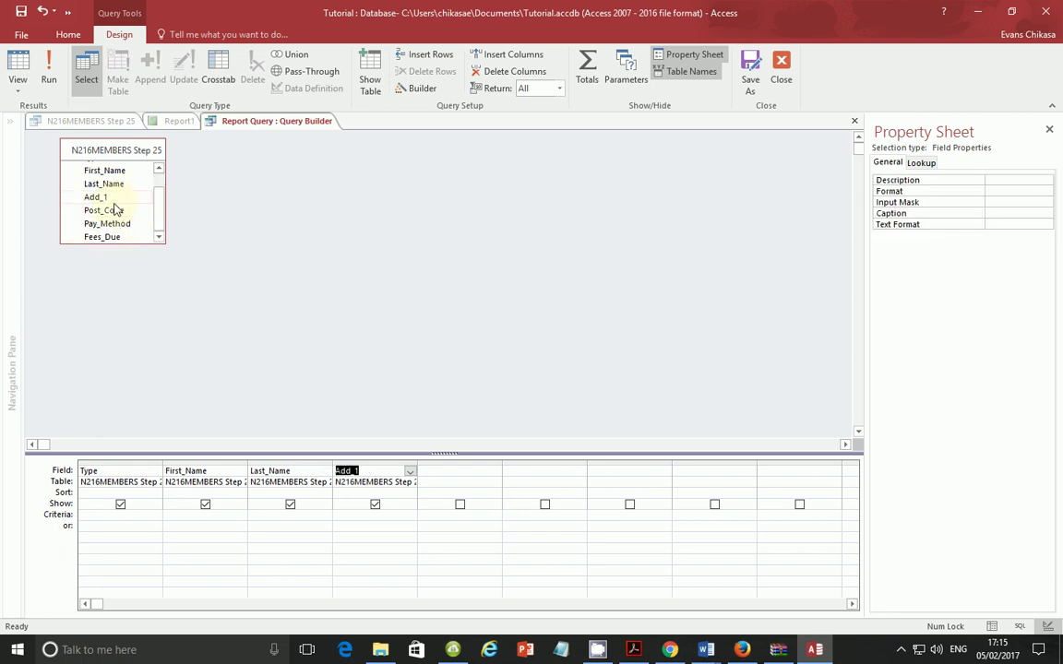
pyautogui.doubleClick(103, 212)
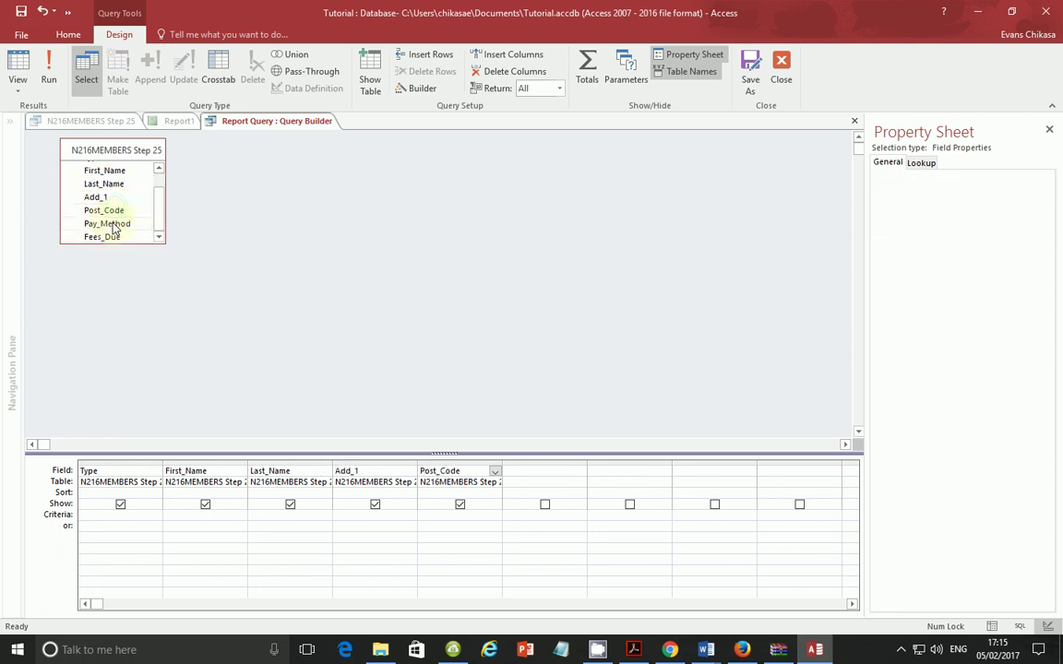
pyautogui.doubleClick(103, 225)
pyautogui.doubleClick(102, 237)
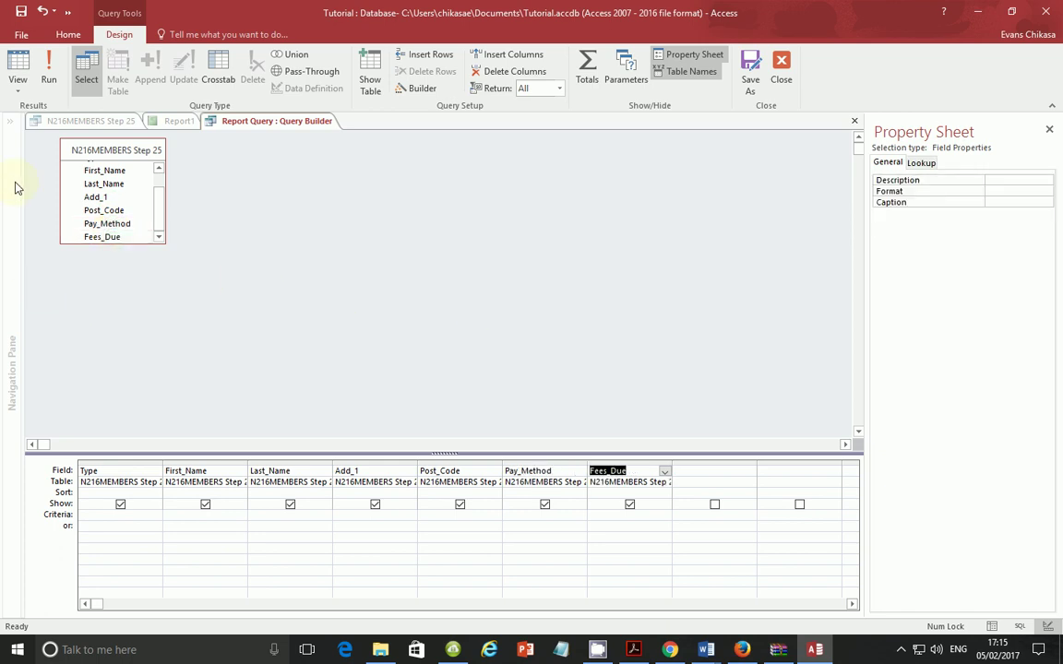
# Step: Run the query to check its 27 records, return to Design View, and start Save As
pyautogui.click(48, 70)
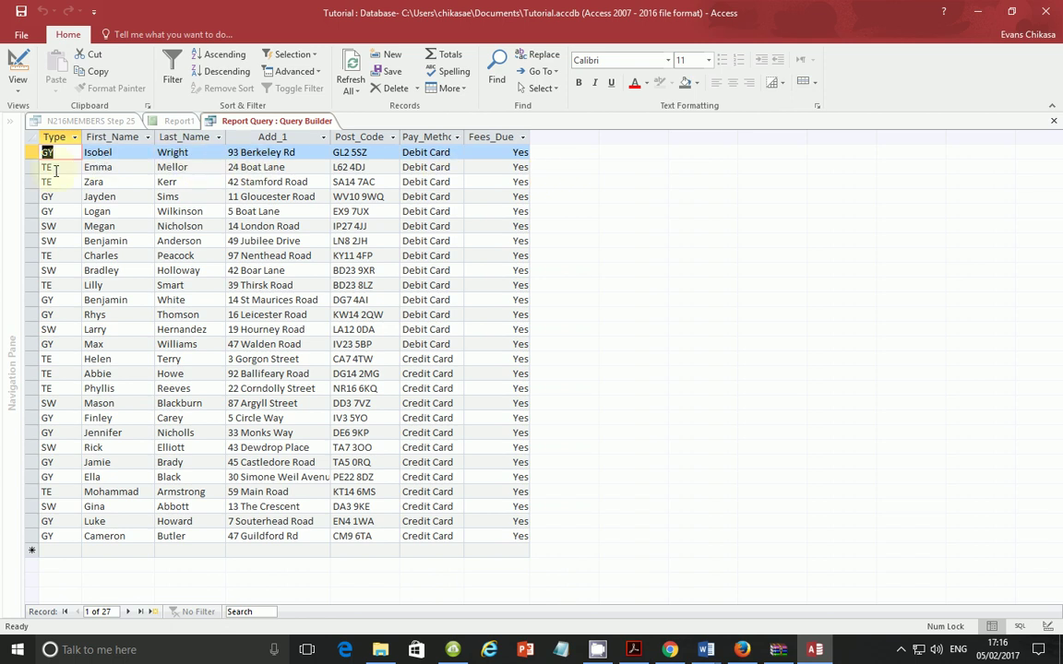
pyautogui.click(18, 87)
pyautogui.click(61, 179)
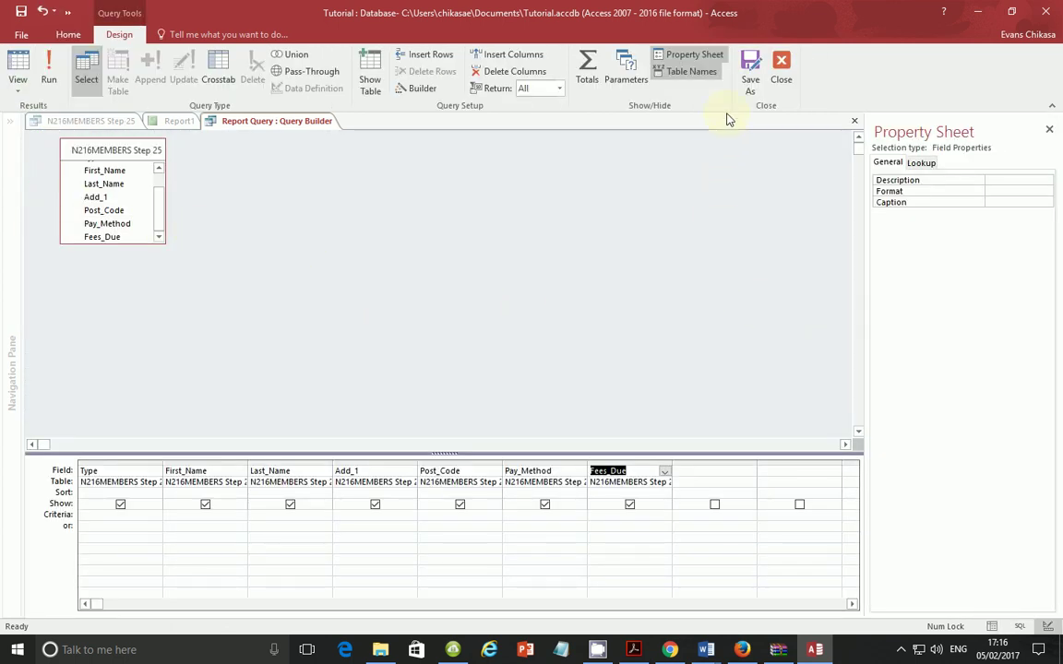
pyautogui.click(750, 72)
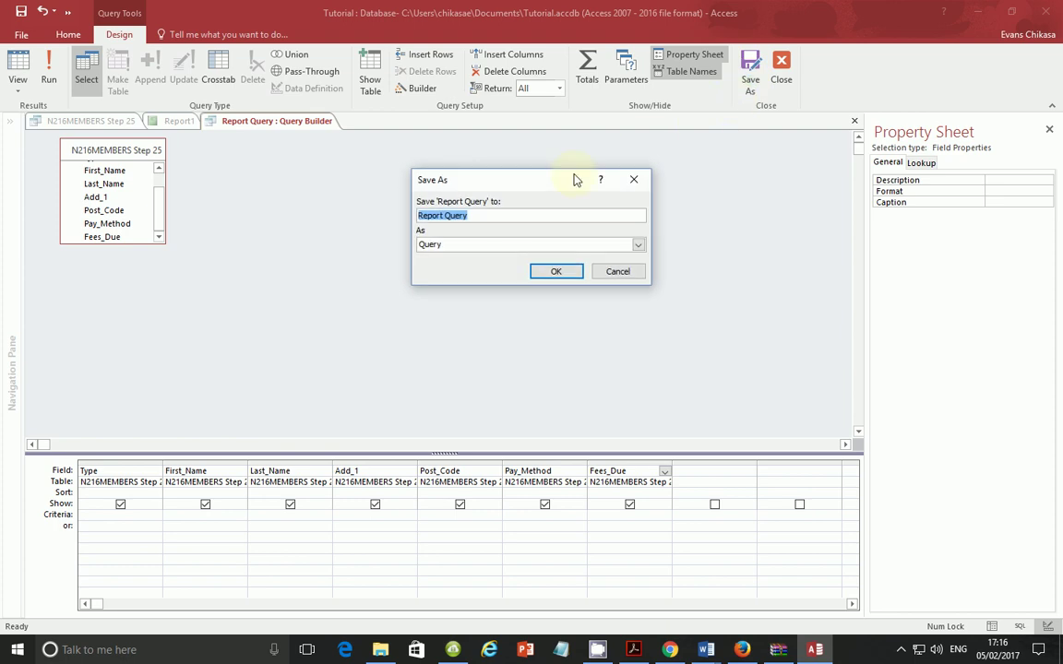
# Step: Save the query as 'Report Query for Step 25' and accept updating the report's record source
pyautogui.click(505, 214)
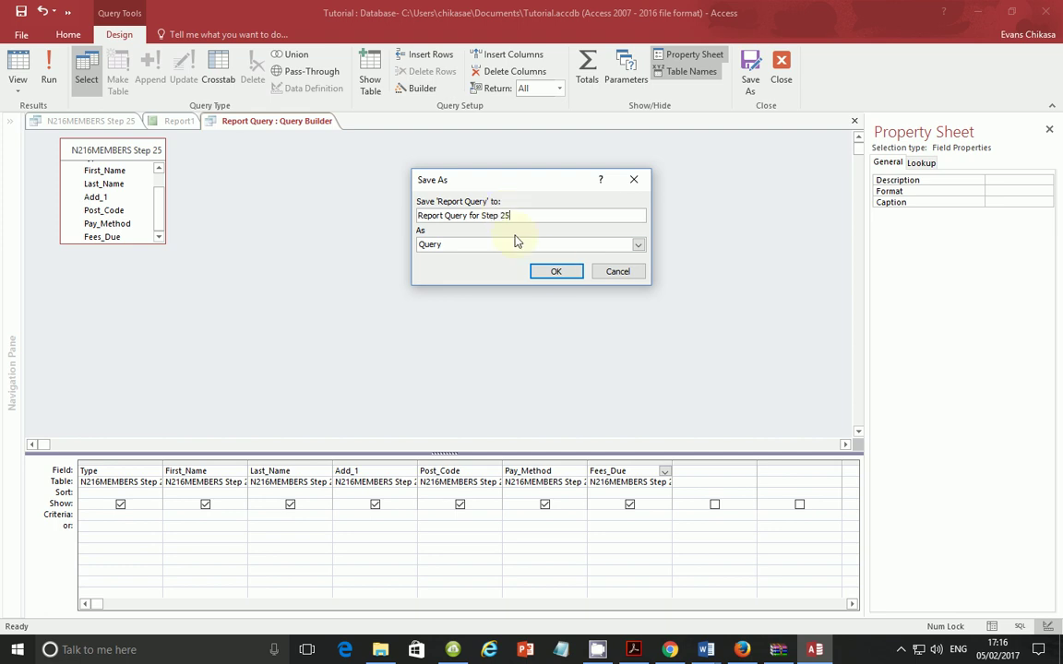
pyautogui.click(554, 273)
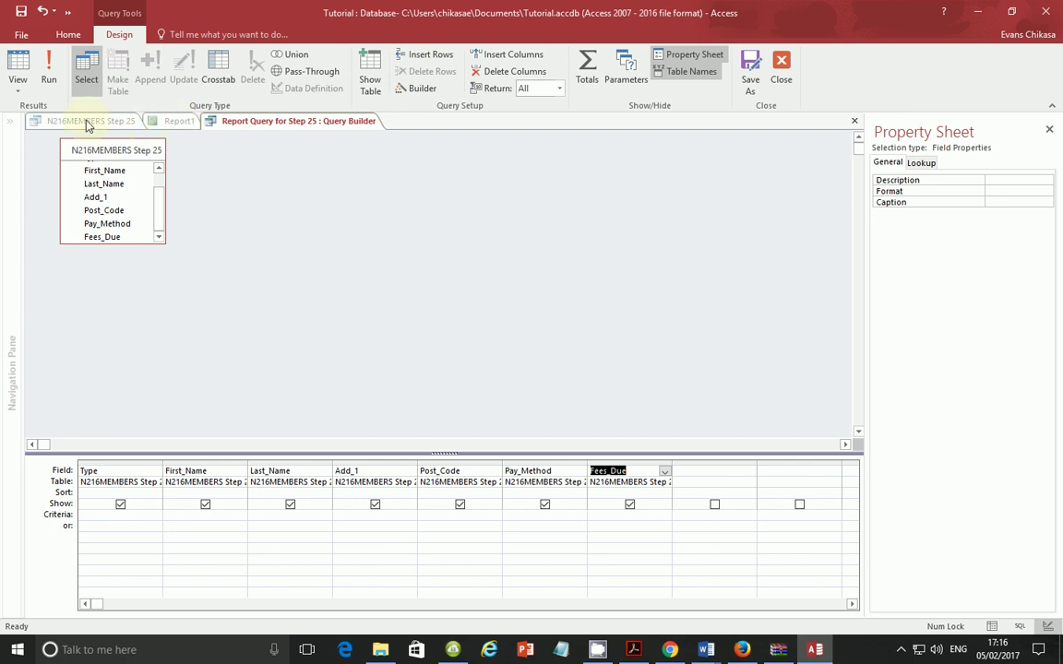
pyautogui.click(779, 77)
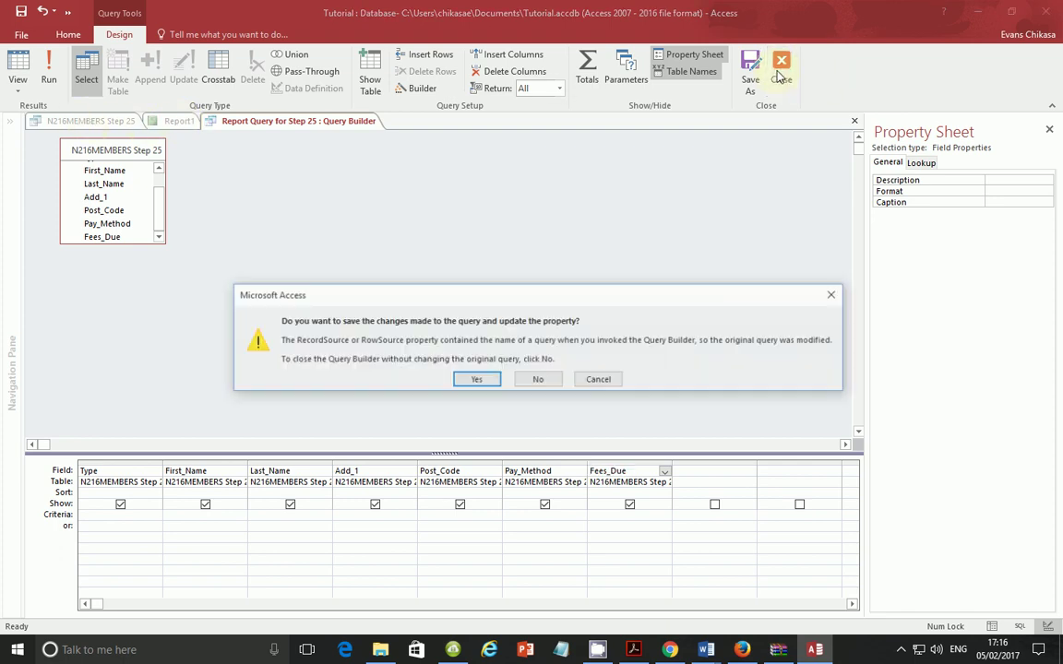
pyautogui.click(476, 380)
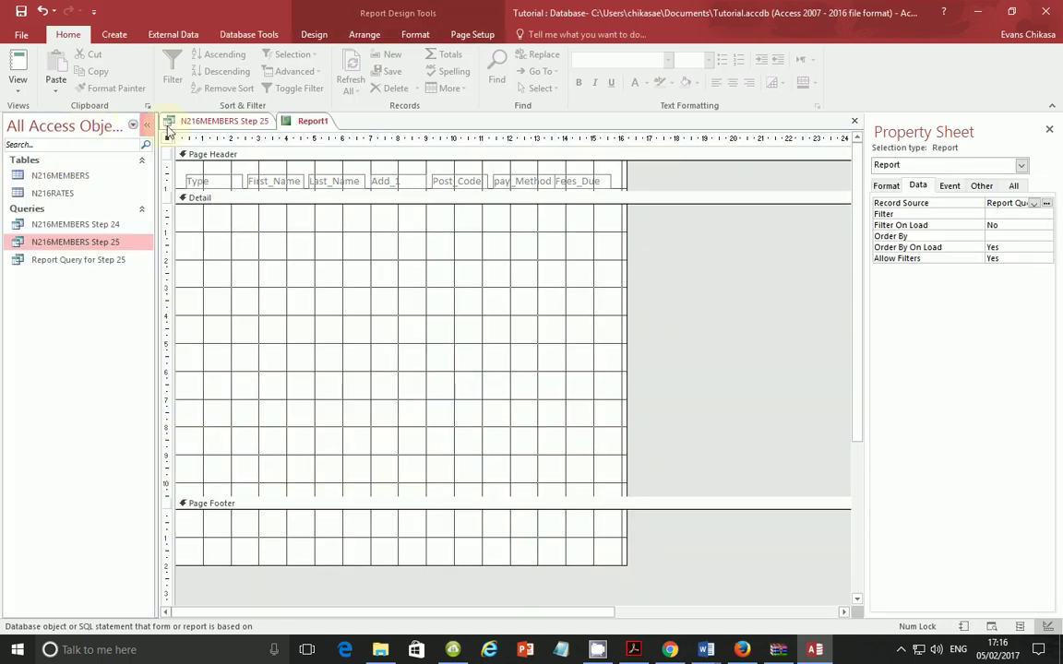
# Step: Open Report Query for Step 25 to check its 27 records and design, then return to Report1
pyautogui.click(226, 121)
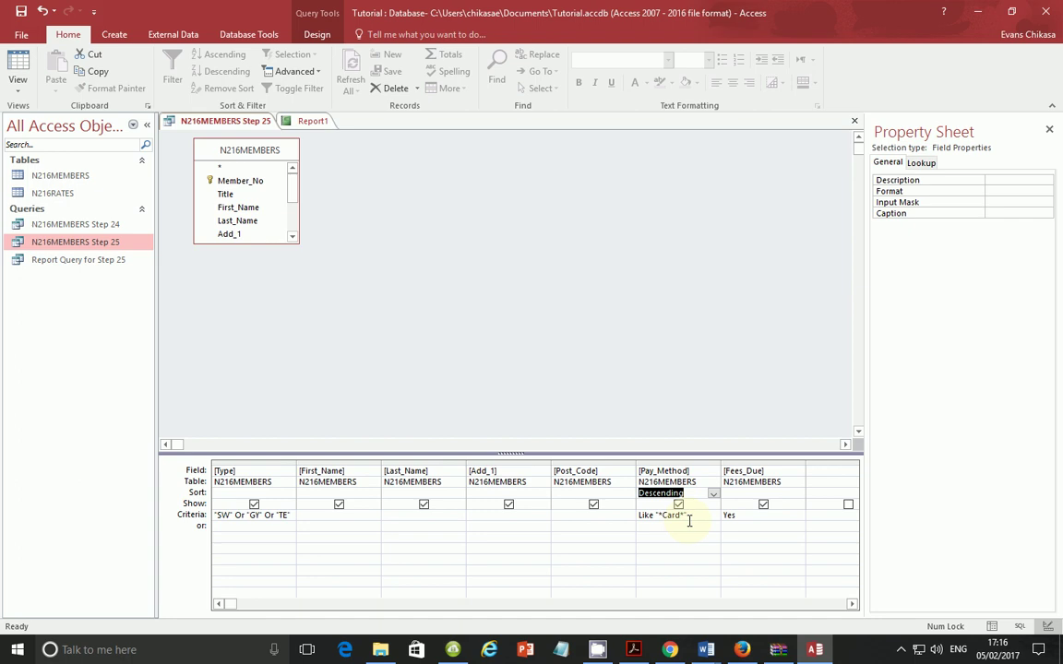
pyautogui.doubleClick(72, 261)
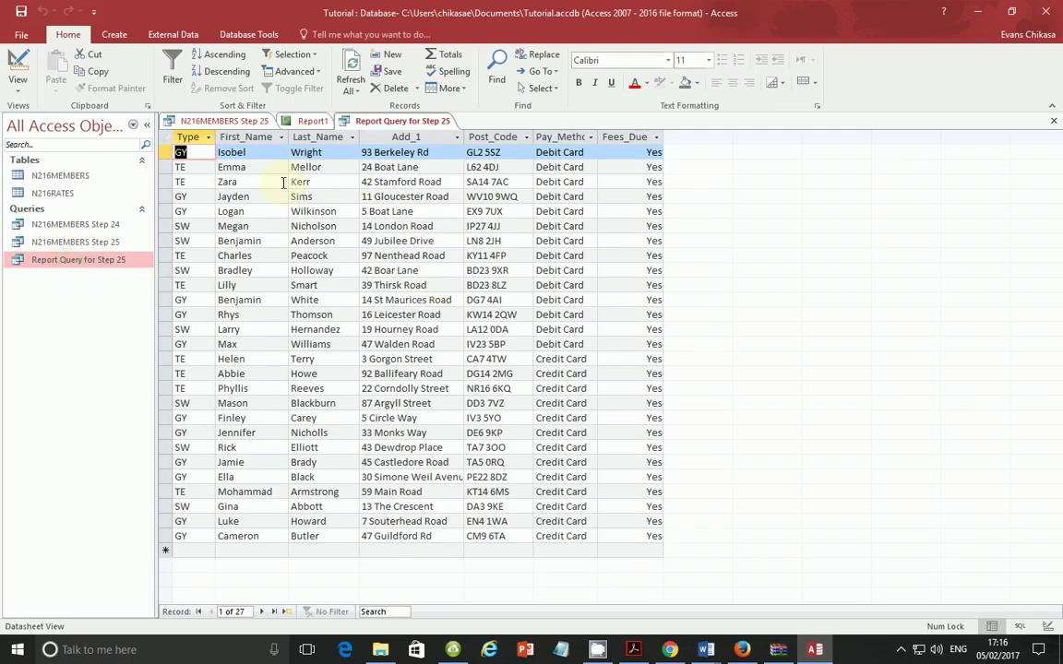
pyautogui.rightClick(59, 263)
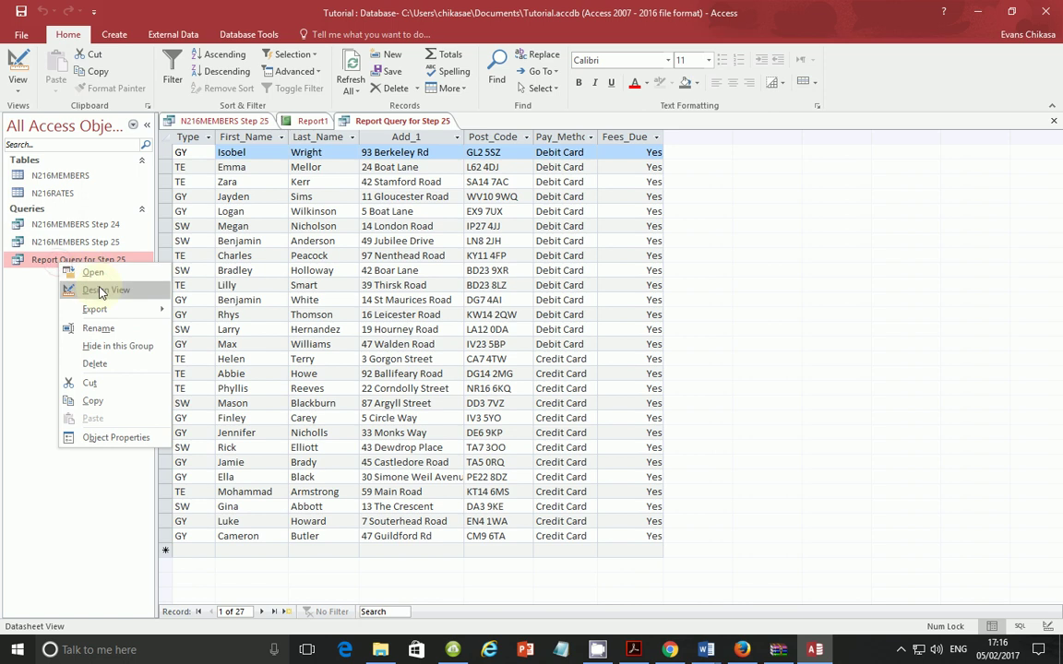
pyautogui.click(102, 291)
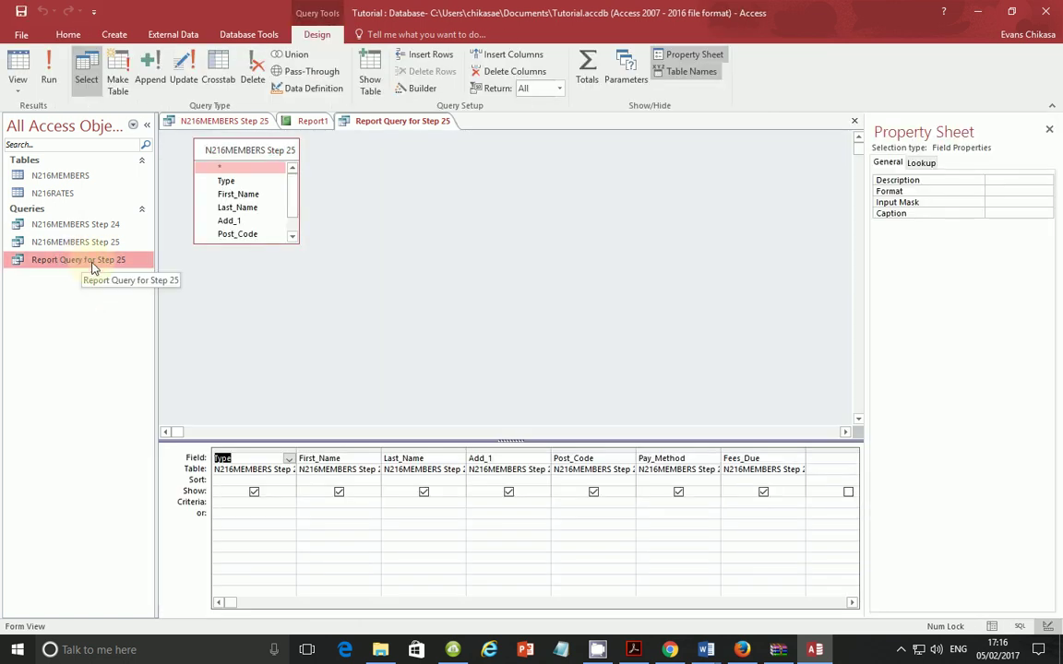
pyautogui.click(308, 125)
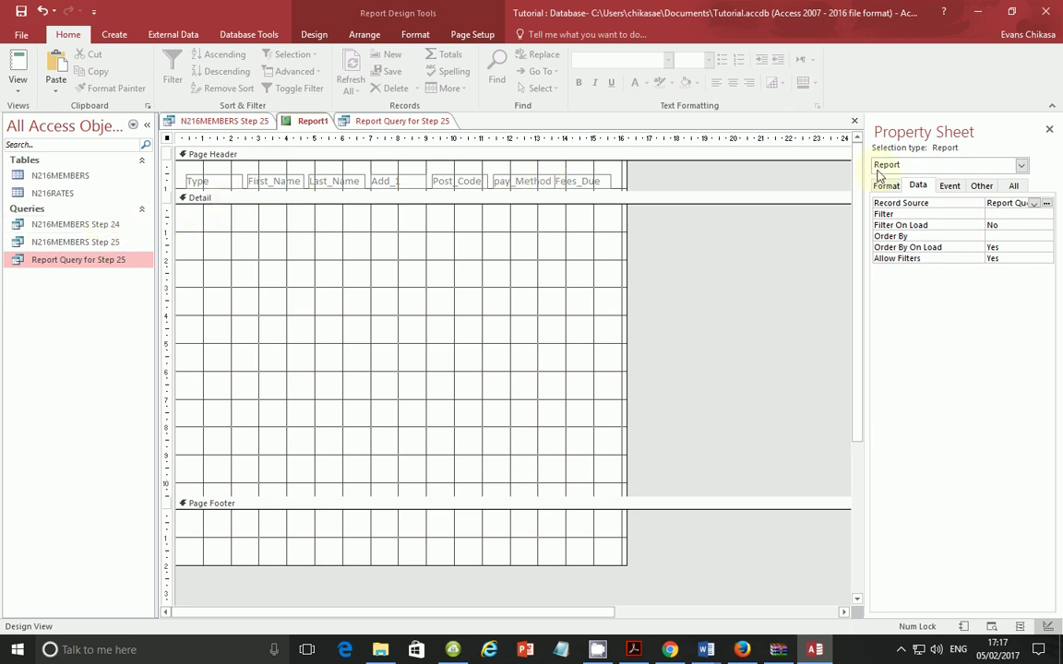
# Step: Inspect the properties of the whole report and its Detail, Page Header and Page Footer sections
pyautogui.click(1020, 165)
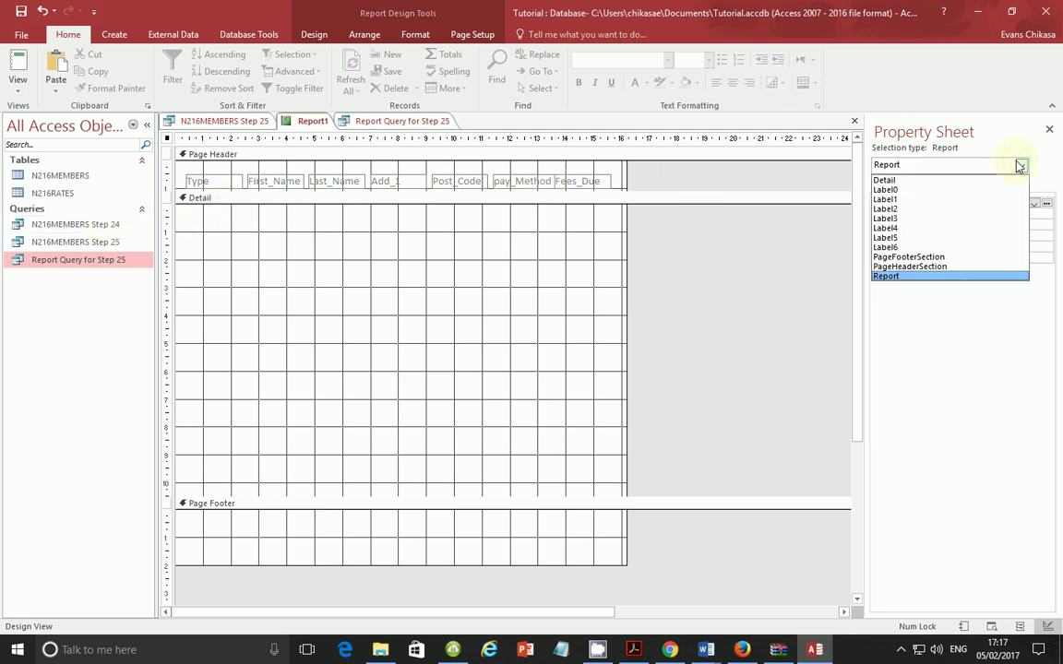
pyautogui.click(908, 277)
pyautogui.click(317, 250)
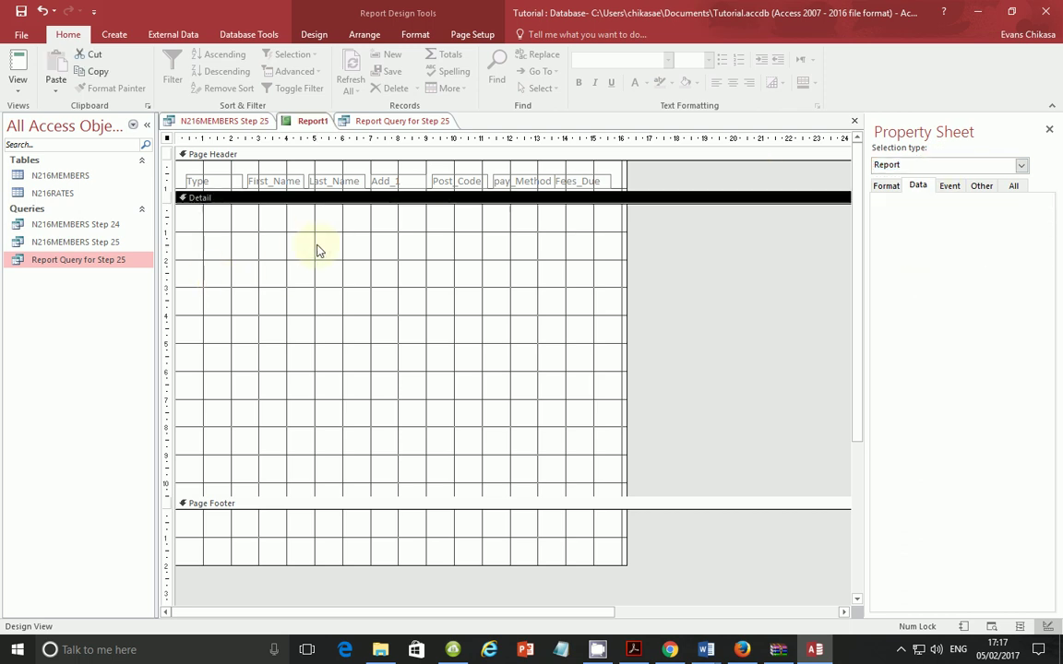
pyautogui.click(307, 173)
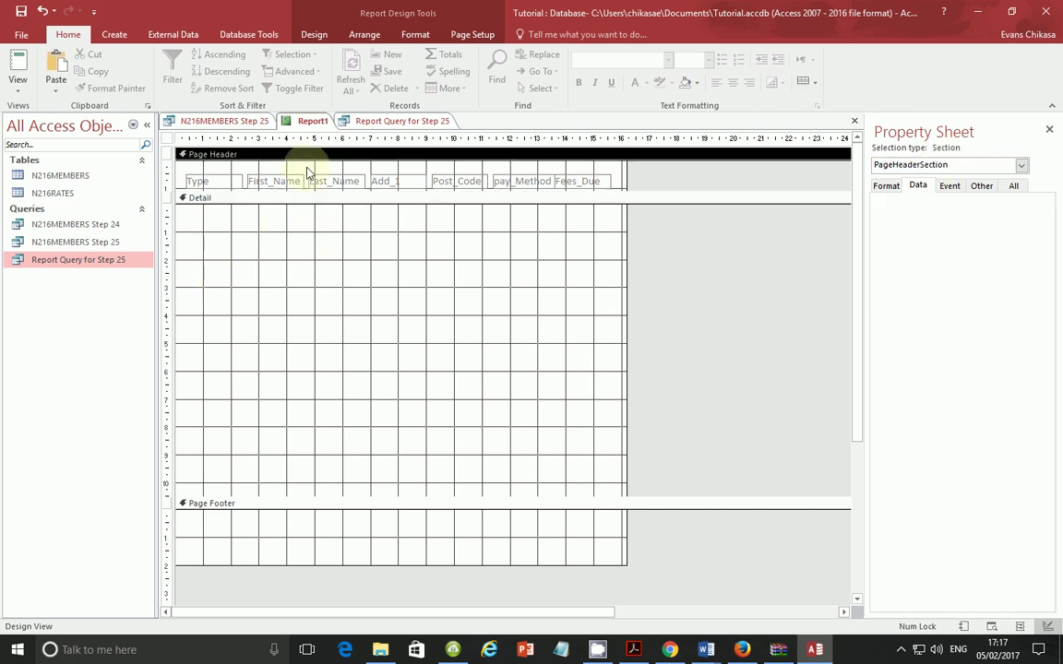
pyautogui.click(309, 268)
pyautogui.click(269, 531)
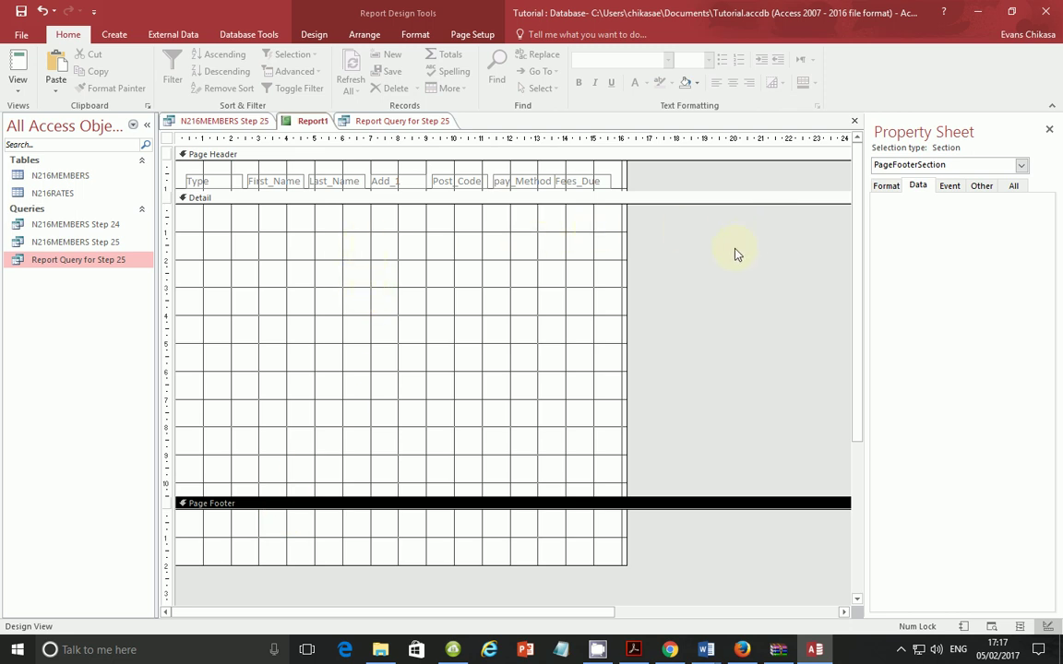
# Step: Confirm the report's Record Source is Report Query for Step 25, closing the Query Builder unchanged
pyautogui.click(1021, 168)
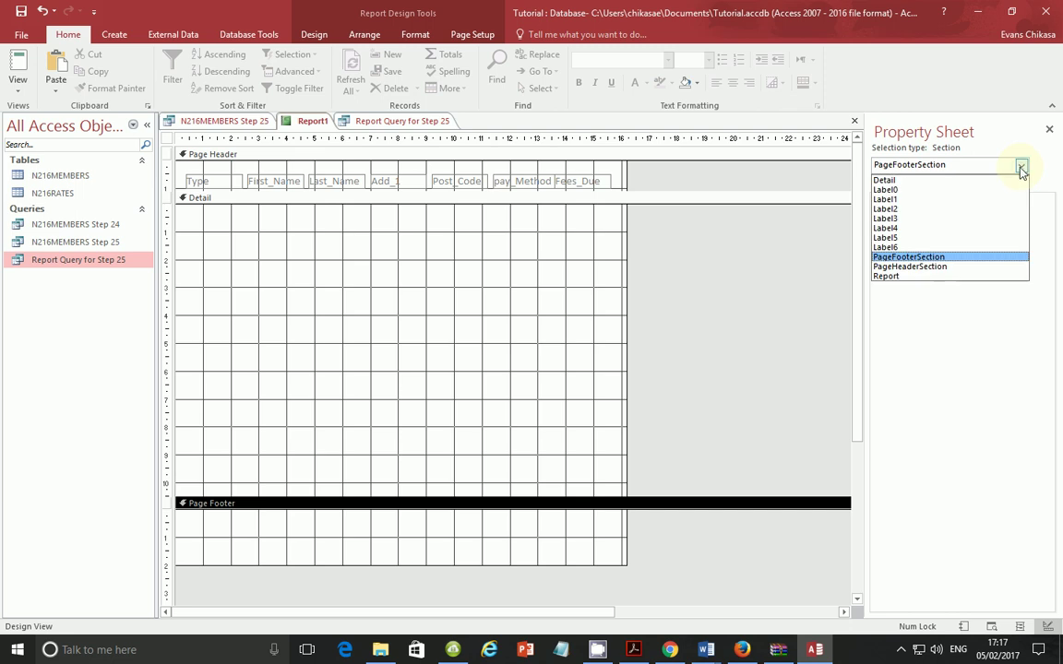
pyautogui.click(887, 275)
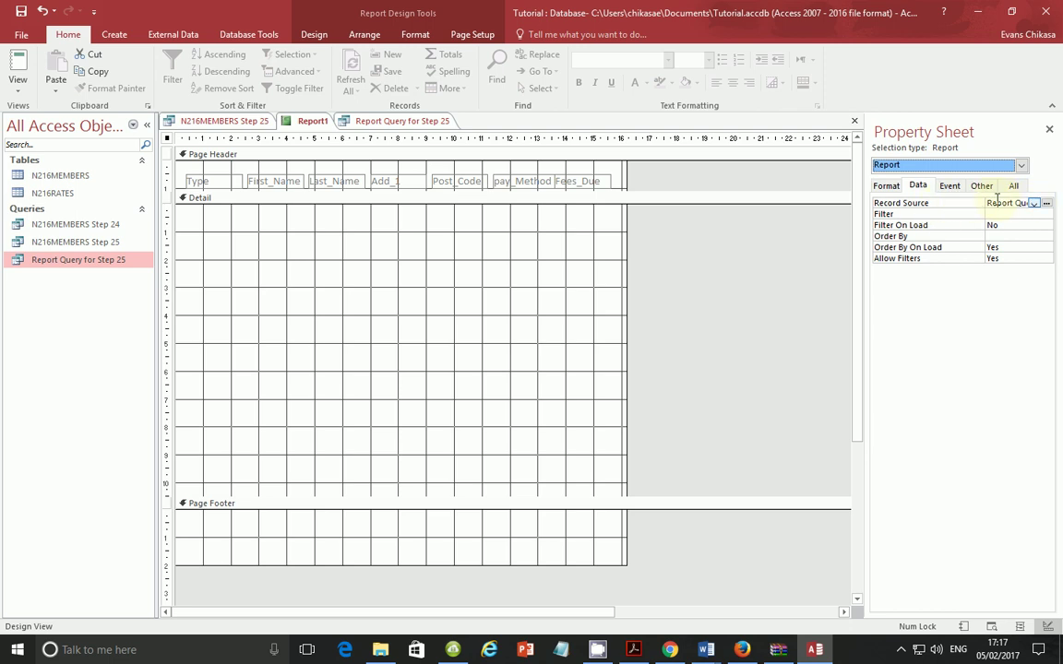
pyautogui.click(1047, 204)
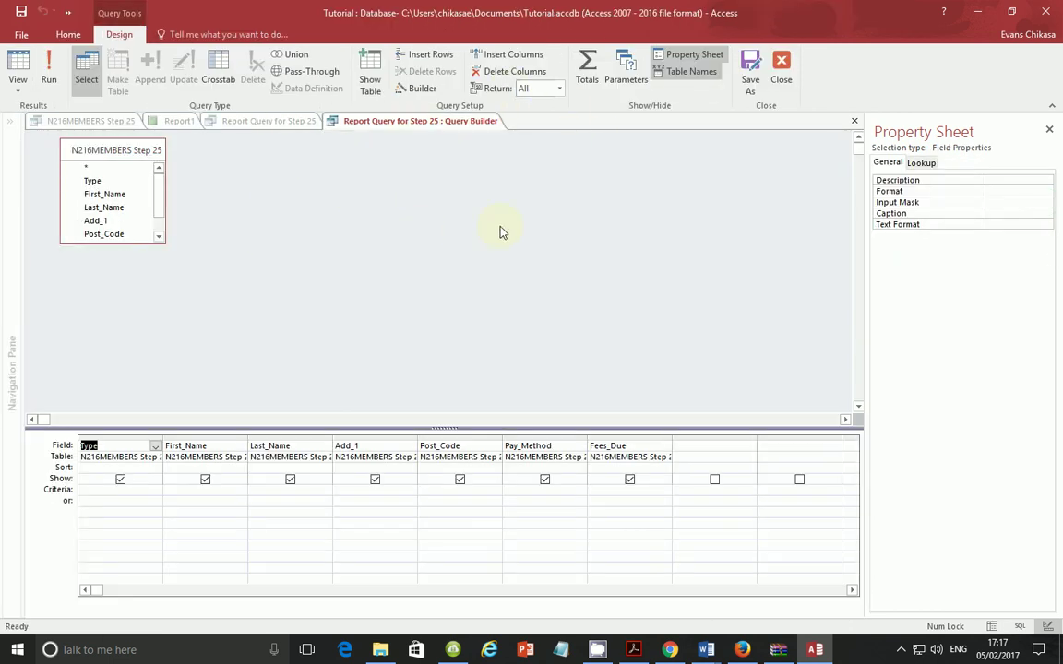
pyautogui.click(781, 72)
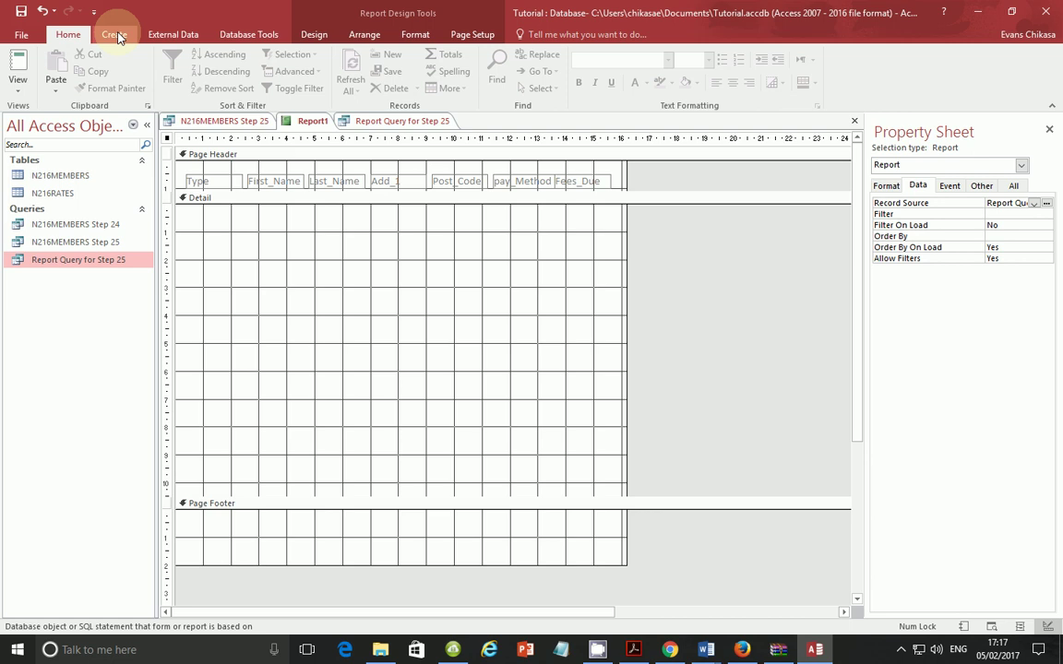
pyautogui.click(312, 35)
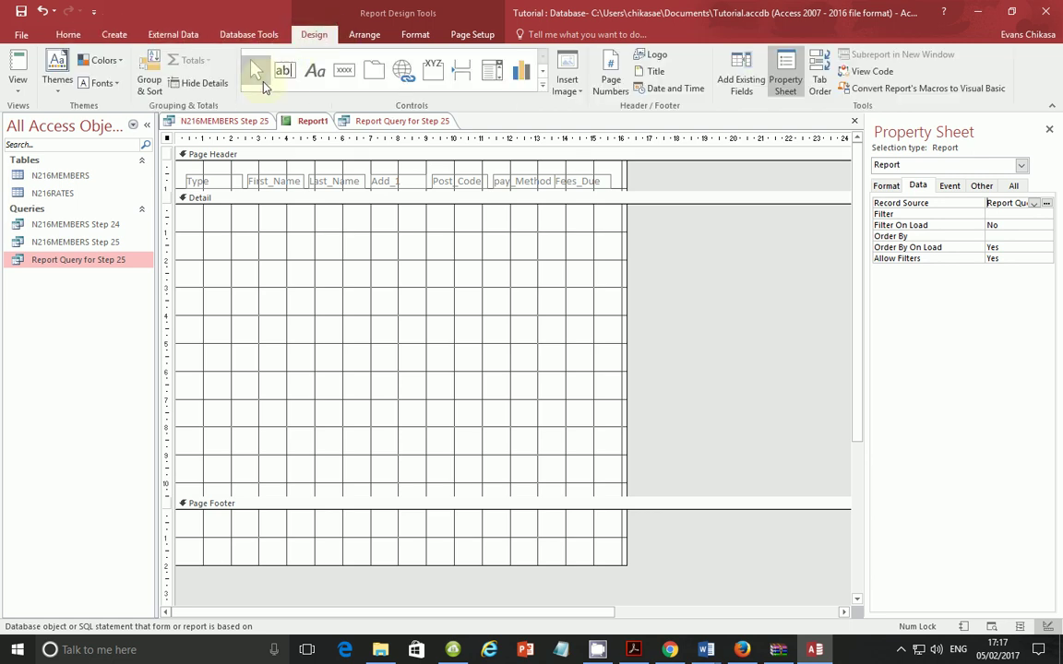
pyautogui.click(286, 71)
pyautogui.moveTo(214, 219); pyautogui.dragTo(289, 234)
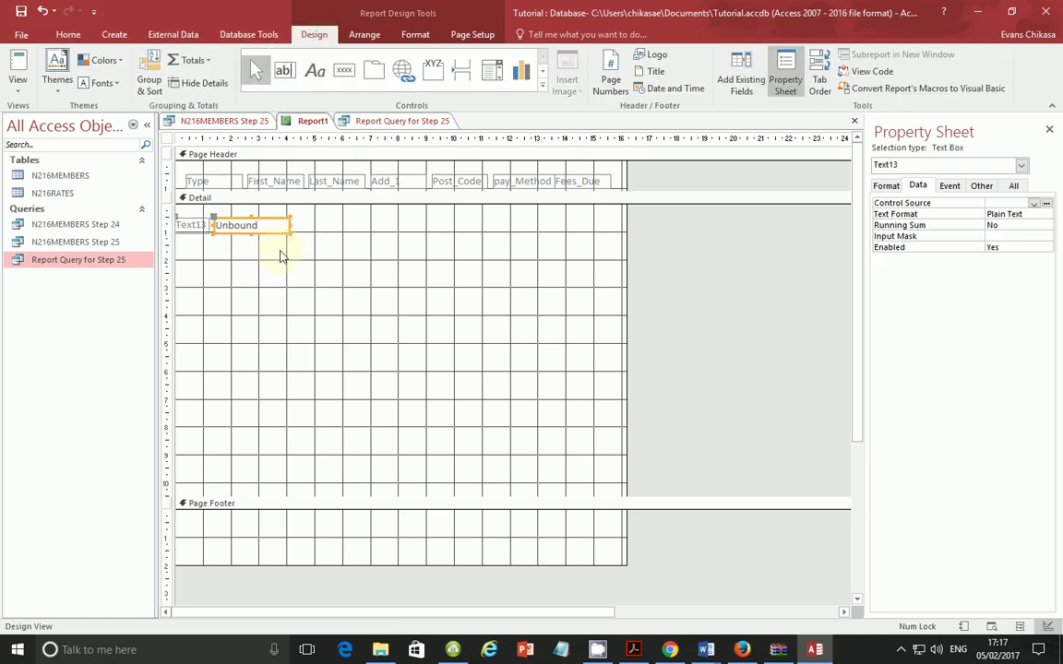
pyautogui.click(191, 224)
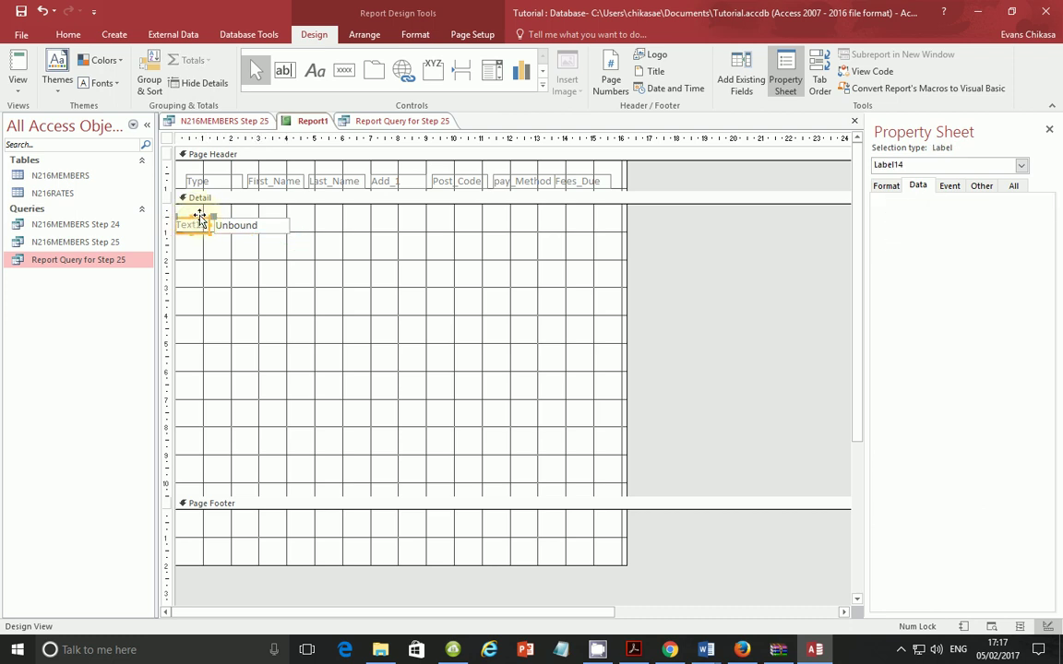
pyautogui.press('Delete')
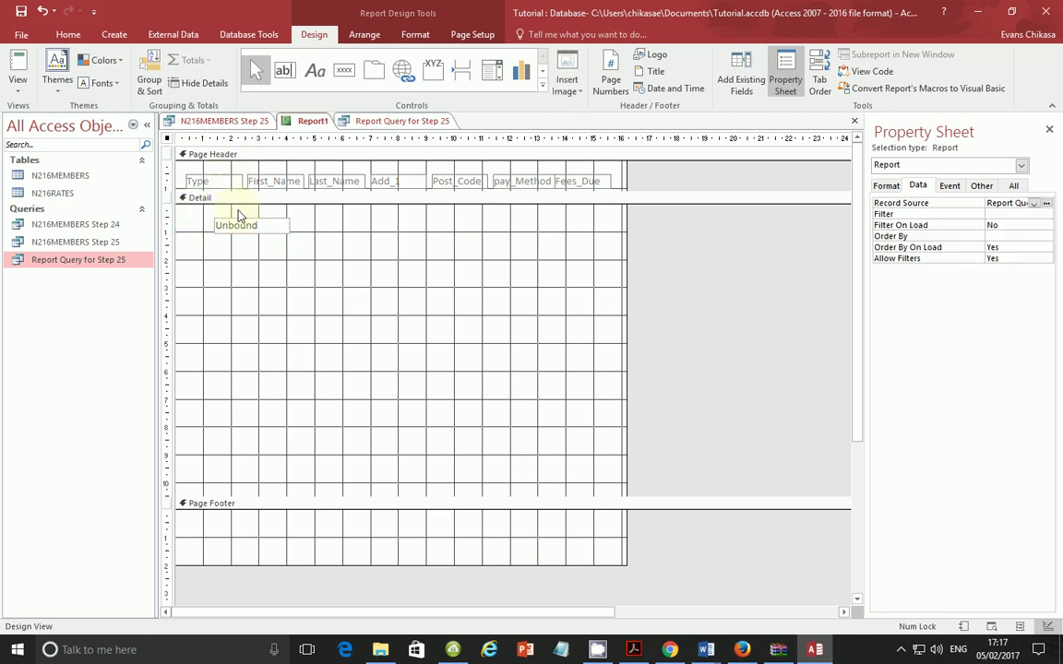
pyautogui.click(248, 226)
pyautogui.moveTo(237, 221)
pyautogui.mouseDown()
pyautogui.moveTo(219, 209)
pyautogui.moveTo(241, 213)
pyautogui.mouseUp()
pyautogui.click(219, 213)
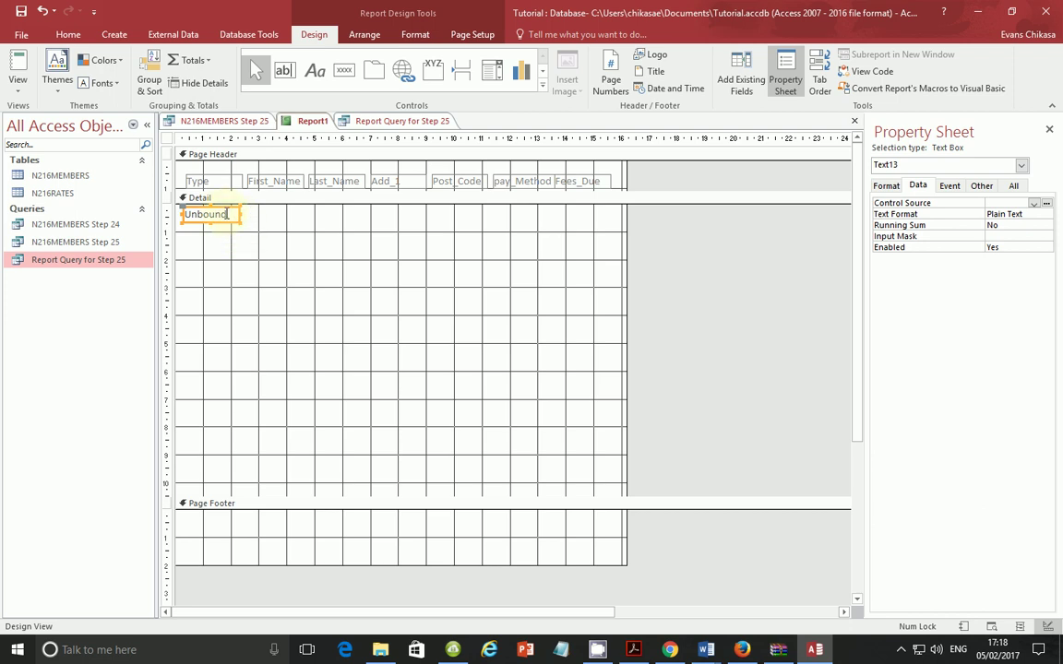
pyautogui.click(17, 82)
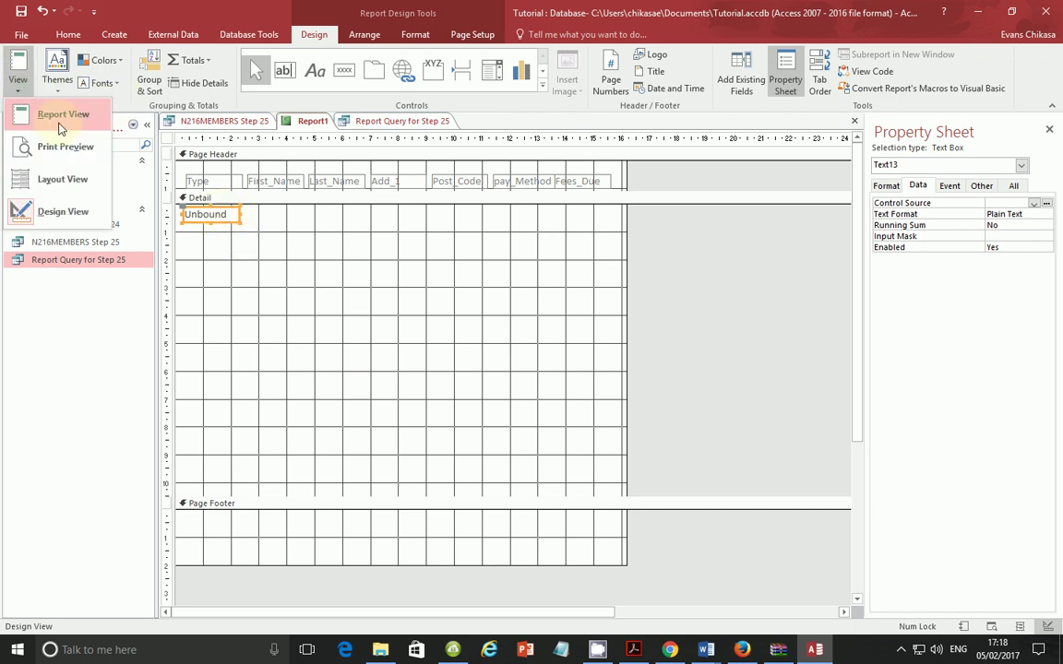
pyautogui.click(63, 120)
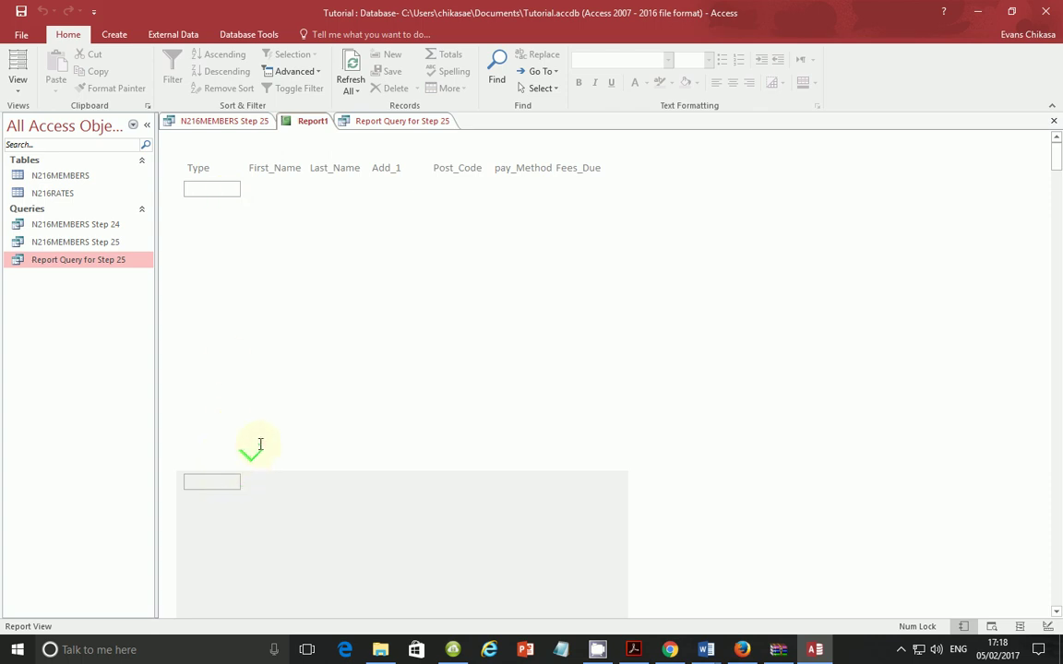
pyautogui.scroll(-1, 259, 445)
pyautogui.scroll(-3, 262, 443)
pyautogui.scroll(2, 262, 442)
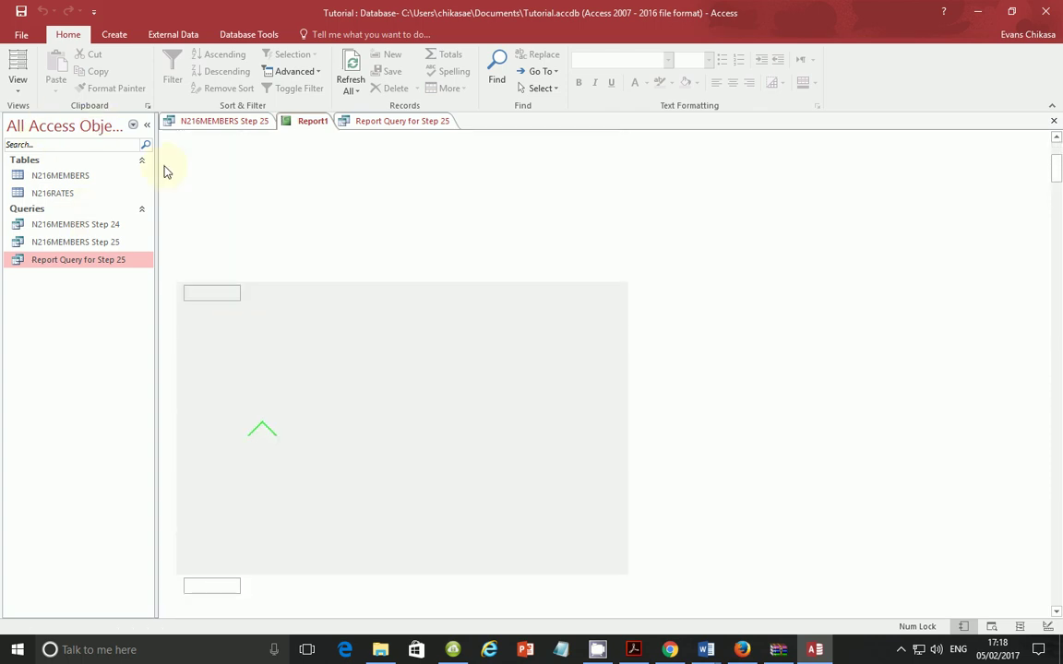
pyautogui.click(22, 92)
# Step: Set the Detail text box's Control Source to Type and preview Type codes like GY and TE in Report View
pyautogui.click(24, 220)
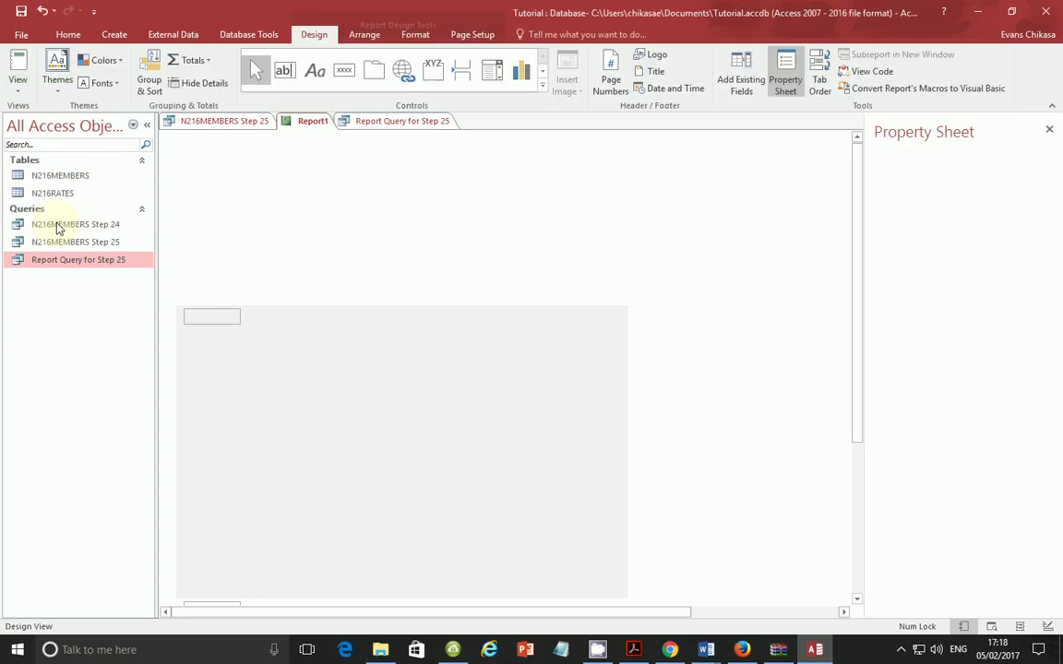
pyautogui.click(221, 214)
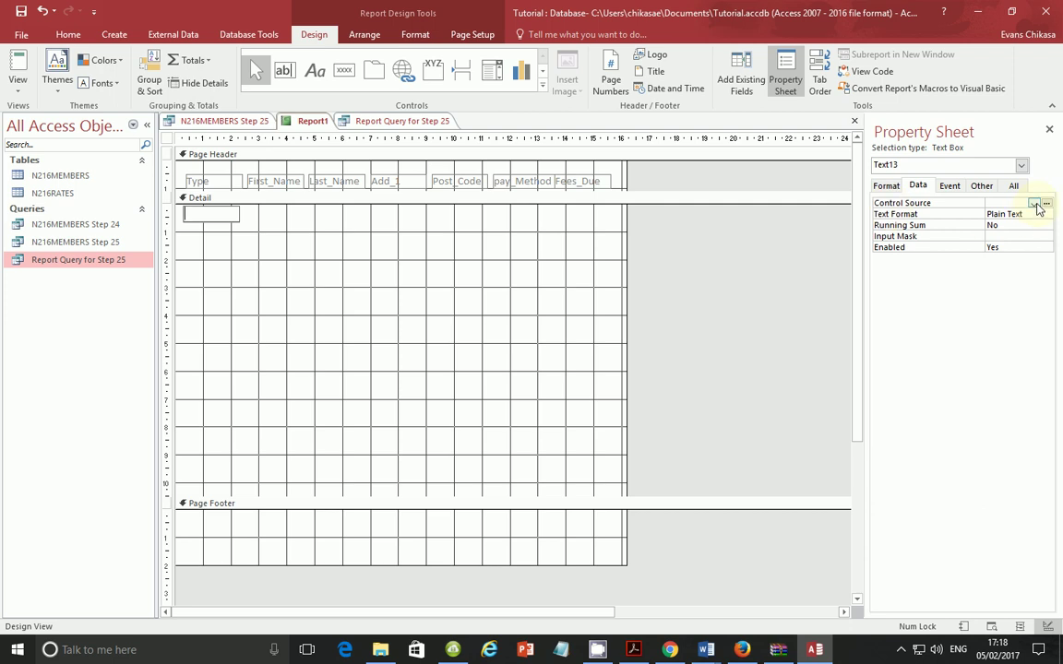
pyautogui.click(1034, 203)
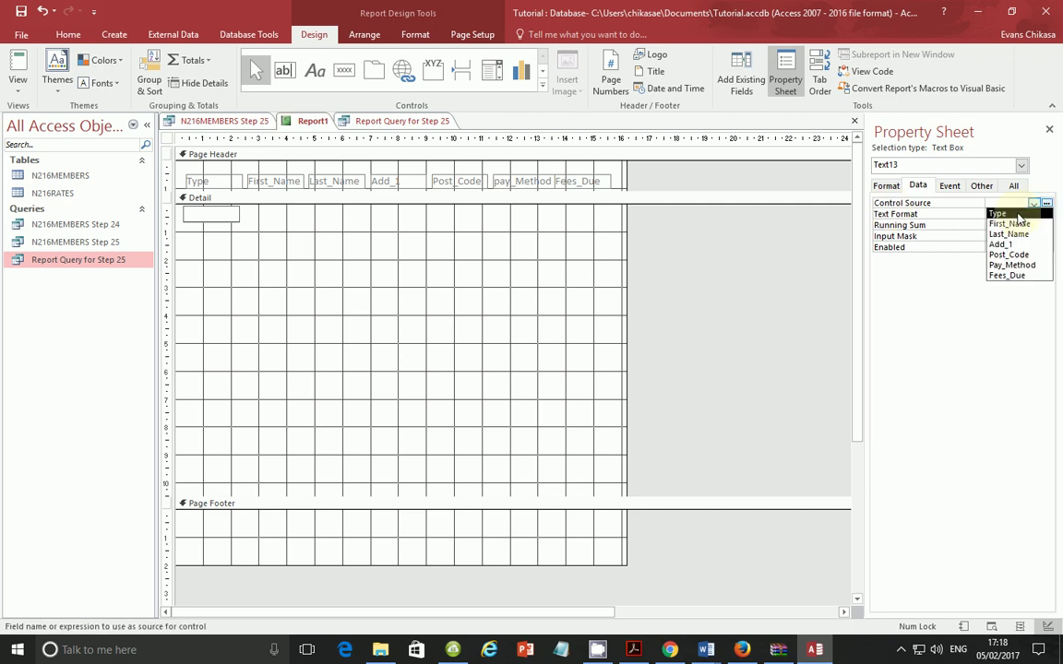
pyautogui.click(1018, 214)
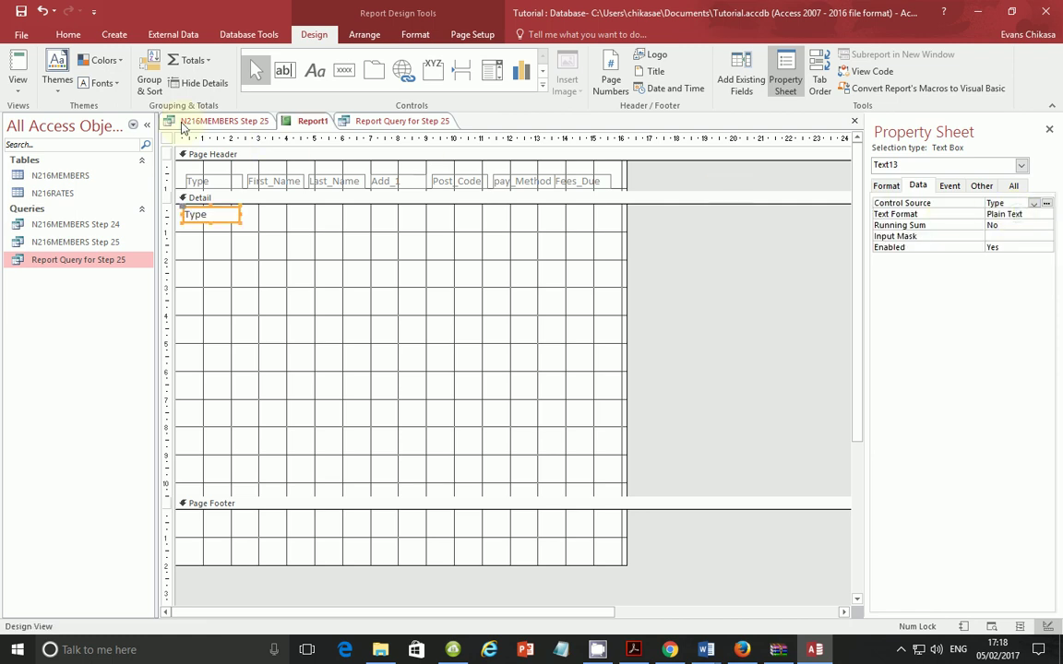
pyautogui.click(19, 93)
pyautogui.click(67, 115)
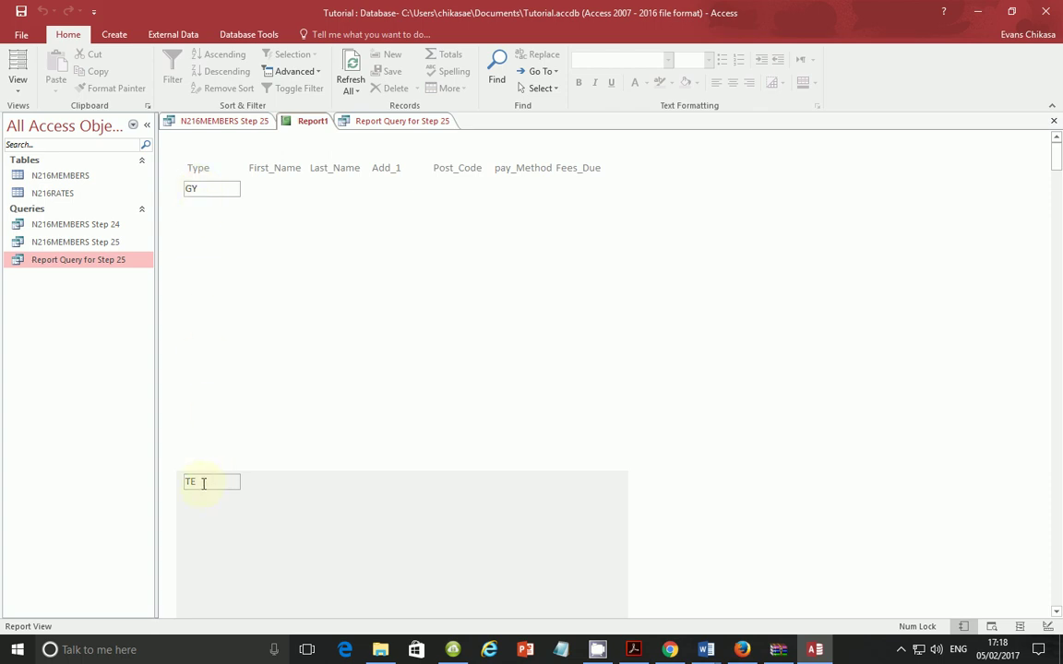
pyautogui.scroll(-10, 261, 490)
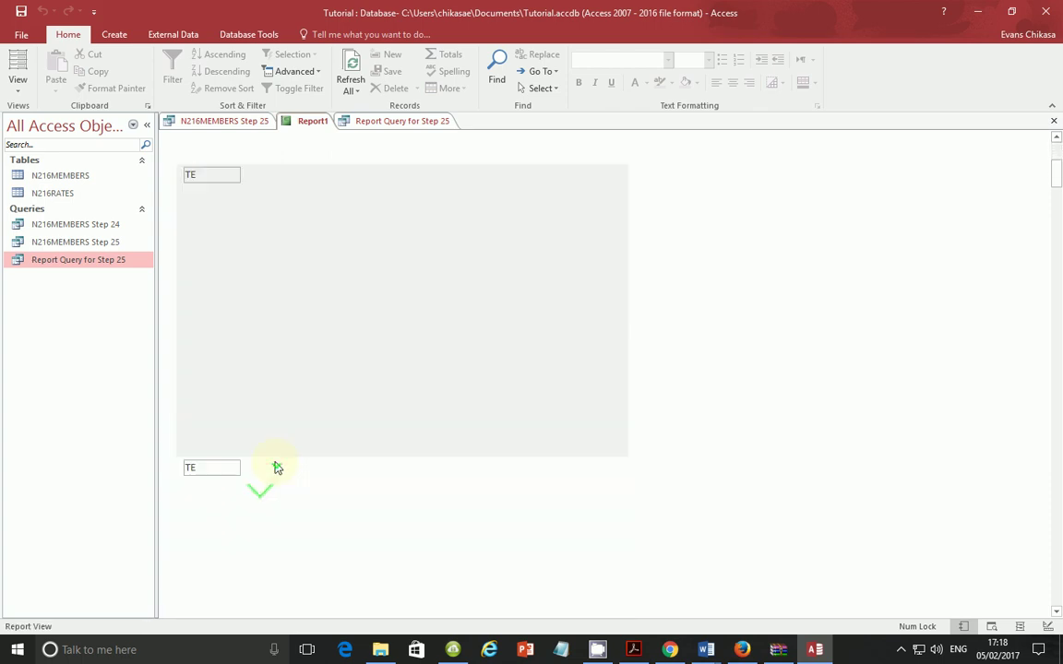
pyautogui.scroll(-3, 247, 401)
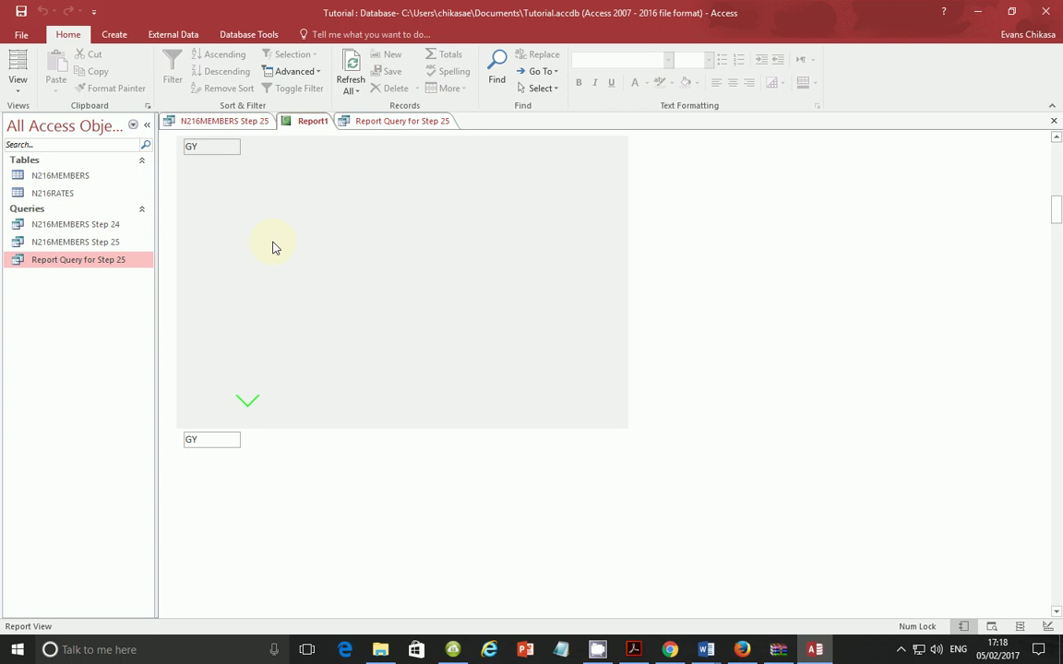
# Step: Drag the Page Footer bar up under the Type box and check the compact rows in Report View
pyautogui.click(17, 96)
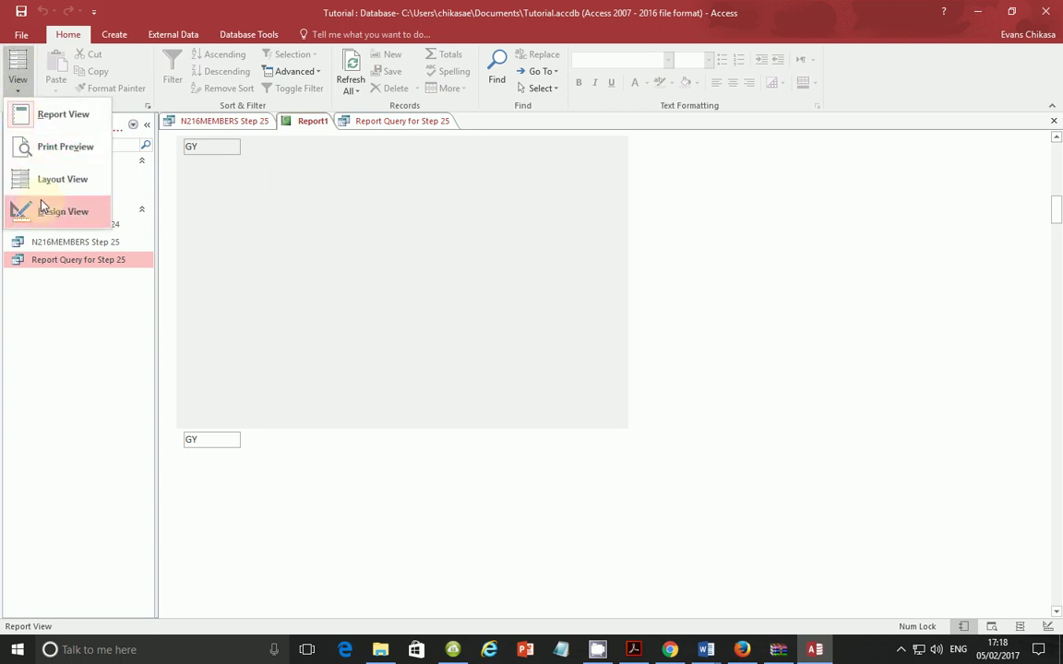
pyautogui.click(42, 208)
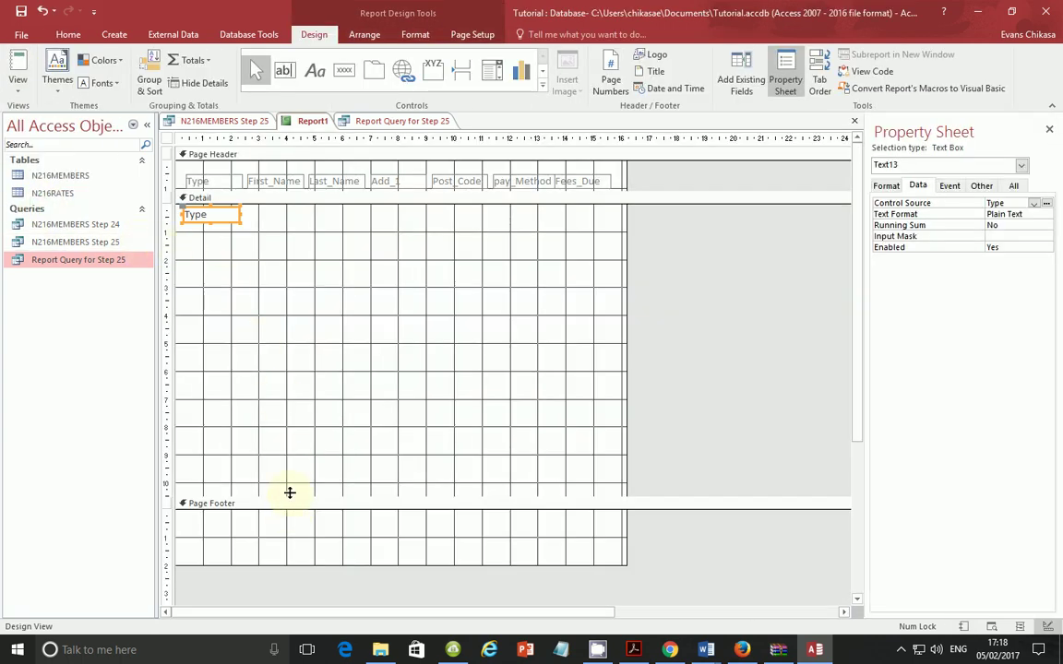
pyautogui.moveTo(284, 497); pyautogui.dragTo(271, 228)
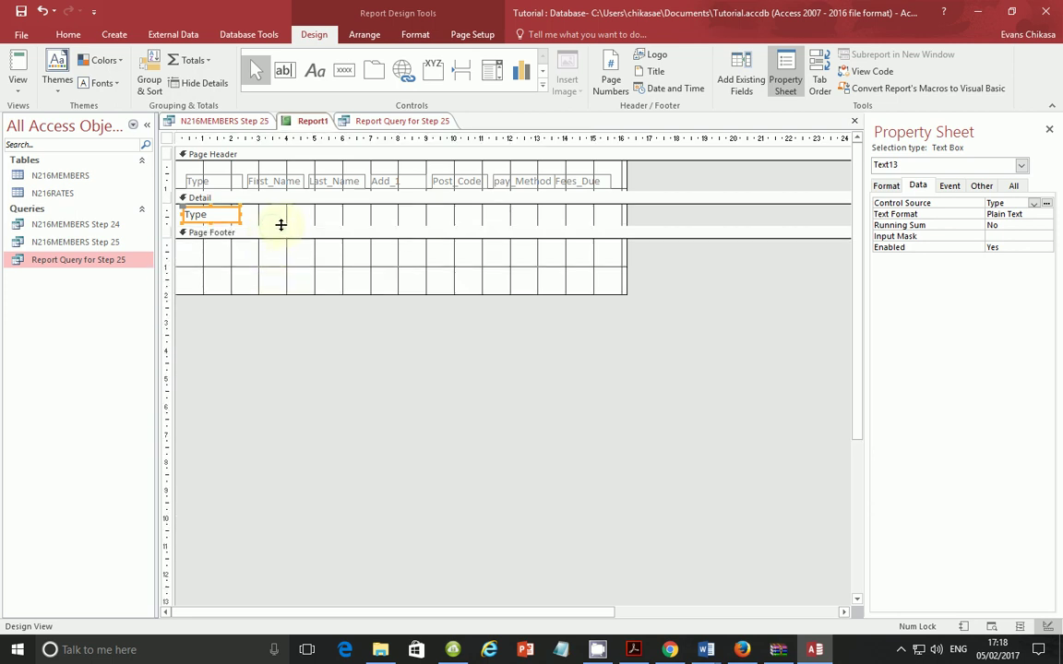
pyautogui.click(280, 226)
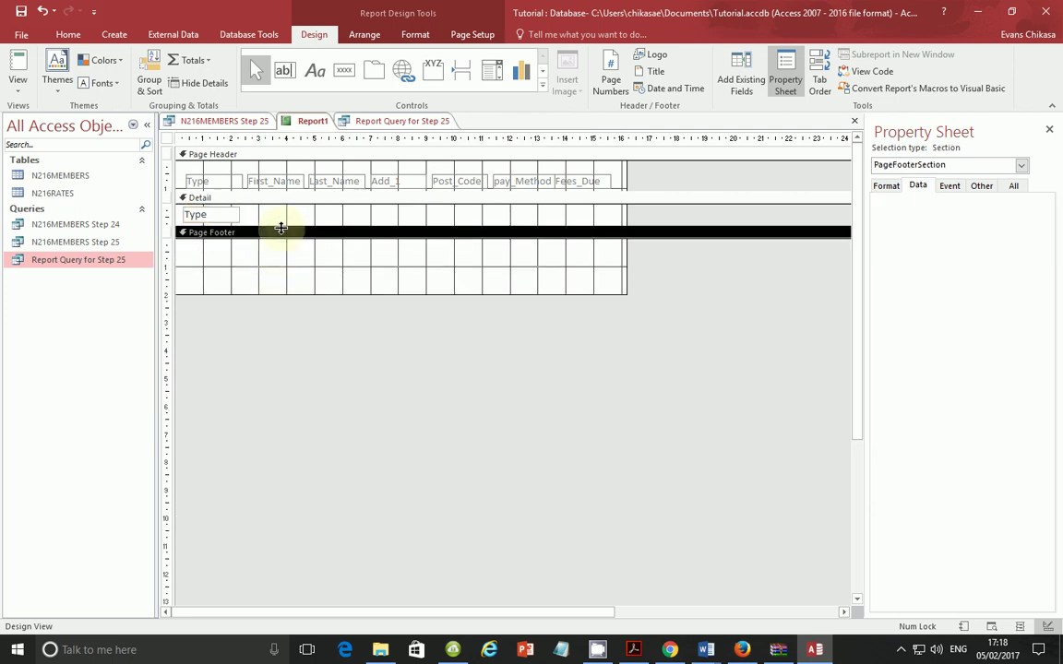
pyautogui.moveTo(278, 226); pyautogui.dragTo(278, 224)
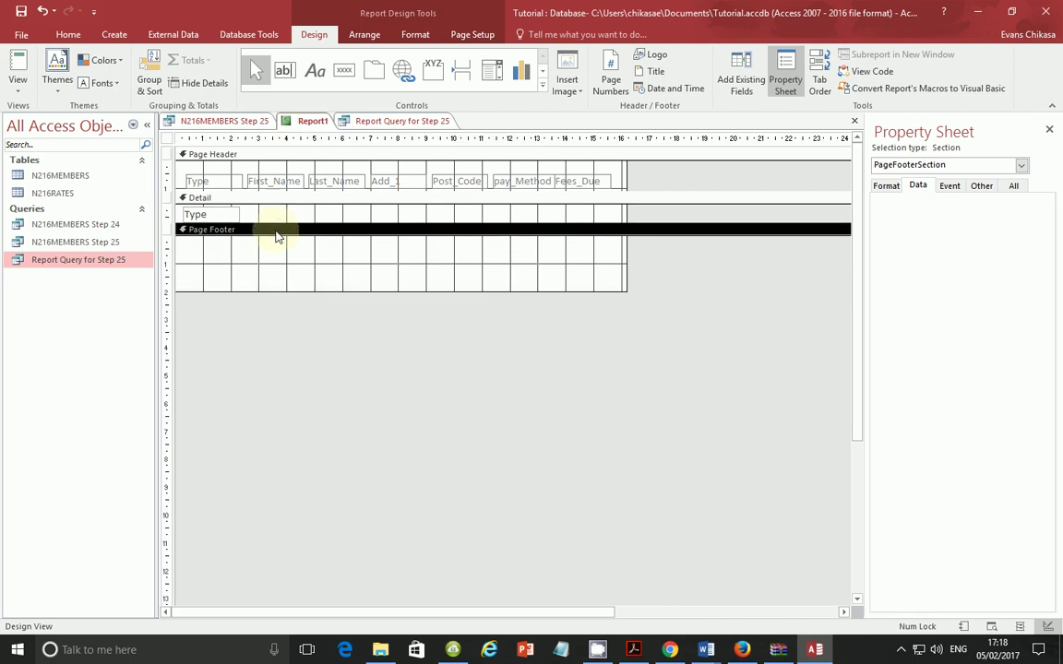
pyautogui.click(17, 90)
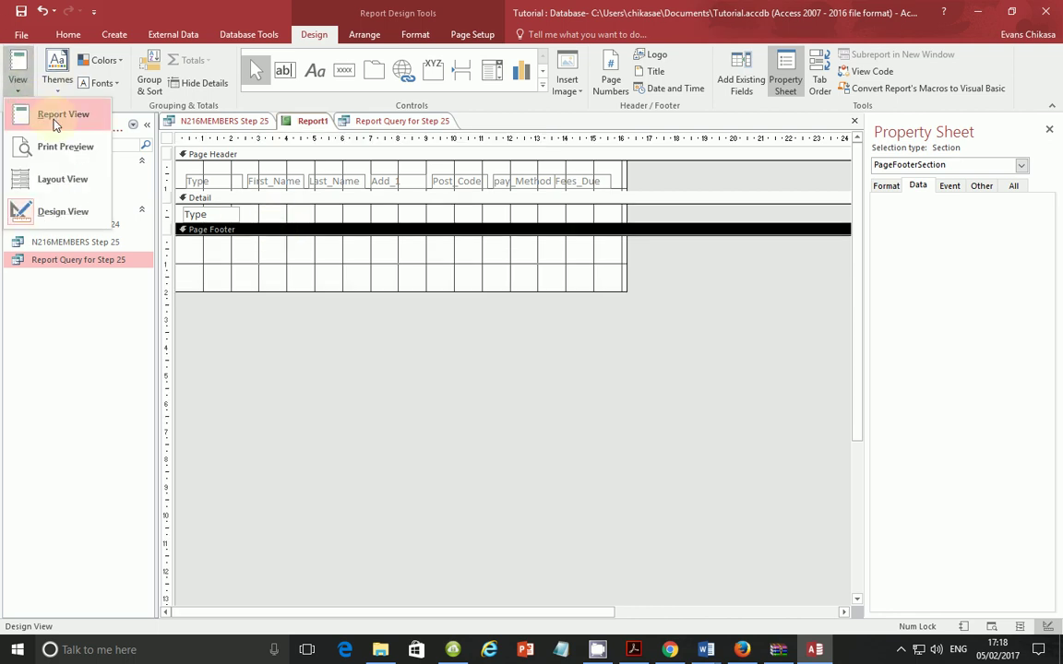
pyautogui.click(53, 114)
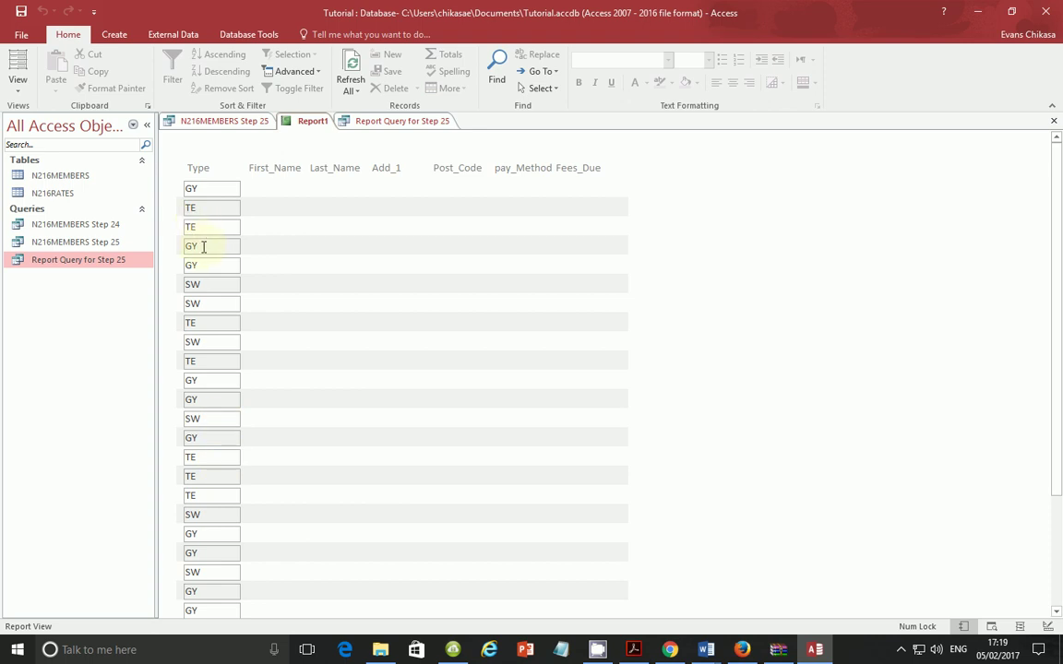
pyautogui.click(14, 83)
pyautogui.click(53, 210)
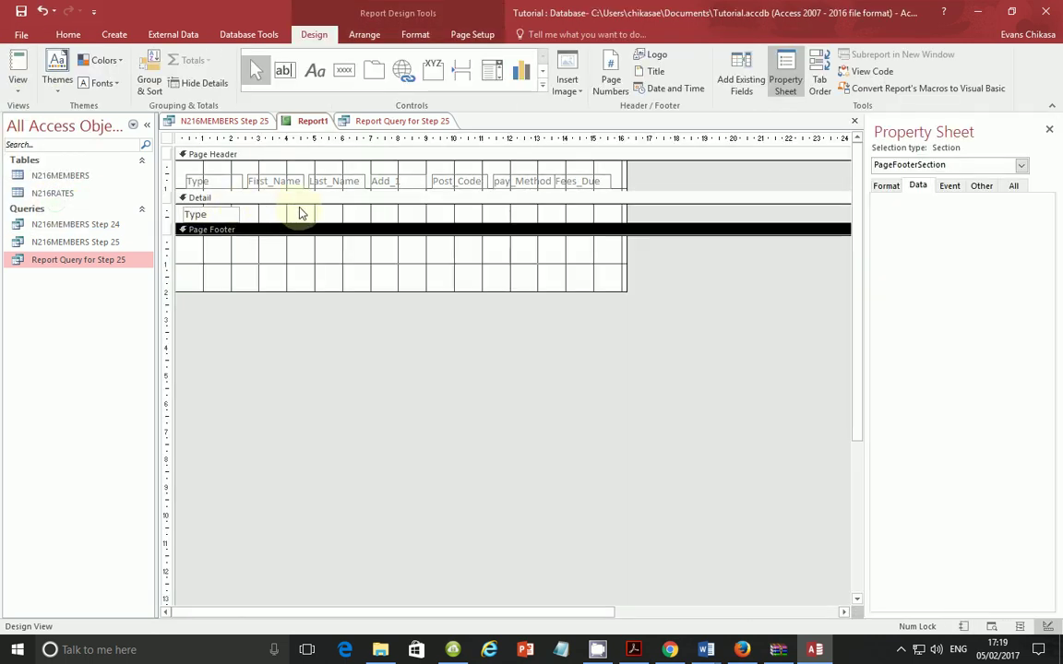
pyautogui.click(284, 71)
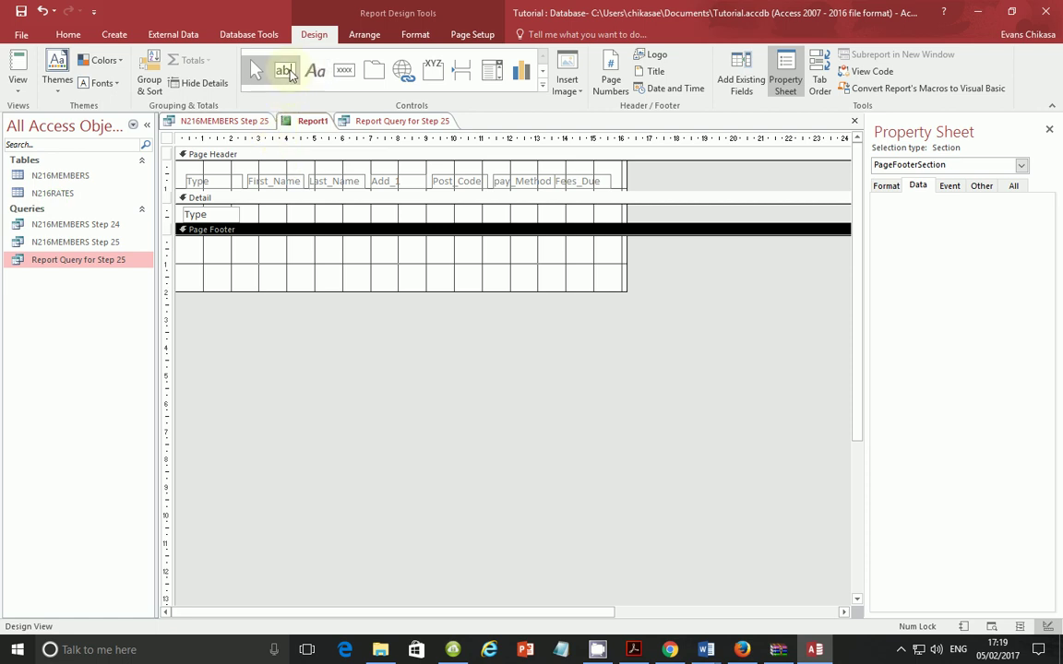
# Step: Add a label-free text box beside Type in Detail and bind it to First_Name
pyautogui.click(316, 213)
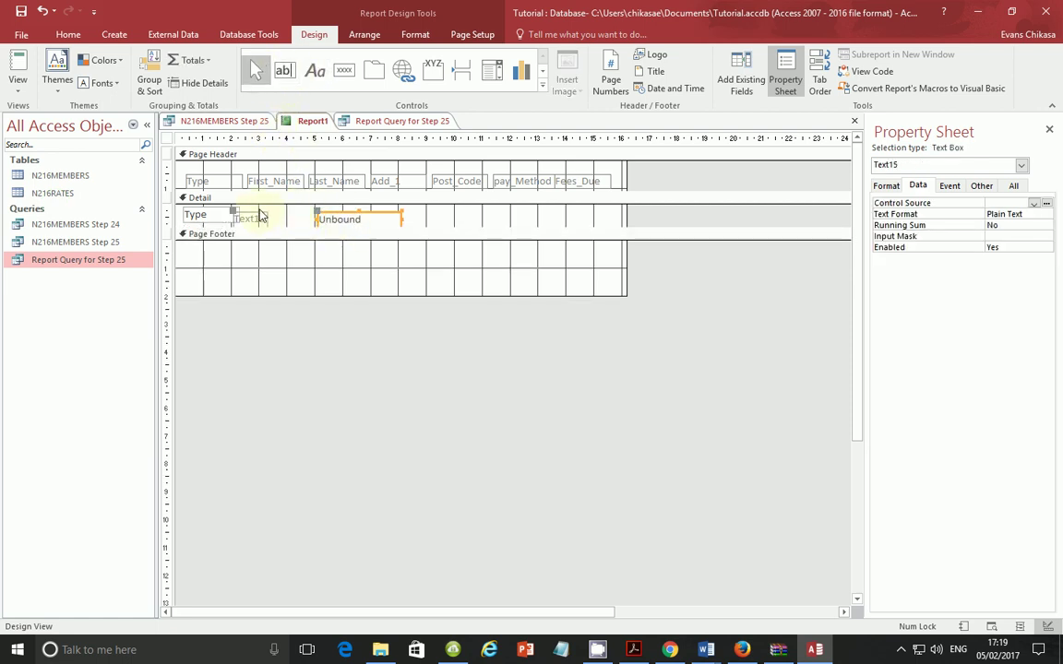
pyautogui.click(257, 216)
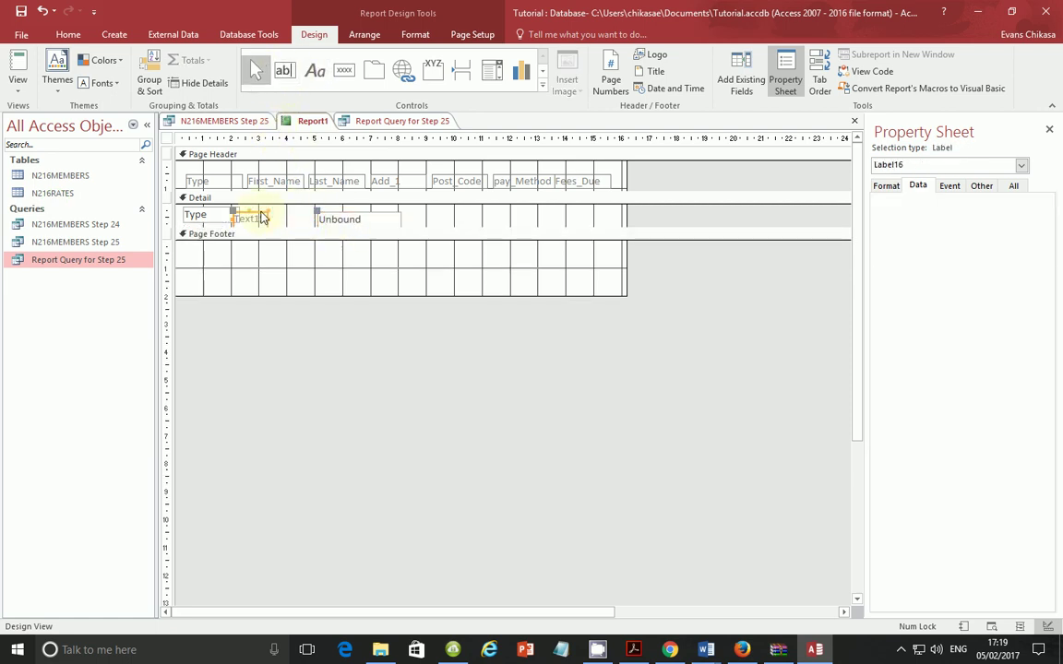
pyautogui.press('Delete')
pyautogui.click(379, 215)
pyautogui.moveTo(375, 213); pyautogui.dragTo(300, 213)
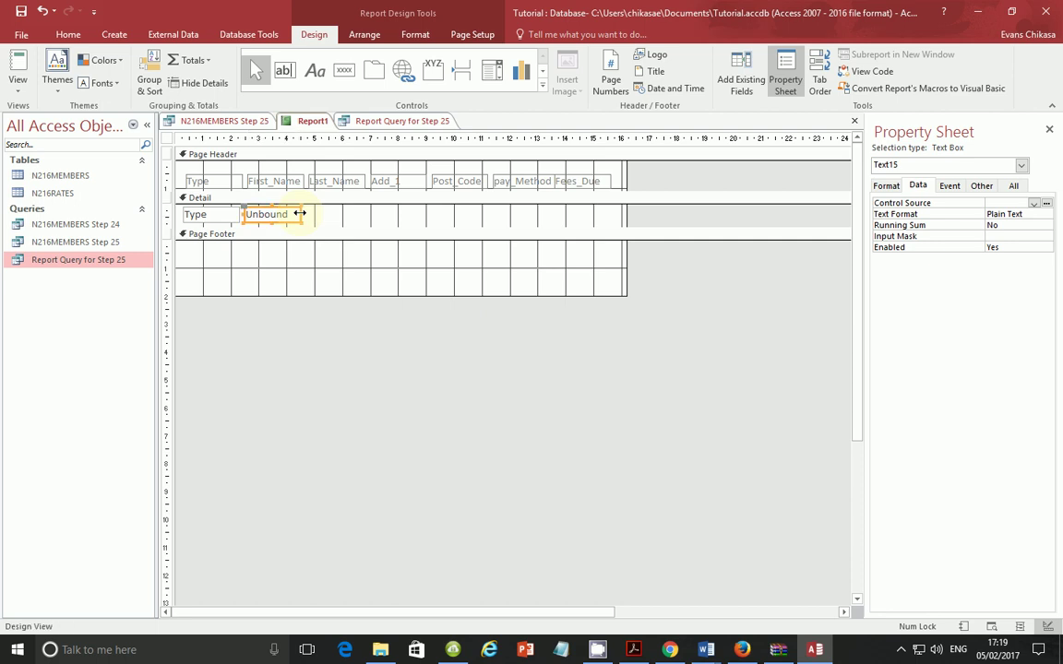
pyautogui.click(294, 214)
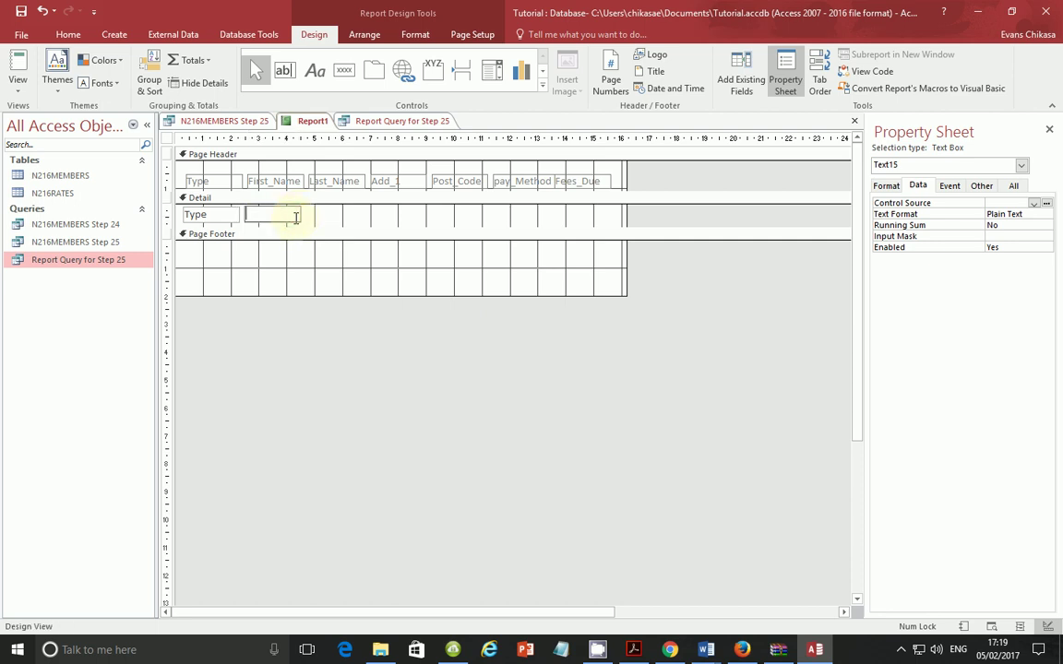
pyautogui.click(987, 204)
pyautogui.click(1034, 204)
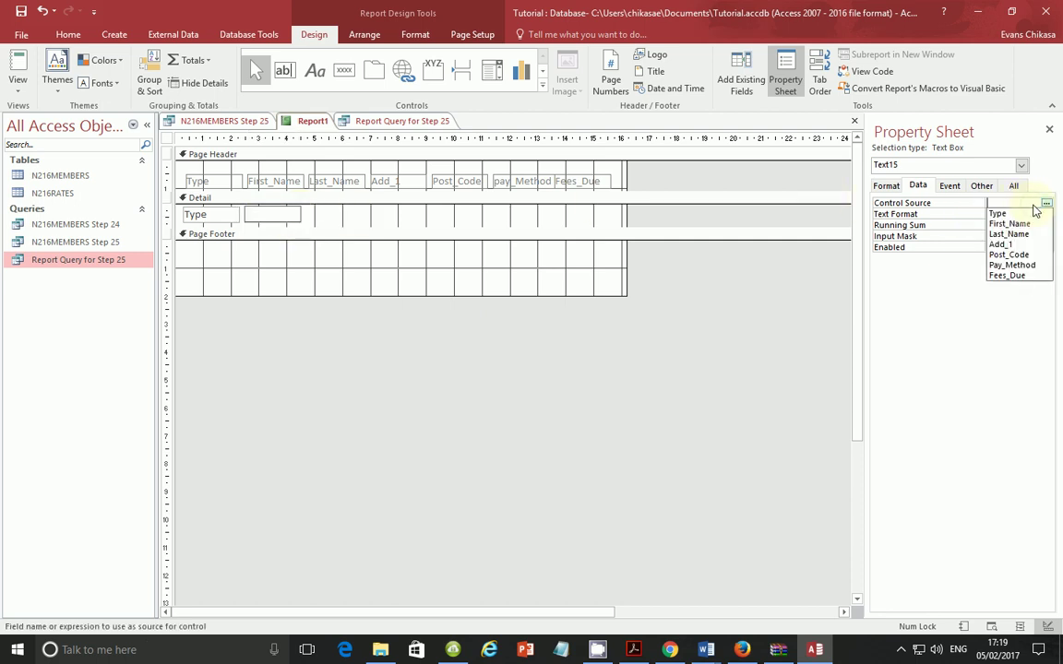
pyautogui.click(1009, 224)
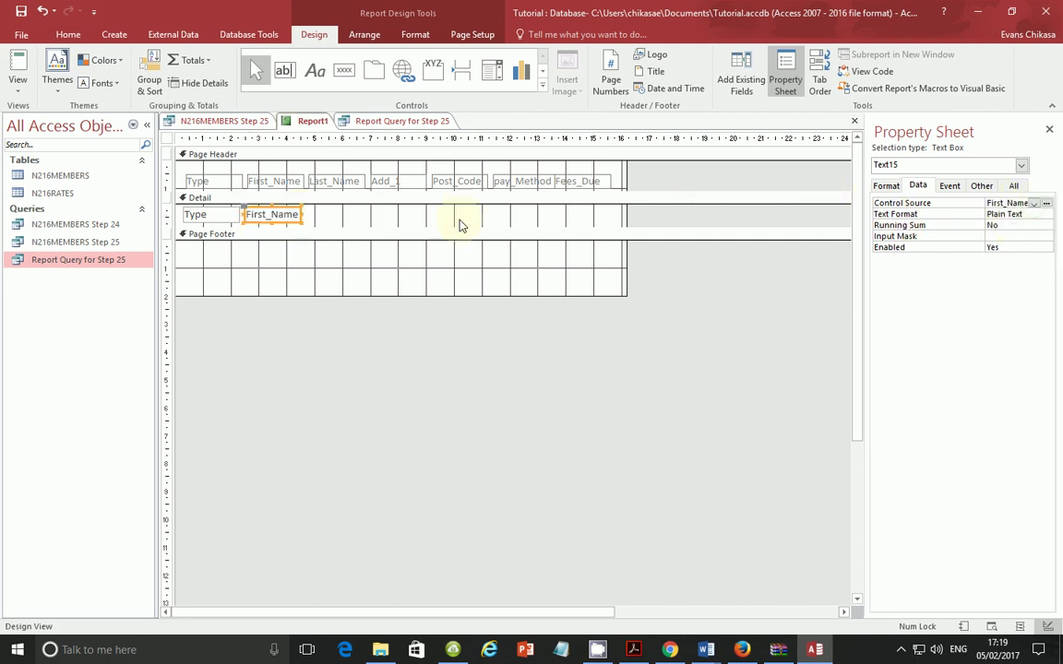
# Step: Add another label-free text box after First_Name and bind it to Last_Name
pyautogui.click(297, 74)
pyautogui.click(382, 212)
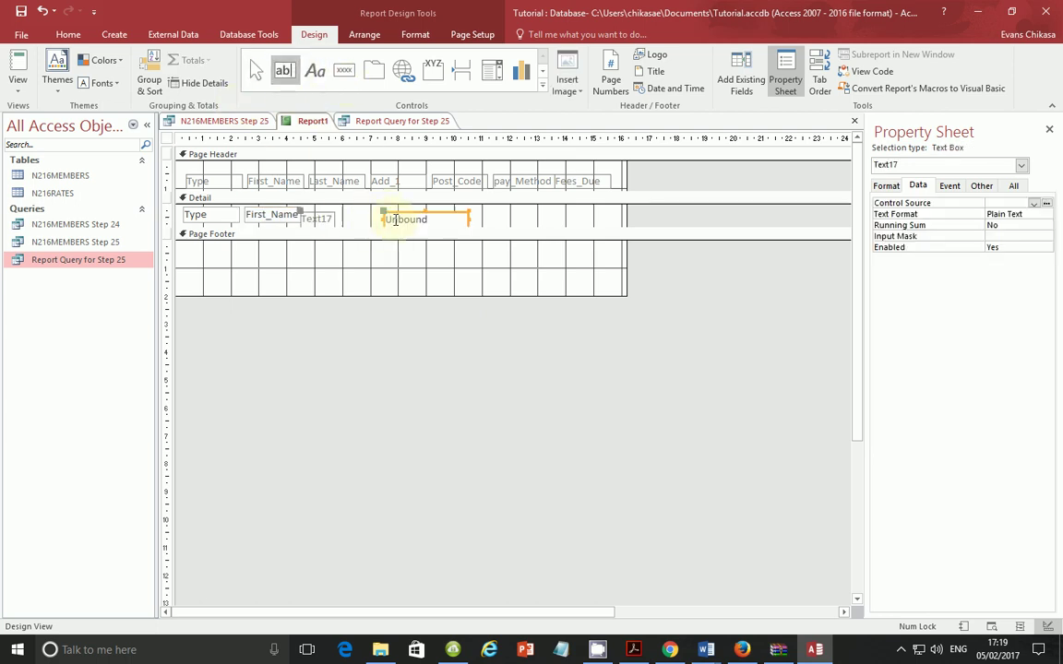
pyautogui.click(329, 218)
pyautogui.press('Delete')
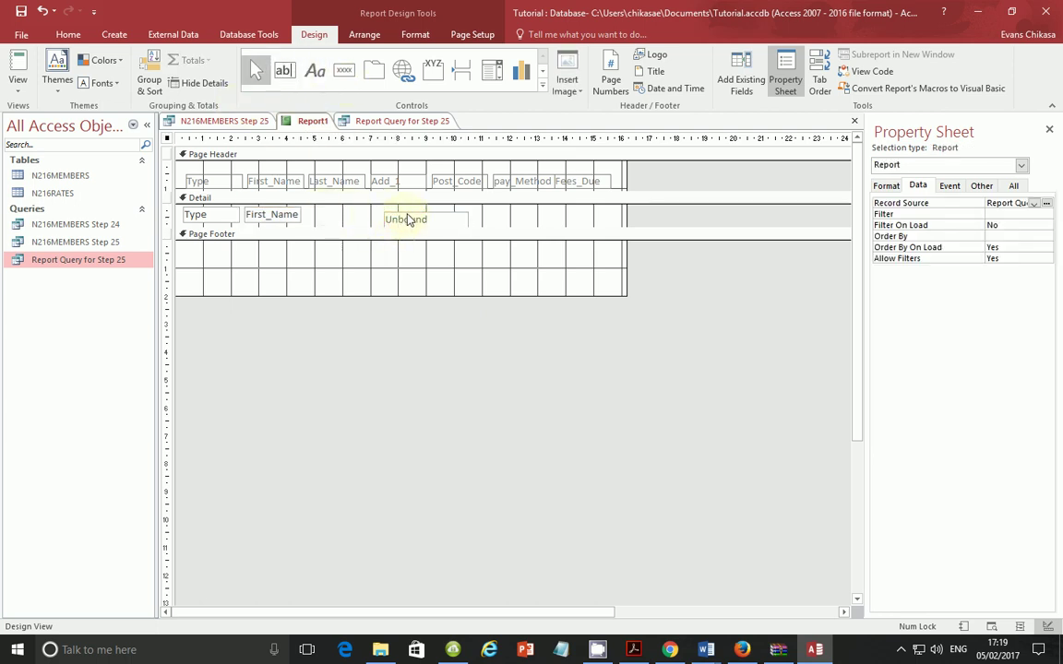
pyautogui.click(408, 219)
pyautogui.moveTo(409, 214); pyautogui.dragTo(358, 214)
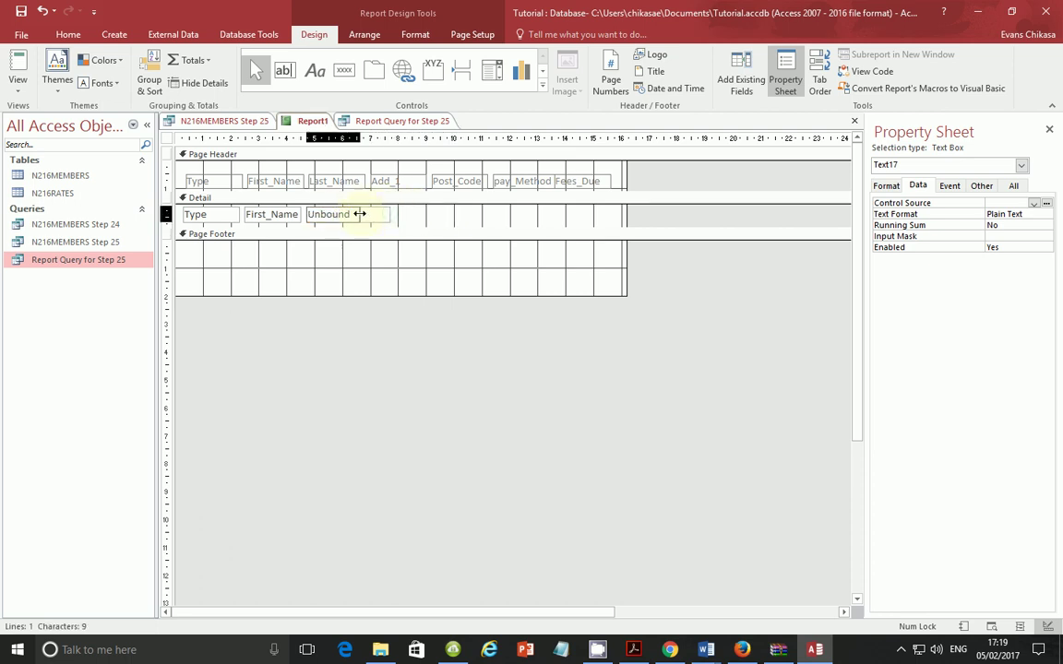
pyautogui.click(349, 214)
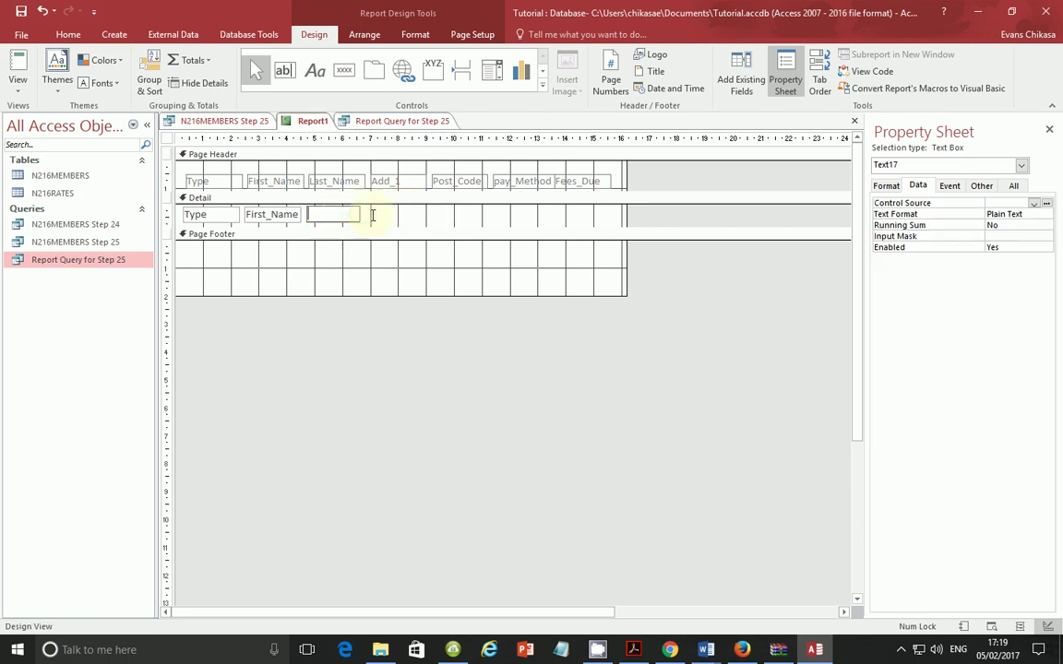
pyautogui.click(1033, 204)
pyautogui.click(1005, 234)
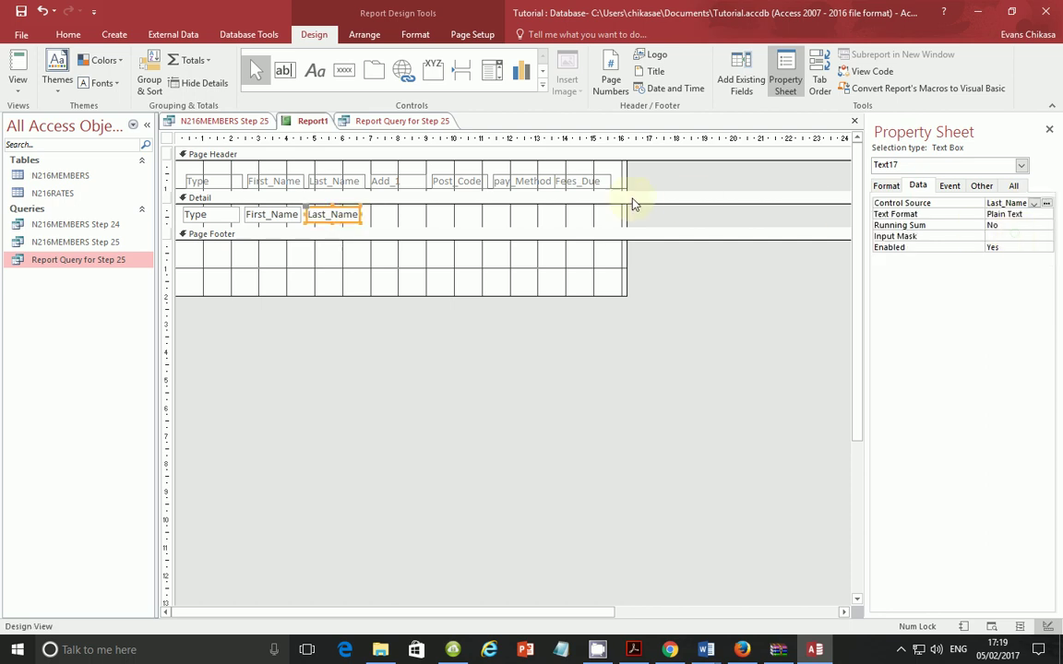
pyautogui.click(284, 70)
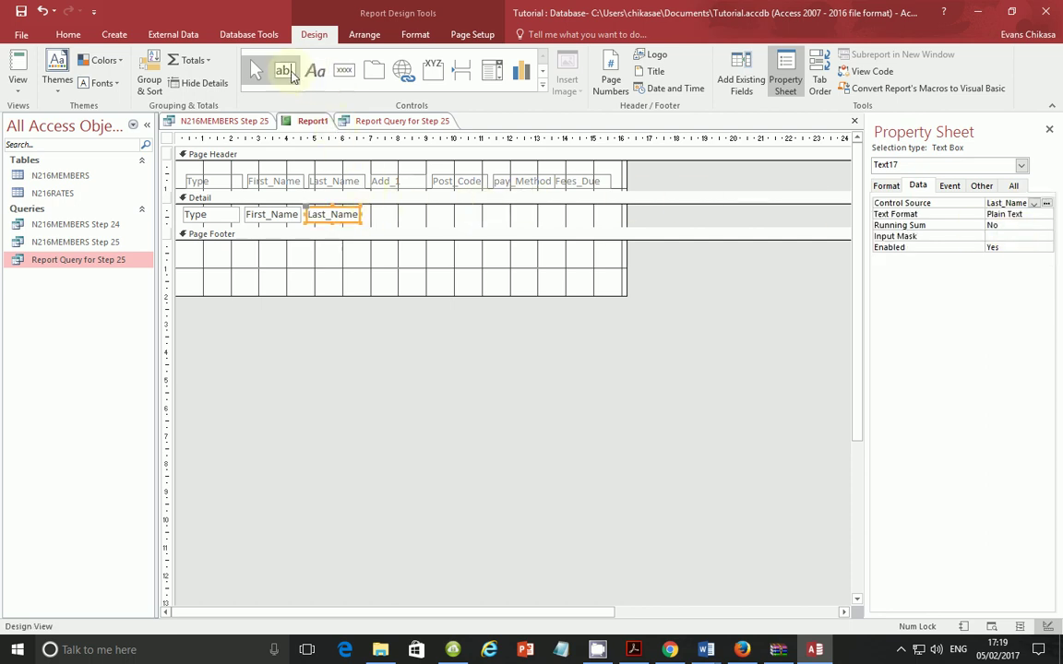
# Step: Add a label-free text box beside Last_Name and bind it to Add_1
pyautogui.click(375, 210)
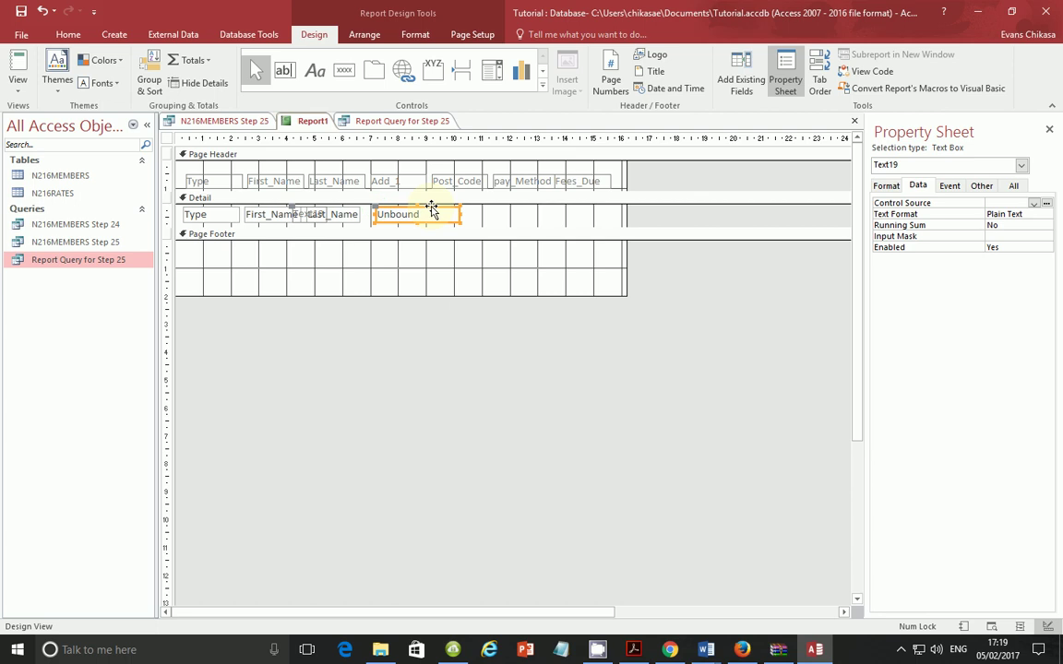
pyautogui.moveTo(432, 209); pyautogui.dragTo(477, 210)
pyautogui.click(369, 216)
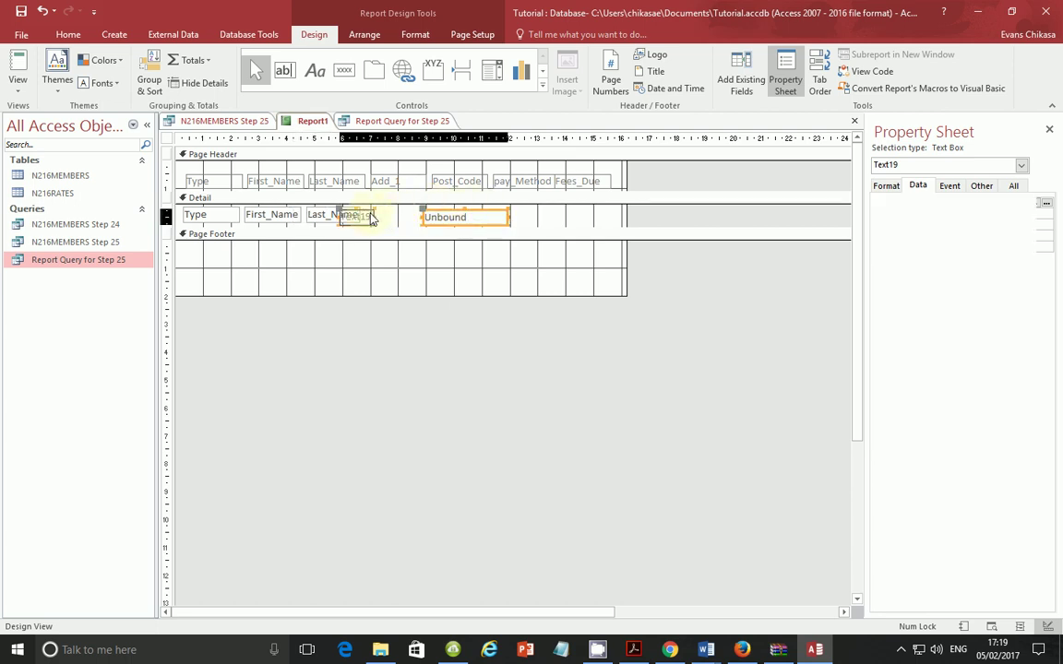
pyautogui.press('Delete')
pyautogui.click(454, 217)
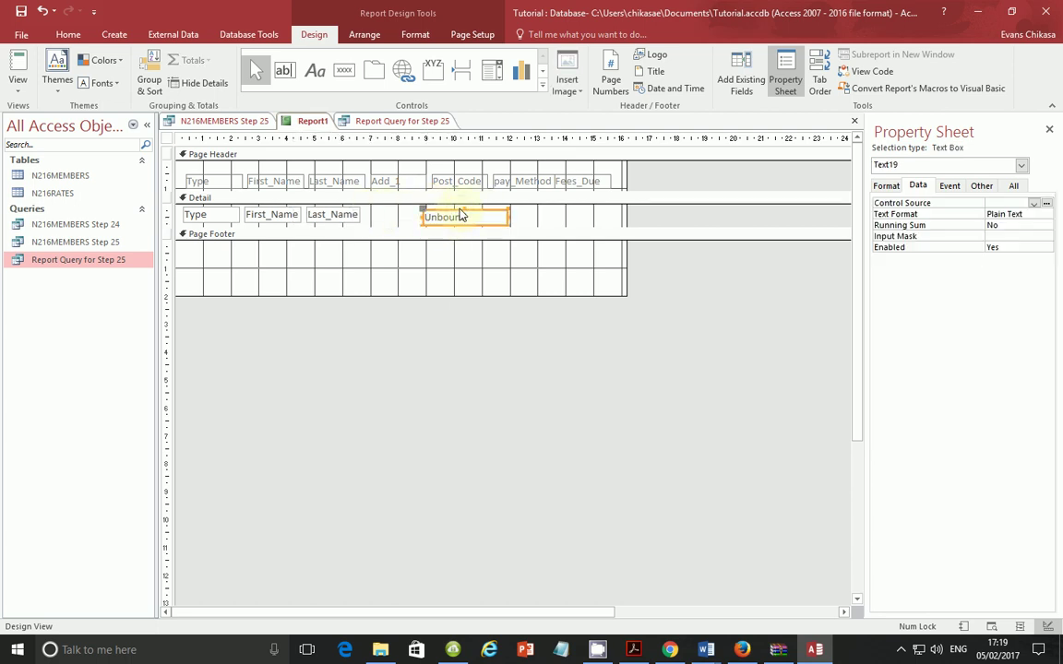
pyautogui.moveTo(446, 216); pyautogui.dragTo(421, 214)
pyautogui.click(410, 214)
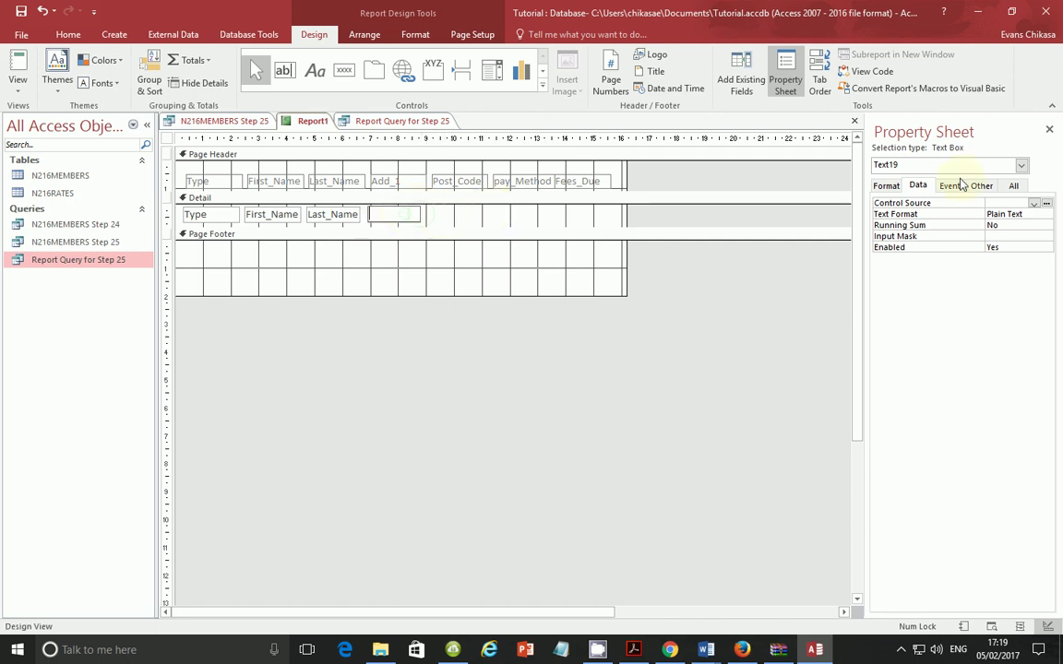
pyautogui.click(1034, 204)
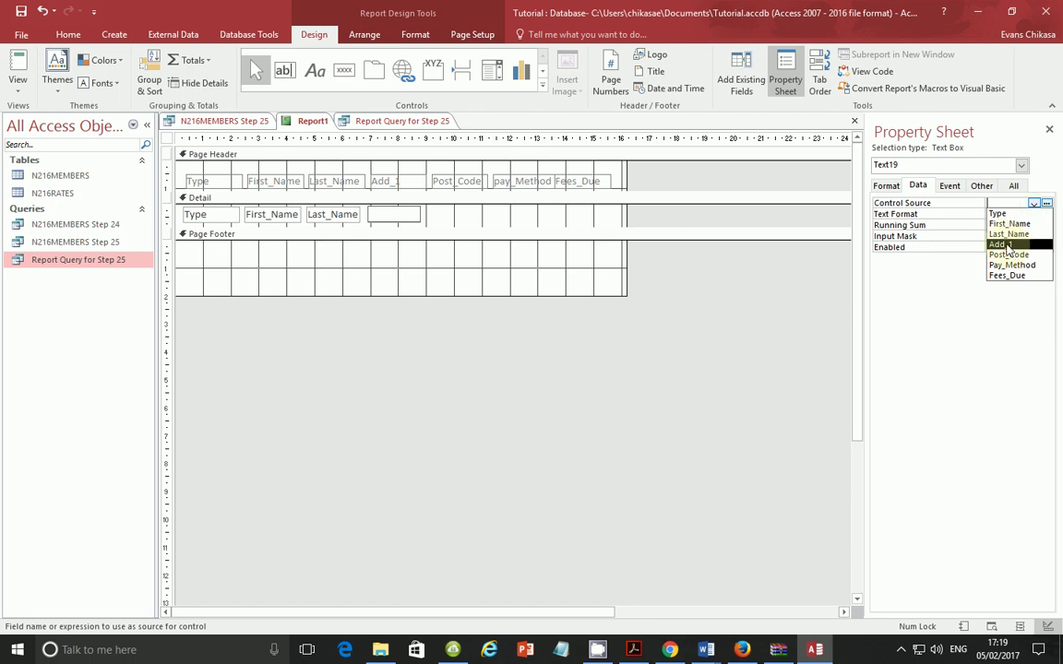
pyautogui.click(1000, 244)
# Step: Add another label-free text box beside Add_1 and bind it to Post_Code
pyautogui.click(283, 70)
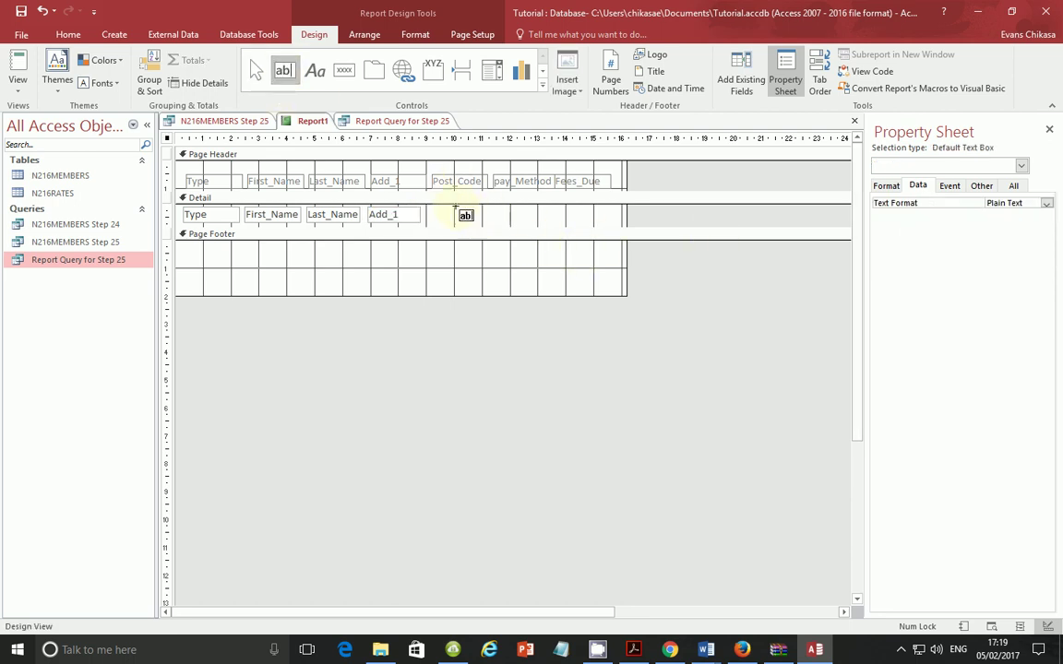
pyautogui.click(435, 210)
pyautogui.moveTo(492, 212); pyautogui.dragTo(531, 210)
pyautogui.click(427, 216)
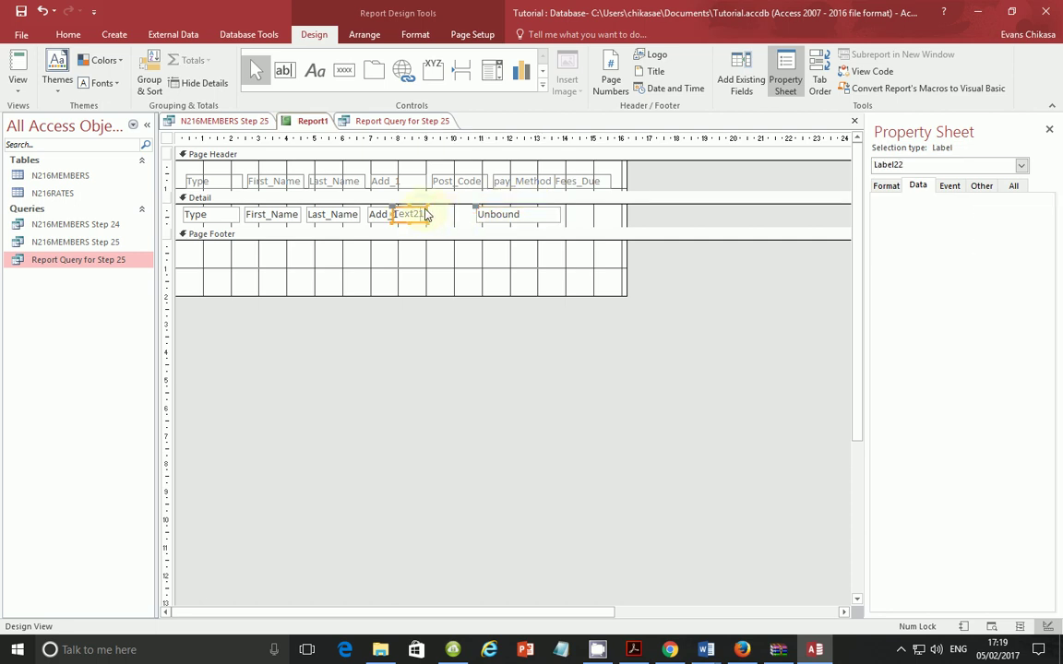
pyautogui.press('Delete')
pyautogui.click(533, 214)
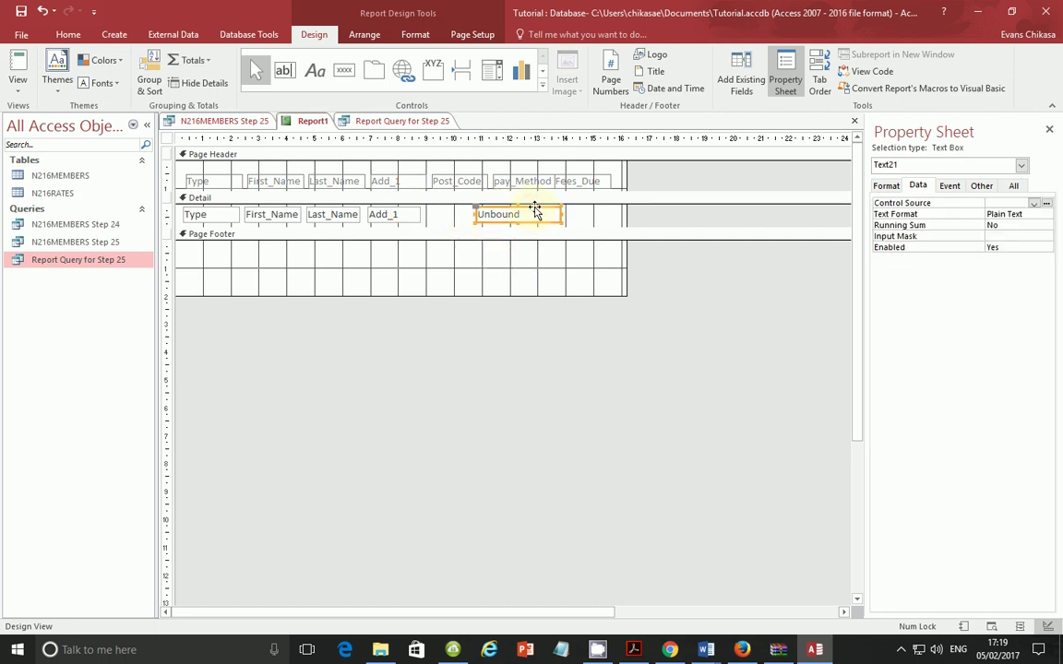
pyautogui.moveTo(541, 209); pyautogui.dragTo(484, 214)
pyautogui.click(467, 214)
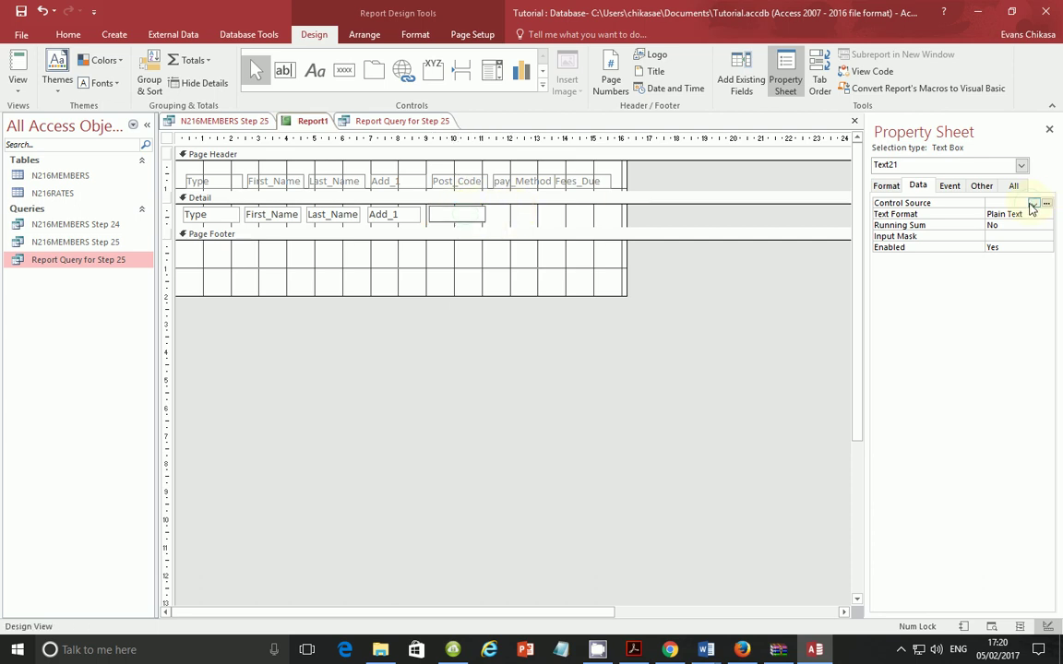
pyautogui.click(1034, 203)
pyautogui.click(1006, 253)
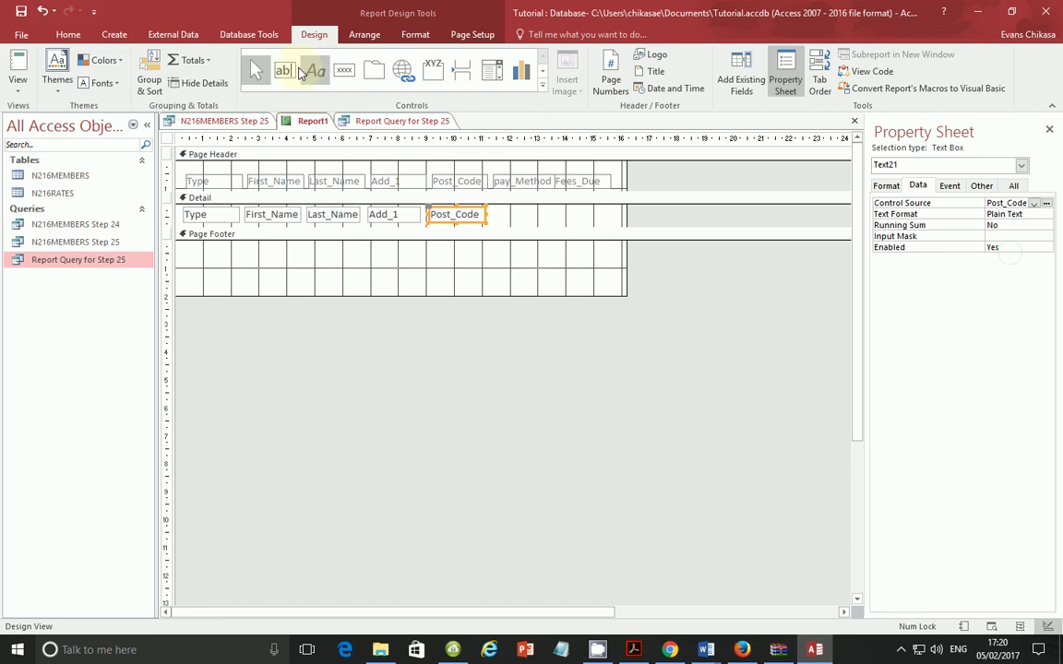
pyautogui.click(284, 70)
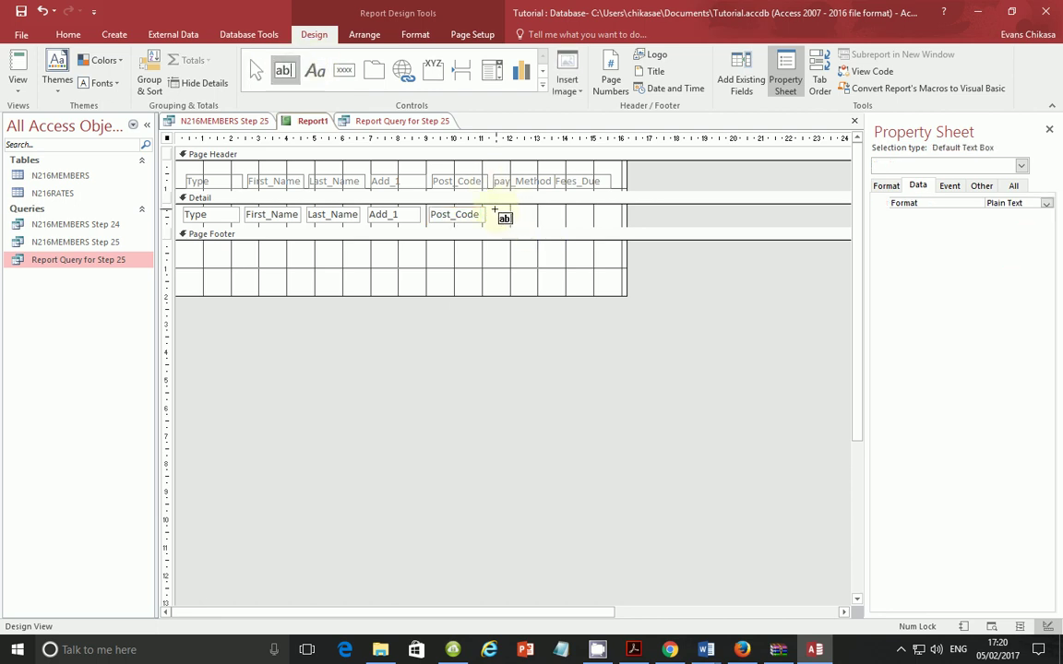
# Step: Add a label-free text box beside Post_Code and bind it to Pay_Method
pyautogui.click(495, 214)
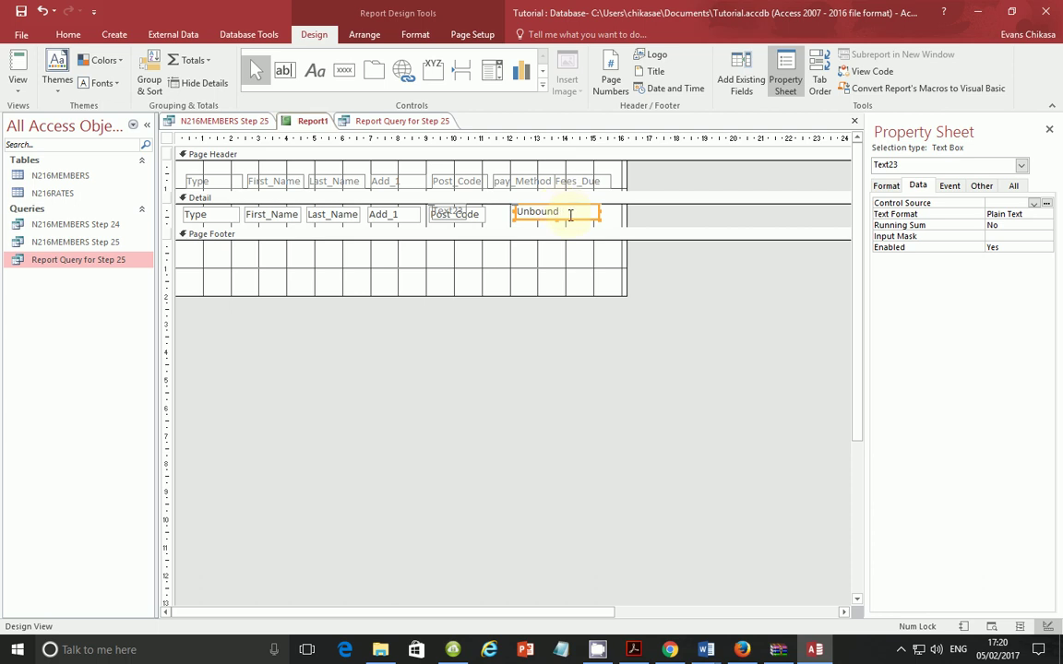
pyautogui.moveTo(566, 222); pyautogui.dragTo(590, 224)
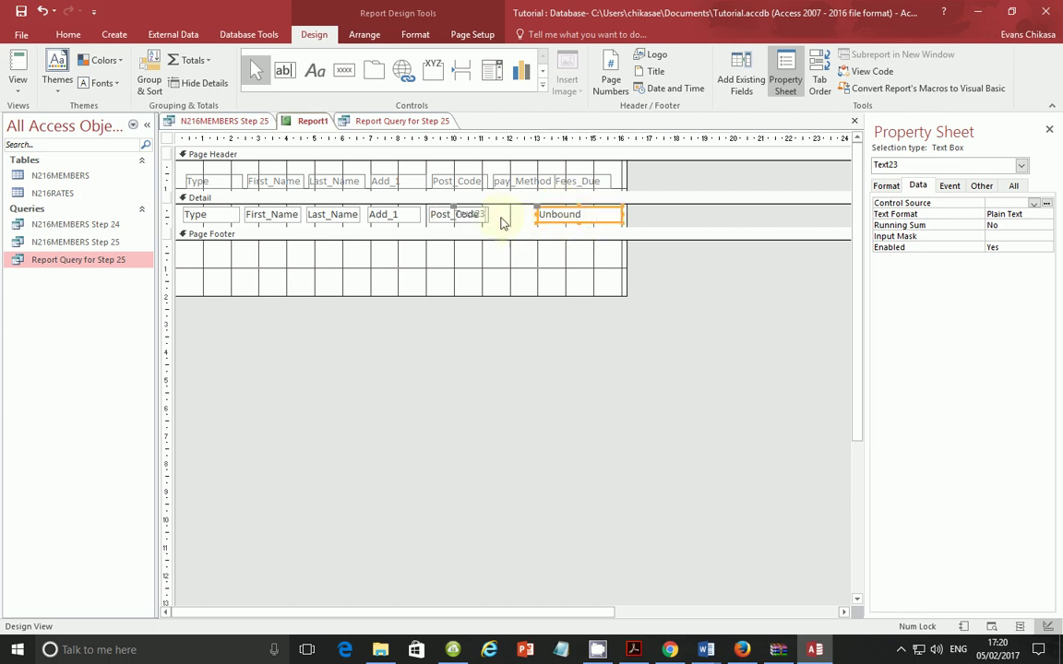
pyautogui.click(487, 214)
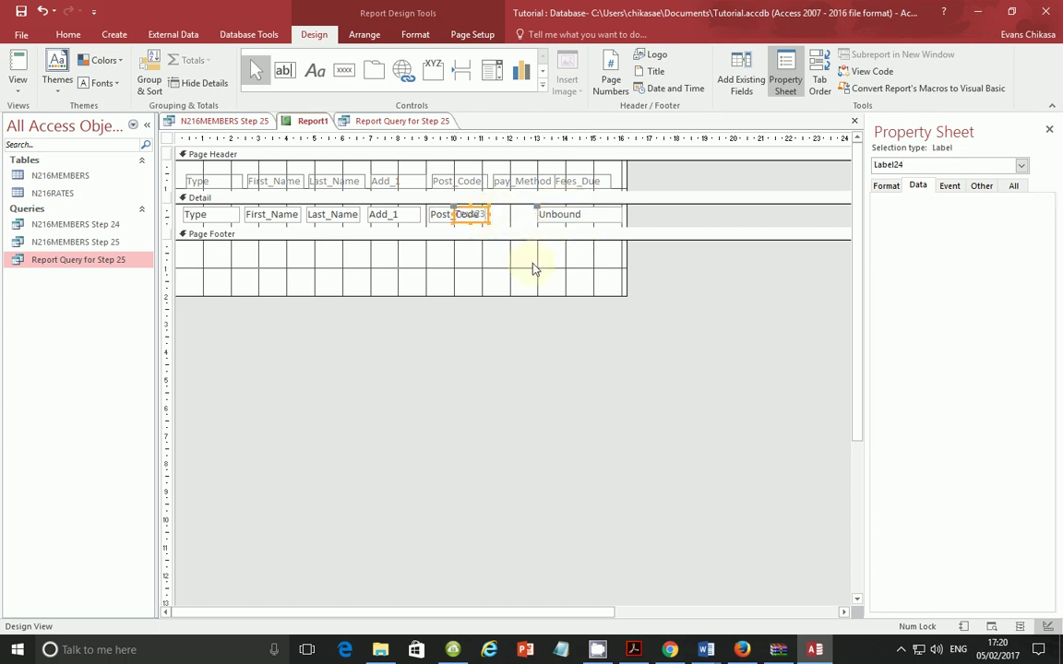
pyautogui.press('Delete')
pyautogui.click(590, 211)
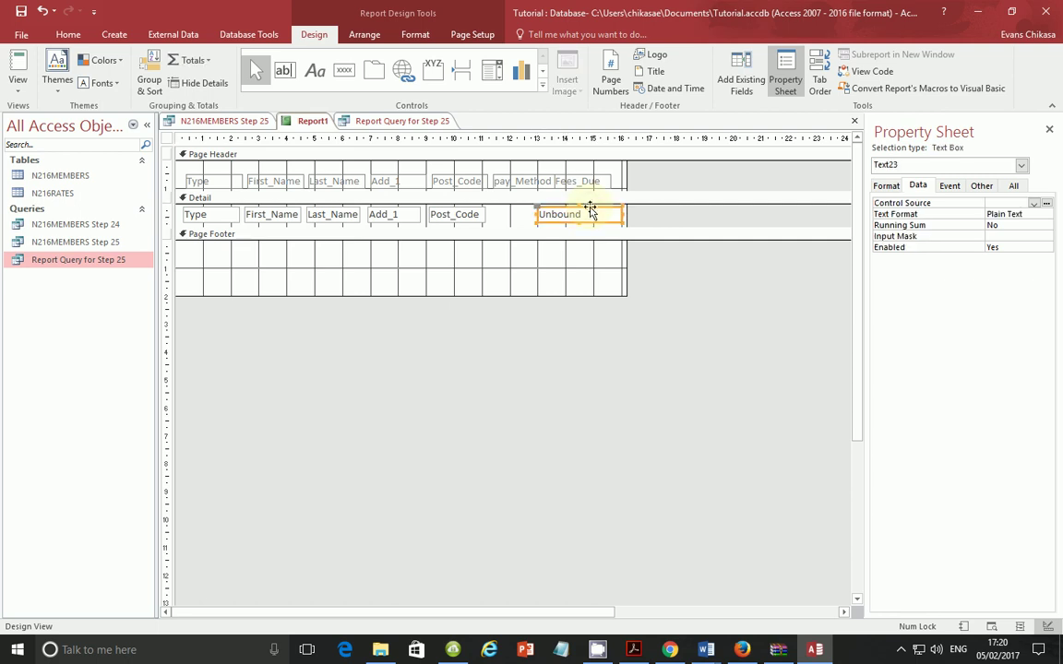
pyautogui.moveTo(590, 211)
pyautogui.mouseDown()
pyautogui.moveTo(543, 207)
pyautogui.moveTo(549, 213)
pyautogui.mouseUp()
pyautogui.click(534, 215)
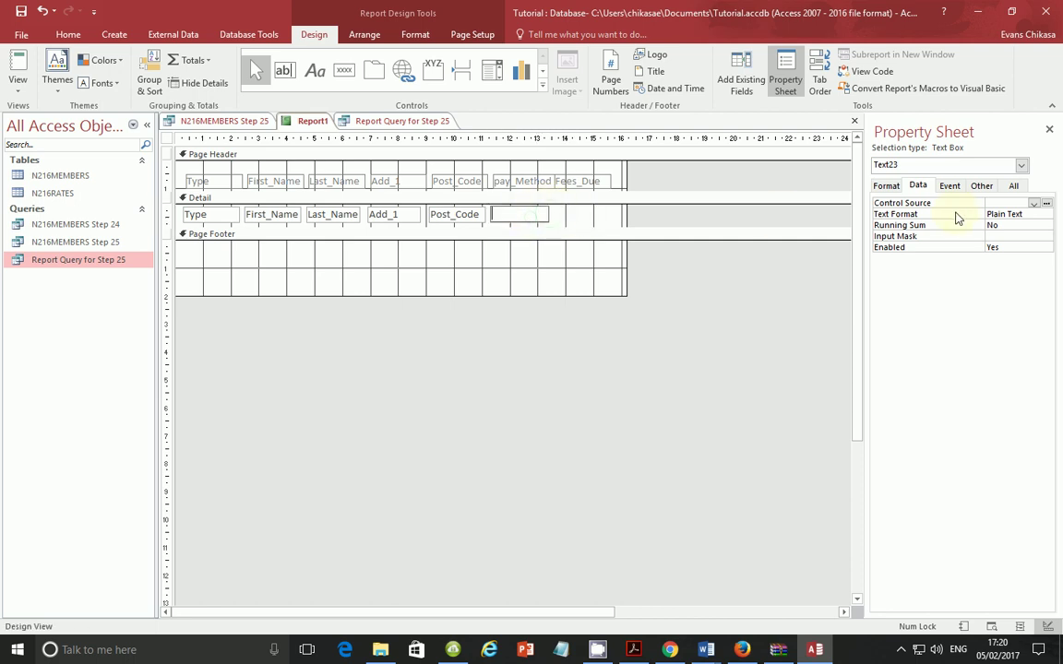
pyautogui.click(1033, 202)
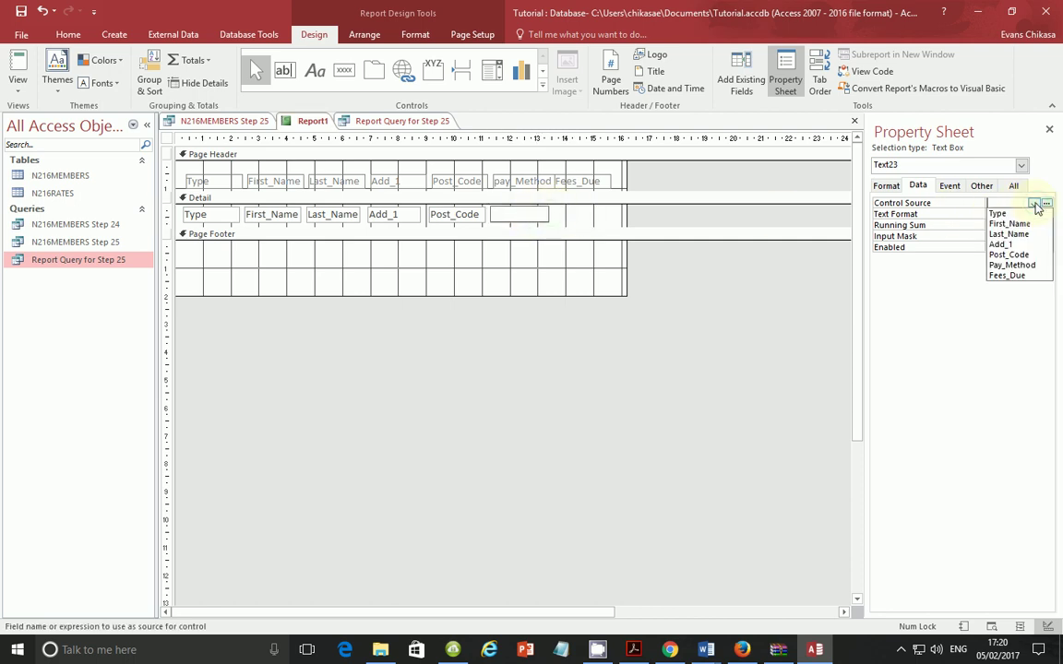
pyautogui.click(1007, 266)
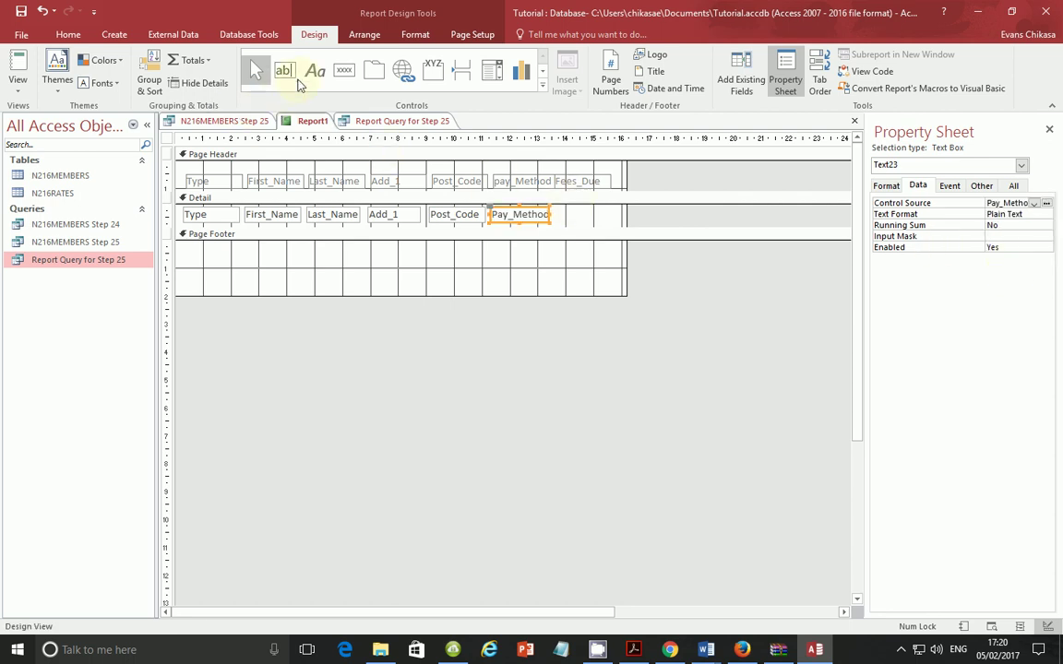
# Step: Add a final label-free text box after Pay_Method and bind it to Fees_Due
pyautogui.click(285, 70)
pyautogui.click(593, 215)
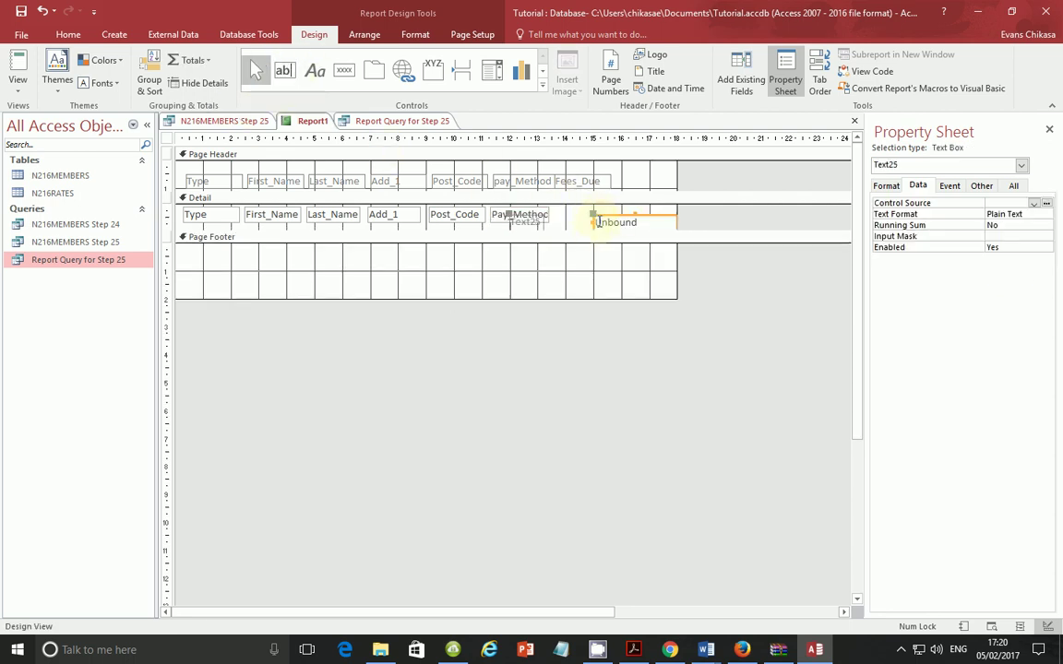
pyautogui.click(543, 225)
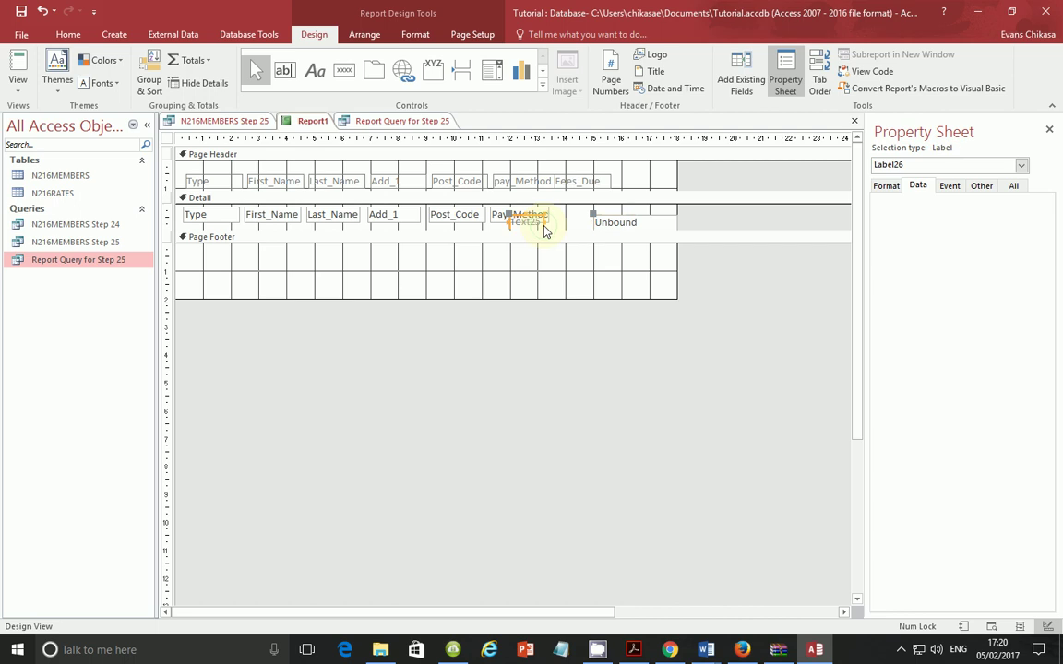
pyautogui.press('Delete')
pyautogui.moveTo(612, 221)
pyautogui.mouseDown()
pyautogui.moveTo(587, 207)
pyautogui.moveTo(602, 216)
pyautogui.mouseUp()
pyautogui.click(606, 218)
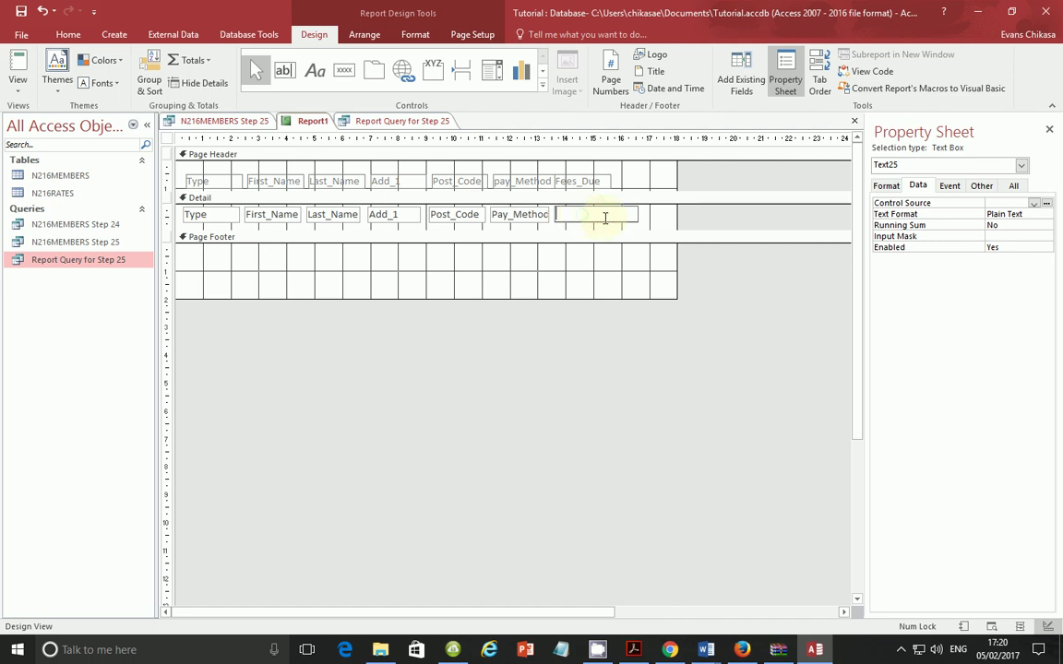
pyautogui.click(1033, 203)
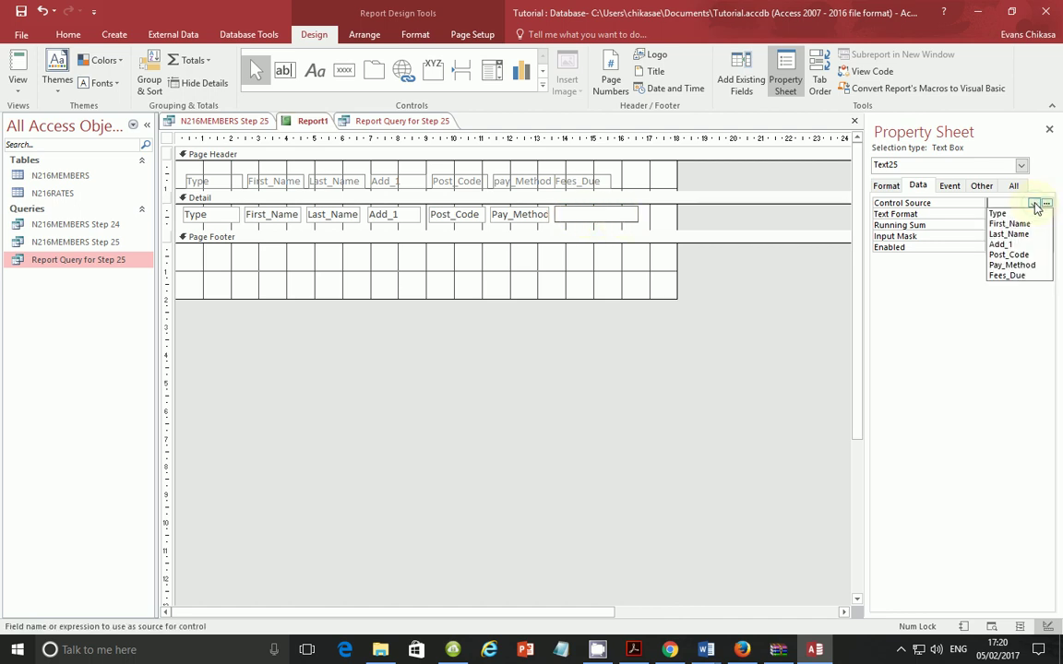
pyautogui.click(1010, 276)
# Step: Narrow the report to end just after Fees_Due and view the member records in Report View
pyautogui.click(634, 215)
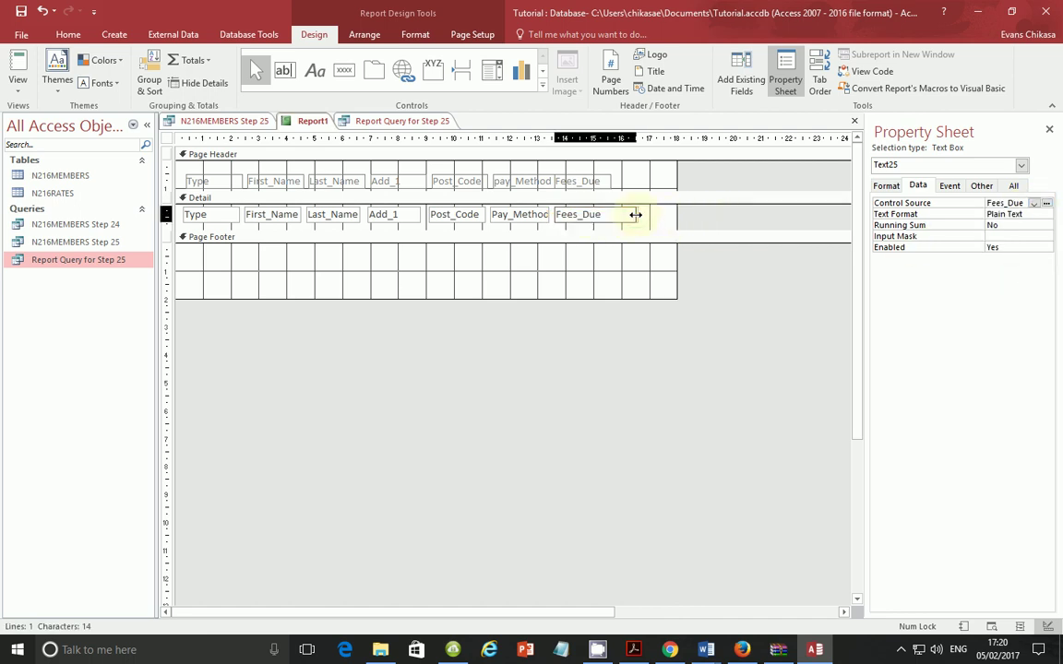
pyautogui.click(614, 214)
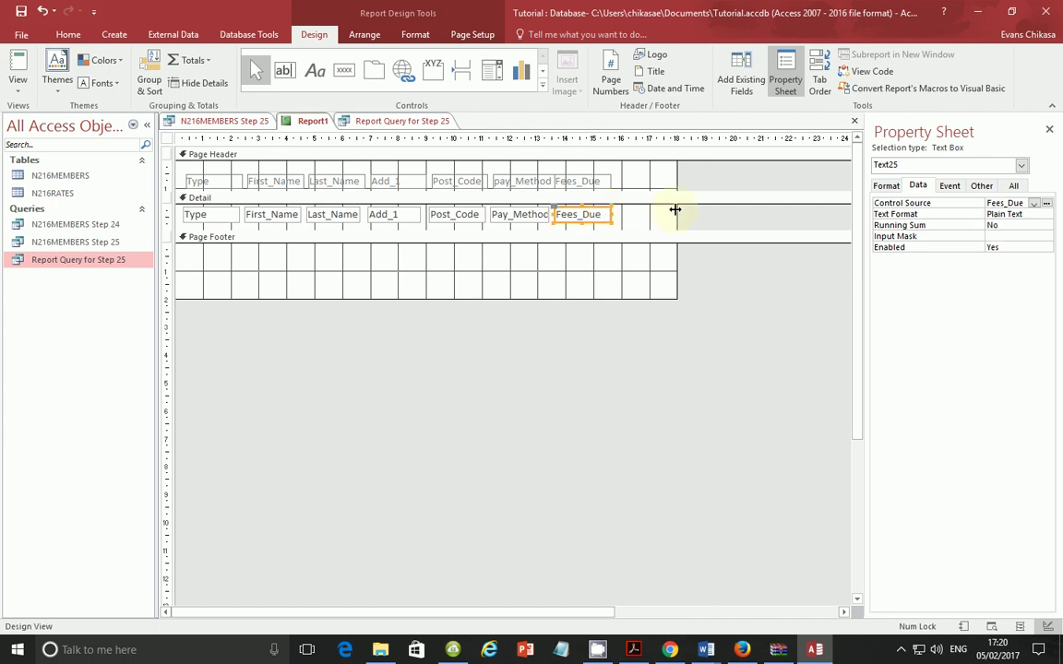
pyautogui.moveTo(675, 213); pyautogui.dragTo(632, 213)
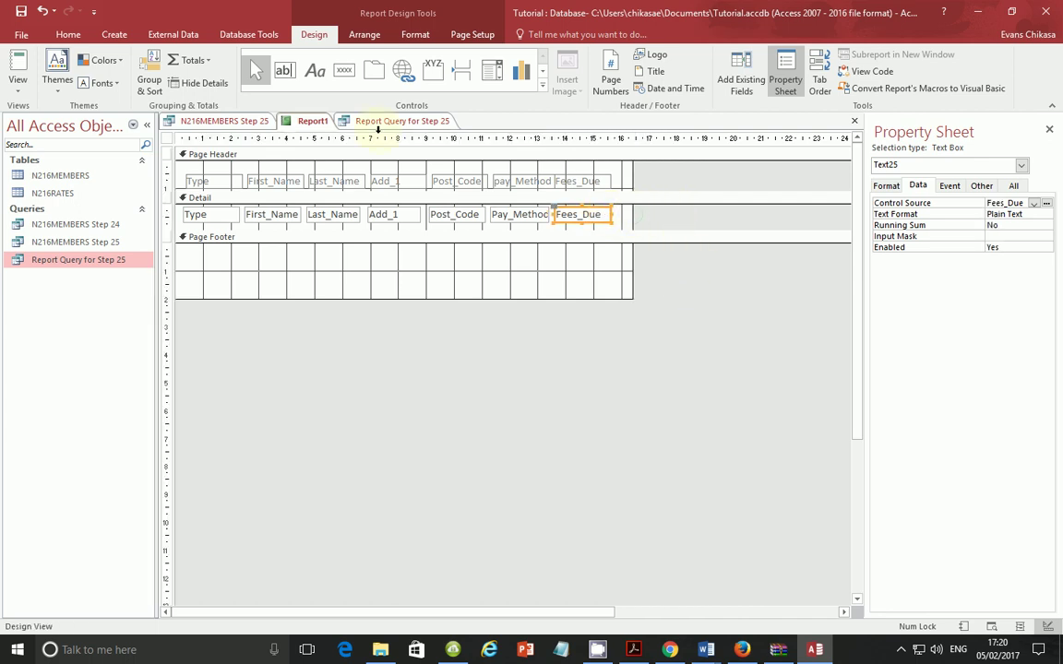
pyautogui.click(28, 90)
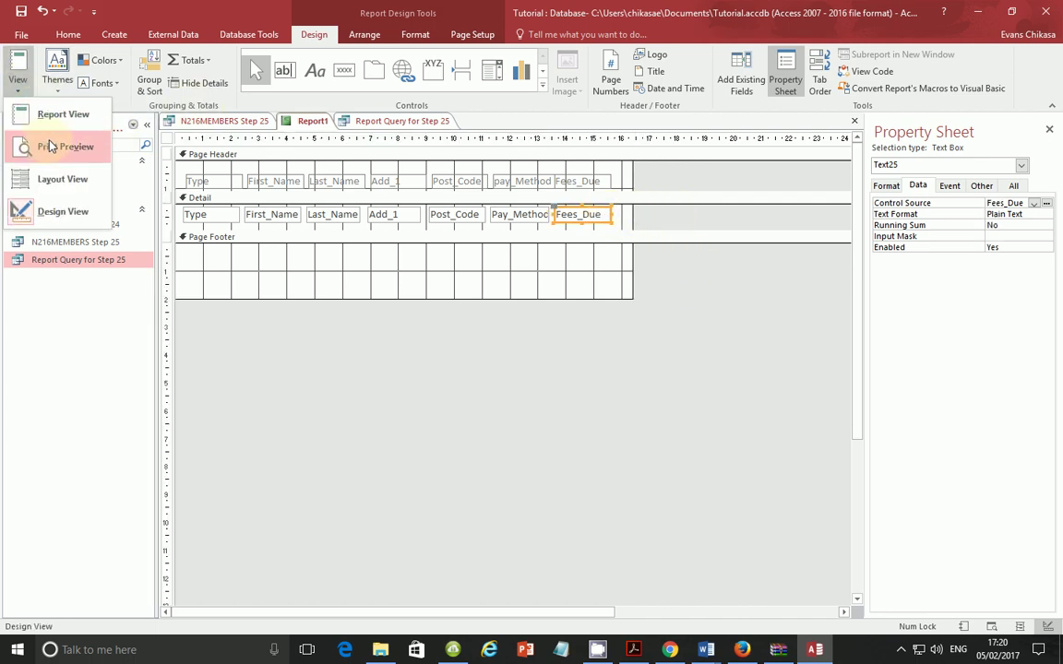
pyautogui.click(64, 111)
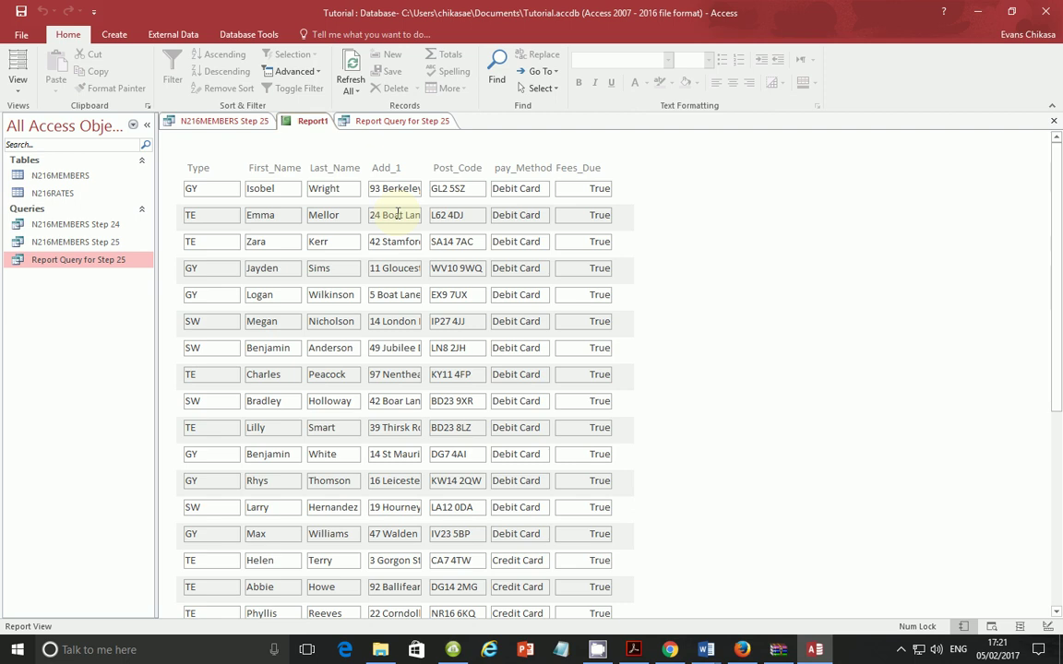
# Step: In Design View, move the Post_Code, pay_Method and Fees_Due headings and fields to the right
pyautogui.click(17, 83)
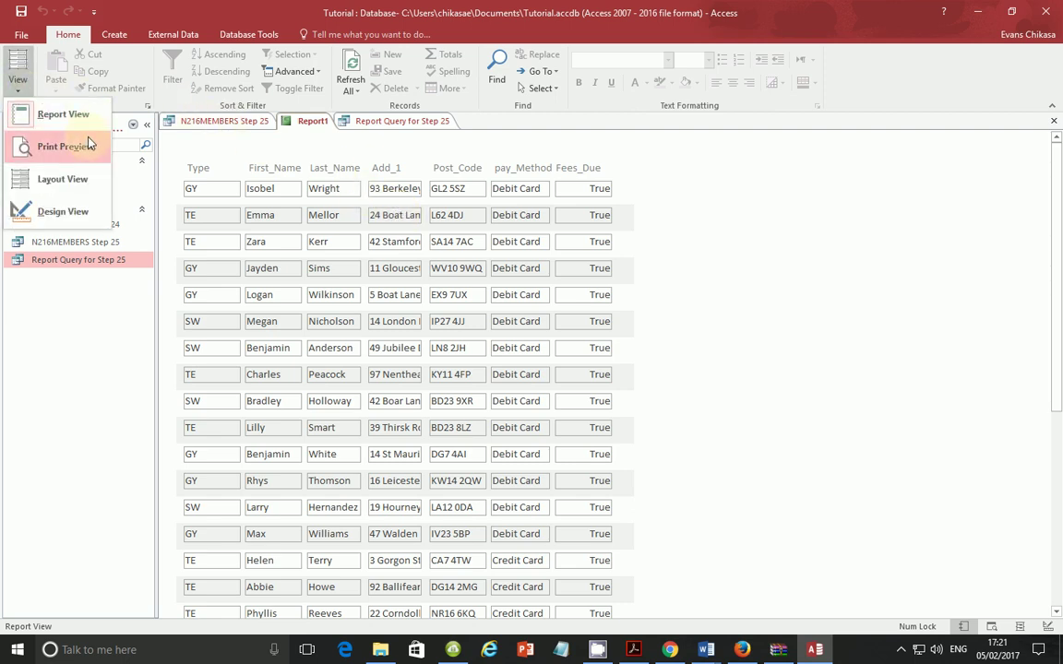
pyautogui.click(63, 212)
pyautogui.click(17, 83)
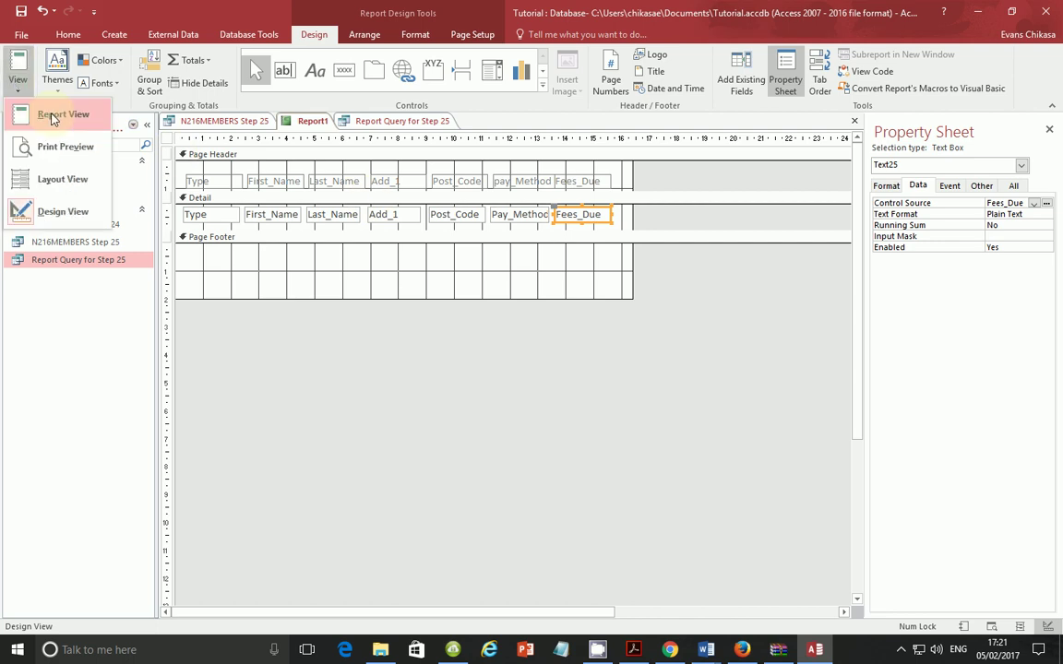
pyautogui.click(52, 118)
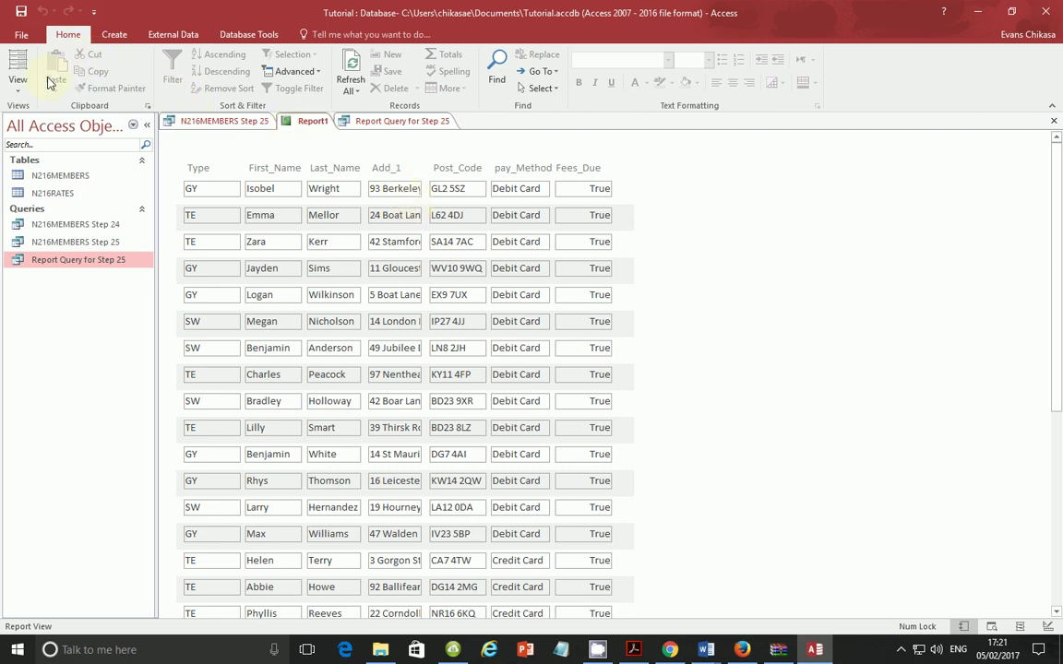
pyautogui.click(17, 83)
pyautogui.click(61, 210)
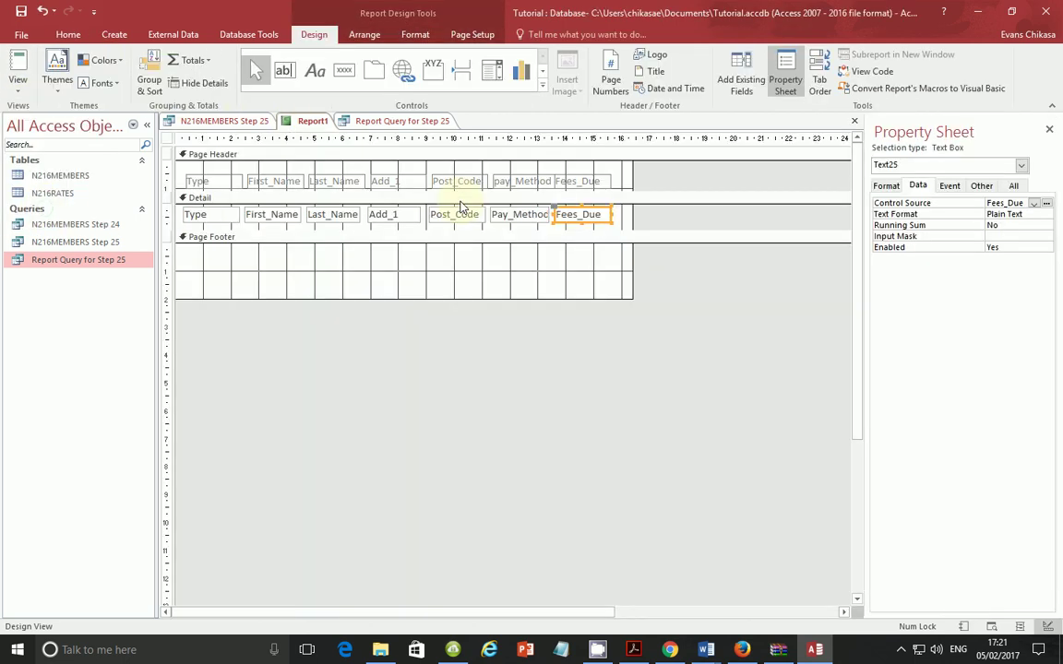
pyautogui.click(406, 183)
pyautogui.keyDown('shift'); pyautogui.click(407, 215); pyautogui.keyUp('shift')
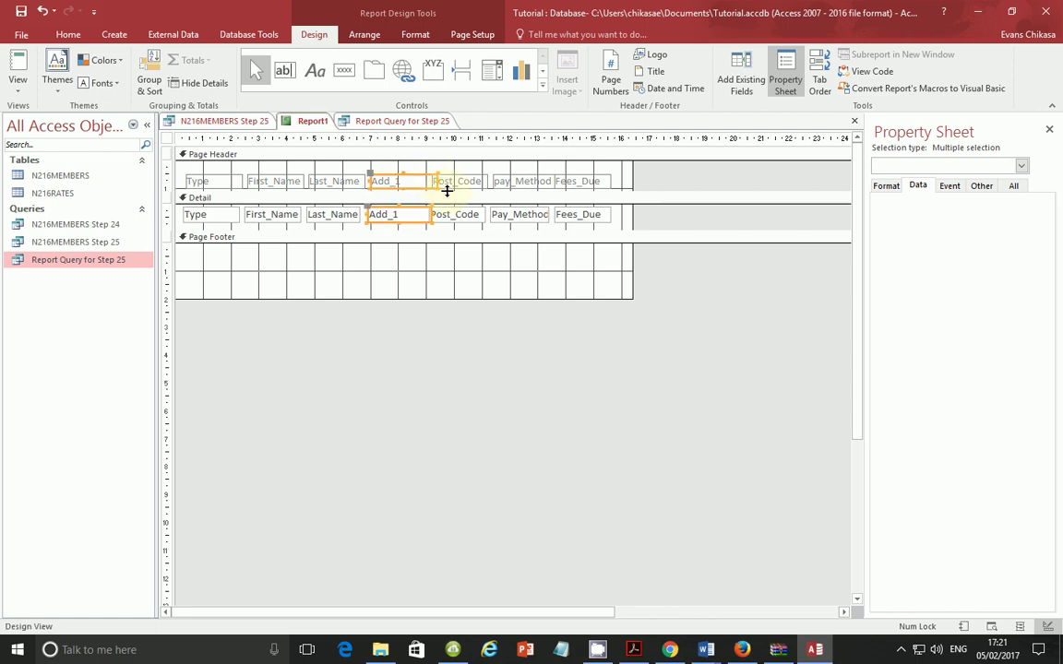
pyautogui.click(457, 181)
pyautogui.keyDown('shift'); pyautogui.click(473, 214); pyautogui.keyUp('shift')
pyautogui.keyDown('shift'); pyautogui.click(510, 214); pyautogui.keyUp('shift')
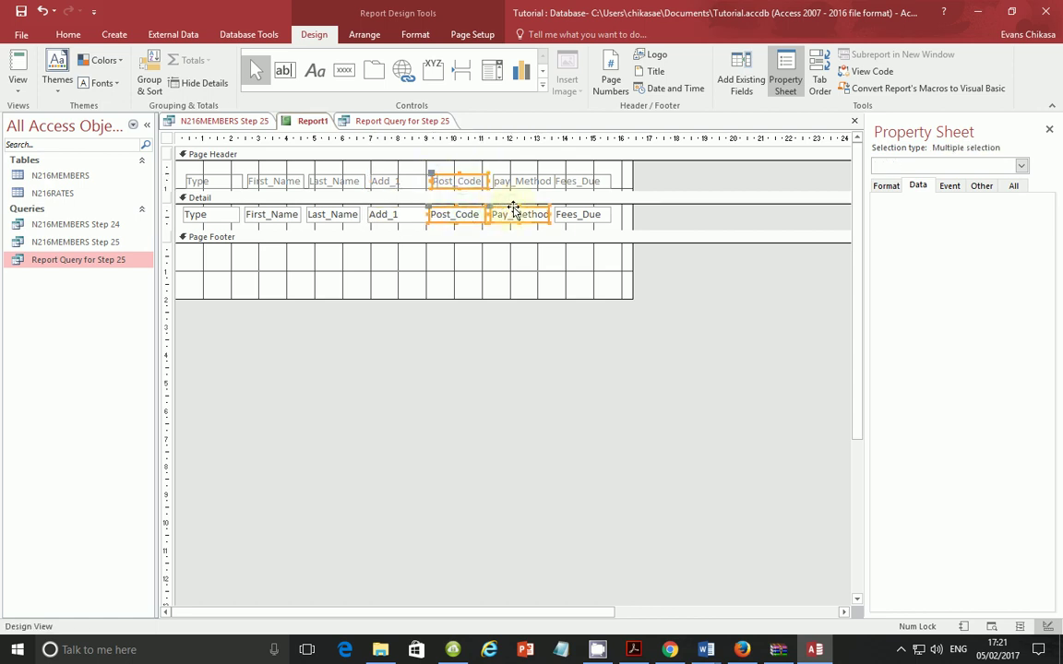
pyautogui.keyDown('shift'); pyautogui.click(559, 214); pyautogui.keyUp('shift')
pyautogui.keyDown('shift'); pyautogui.click(581, 182); pyautogui.keyUp('shift')
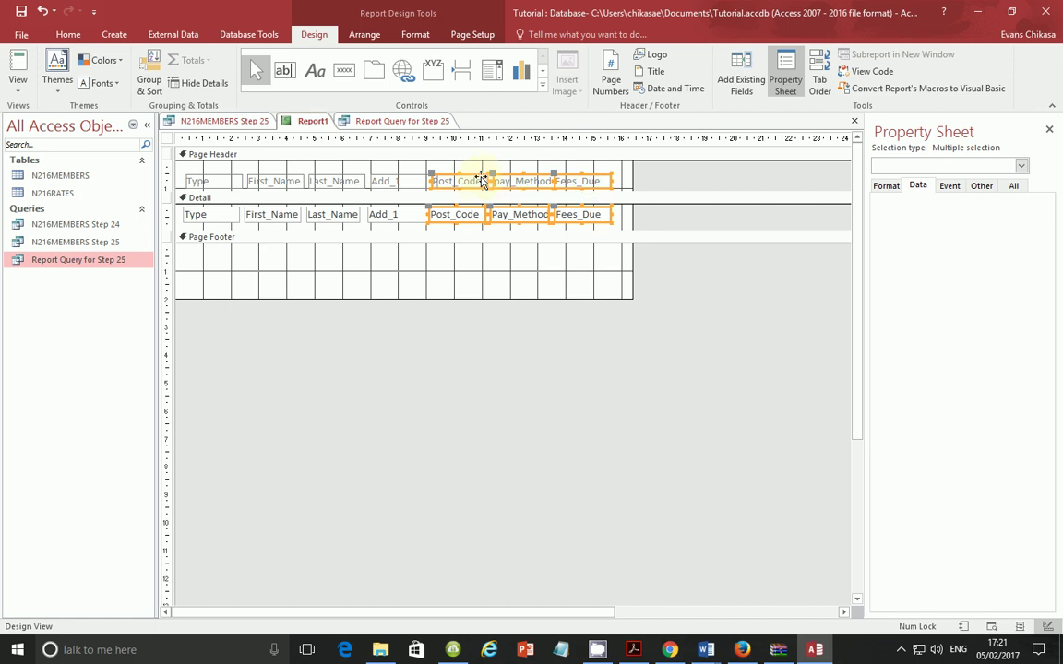
pyautogui.moveTo(486, 177); pyautogui.dragTo(503, 182)
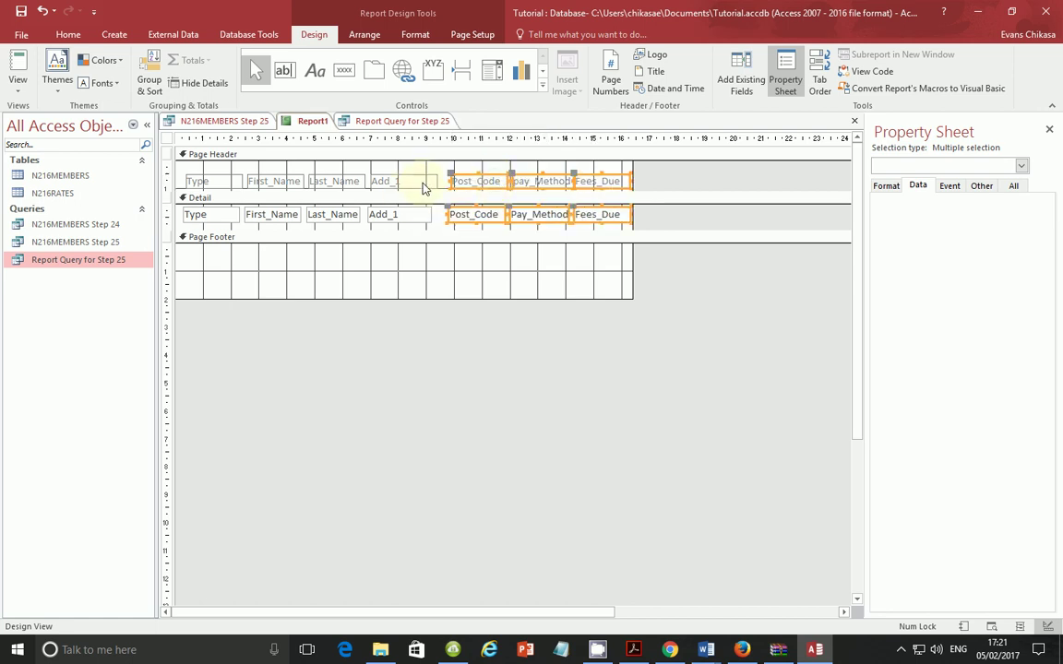
# Step: Widen the Add_1 heading and field box, then preview the report in Report View
pyautogui.click(422, 184)
pyautogui.keyDown('shift'); pyautogui.click(422, 213); pyautogui.keyUp('shift')
pyautogui.moveTo(427, 213); pyautogui.dragTo(449, 214)
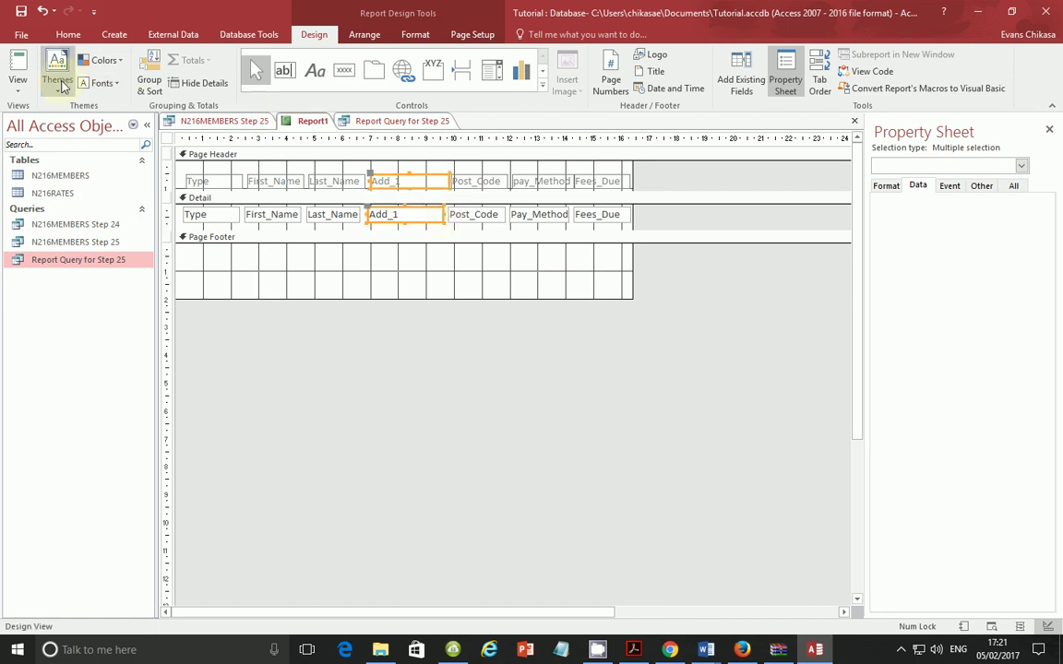
pyautogui.click(17, 81)
pyautogui.click(69, 113)
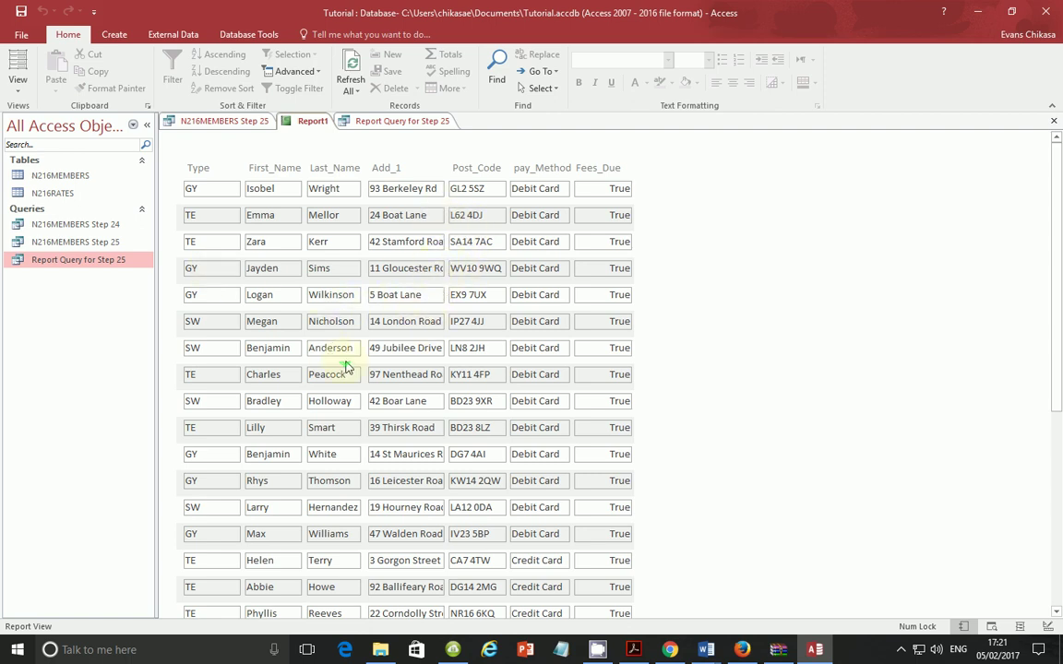
# Step: Widen the report layout and shift the Post_Code, pay_Method and Fees_Due columns further right
pyautogui.click(18, 85)
pyautogui.click(65, 214)
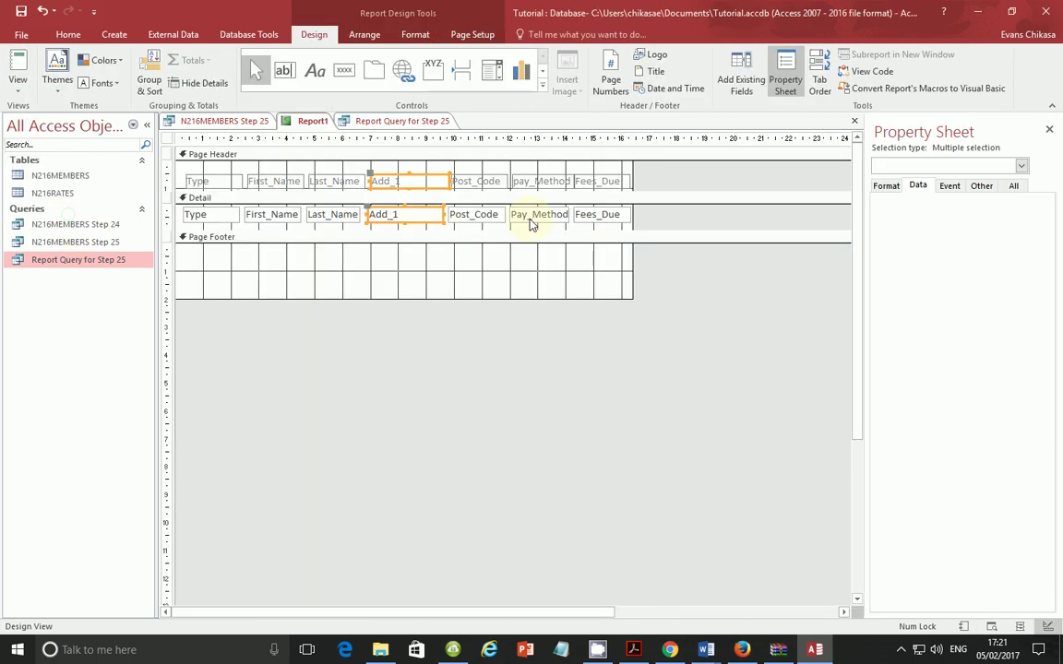
pyautogui.moveTo(631, 164); pyautogui.dragTo(677, 174)
pyautogui.click(595, 181)
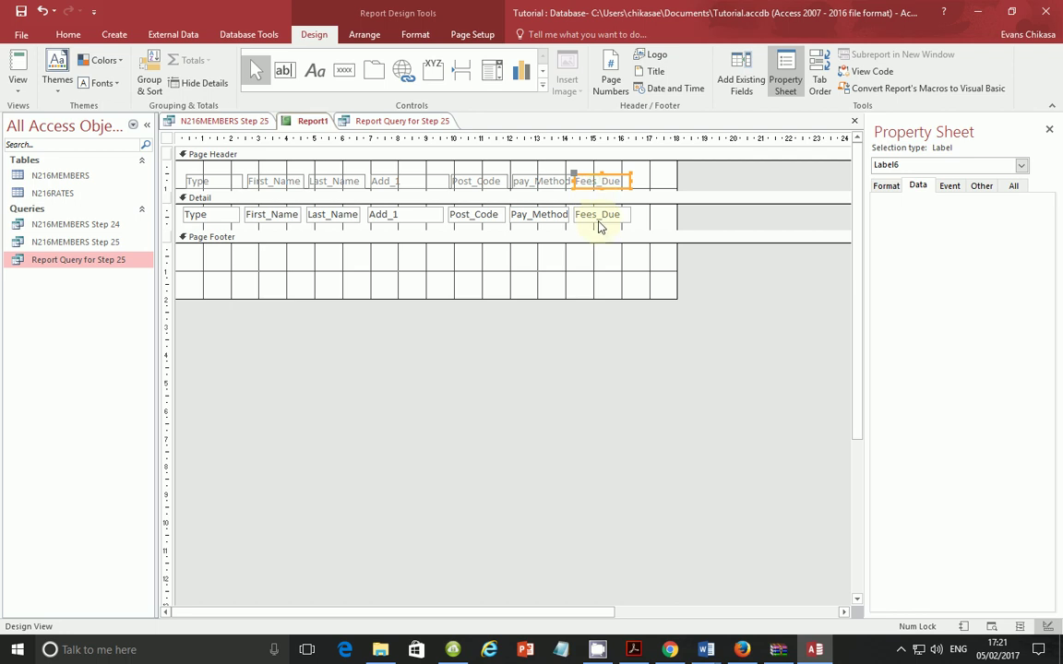
pyautogui.keyDown('shift'); pyautogui.click(598, 214); pyautogui.keyUp('shift')
pyautogui.keyDown('shift'); pyautogui.click(550, 182); pyautogui.keyUp('shift')
pyautogui.keyDown('shift'); pyautogui.click(548, 215); pyautogui.keyUp('shift')
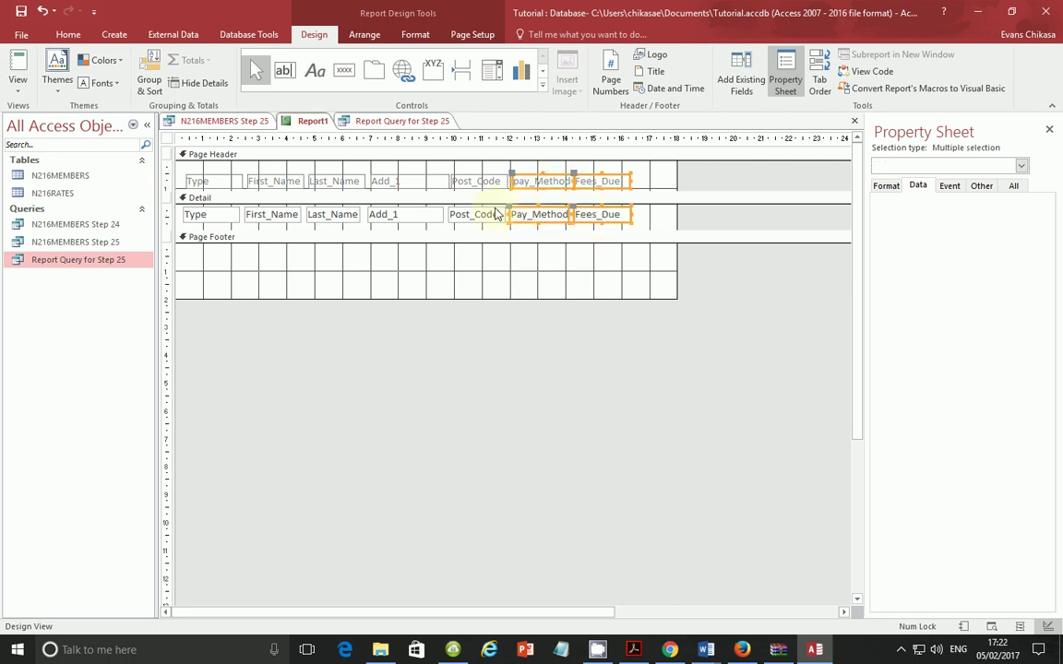
pyautogui.keyDown('shift'); pyautogui.click(493, 214); pyautogui.keyUp('shift')
pyautogui.keyDown('shift'); pyautogui.click(493, 182); pyautogui.keyUp('shift')
pyautogui.moveTo(498, 178); pyautogui.dragTo(543, 178)
# Step: Widen the Add_1 column to fit full addresses and check it in Report View
pyautogui.click(424, 184)
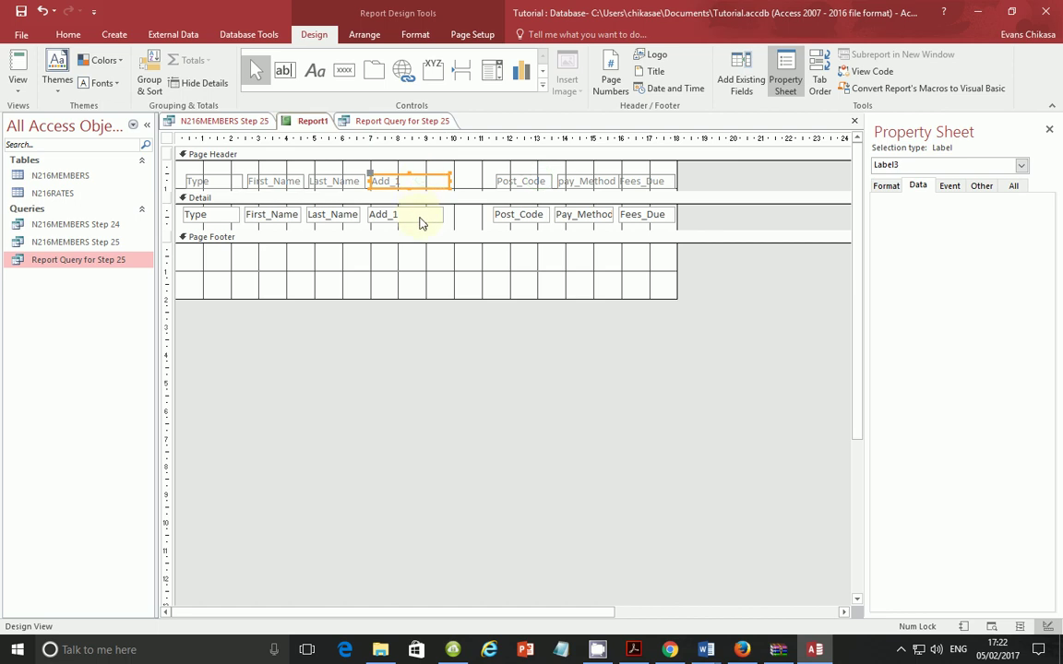
pyautogui.keyDown('shift'); pyautogui.click(439, 216); pyautogui.keyUp('shift')
pyautogui.moveTo(443, 214); pyautogui.dragTo(473, 215)
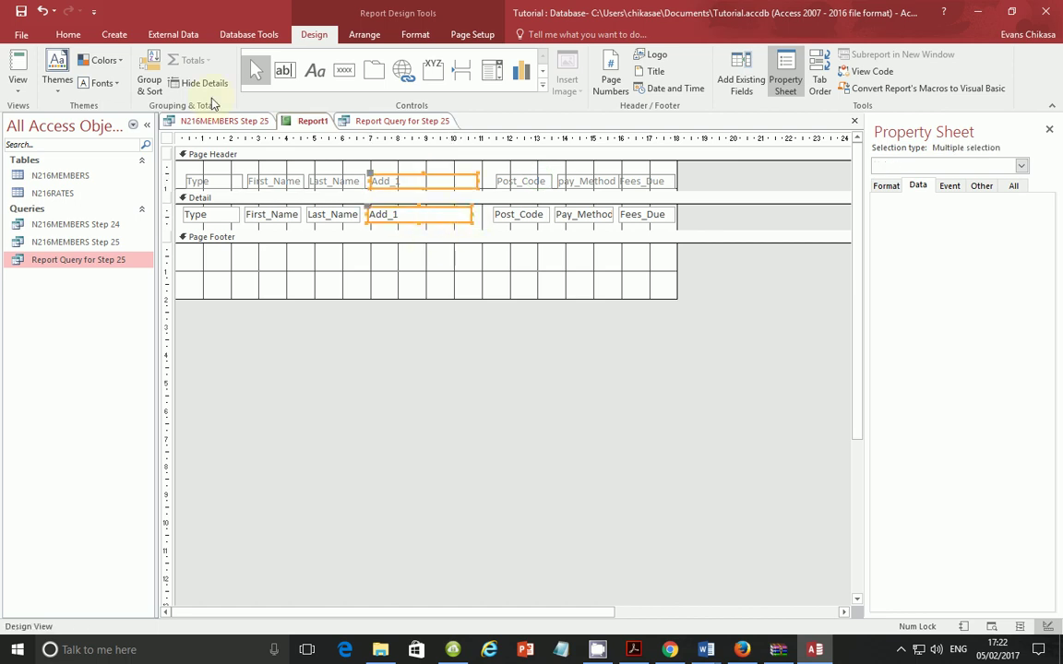
pyautogui.click(20, 86)
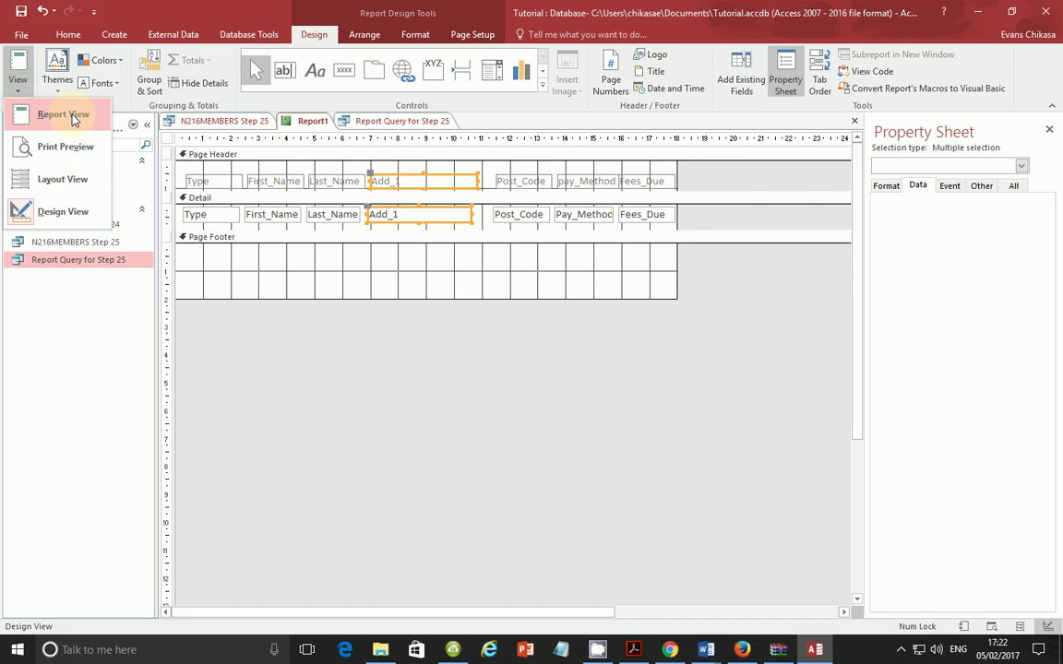
pyautogui.click(63, 115)
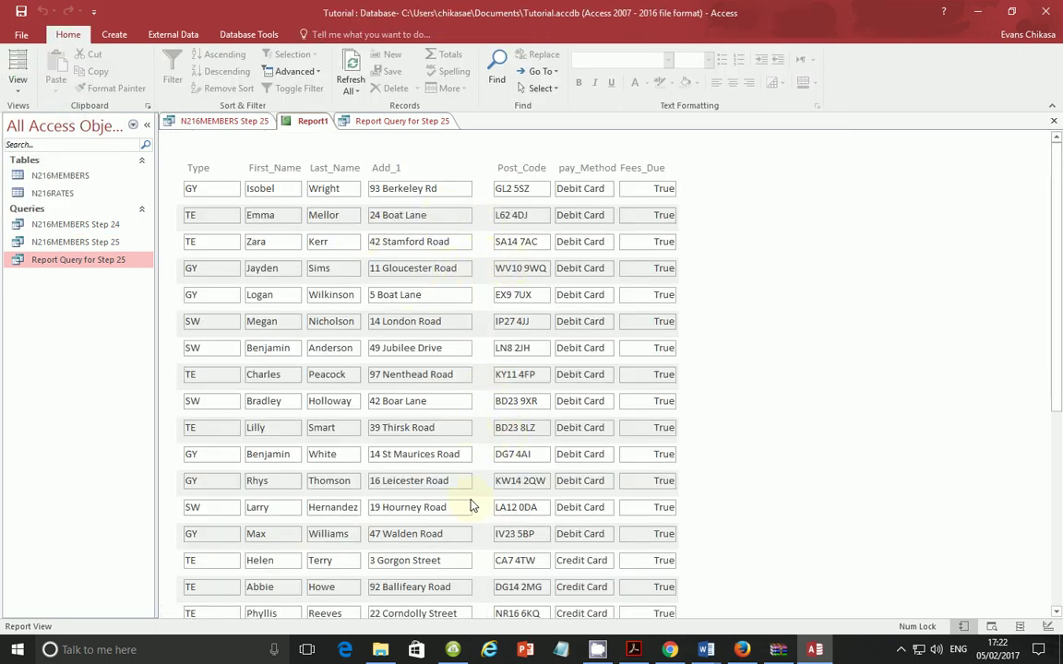
# Step: Move the three columns back left beside Add_1 and narrow the report width slightly
pyautogui.click(18, 88)
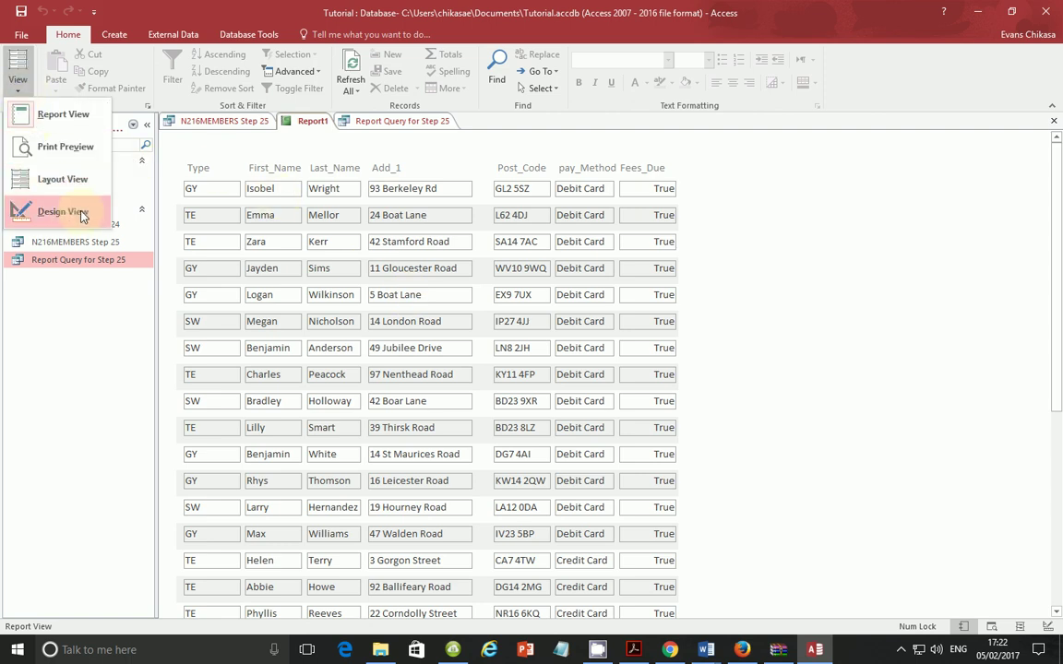
pyautogui.click(55, 200)
pyautogui.click(530, 182)
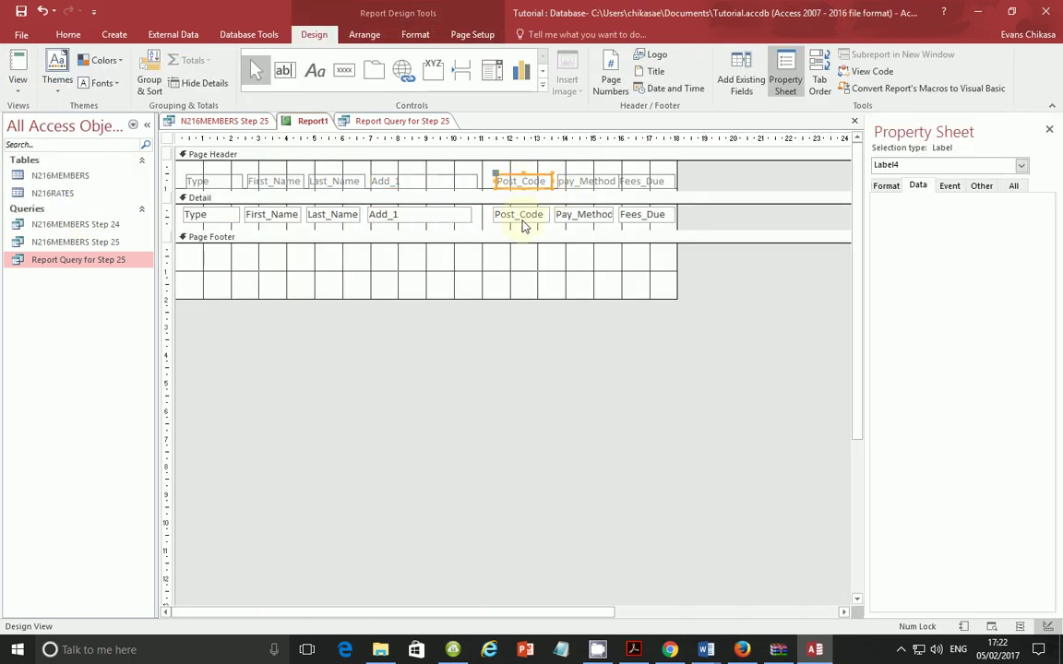
pyautogui.keyDown('shift'); pyautogui.click(522, 217); pyautogui.keyUp('shift')
pyautogui.keyDown('shift'); pyautogui.click(569, 218); pyautogui.keyUp('shift')
pyautogui.keyDown('shift'); pyautogui.click(591, 182); pyautogui.keyUp('shift')
pyautogui.keyDown('shift'); pyautogui.click(628, 180); pyautogui.keyUp('shift')
pyautogui.keyDown('shift'); pyautogui.click(636, 214); pyautogui.keyUp('shift')
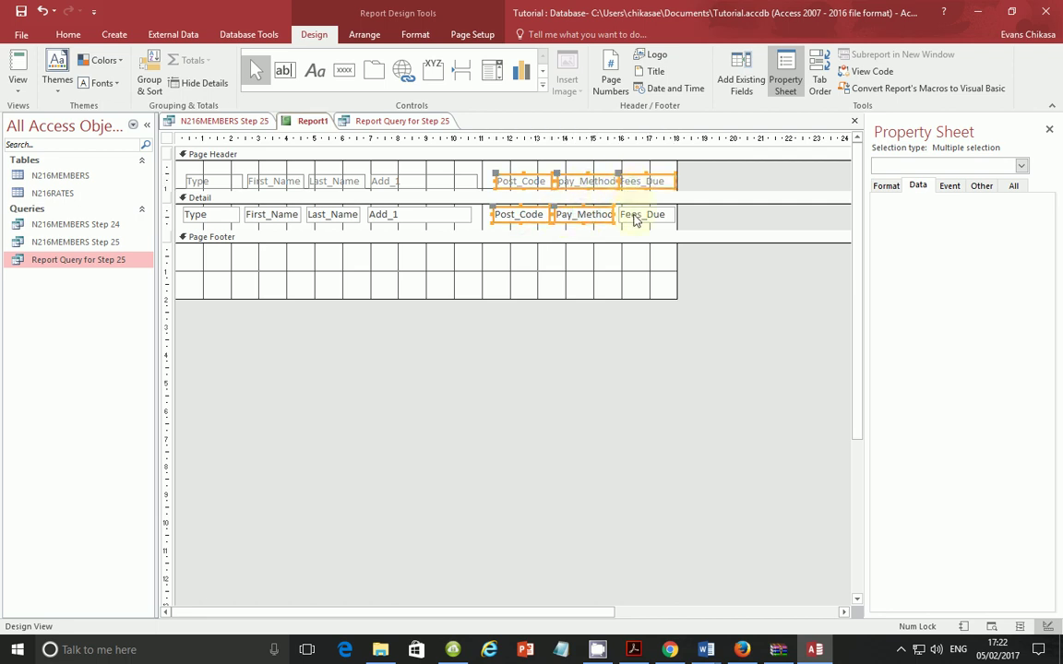
pyautogui.moveTo(599, 185); pyautogui.dragTo(582, 185)
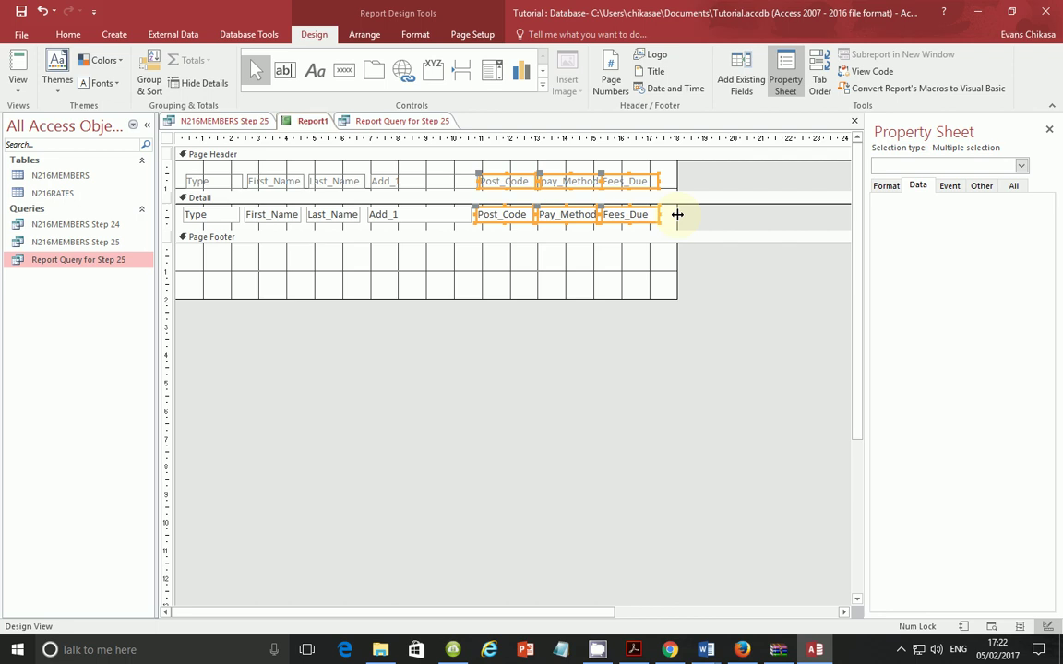
pyautogui.moveTo(677, 214); pyautogui.dragTo(672, 213)
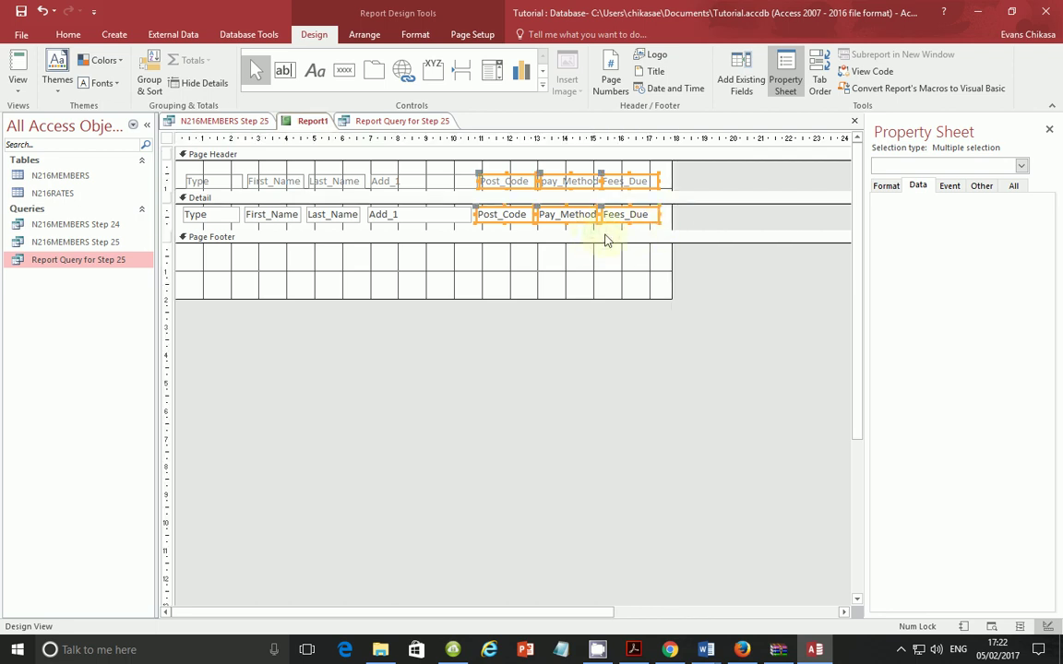
pyautogui.click(606, 238)
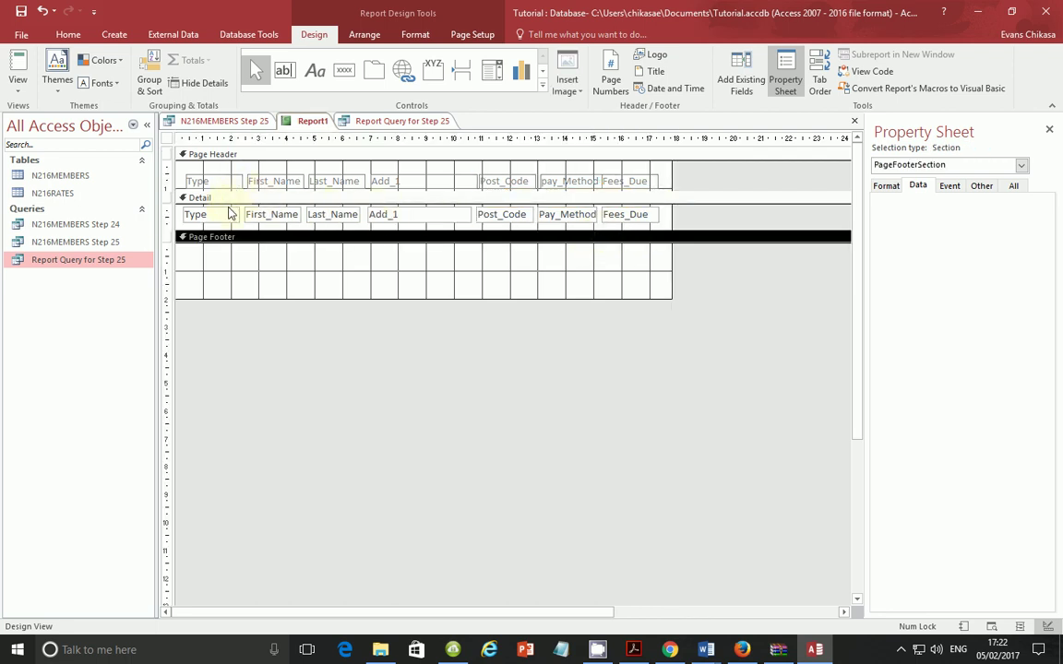
# Step: Check the adjusted layout in Report View, then return to Design View
pyautogui.click(17, 84)
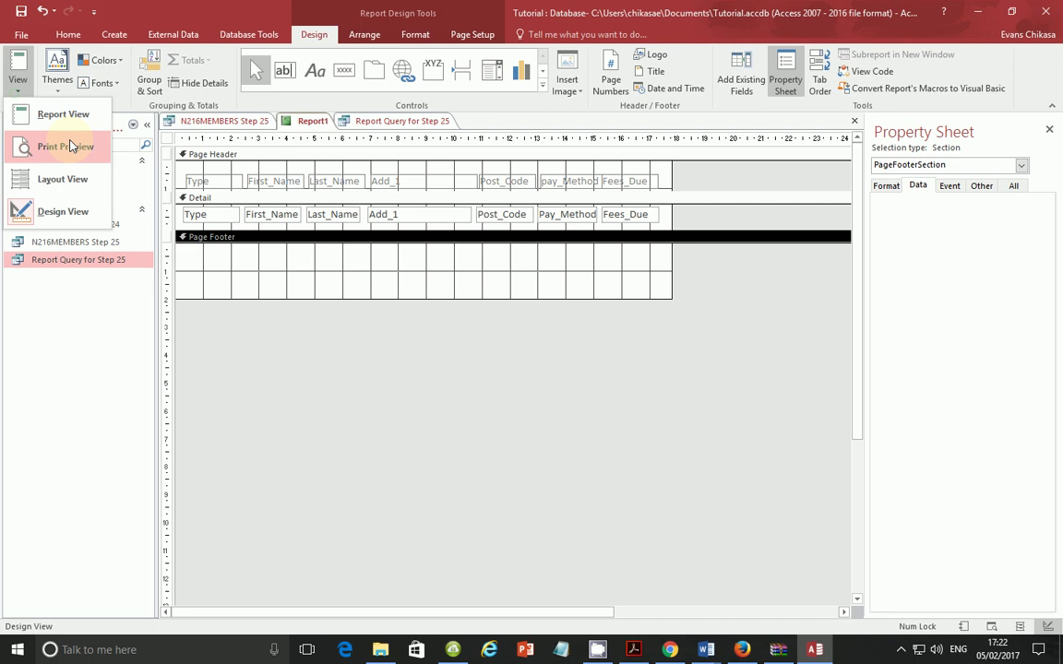
pyautogui.click(73, 202)
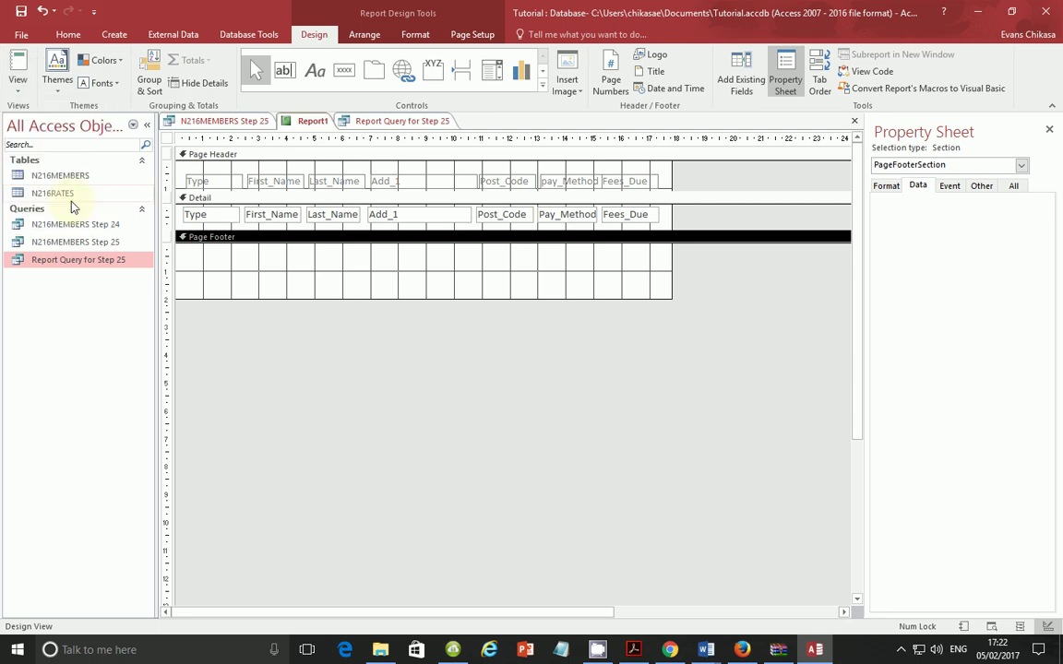
pyautogui.click(14, 95)
pyautogui.click(69, 113)
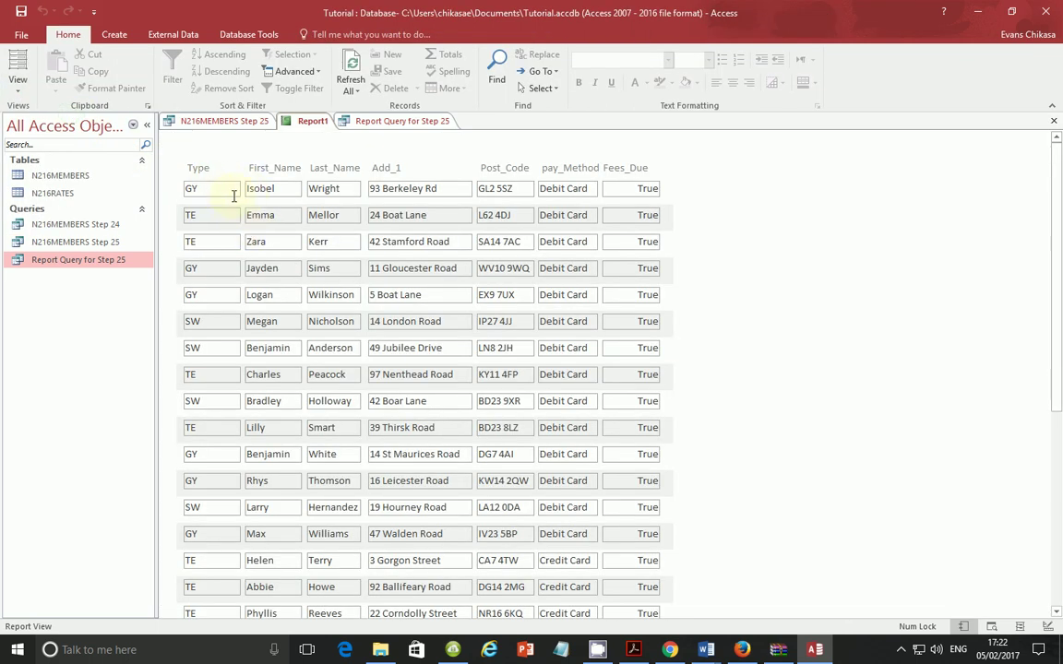
pyautogui.click(17, 83)
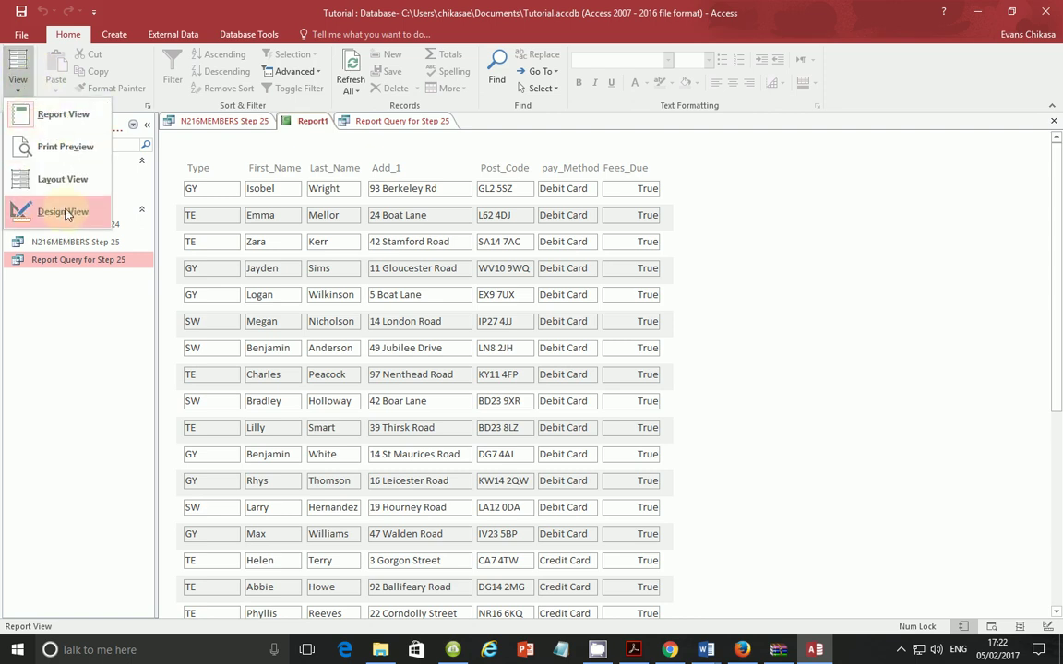
pyautogui.click(83, 207)
# Step: Set Border Style to Transparent for all seven Detail fields, Type through Fees_Due
pyautogui.click(193, 215)
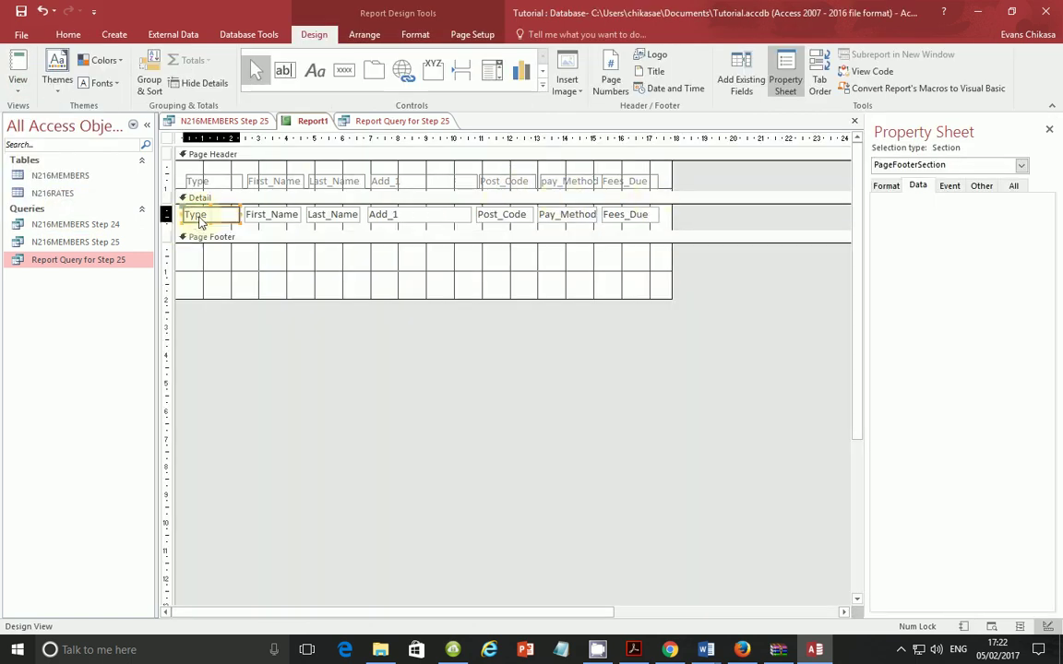
pyautogui.keyDown('shift'); pyautogui.click(257, 216); pyautogui.keyUp('shift')
pyautogui.keyDown('shift'); pyautogui.click(316, 216); pyautogui.keyUp('shift')
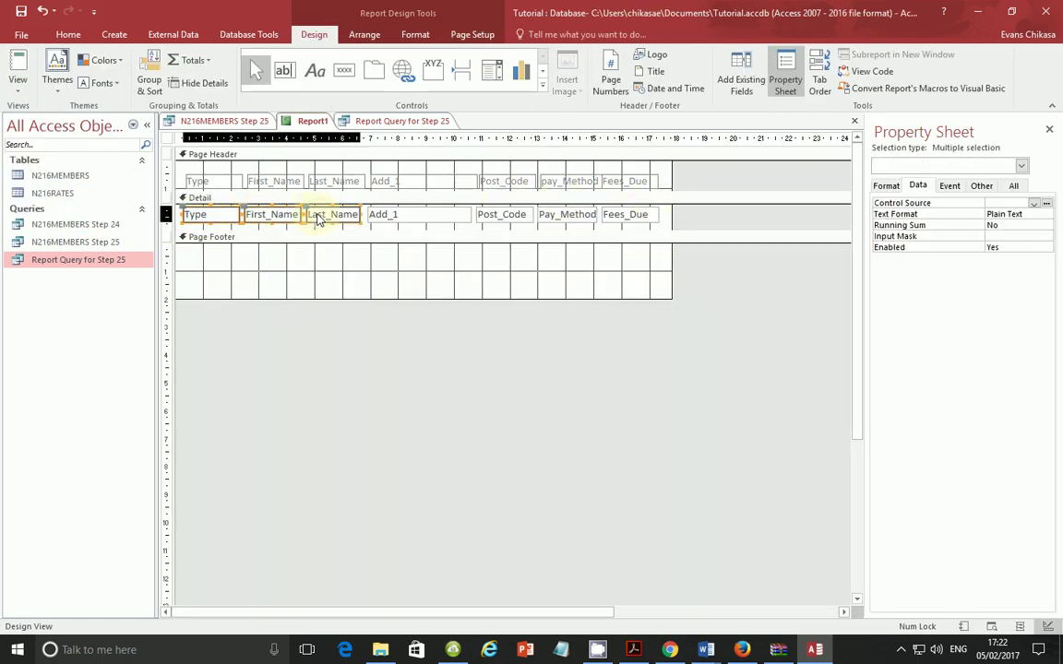
pyautogui.keyDown('shift'); pyautogui.click(379, 216); pyautogui.keyUp('shift')
pyautogui.keyDown('shift'); pyautogui.click(517, 214); pyautogui.keyUp('shift')
pyautogui.keyDown('shift'); pyautogui.click(559, 216); pyautogui.keyUp('shift')
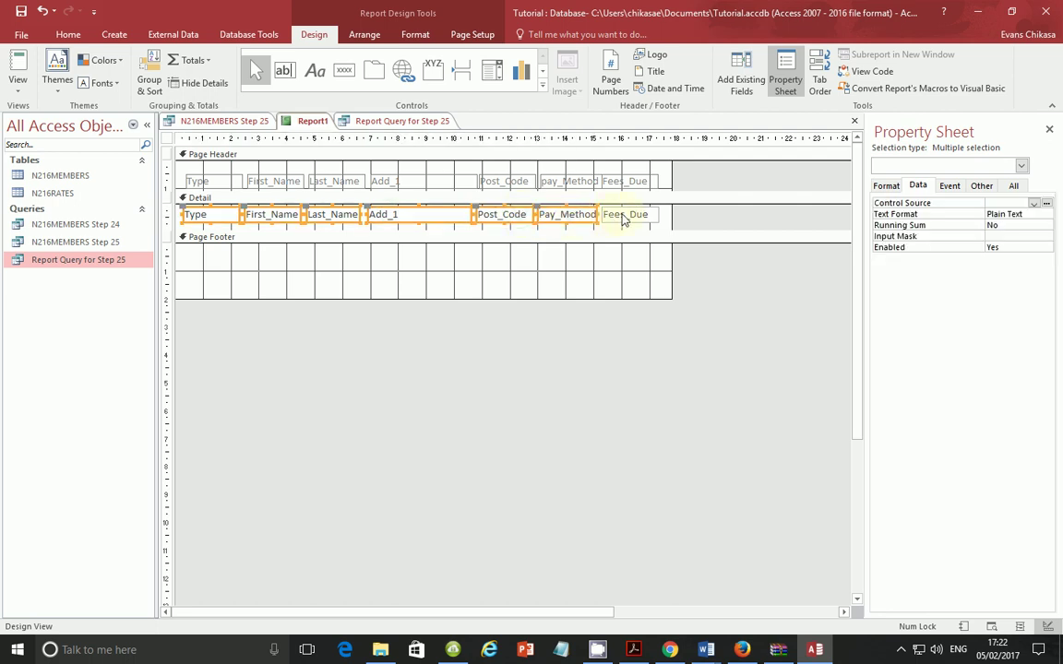
pyautogui.keyDown('shift'); pyautogui.click(622, 216); pyautogui.keyUp('shift')
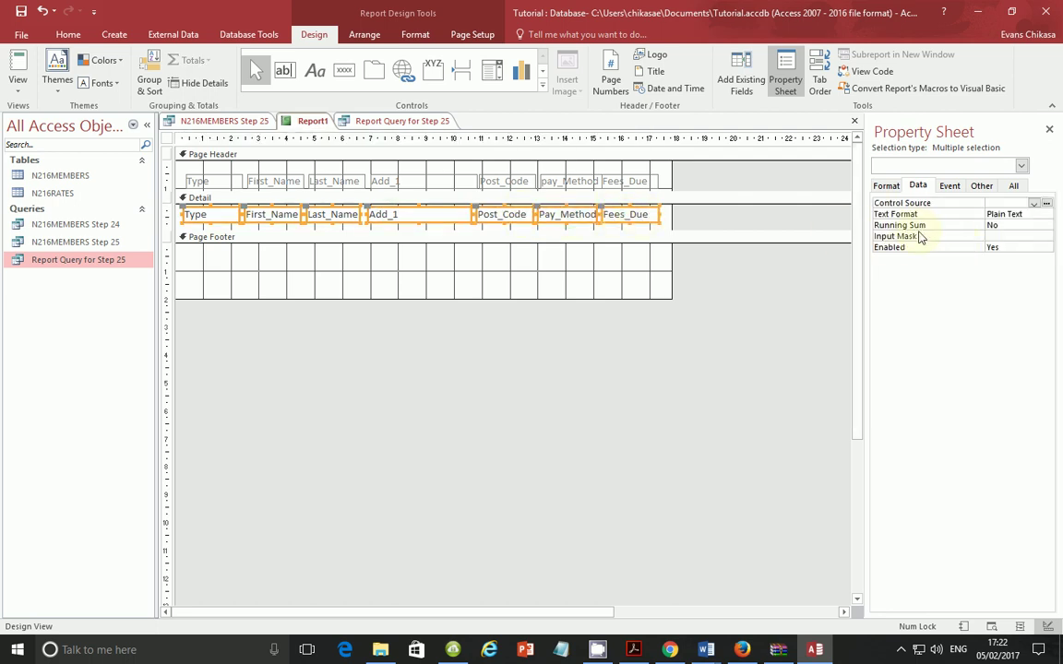
pyautogui.click(887, 187)
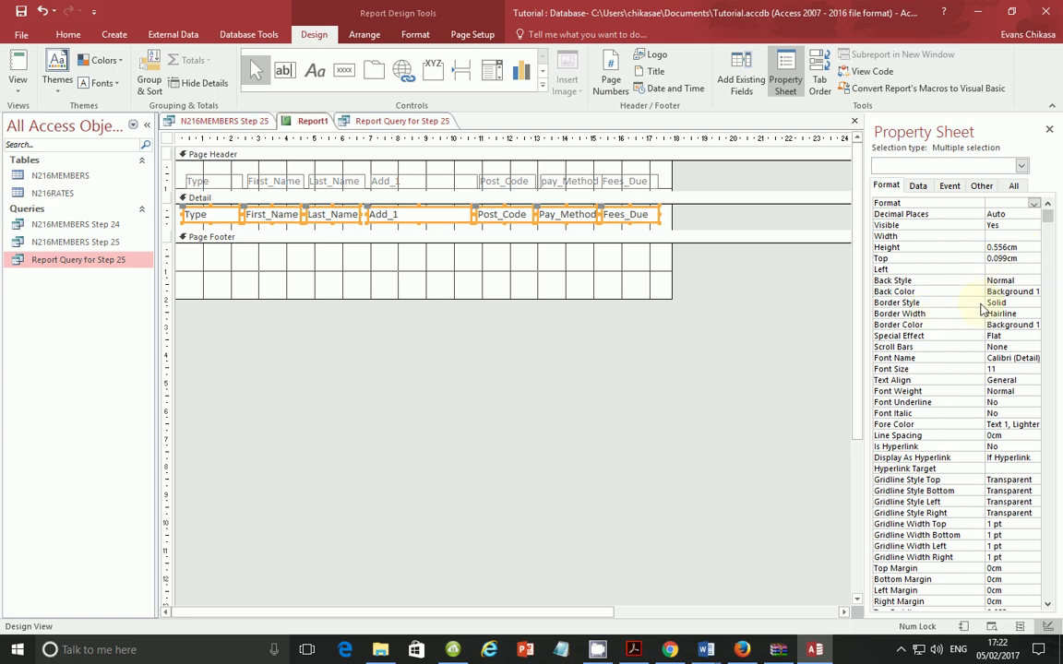
pyautogui.click(1019, 303)
pyautogui.click(1033, 302)
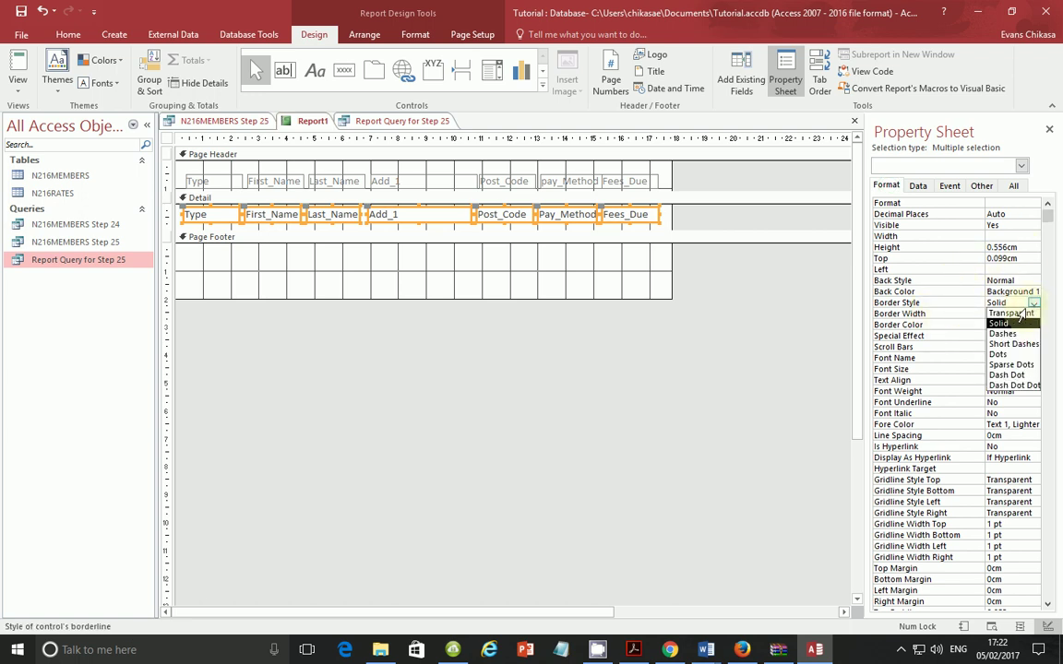
pyautogui.click(1015, 314)
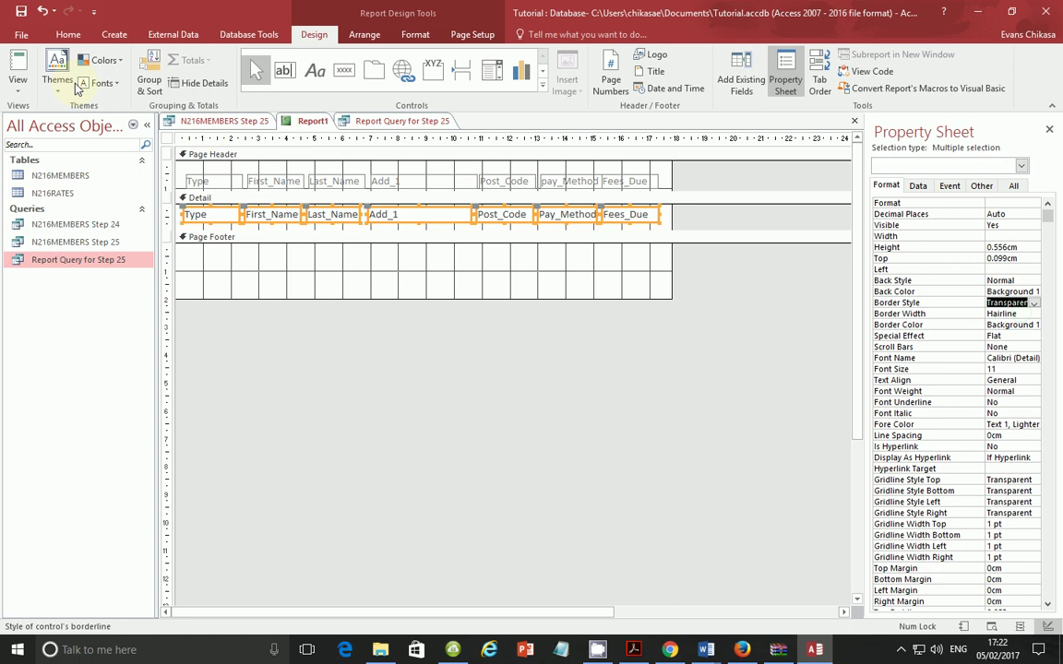
# Step: Check the borderless rows in Report View, then select only the Fees_Due field in Design View
pyautogui.click(17, 85)
pyautogui.click(56, 113)
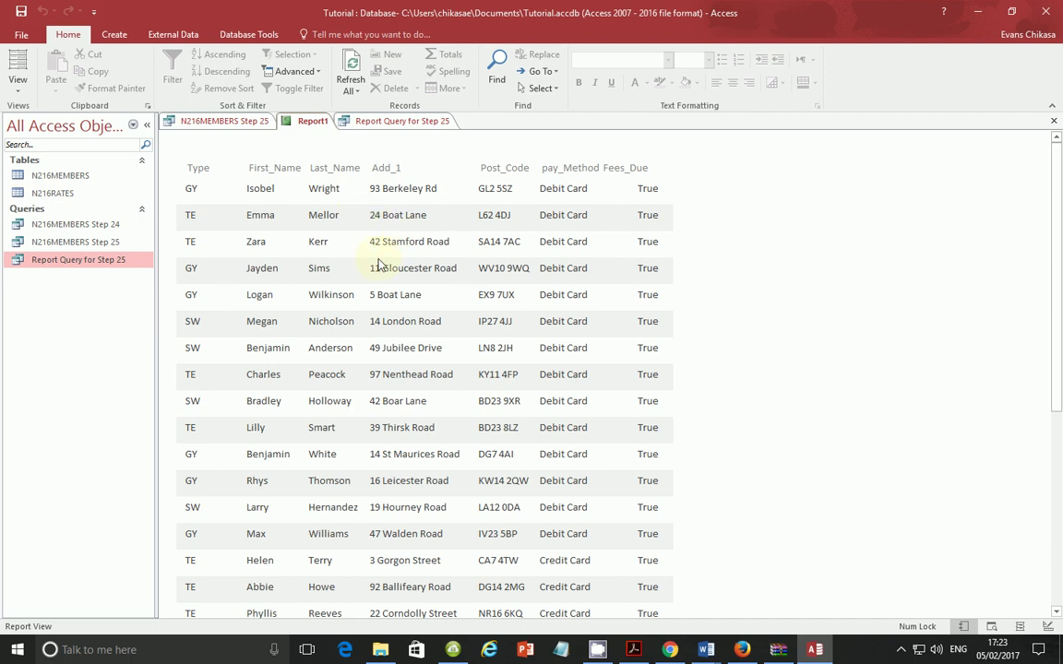
pyautogui.click(538, 165)
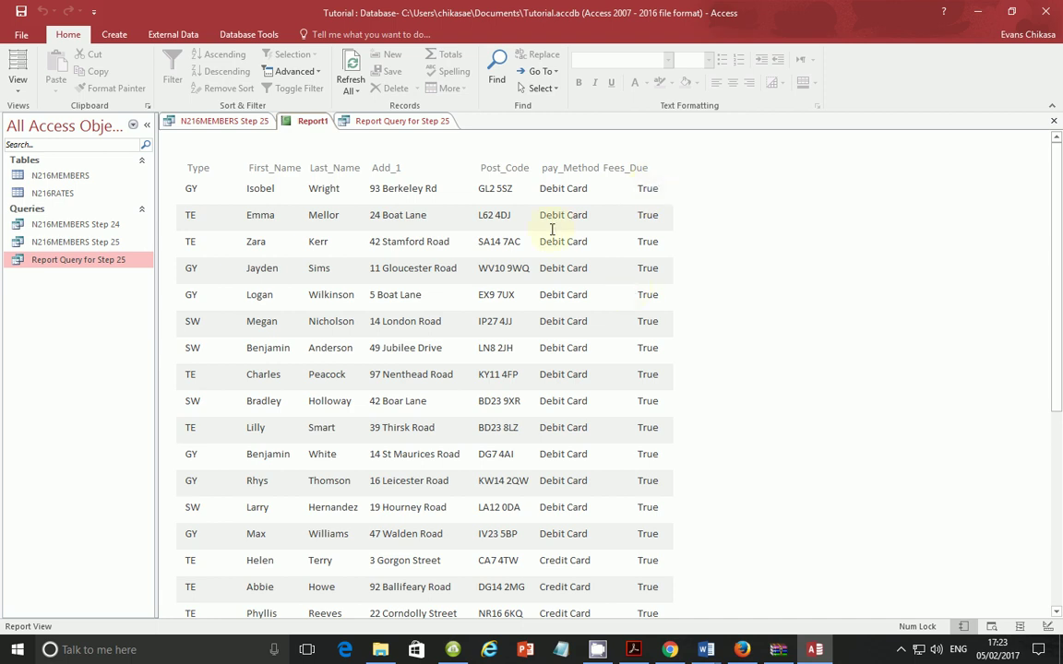
pyautogui.click(17, 85)
pyautogui.click(36, 209)
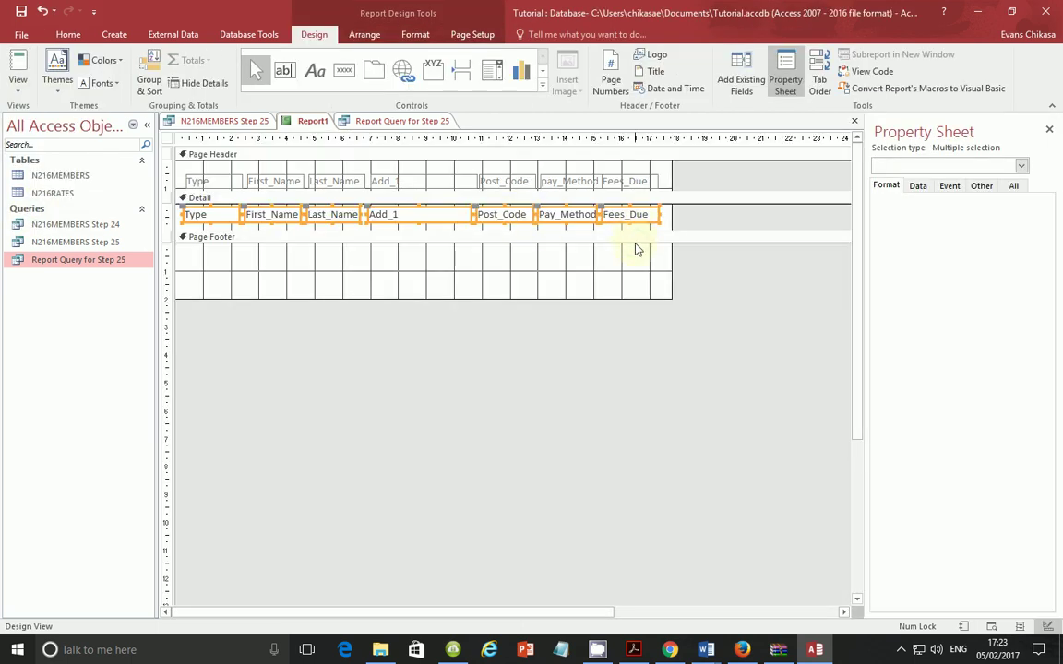
pyautogui.click(635, 249)
pyautogui.click(634, 216)
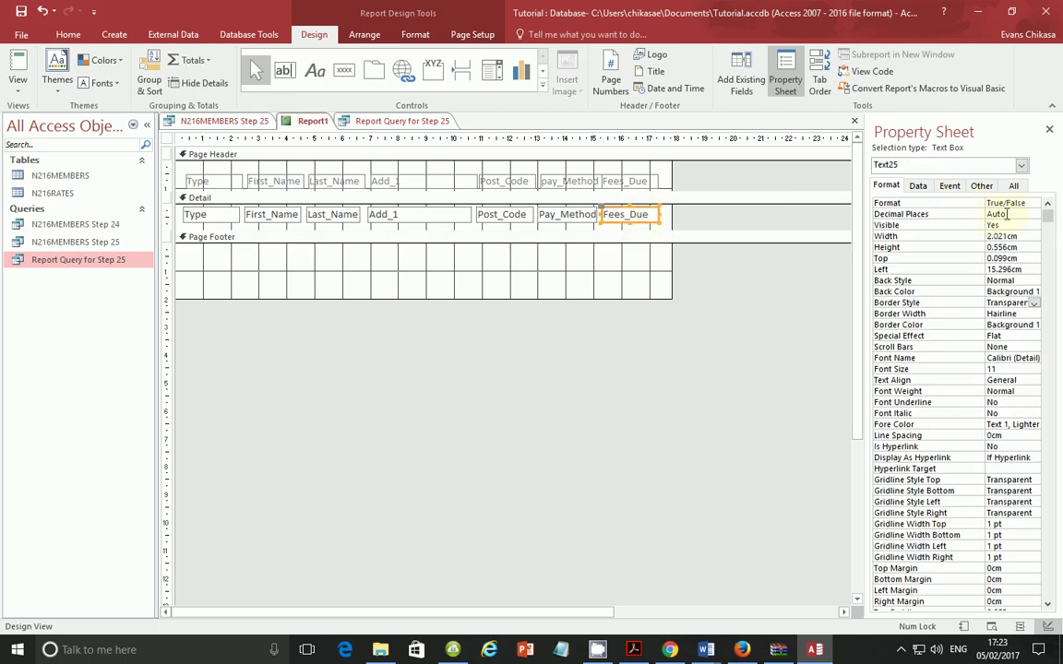
# Step: Set the Fees_Due format to Yes/No and preview the report
pyautogui.click(1035, 203)
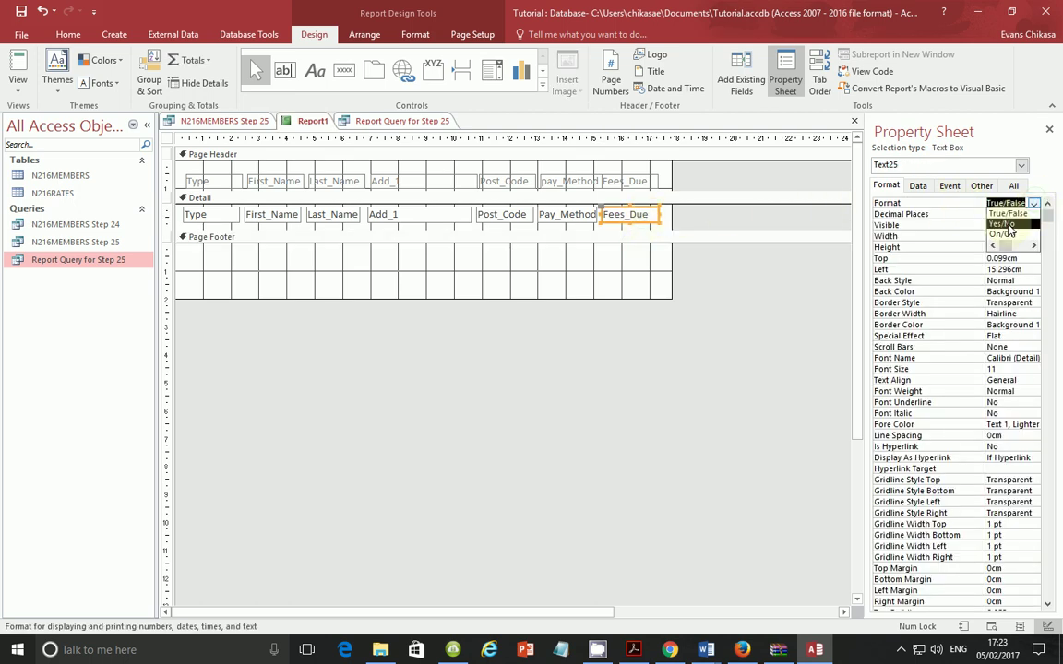
pyautogui.click(995, 222)
pyautogui.click(17, 81)
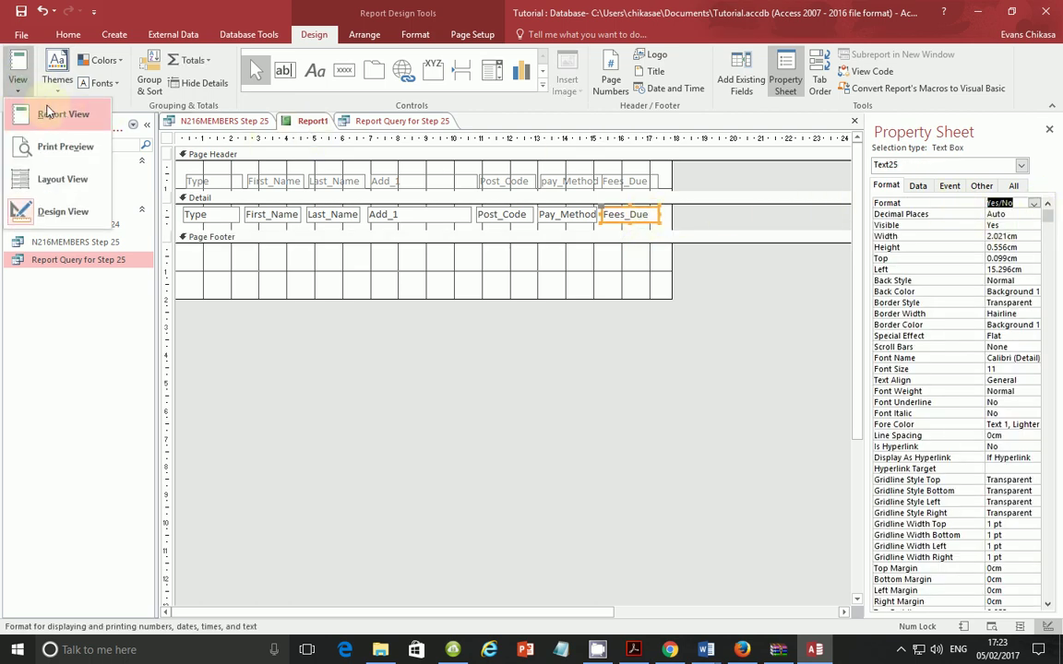
pyautogui.click(61, 109)
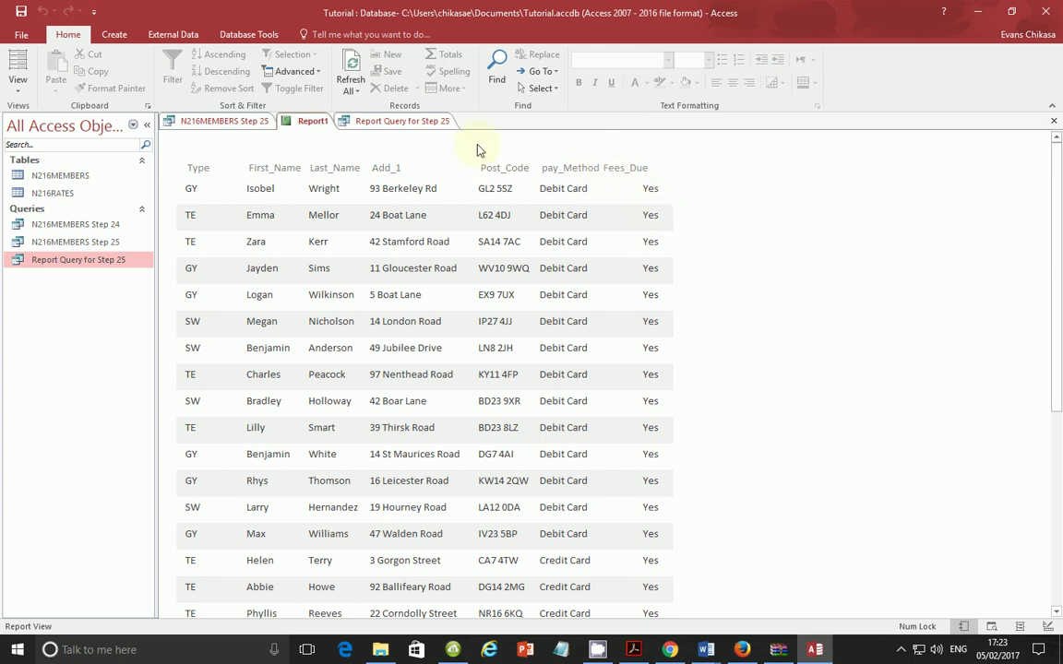
# Step: Set Fees_Due text alignment to Left and preview the report again
pyautogui.click(16, 89)
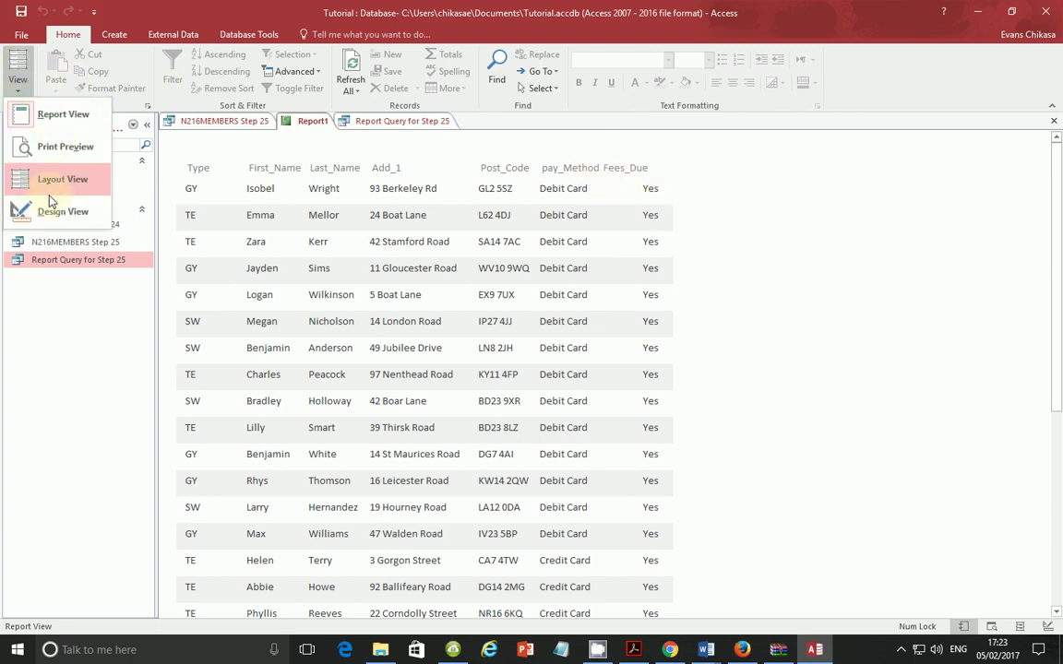
pyautogui.click(46, 209)
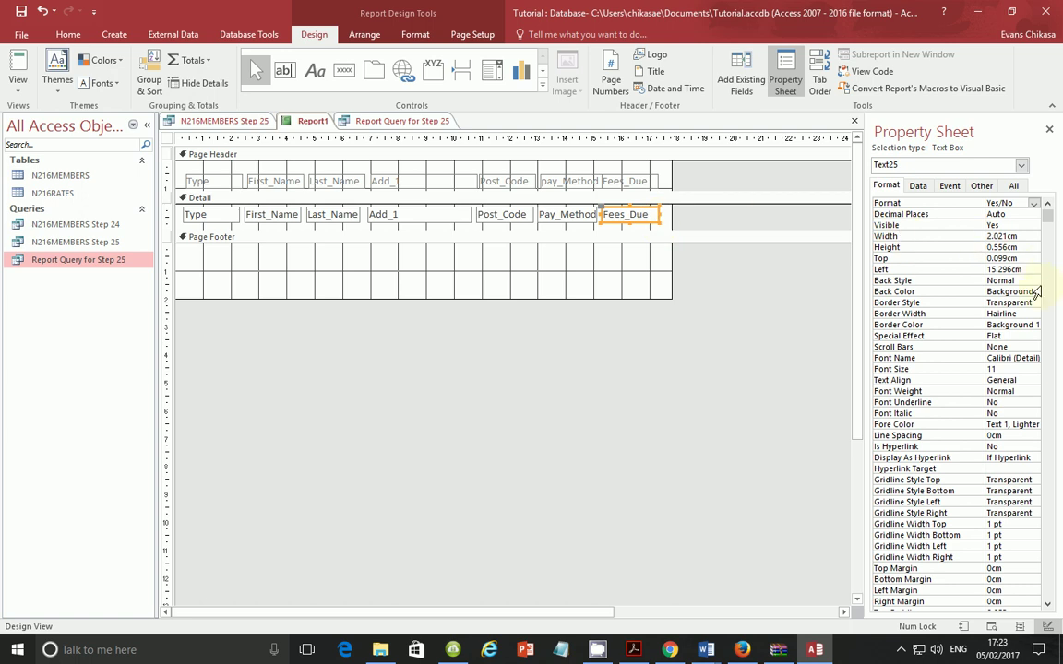
pyautogui.click(1032, 380)
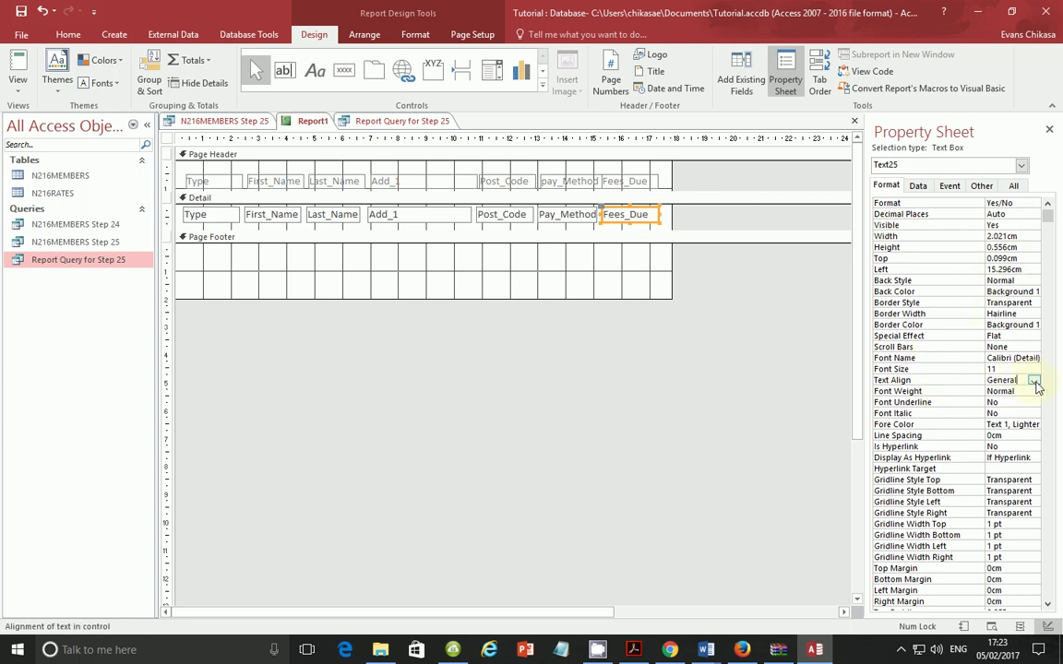
pyautogui.click(1034, 380)
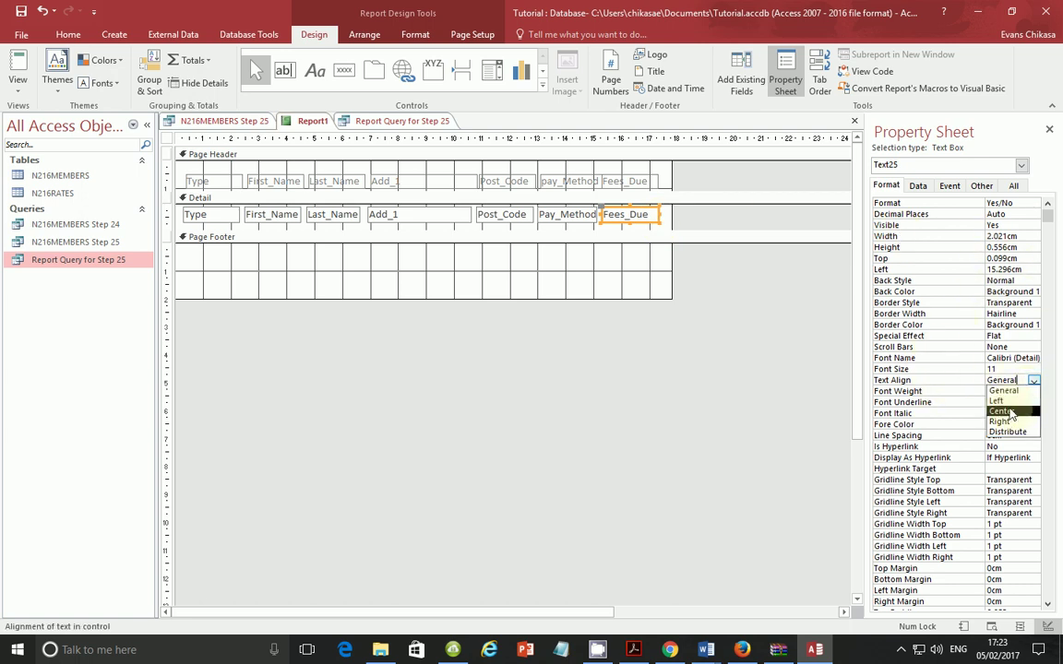
pyautogui.click(996, 400)
pyautogui.click(21, 83)
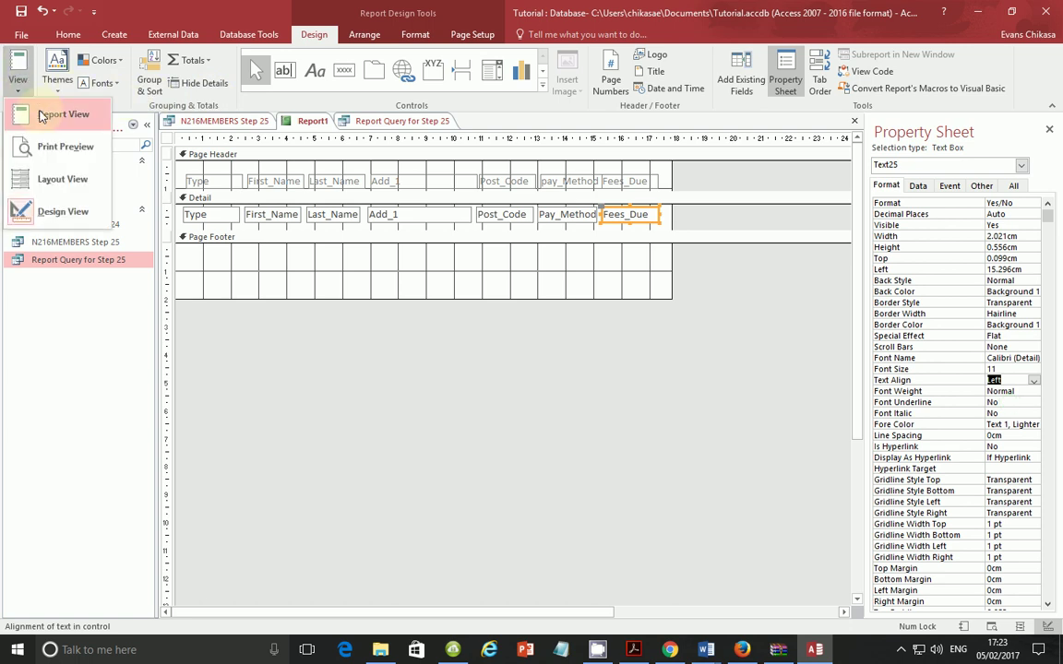
pyautogui.click(42, 115)
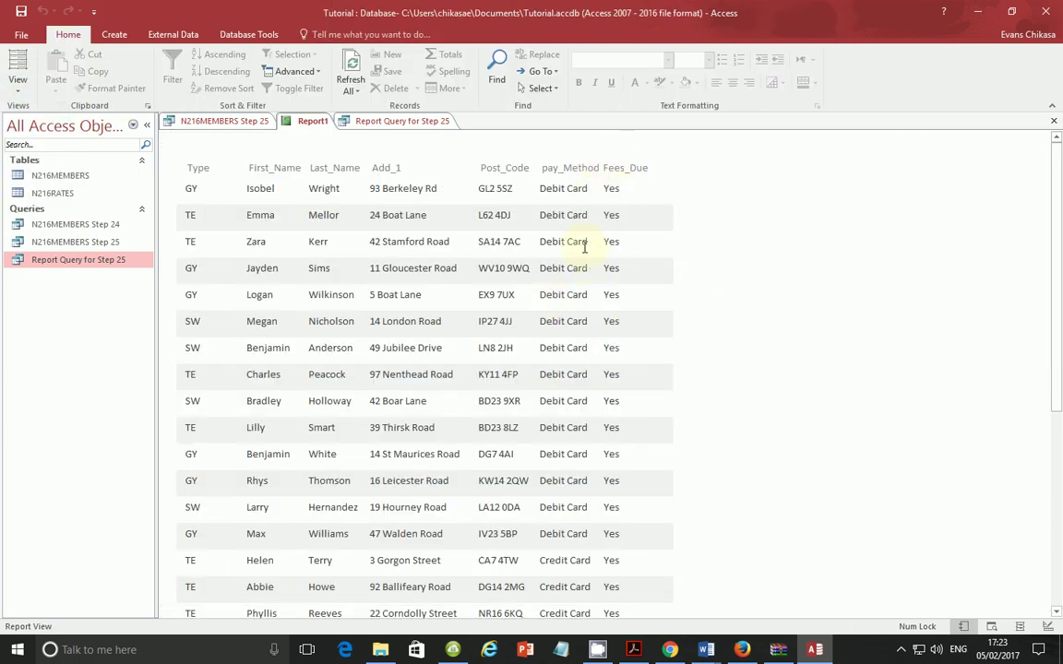
# Step: Shorten the Detail section to tighten row spacing, preview it, then bring up the exam paper PDF
pyautogui.click(17, 83)
pyautogui.click(42, 210)
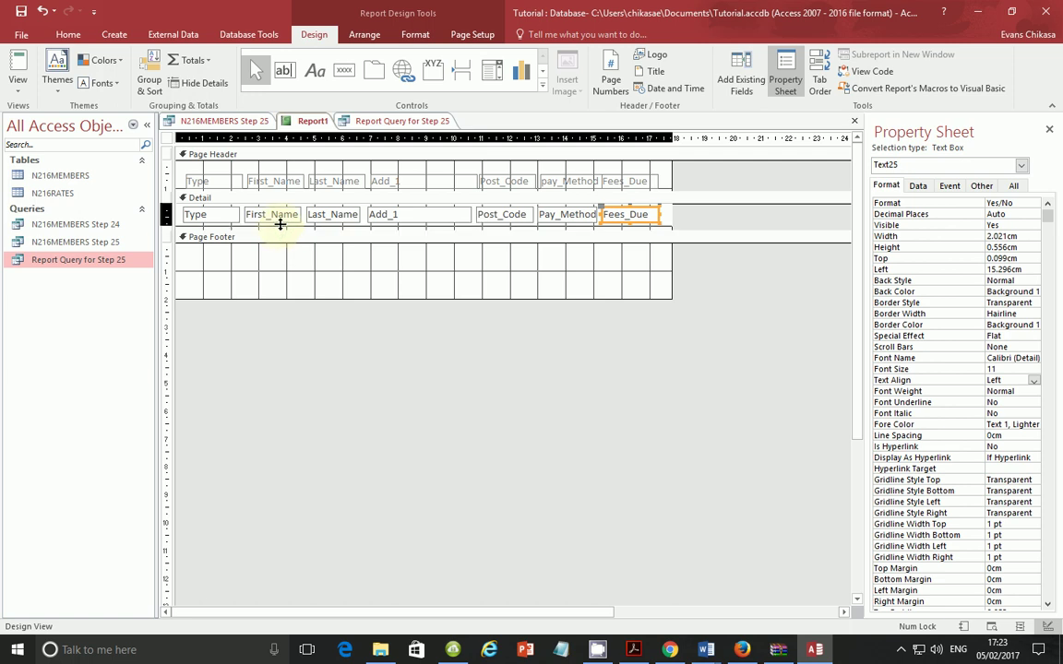
pyautogui.moveTo(279, 221); pyautogui.dragTo(279, 219)
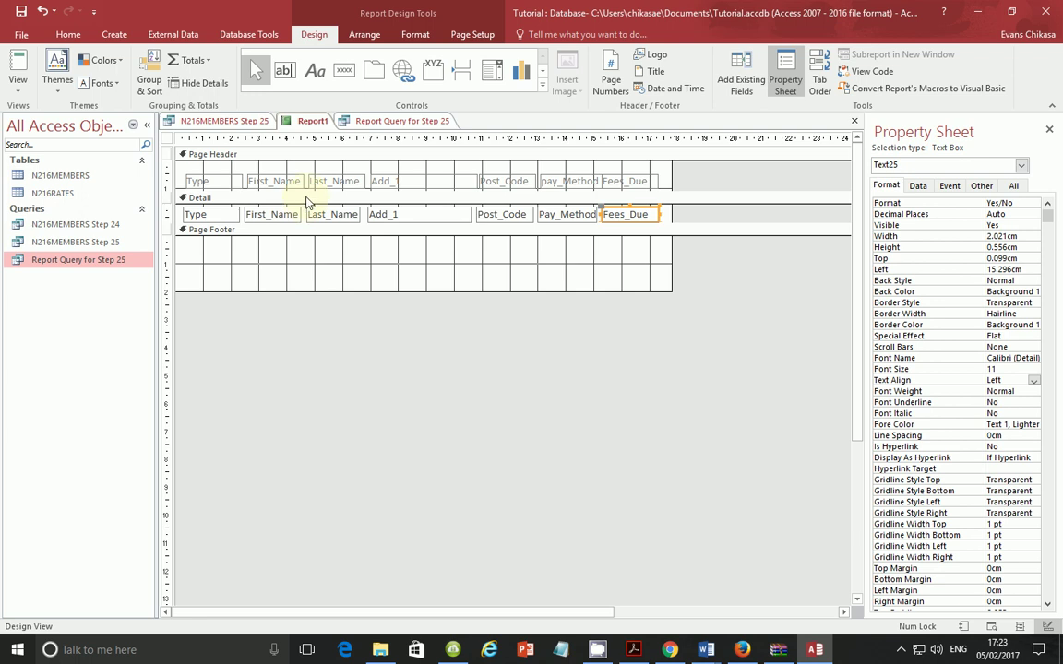
pyautogui.click(300, 197)
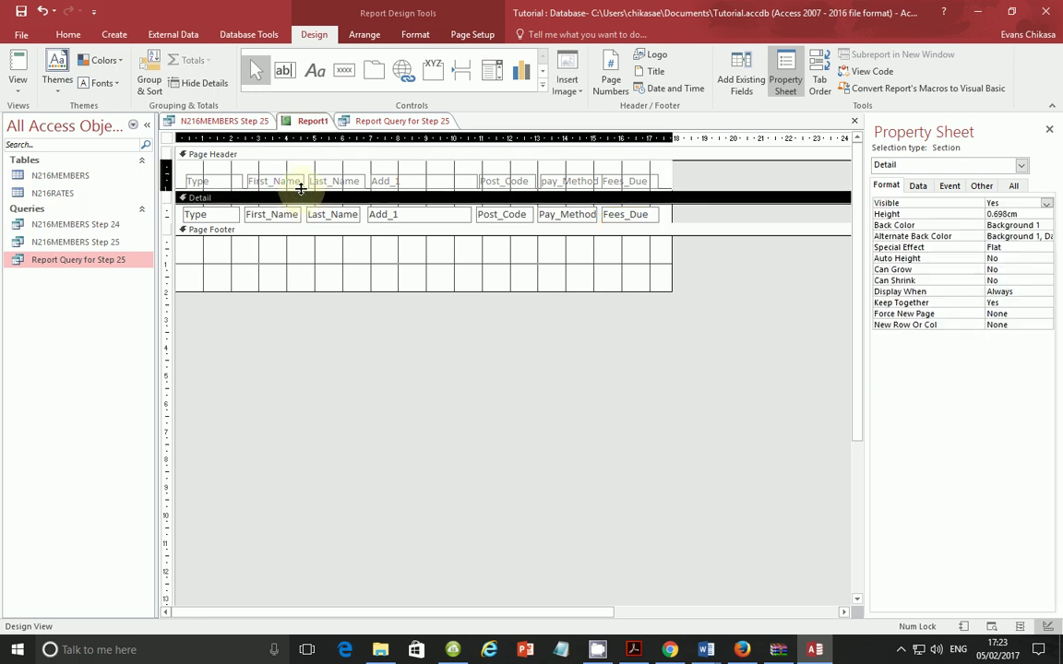
pyautogui.click(17, 81)
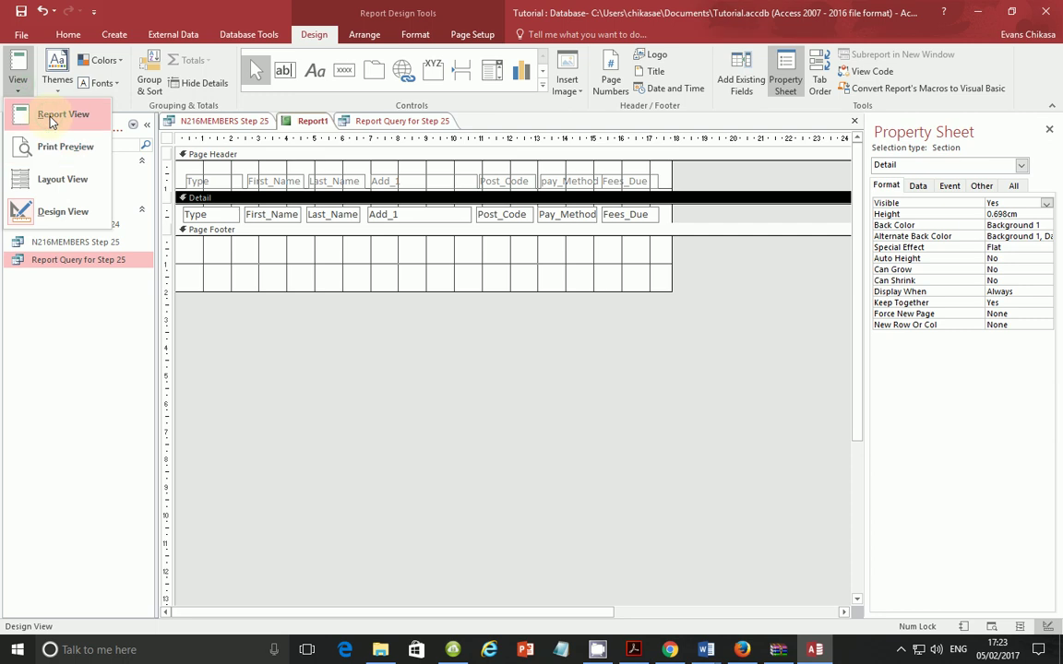
pyautogui.click(51, 114)
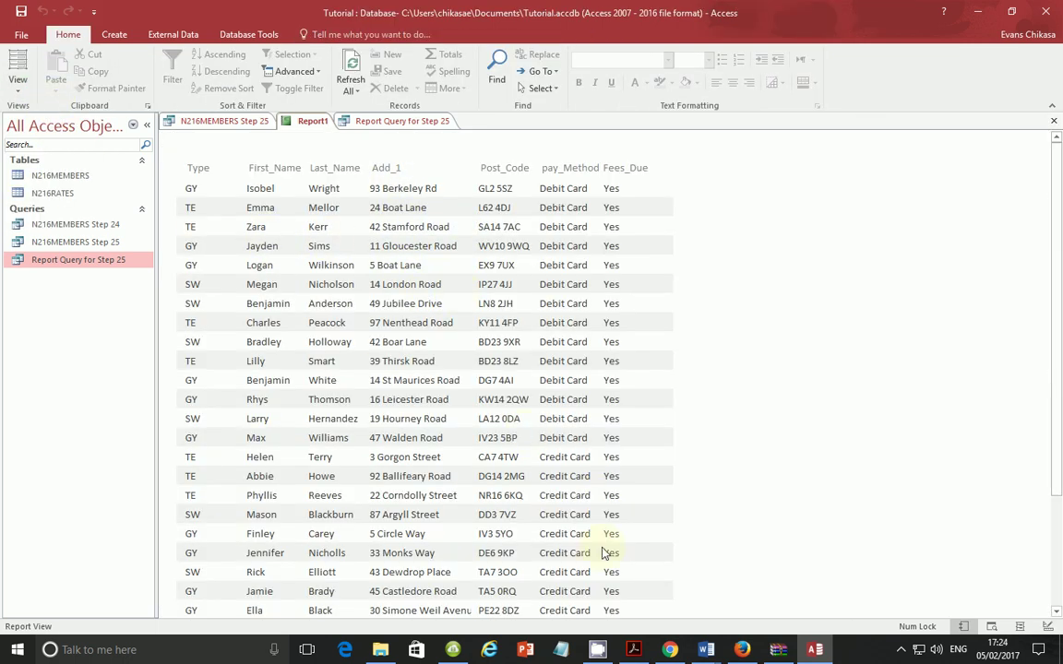
pyautogui.click(633, 649)
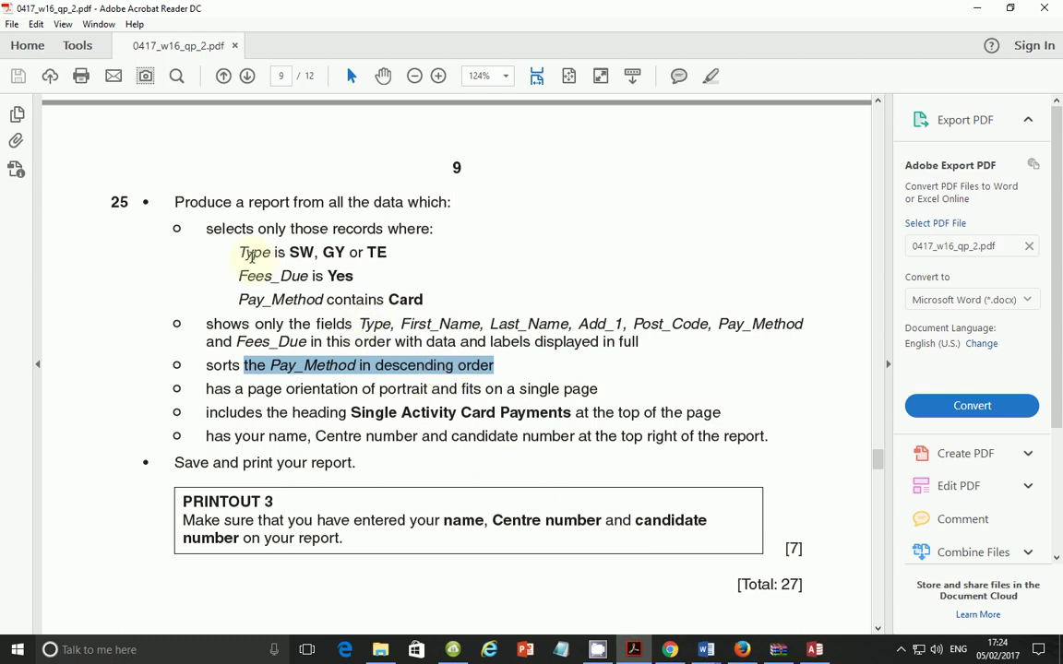
# Step: Highlight the task's record criteria, field list and sort requirements in the exam paper to reread them
pyautogui.click(218, 232)
pyautogui.moveTo(219, 234); pyautogui.dragTo(335, 403)
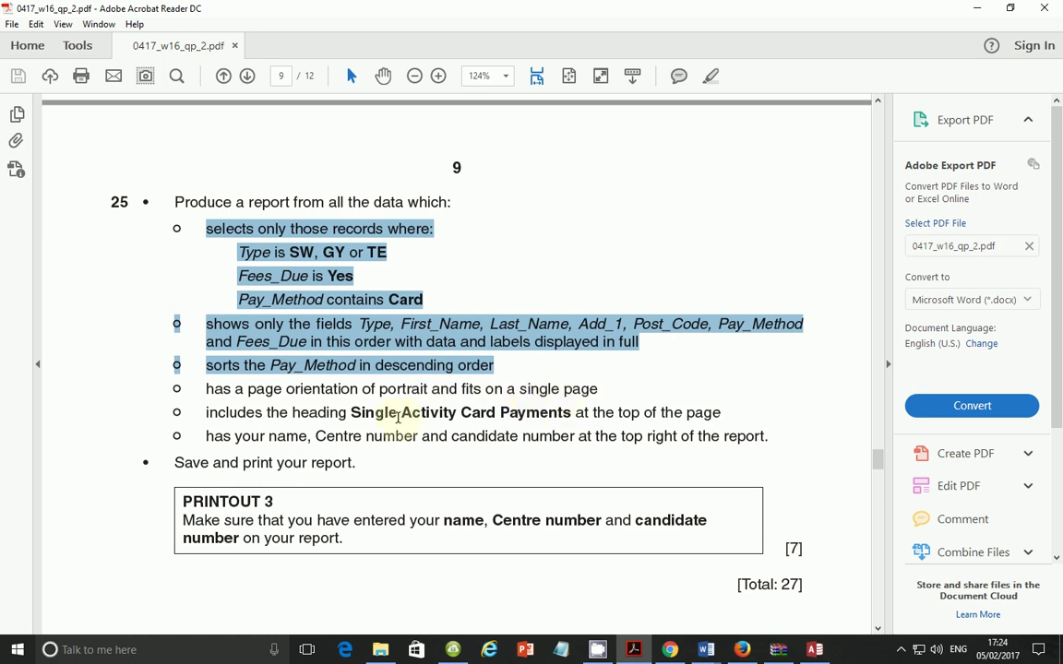
pyautogui.moveTo(286, 388); pyautogui.dragTo(583, 403)
# Step: Set the report to Portrait orientation in Print Preview, close the preview, and return to the exam paper
pyautogui.click(815, 651)
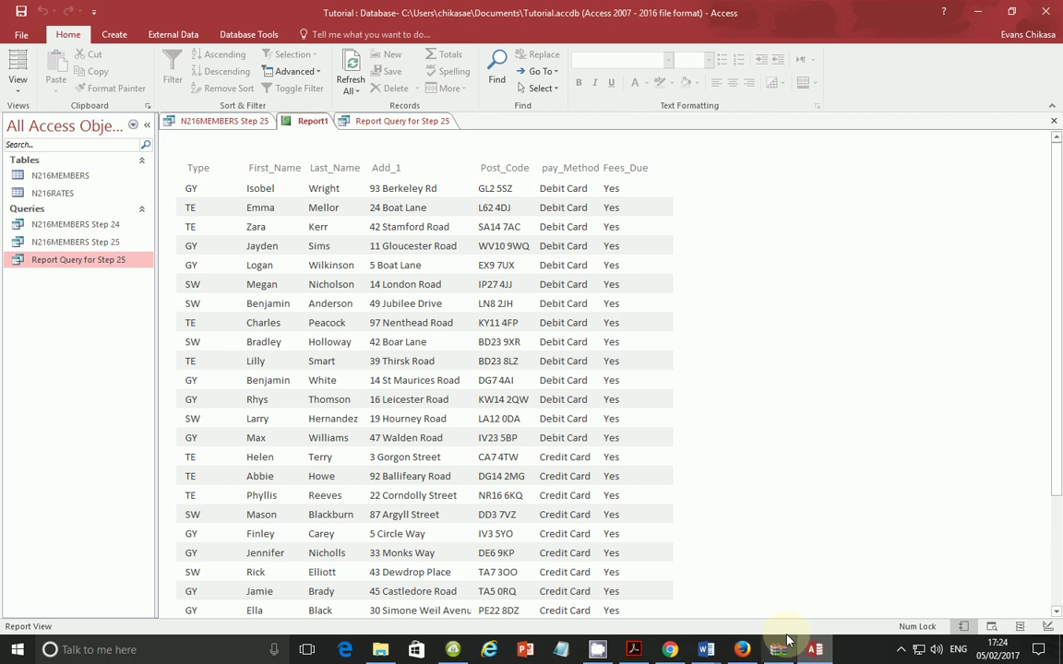
pyautogui.click(19, 85)
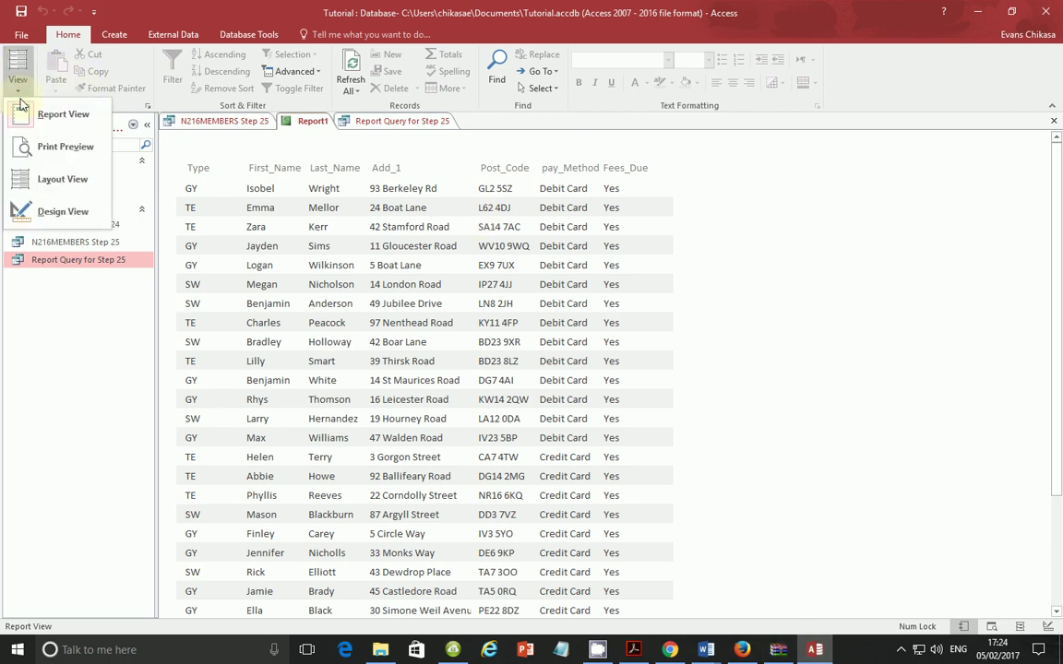
pyautogui.click(61, 148)
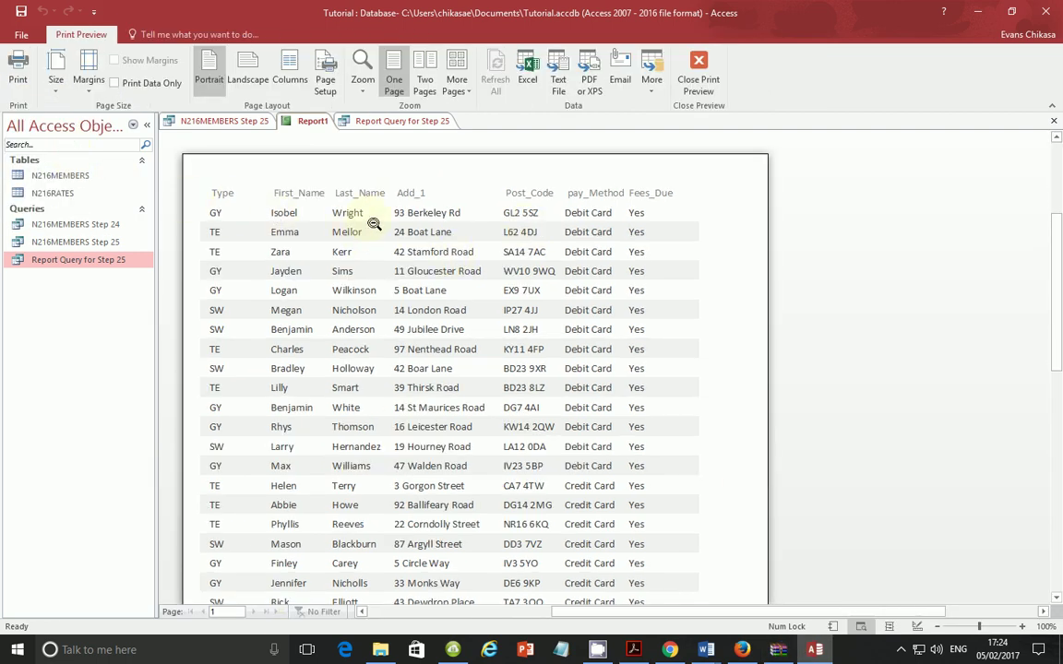
pyautogui.click(217, 97)
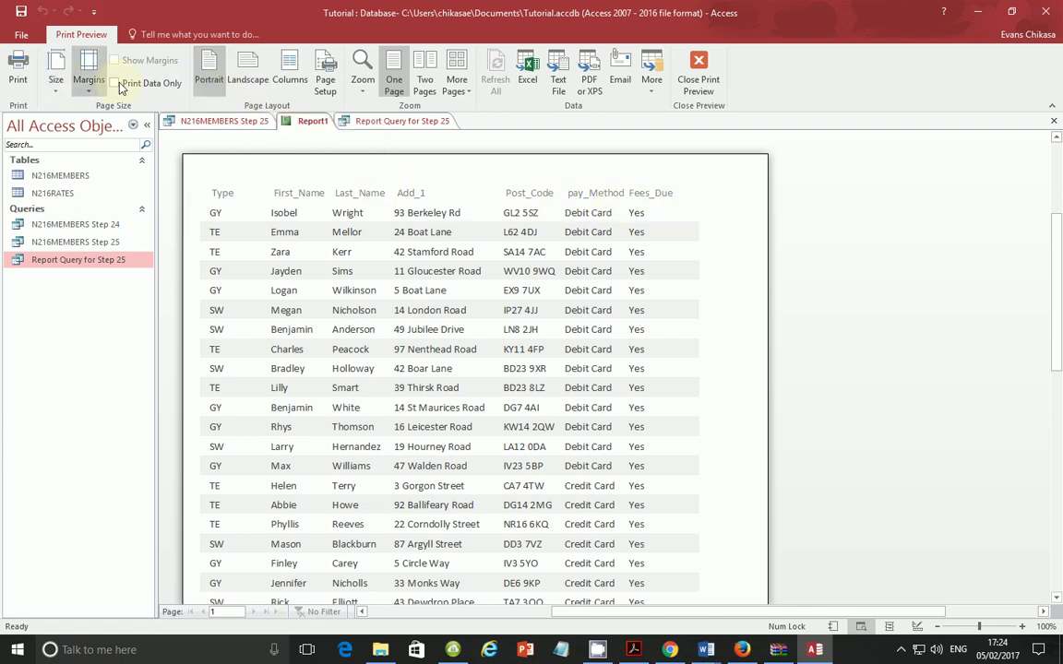
pyautogui.click(698, 79)
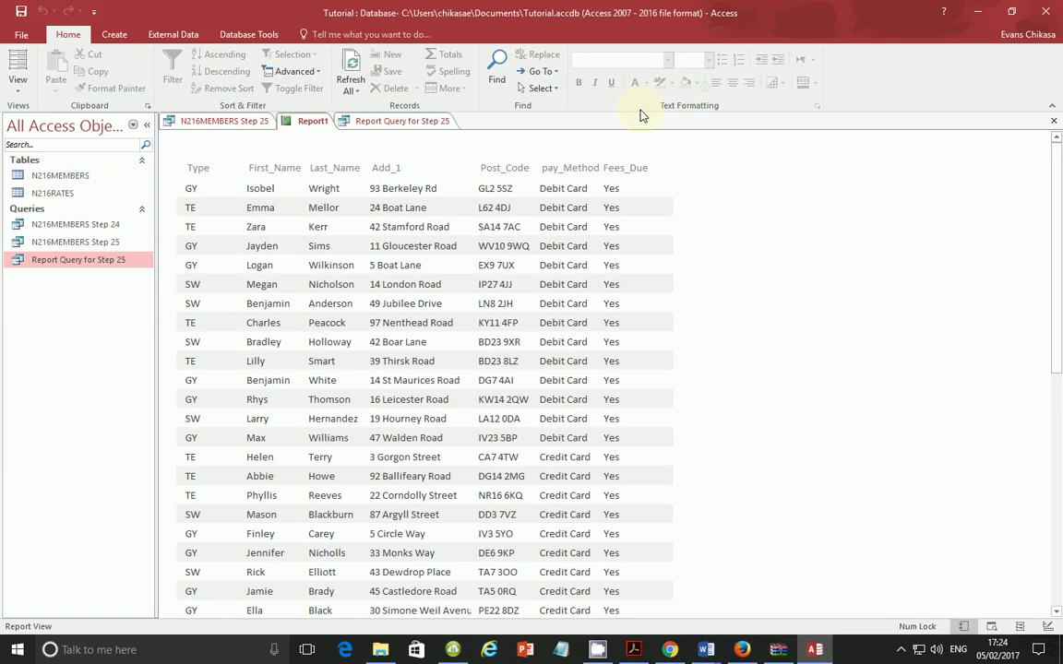
pyautogui.click(632, 650)
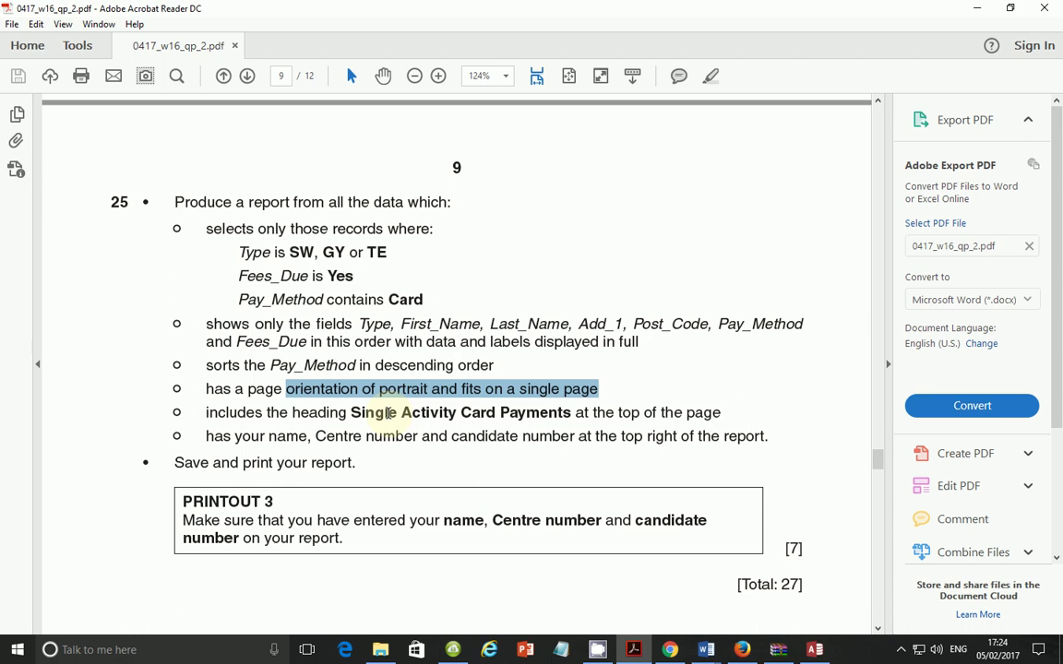
# Step: Select 'Single Activity' in task 25's text, then go back to the Access report
pyautogui.moveTo(354, 412); pyautogui.dragTo(457, 412)
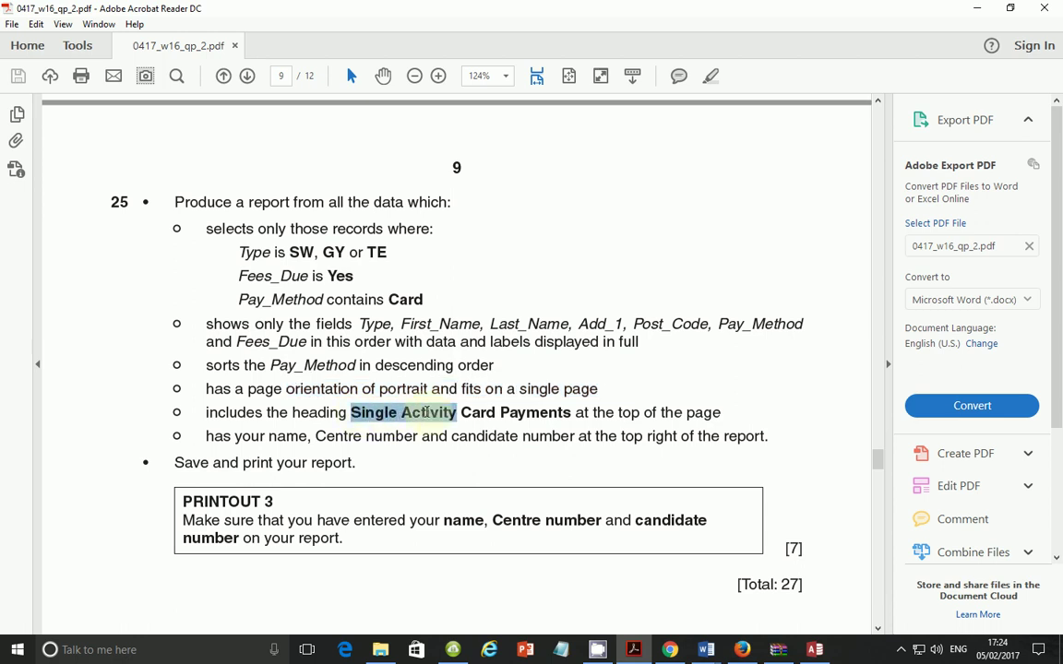
pyautogui.click(815, 649)
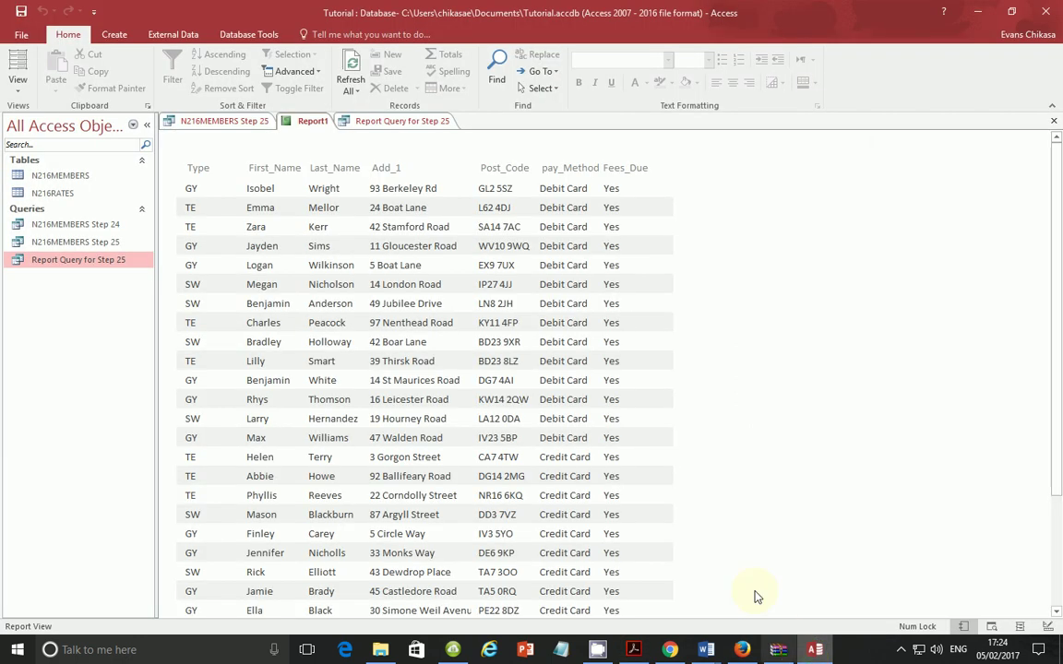
pyautogui.click(18, 82)
# Step: Add Report Header/Footer sections in Design View and collapse the empty Page Footer
pyautogui.click(62, 218)
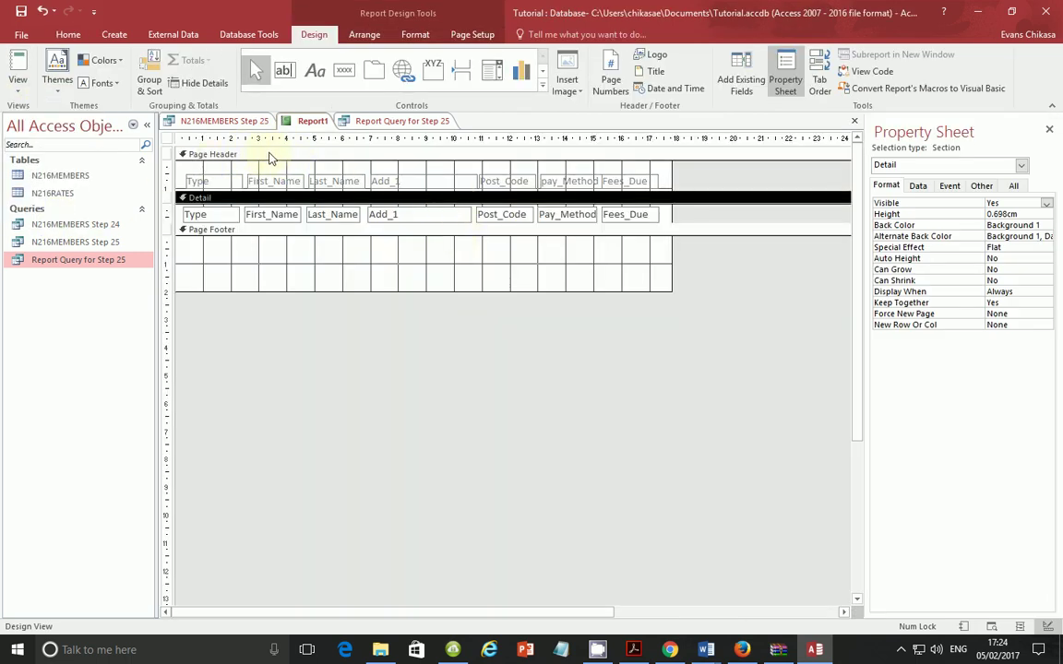
pyautogui.rightClick(632, 172)
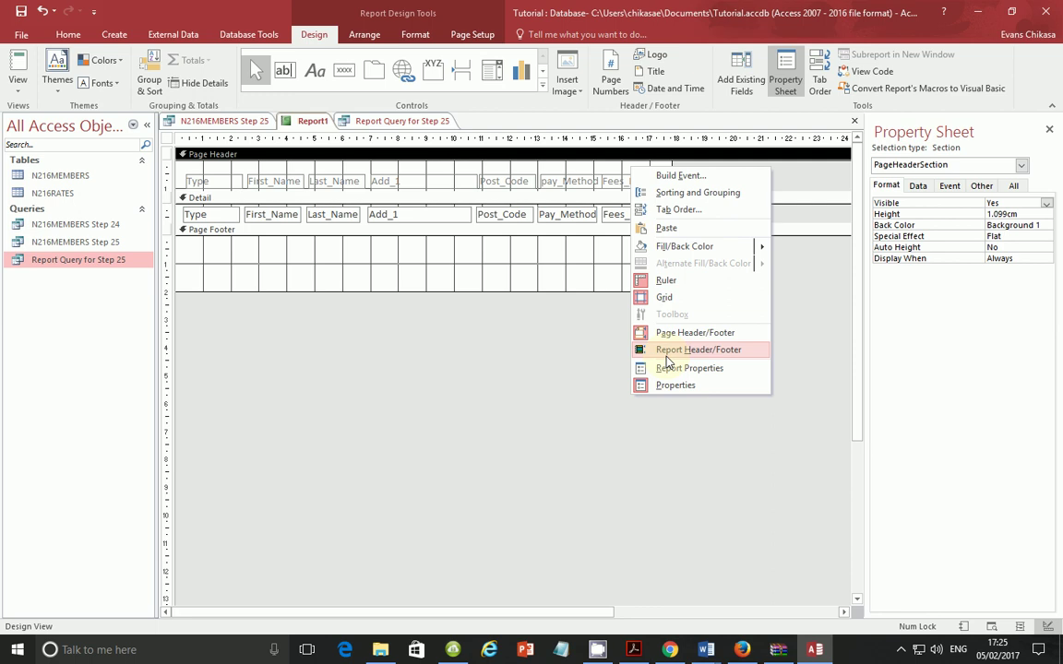
pyautogui.click(665, 355)
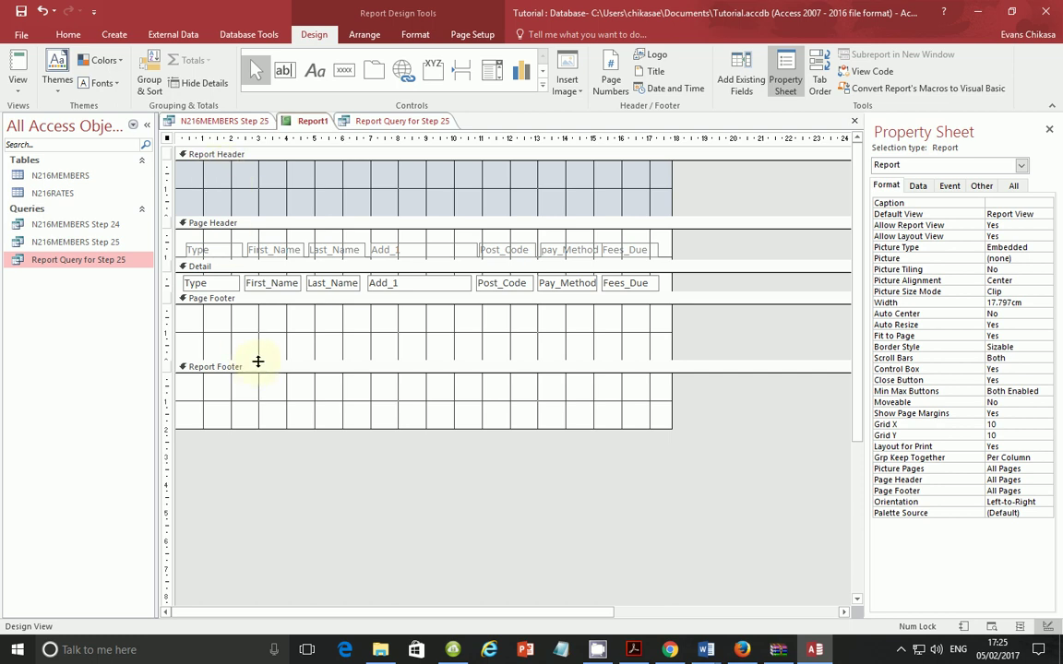
pyautogui.moveTo(258, 361); pyautogui.dragTo(273, 294)
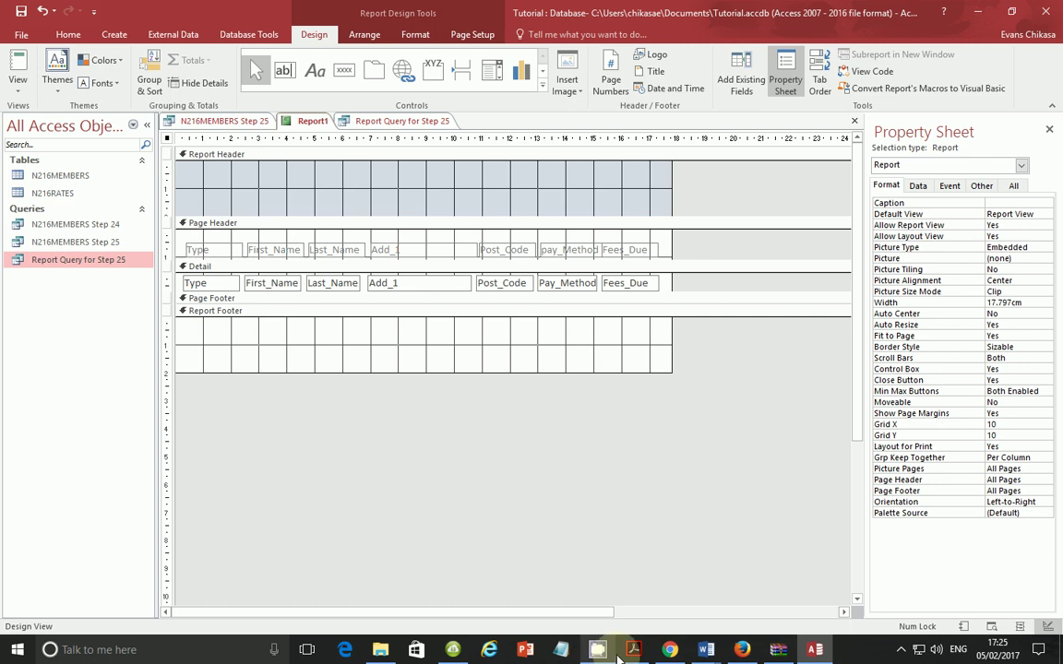
# Step: Copy the heading 'Single Activity Card Payments' from the exam paper
pyautogui.click(622, 651)
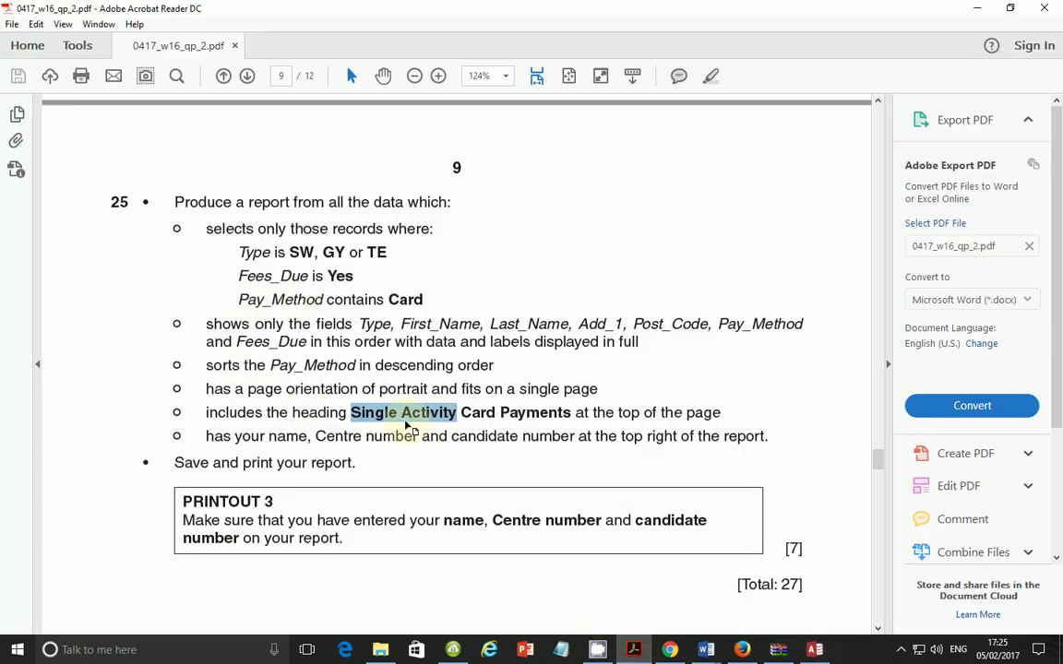
pyautogui.moveTo(355, 414); pyautogui.dragTo(535, 414)
pyautogui.rightClick(535, 414)
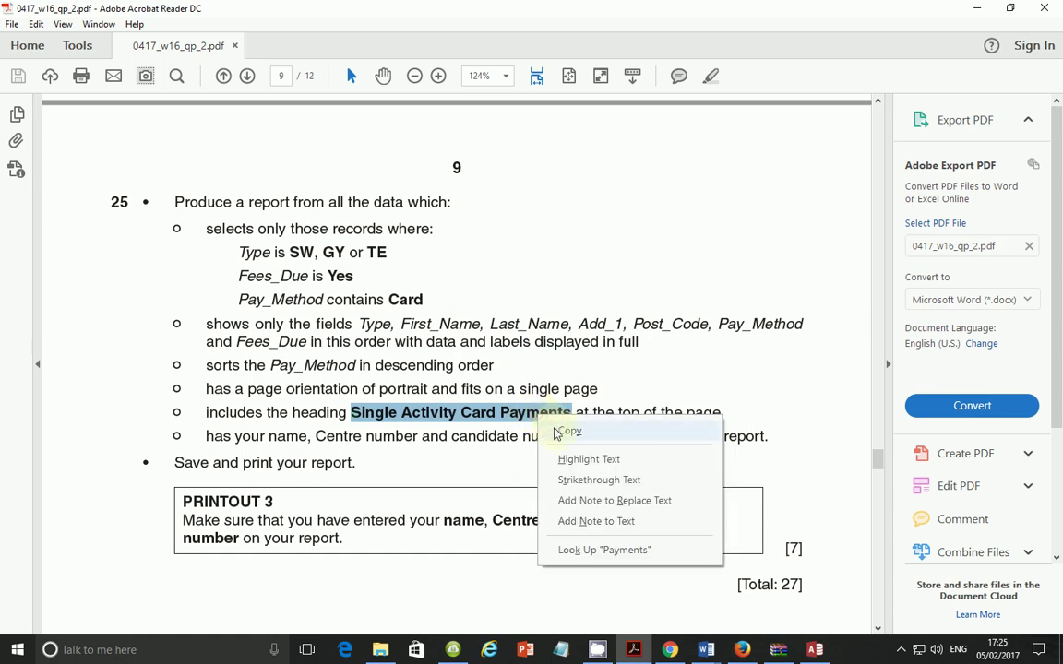
pyautogui.click(550, 431)
# Step: Draw a label in the Report Header and paste 'Single Activity Card Payments' into it
pyautogui.click(815, 649)
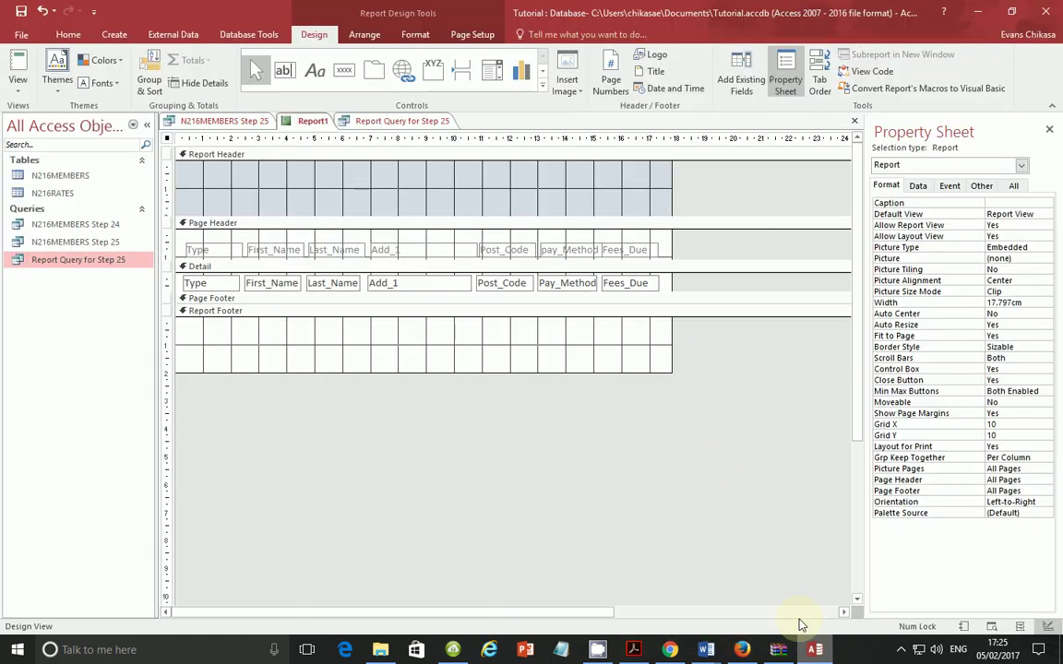
pyautogui.click(315, 71)
pyautogui.moveTo(189, 171); pyautogui.dragTo(392, 209)
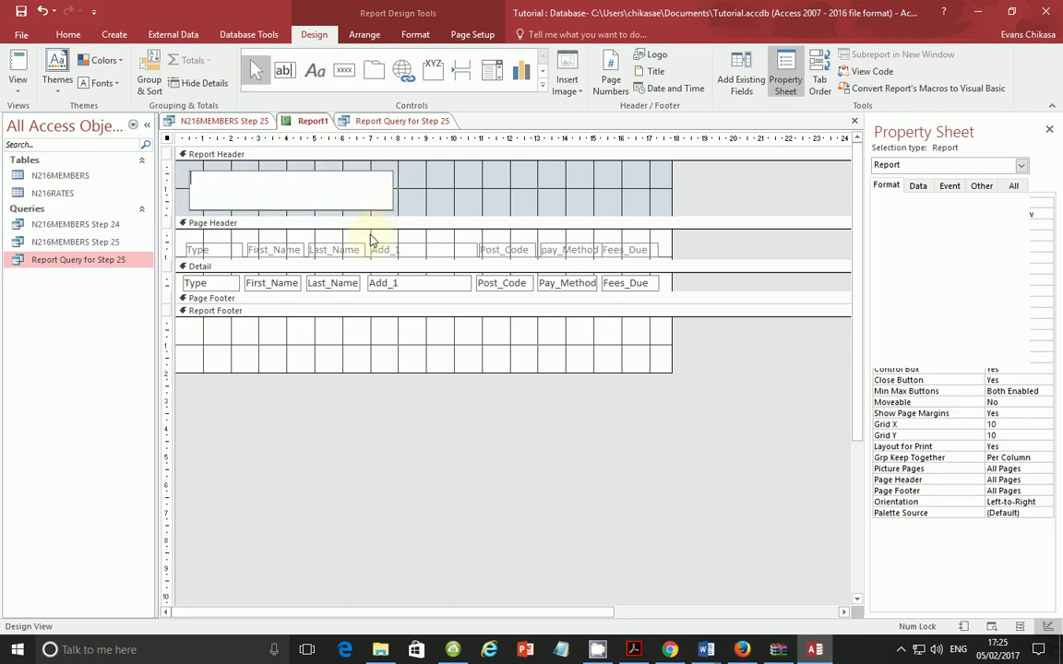
pyautogui.hotkey('ctrl', 'v')
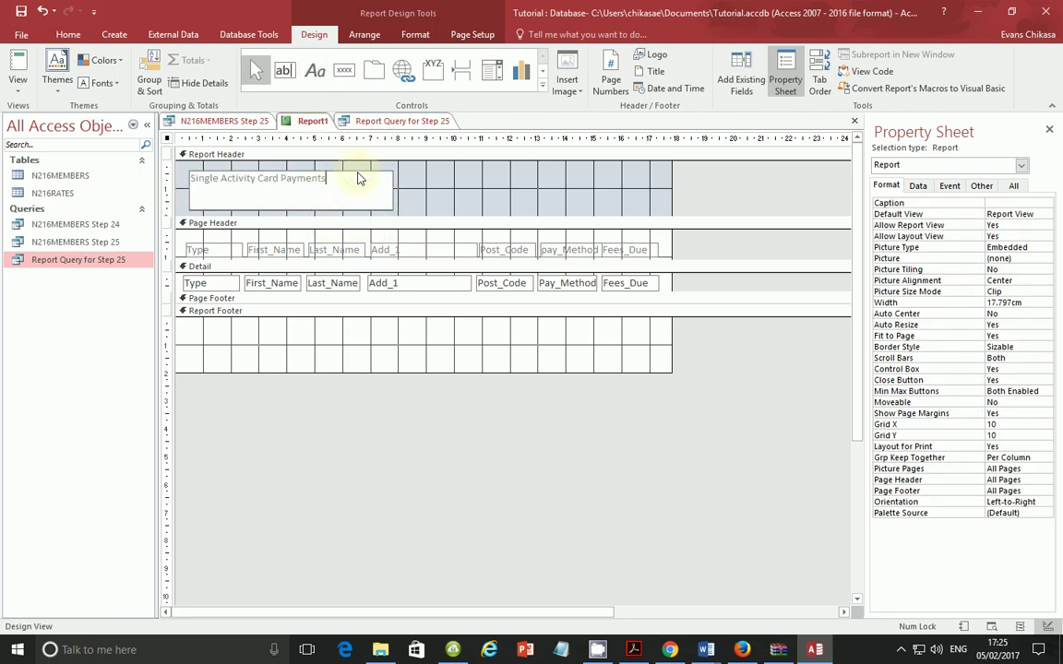
pyautogui.press('Return')
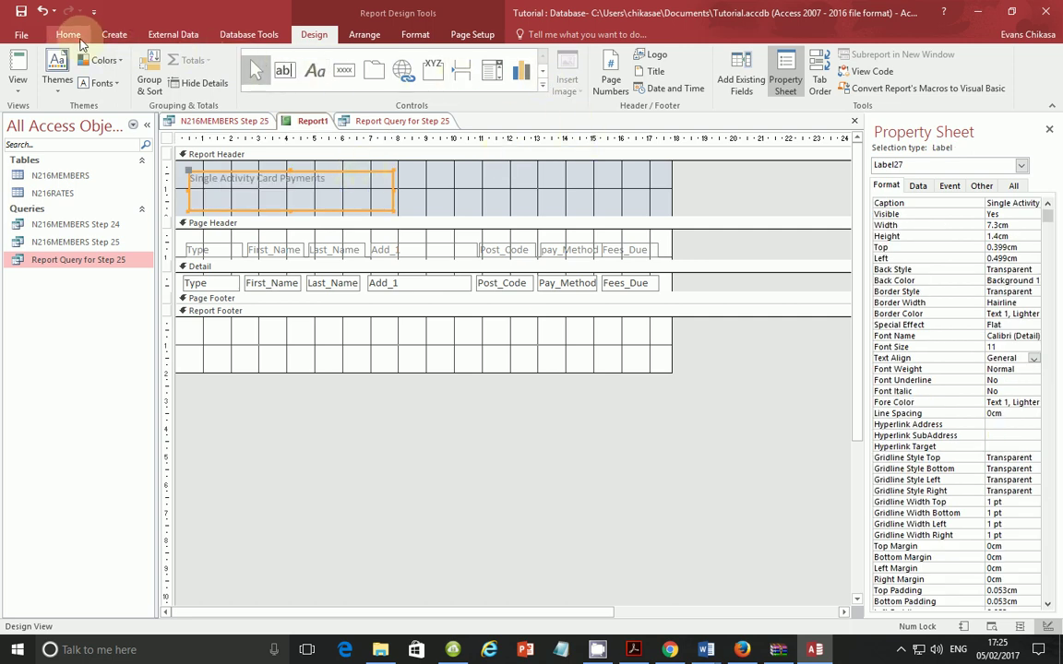
# Step: Format the heading bold, black and 22-point
pyautogui.click(67, 34)
pyautogui.click(579, 82)
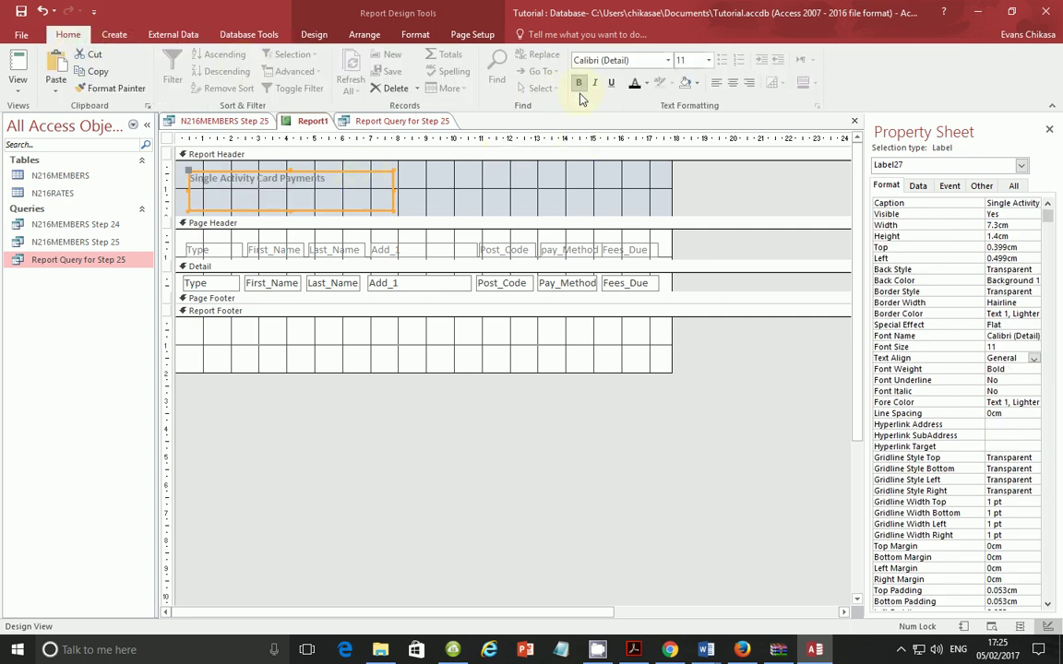
pyautogui.click(634, 83)
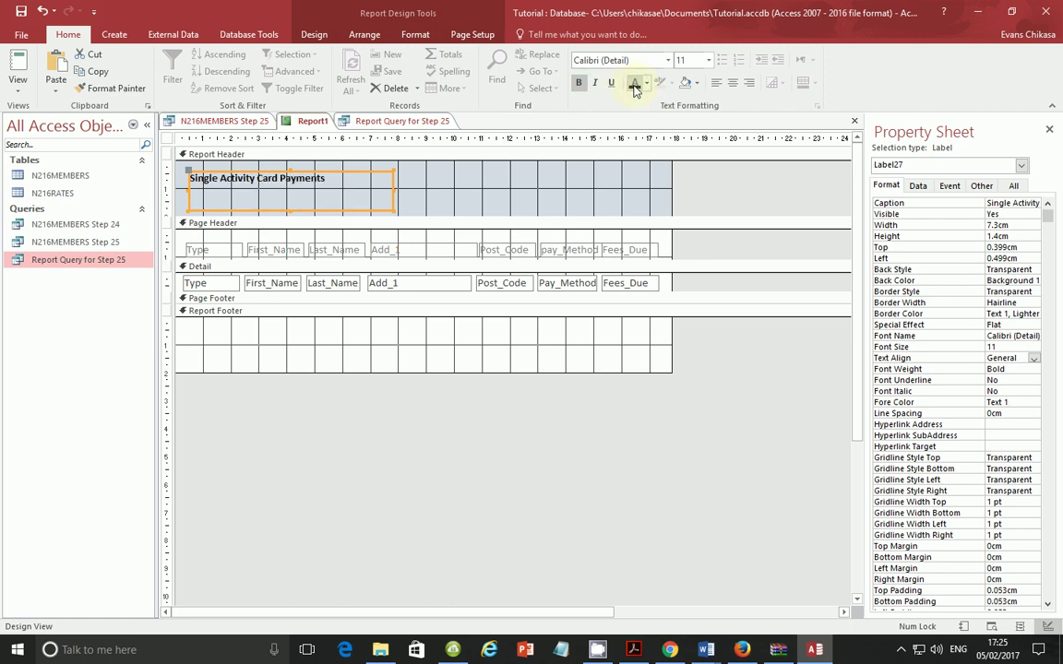
pyautogui.click(709, 60)
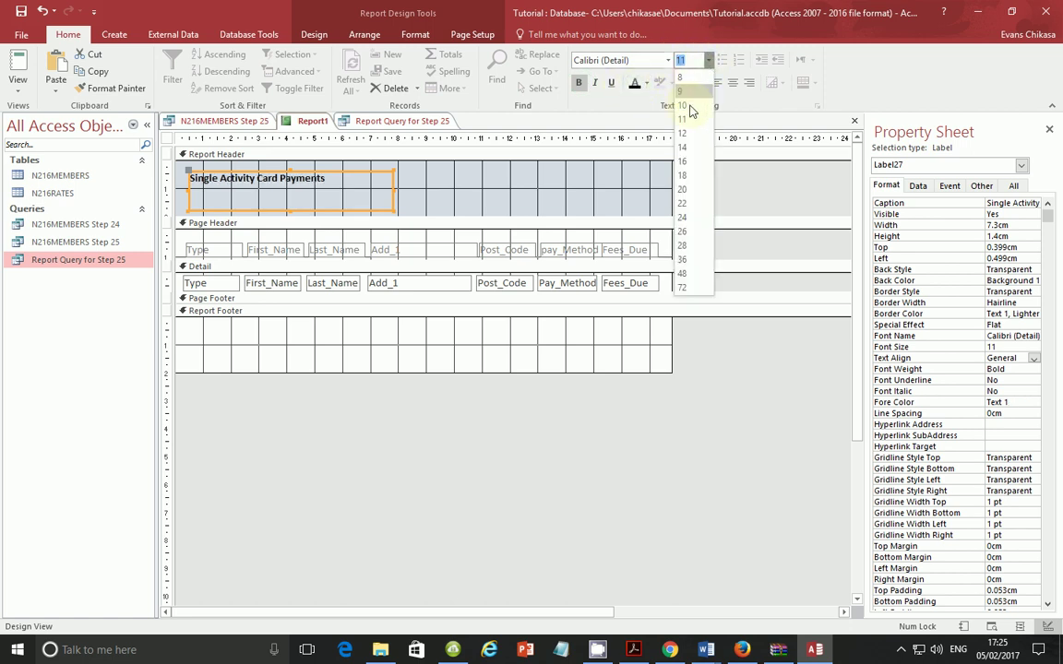
pyautogui.click(686, 197)
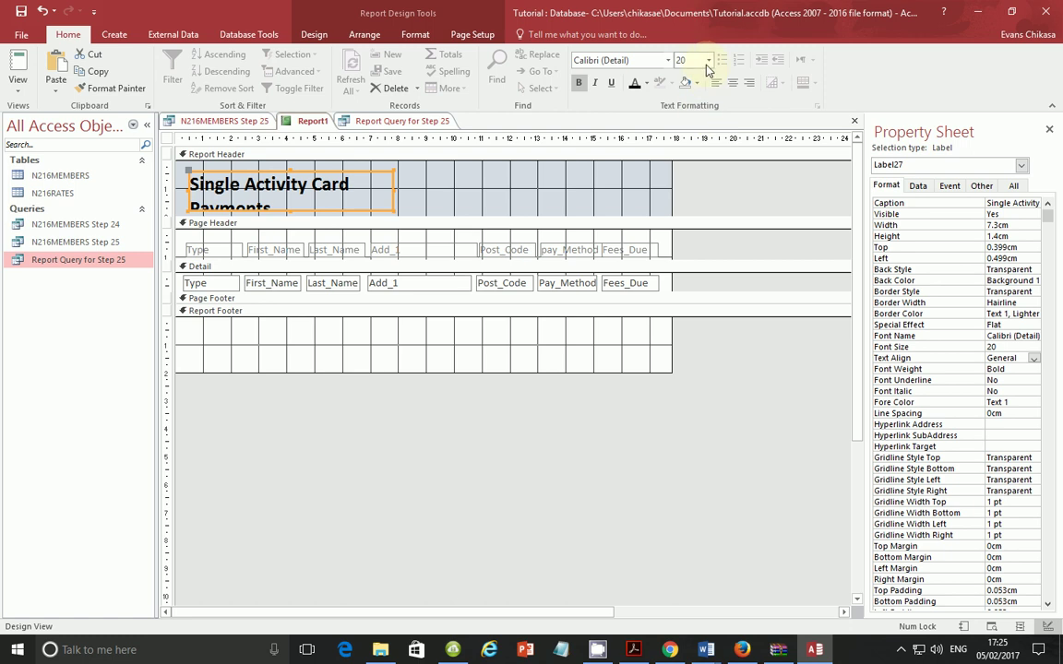
pyautogui.click(709, 60)
pyautogui.click(684, 203)
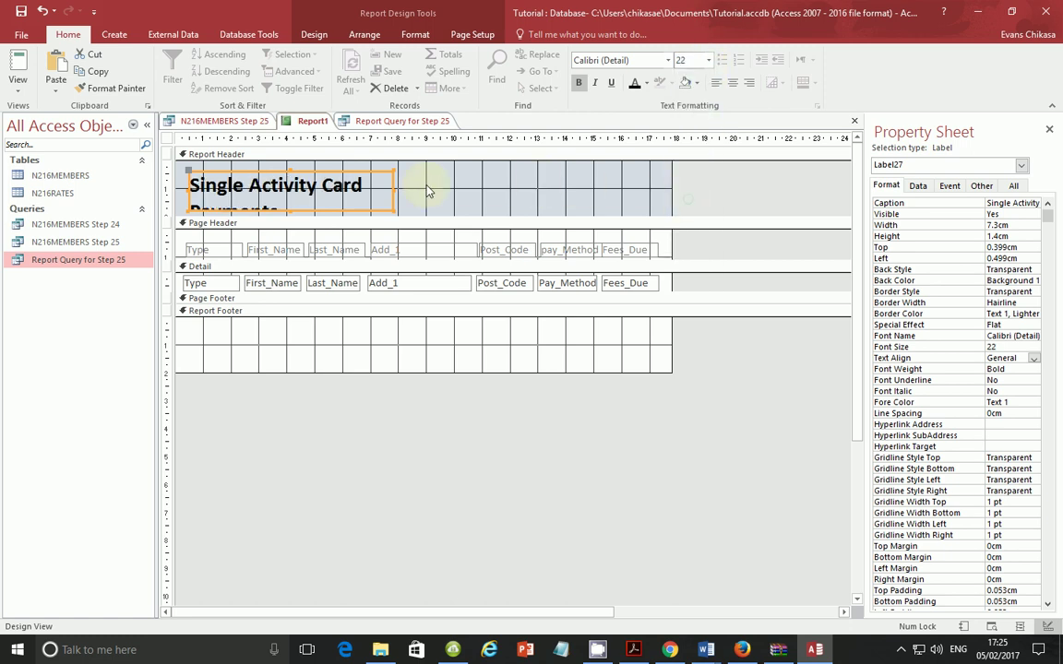
# Step: Widen the heading onto one line, place it top left, and shorten the Report Header
pyautogui.click(398, 194)
pyautogui.click(392, 193)
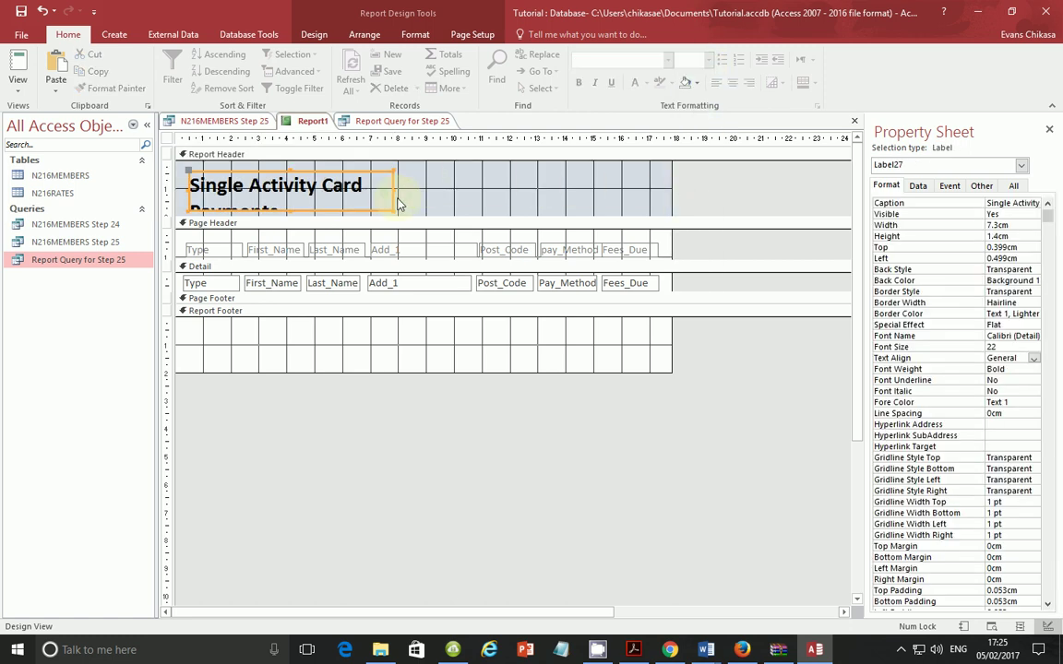
pyautogui.moveTo(394, 190); pyautogui.dragTo(463, 185)
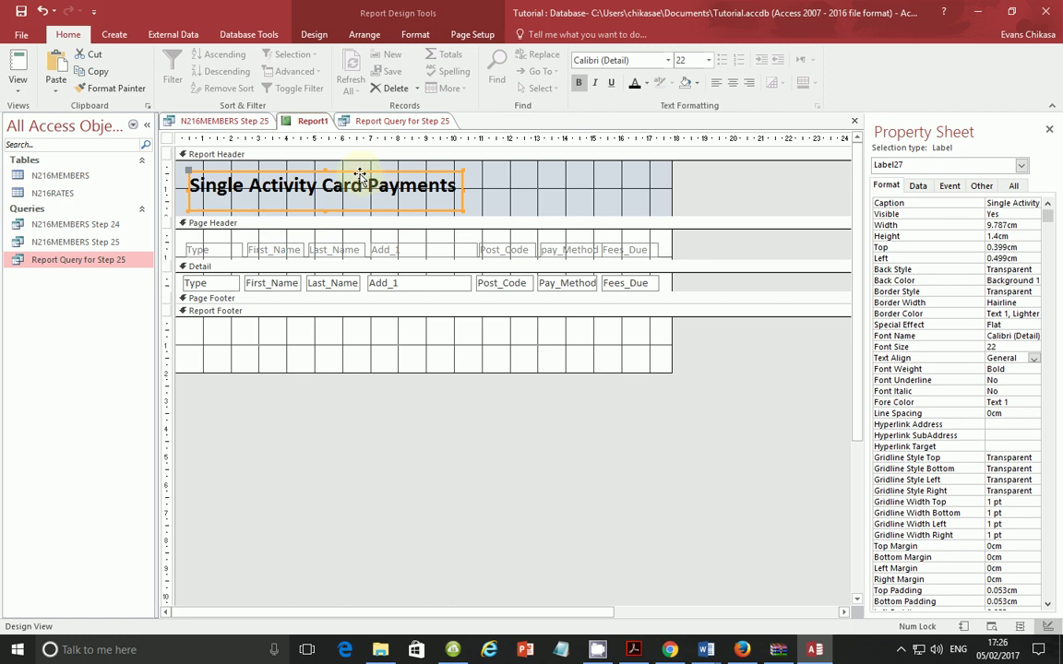
pyautogui.moveTo(360, 176); pyautogui.dragTo(347, 178)
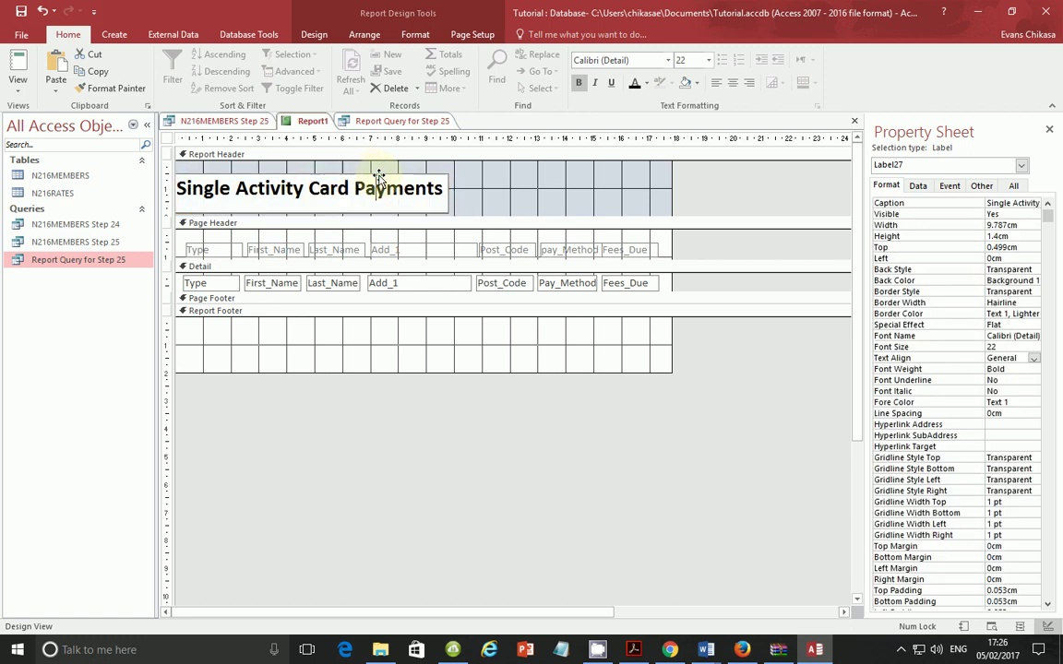
pyautogui.click(457, 180)
pyautogui.click(423, 177)
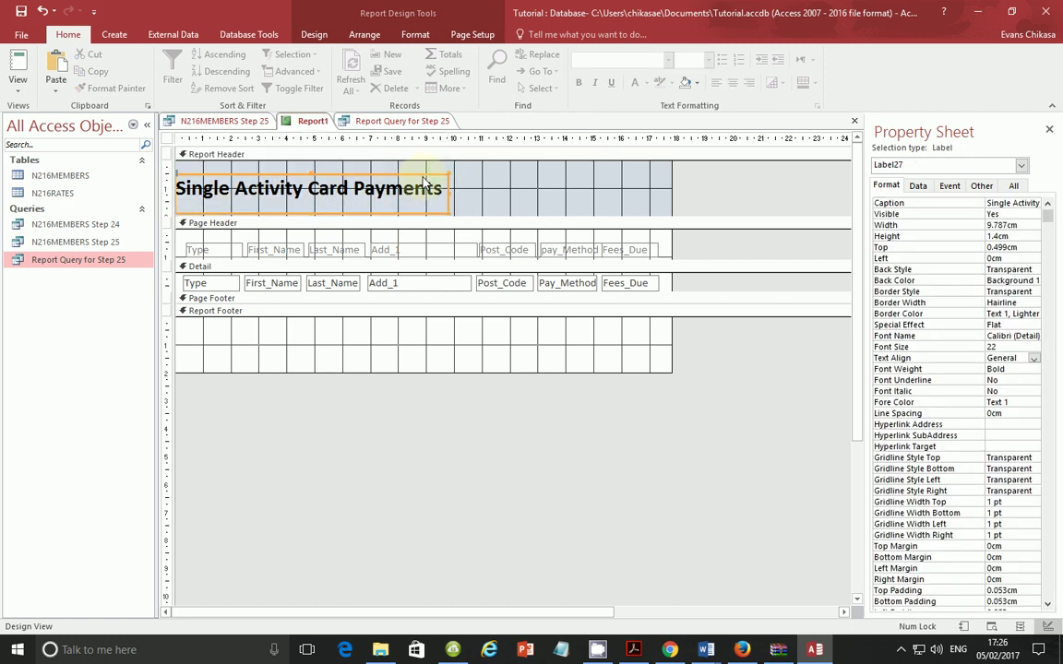
pyautogui.moveTo(433, 170); pyautogui.dragTo(443, 161)
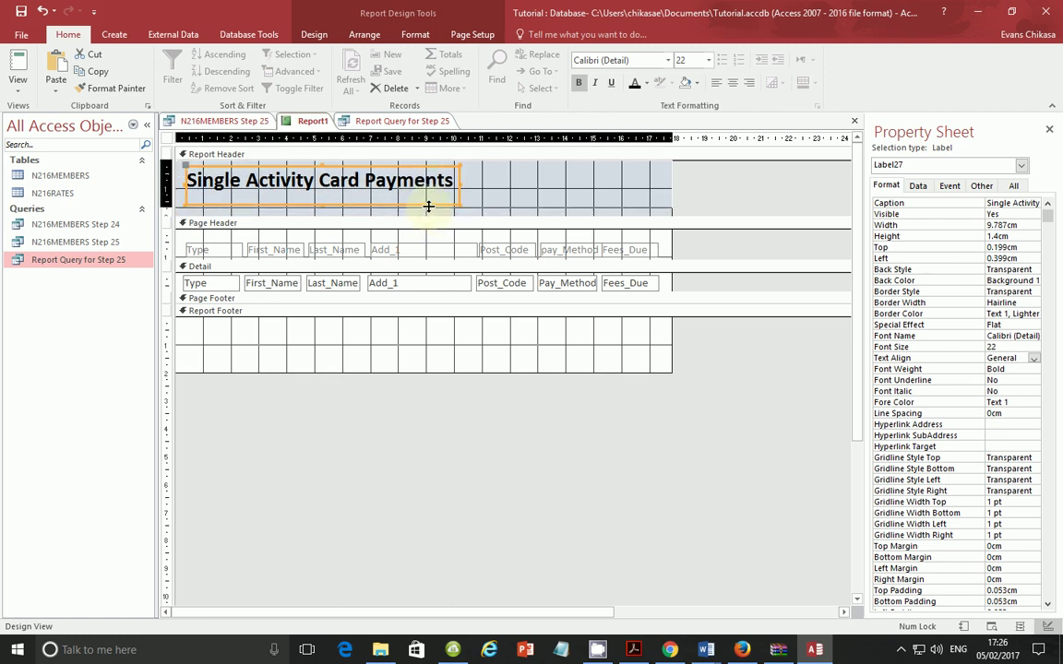
pyautogui.moveTo(428, 206); pyautogui.dragTo(332, 199)
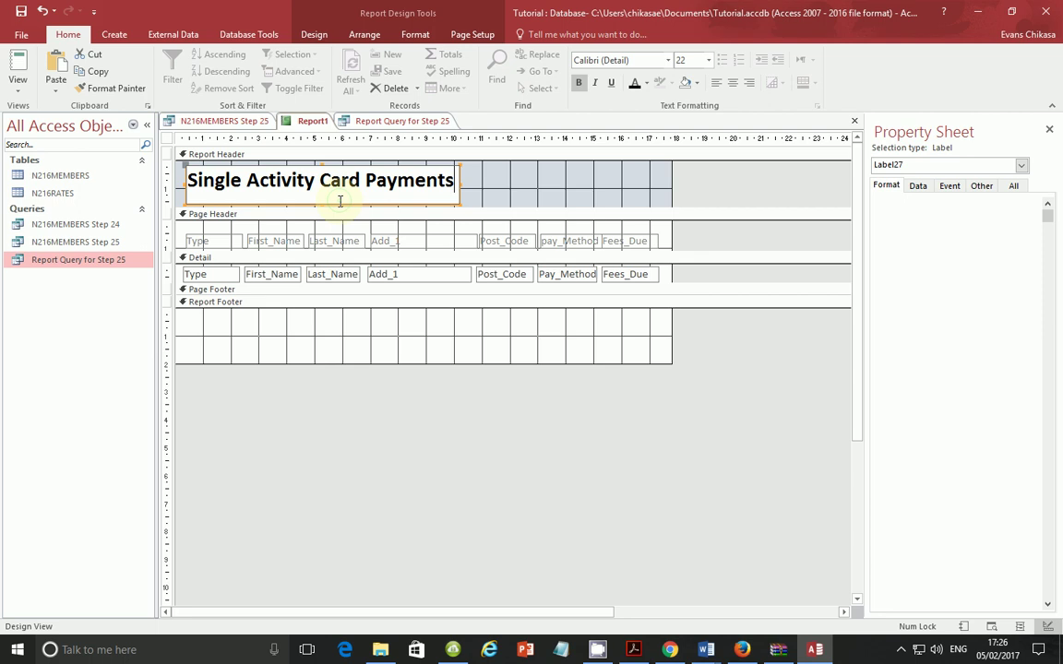
# Step: Nudge the heading label and drag the Page Header bar up to shrink the Report Header
pyautogui.click(486, 180)
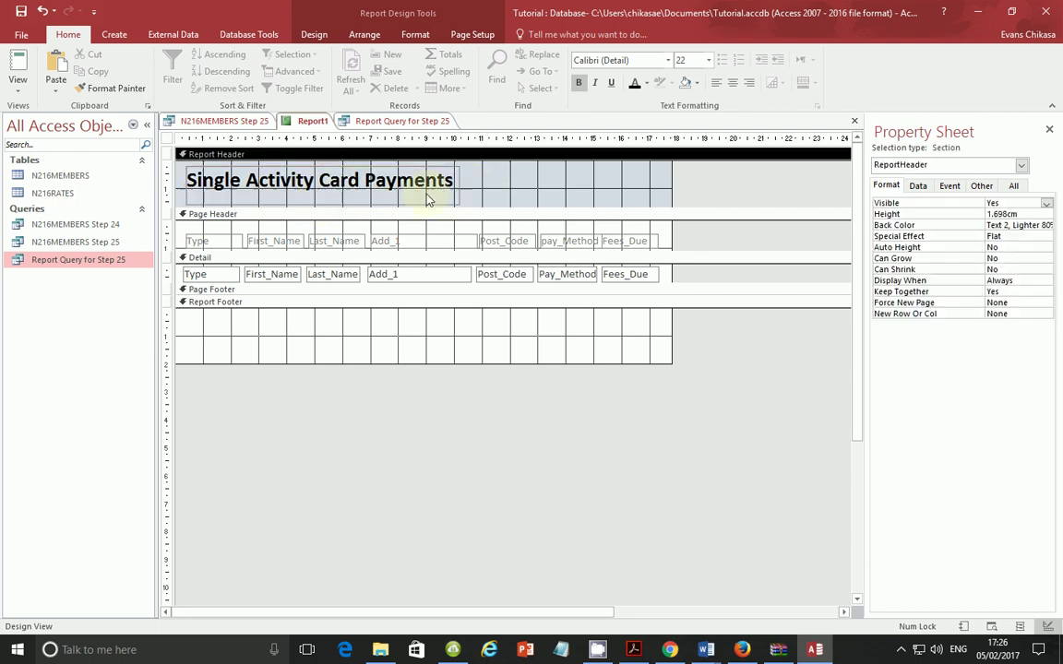
pyautogui.click(323, 198)
pyautogui.moveTo(325, 170); pyautogui.dragTo(320, 162)
pyautogui.click(350, 212)
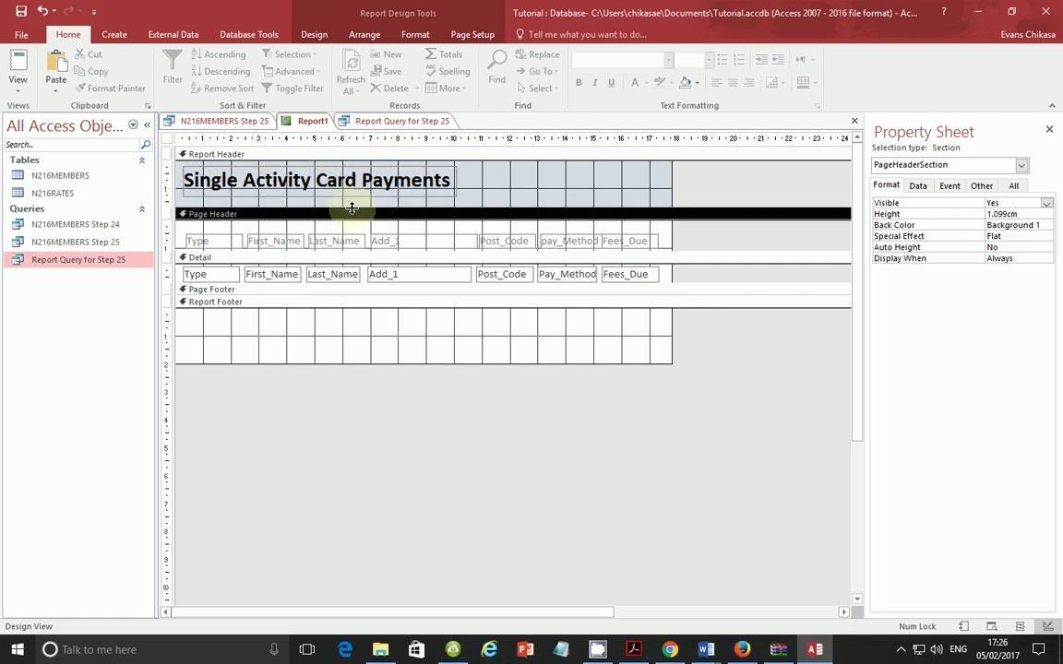
pyautogui.moveTo(354, 196); pyautogui.dragTo(355, 188)
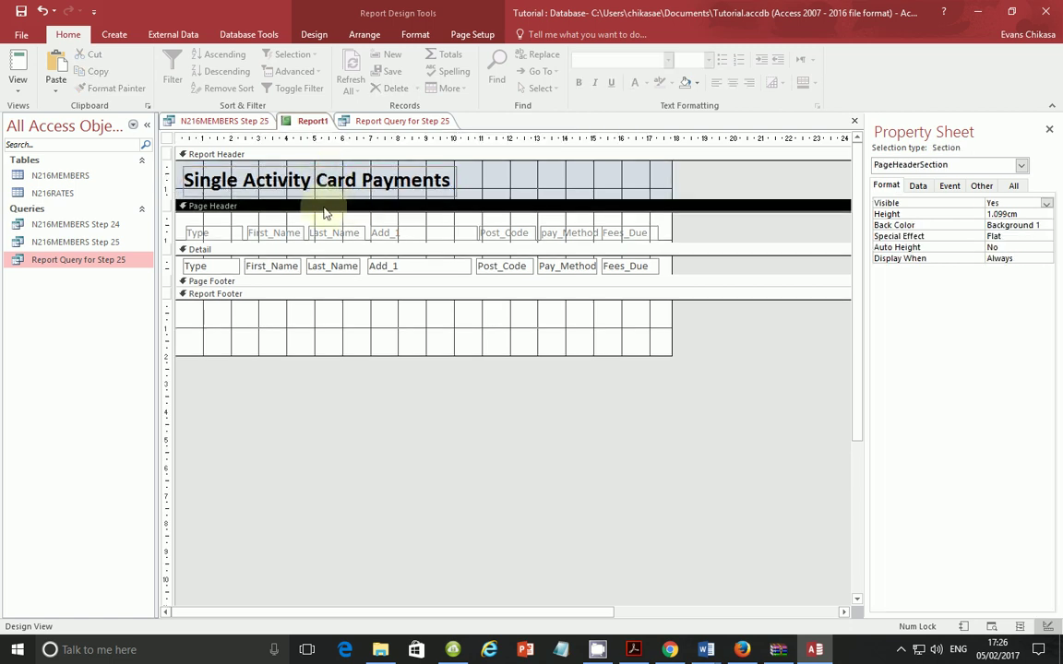
# Step: Preview the report in Report View, return to Design View, then bring the exam PDF forward
pyautogui.click(18, 76)
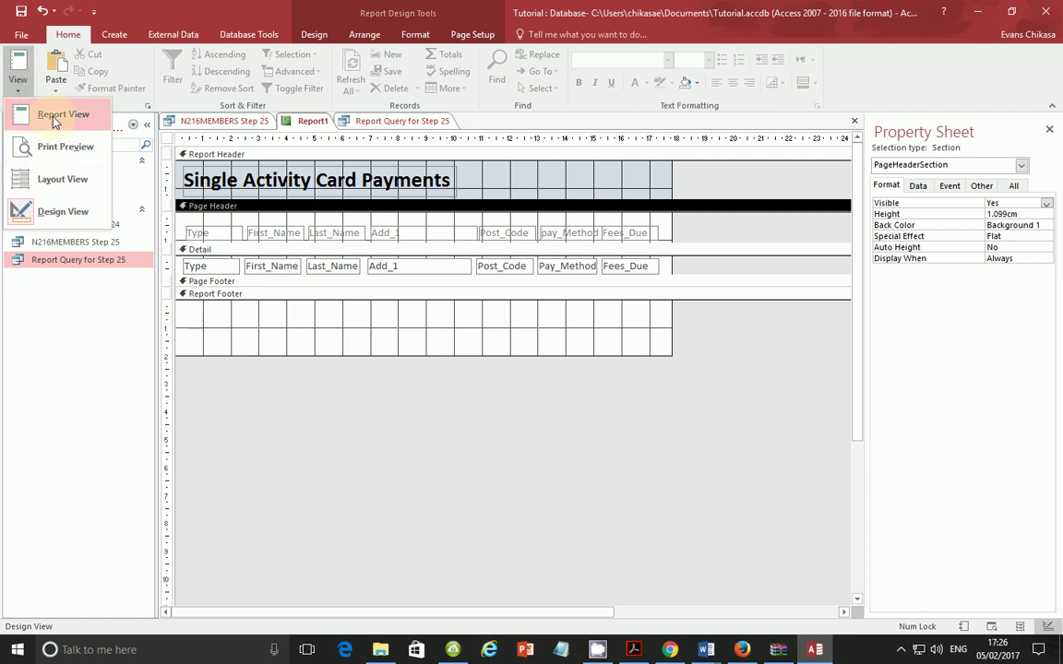
pyautogui.click(53, 119)
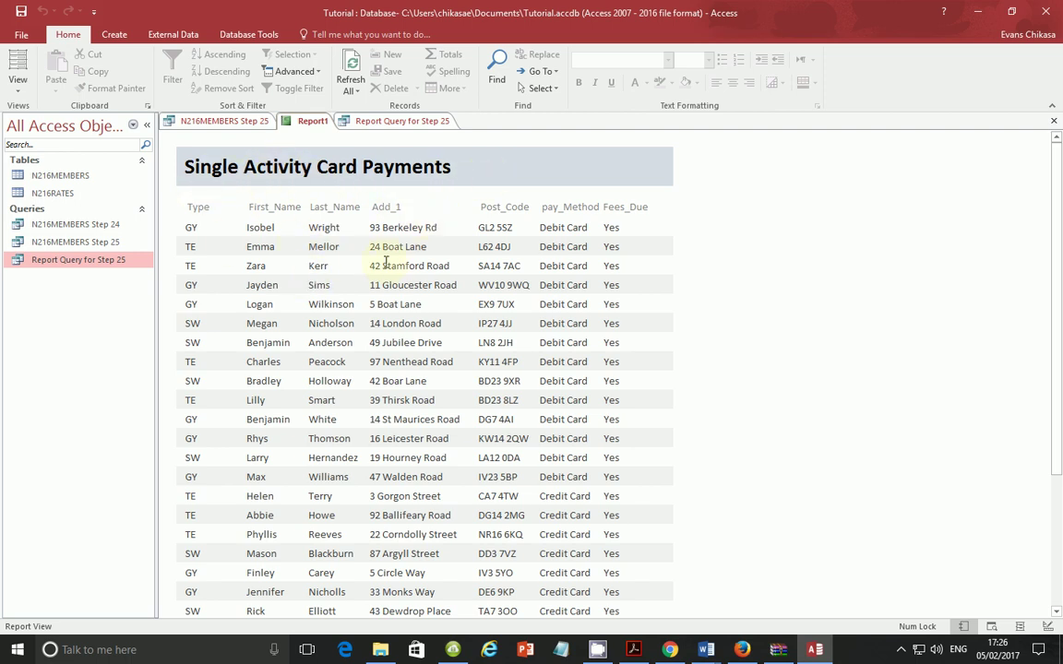
pyautogui.click(19, 81)
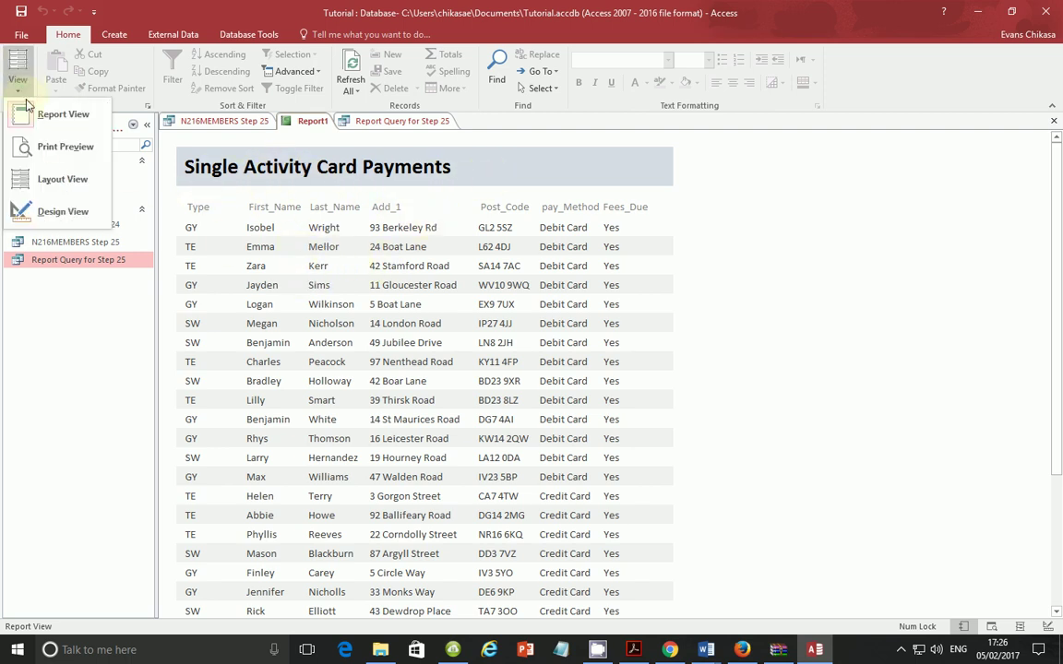
pyautogui.click(43, 204)
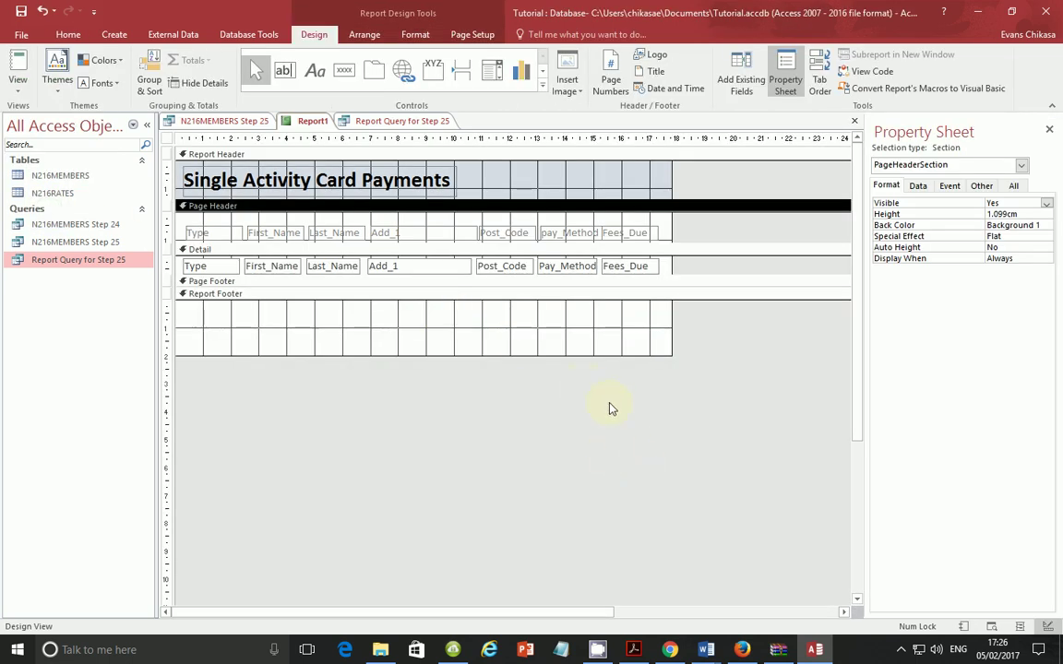
pyautogui.click(634, 650)
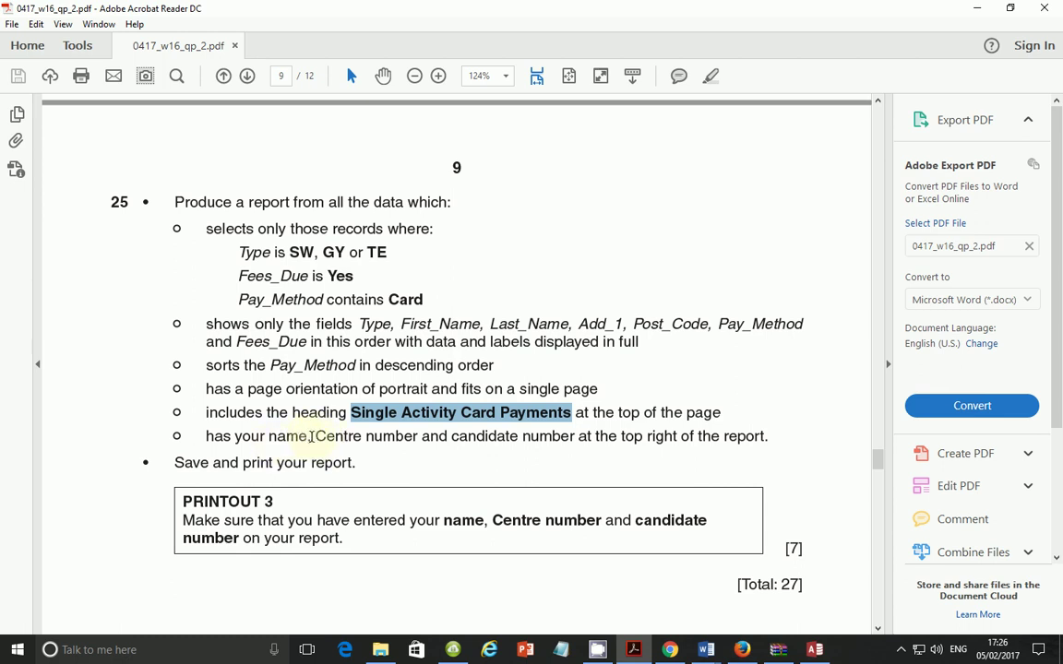
# Step: Highlight the 'Centre number' requirement in the PDF, then return to the Access report design
pyautogui.moveTo(310, 437); pyautogui.dragTo(448, 438)
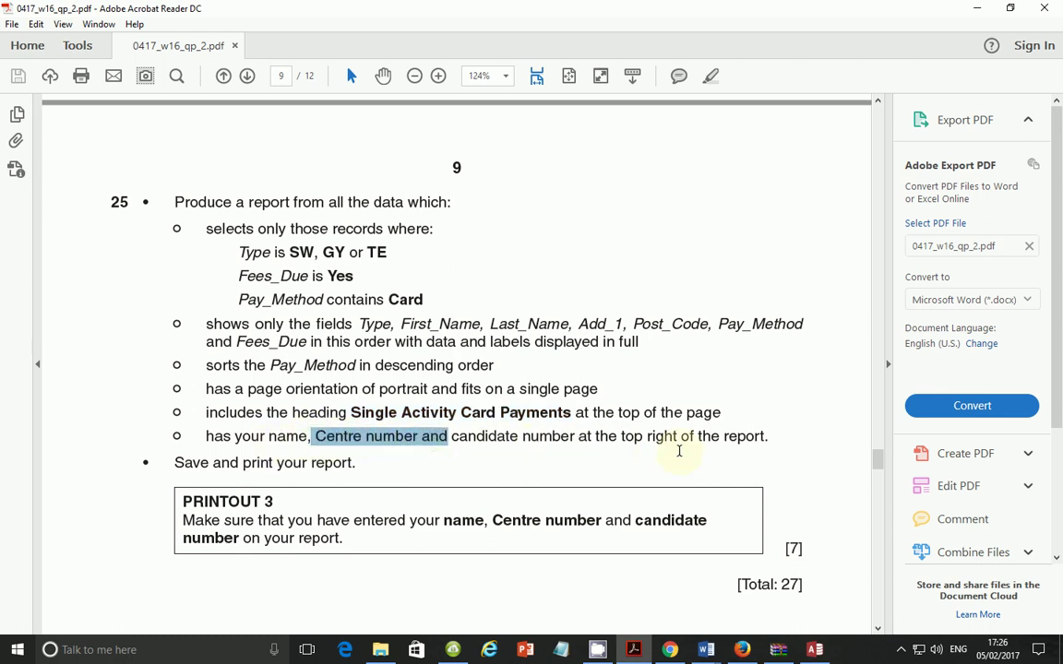
pyautogui.click(815, 649)
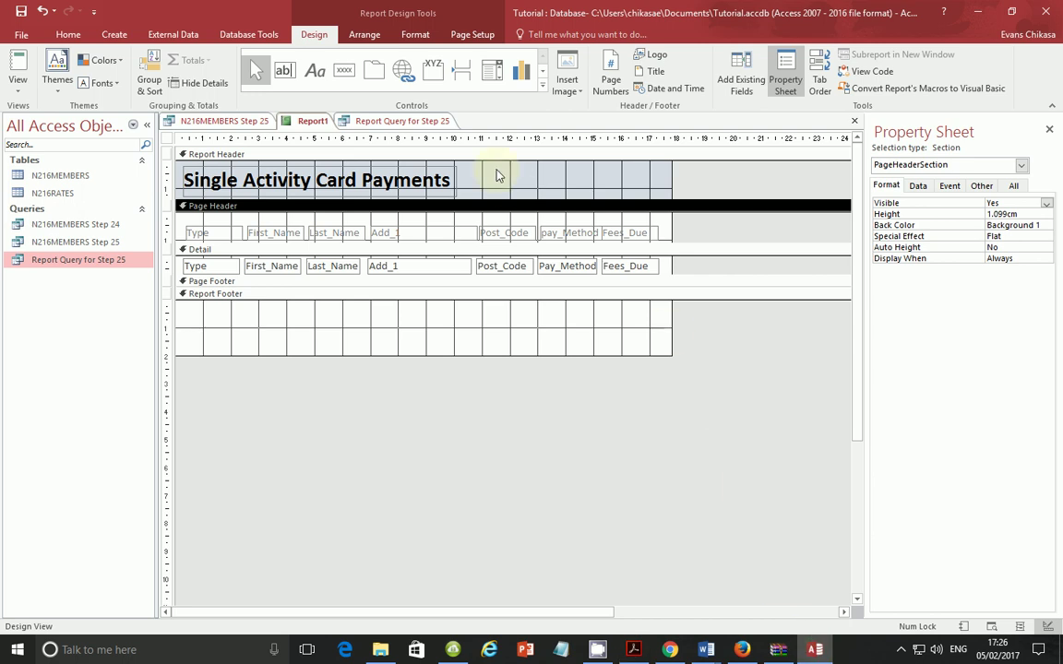
# Step: Add a top-right header label with the candidate's name, Centre number and candidate number, then view the report
pyautogui.click(315, 71)
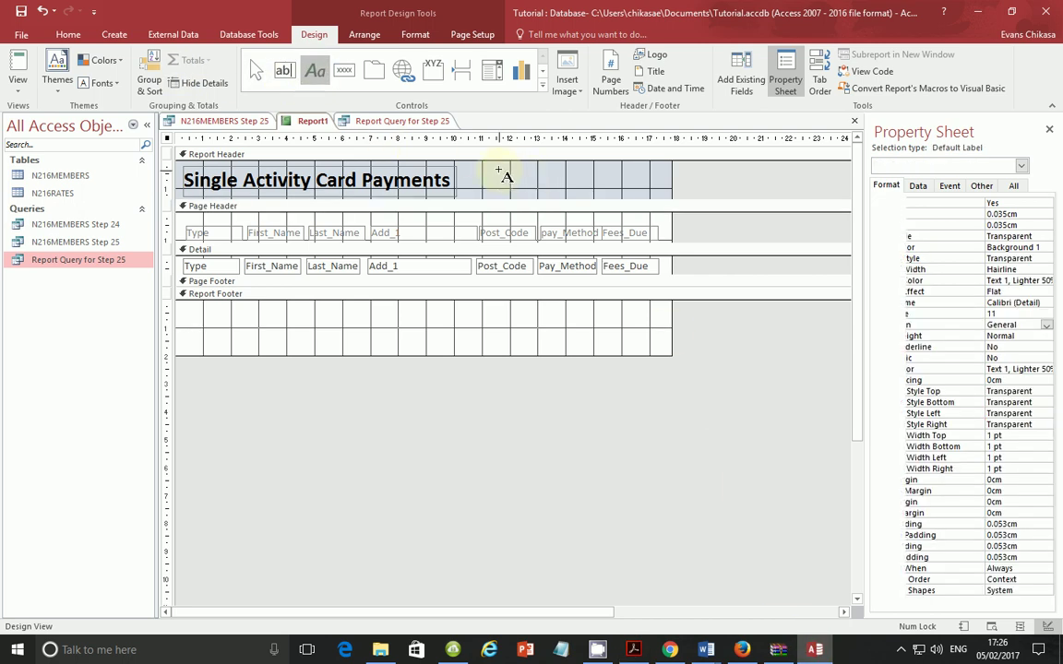
pyautogui.moveTo(500, 174); pyautogui.dragTo(648, 191)
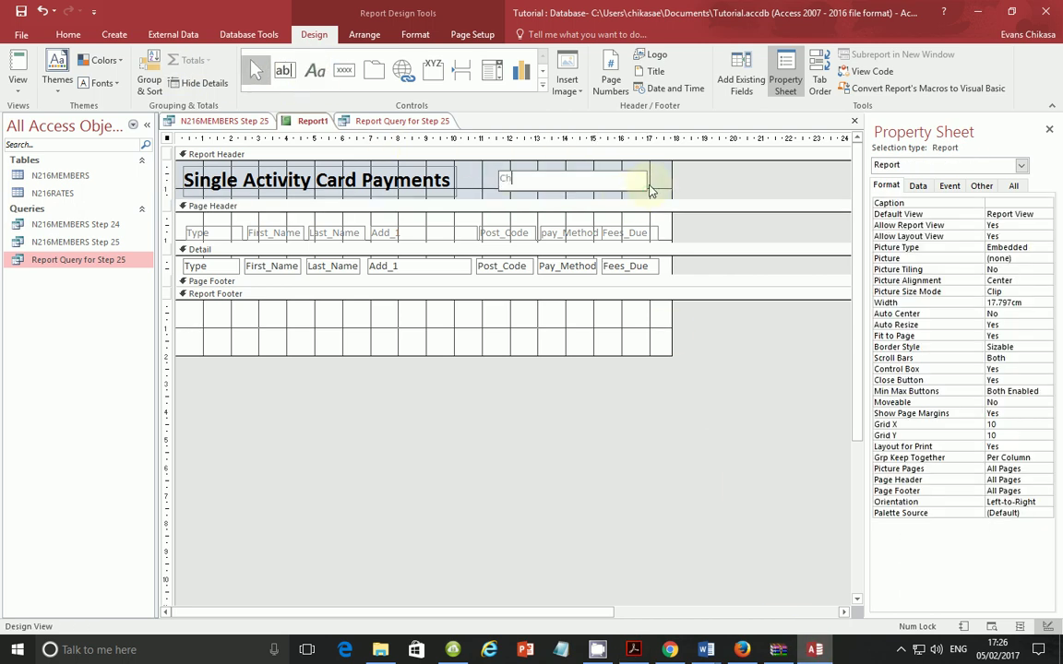
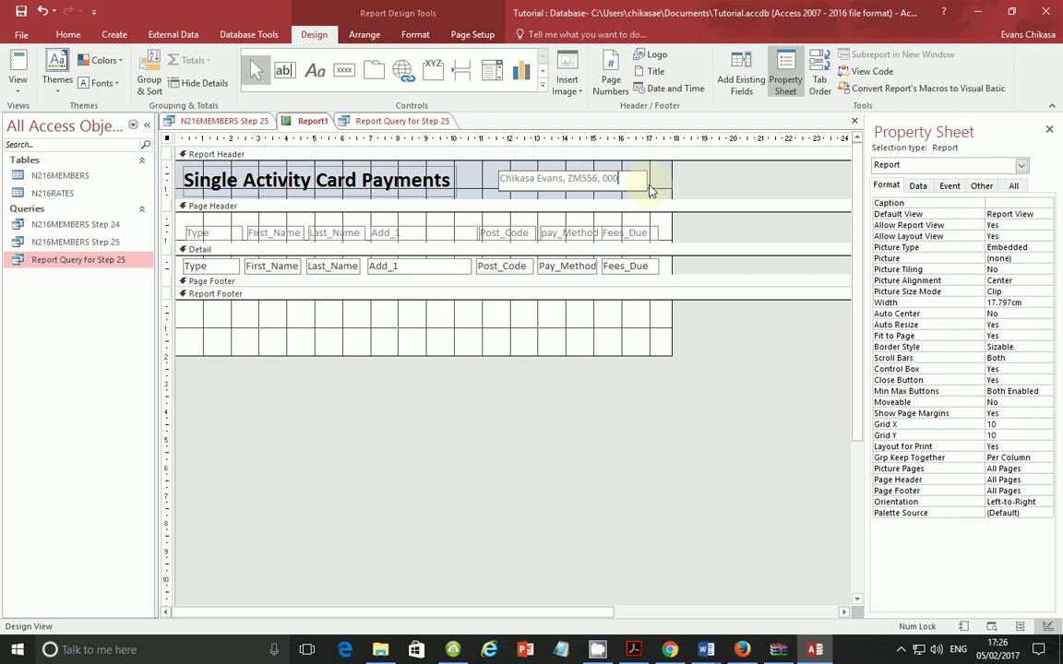
pyautogui.click(18, 81)
pyautogui.click(51, 112)
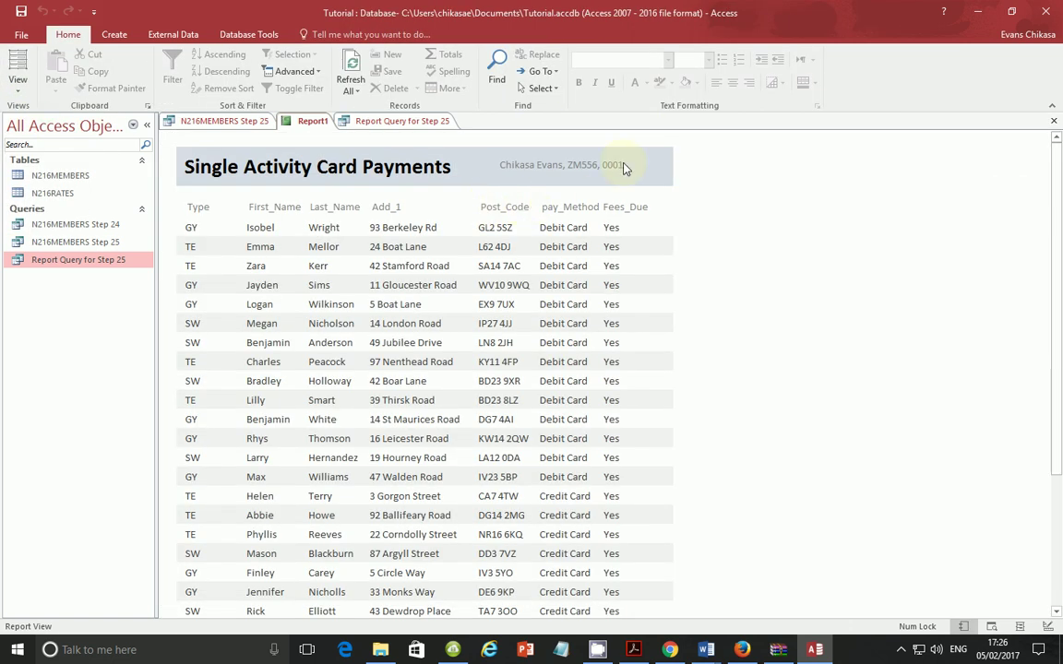
# Step: Bring the exam question PDF in Acrobat Reader to the front
pyautogui.click(633, 649)
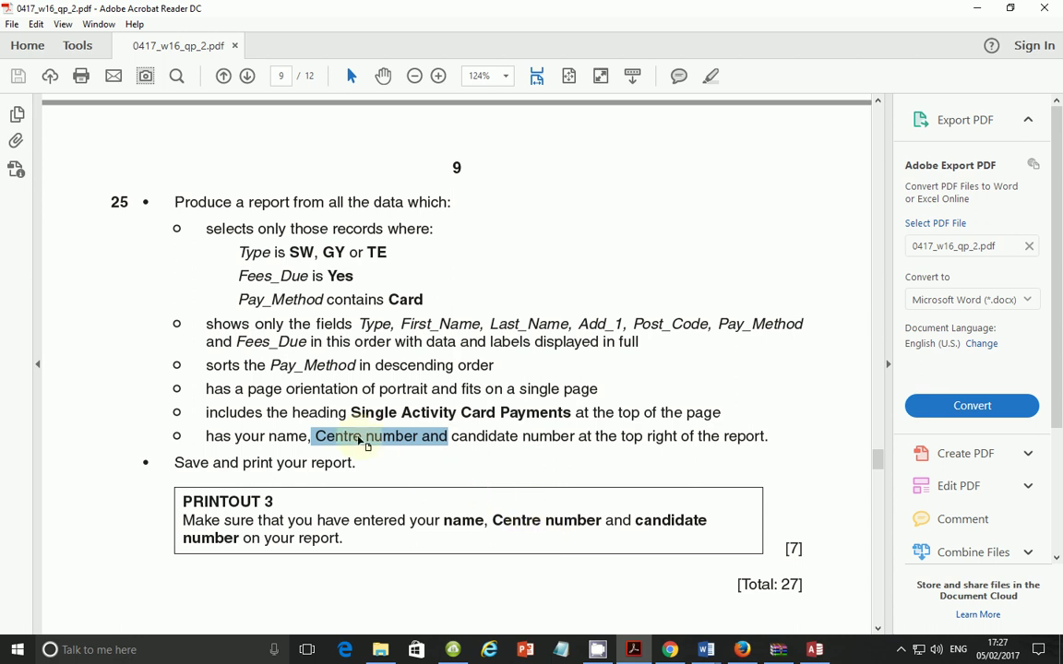
# Step: Deselect the highlighted question text and switch back to the Access report
pyautogui.click(411, 457)
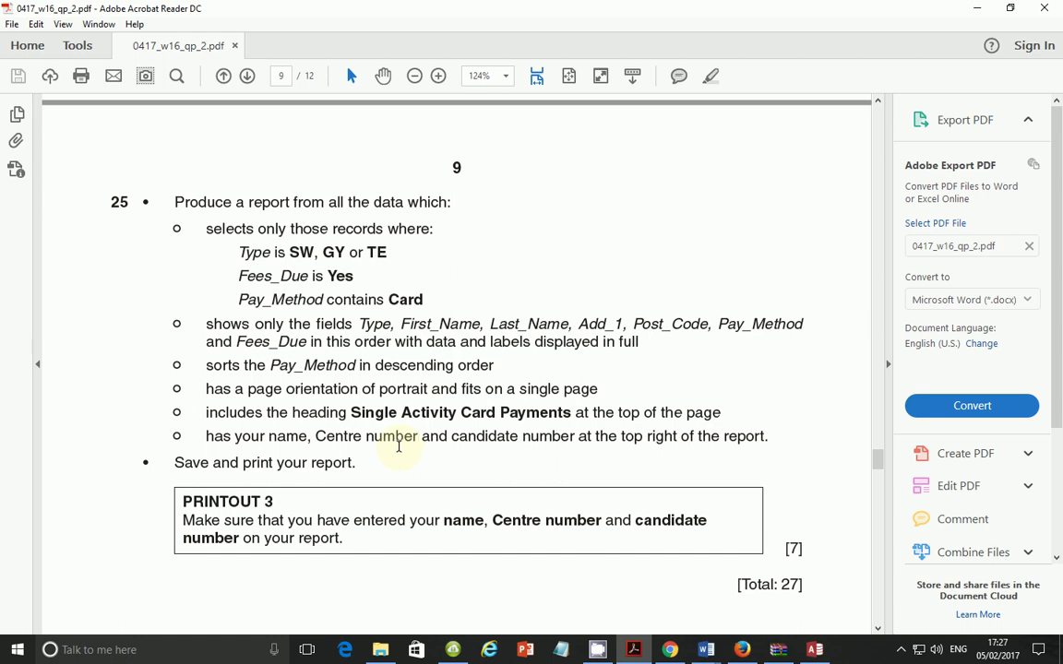
pyautogui.hotkey('alt', 'Tab')
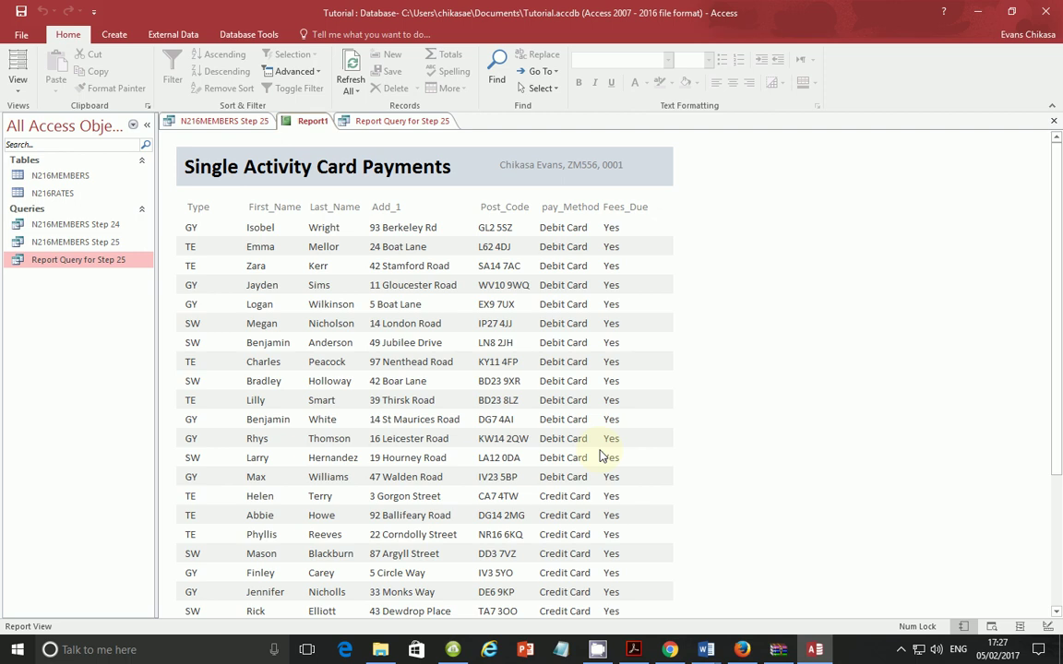
# Step: Show the CamStudio window from the hidden tray icons, then bring the exam PDF forward
pyautogui.click(901, 651)
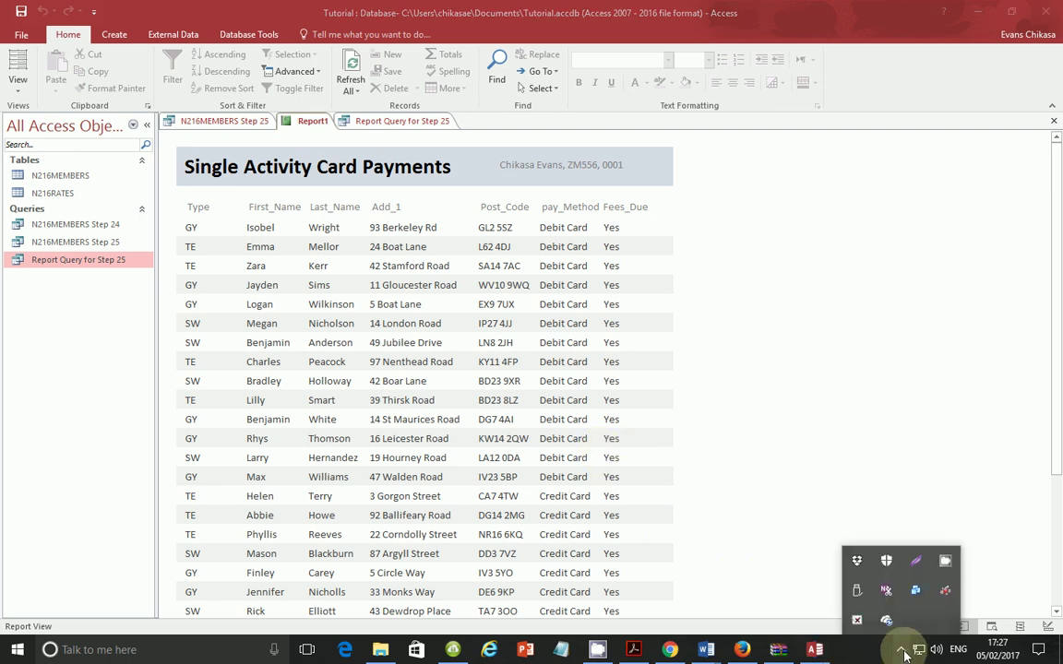
pyautogui.click(901, 650)
pyautogui.click(901, 651)
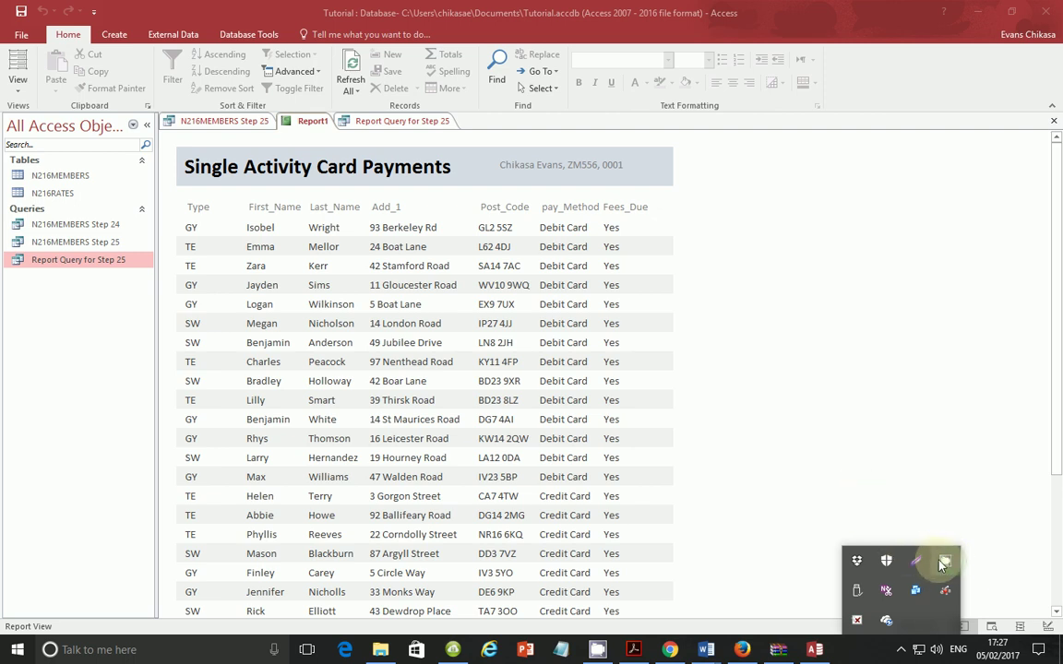
pyautogui.click(942, 562)
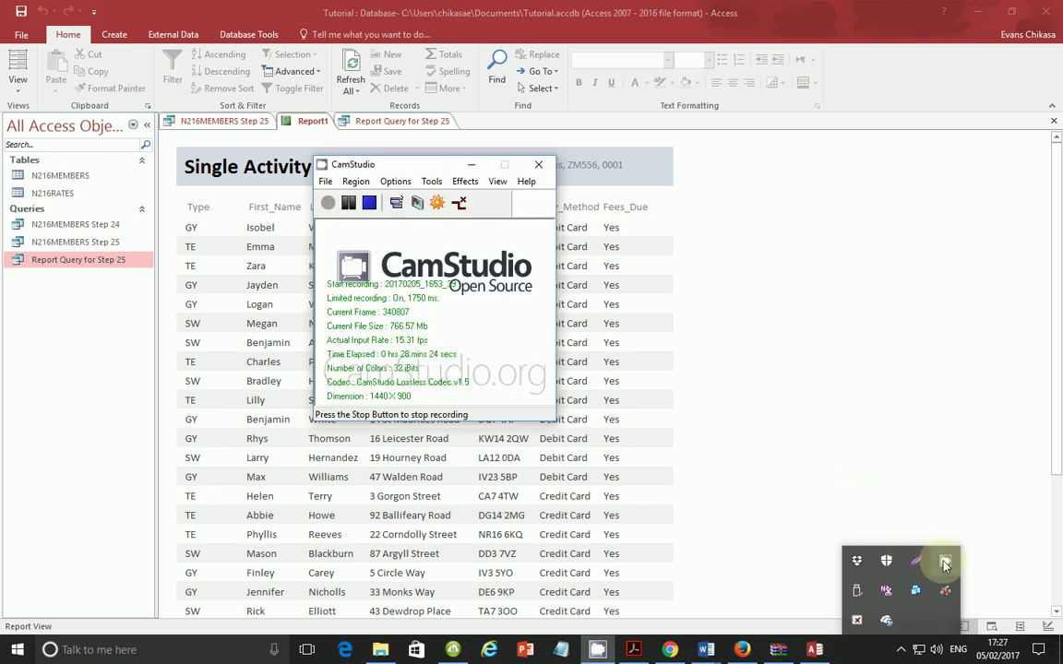
pyautogui.click(436, 373)
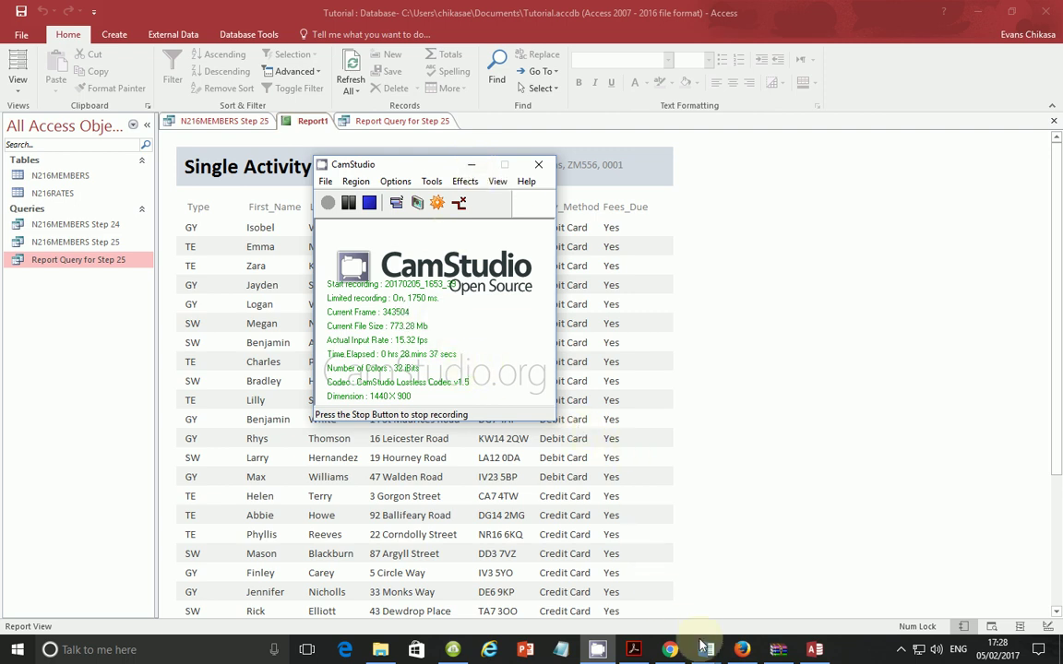
pyautogui.click(634, 649)
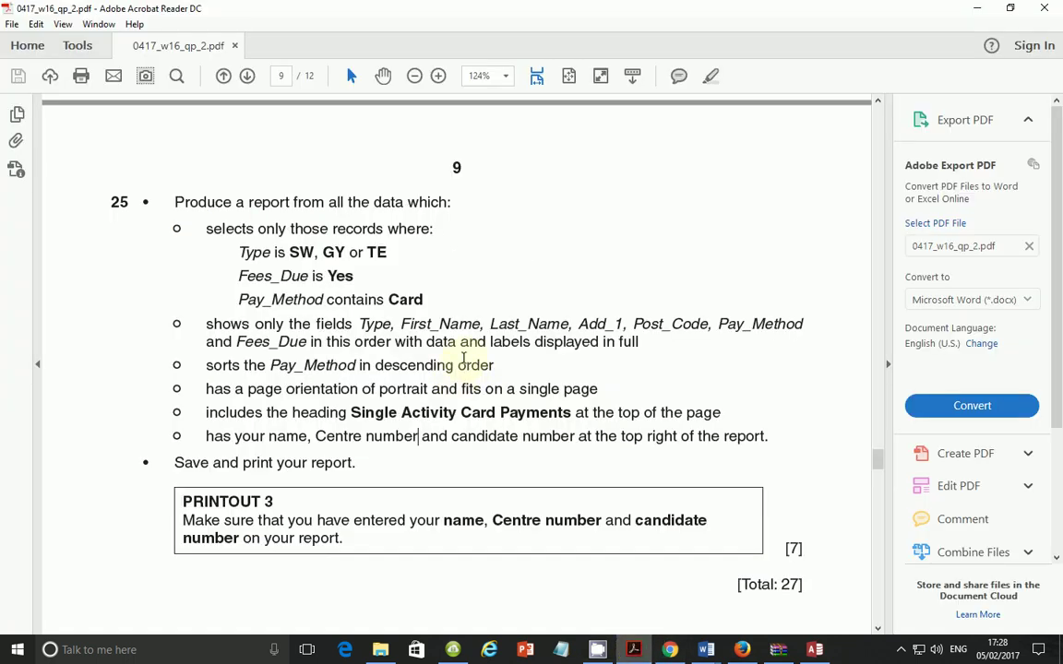
# Step: Scroll the exam paper to page 10's Task 4 mail merge question, then open the hidden tray icons
pyautogui.scroll(-10, 463, 358)
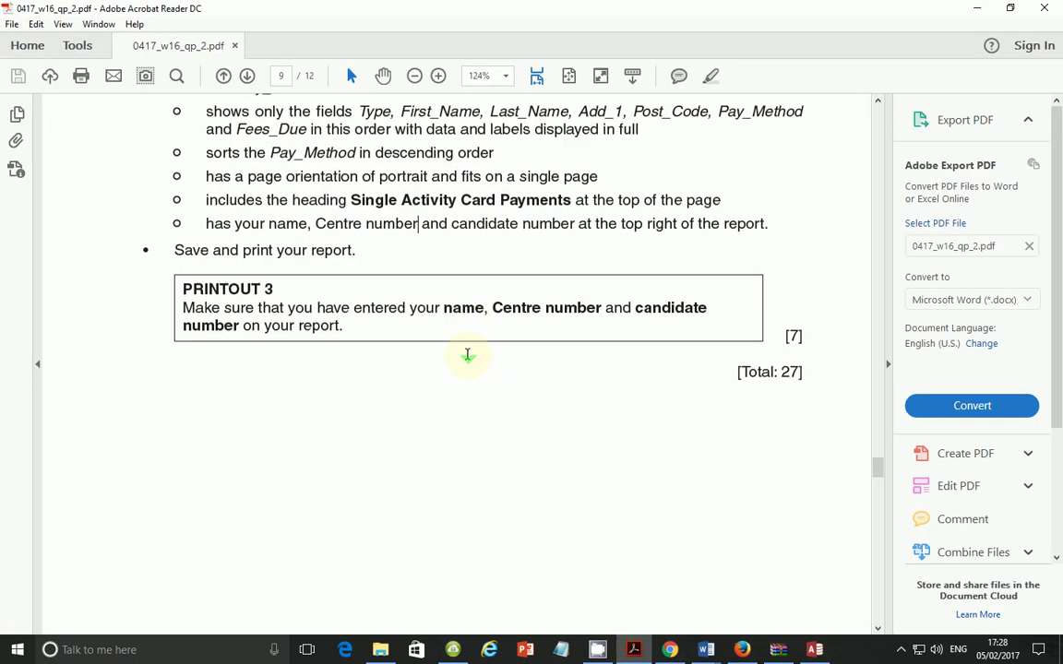
pyautogui.scroll(-8, 468, 360)
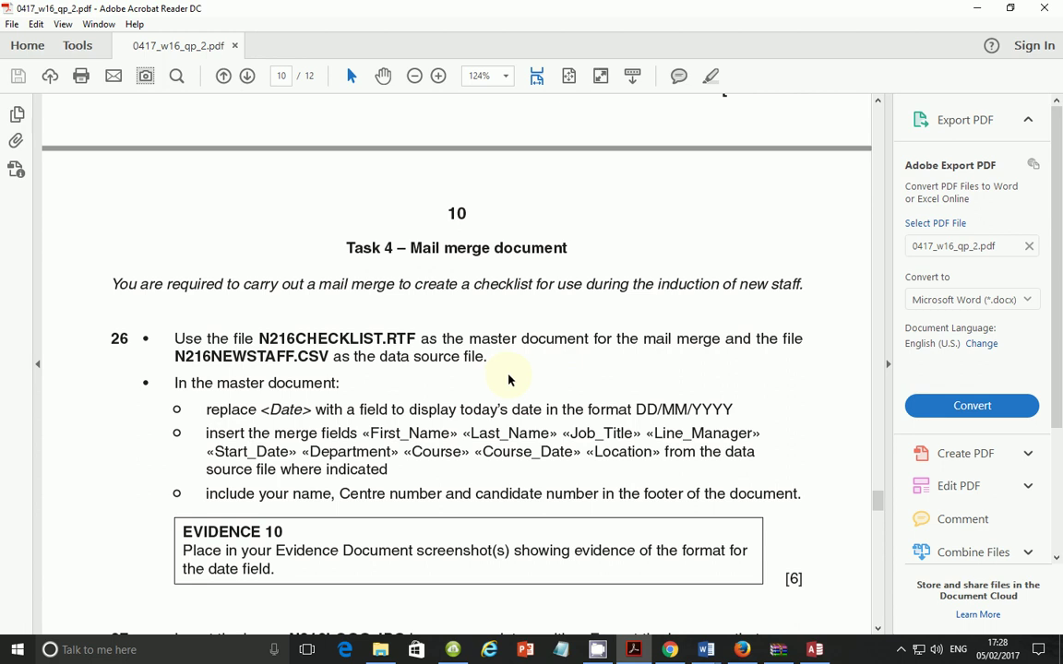
pyautogui.click(900, 649)
pyautogui.click(900, 650)
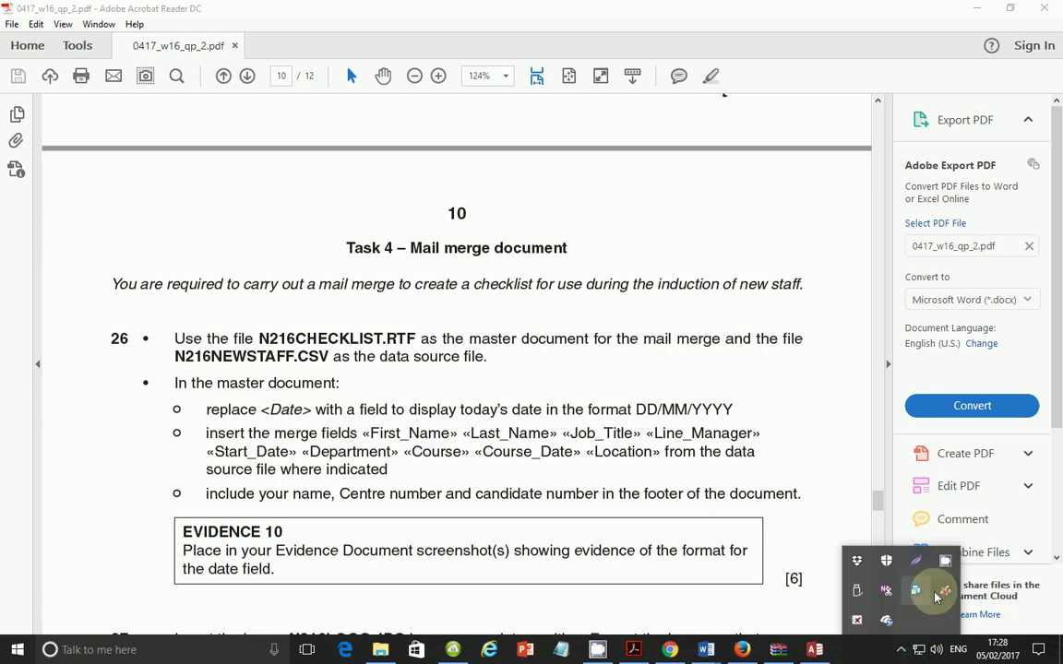
pyautogui.click(909, 587)
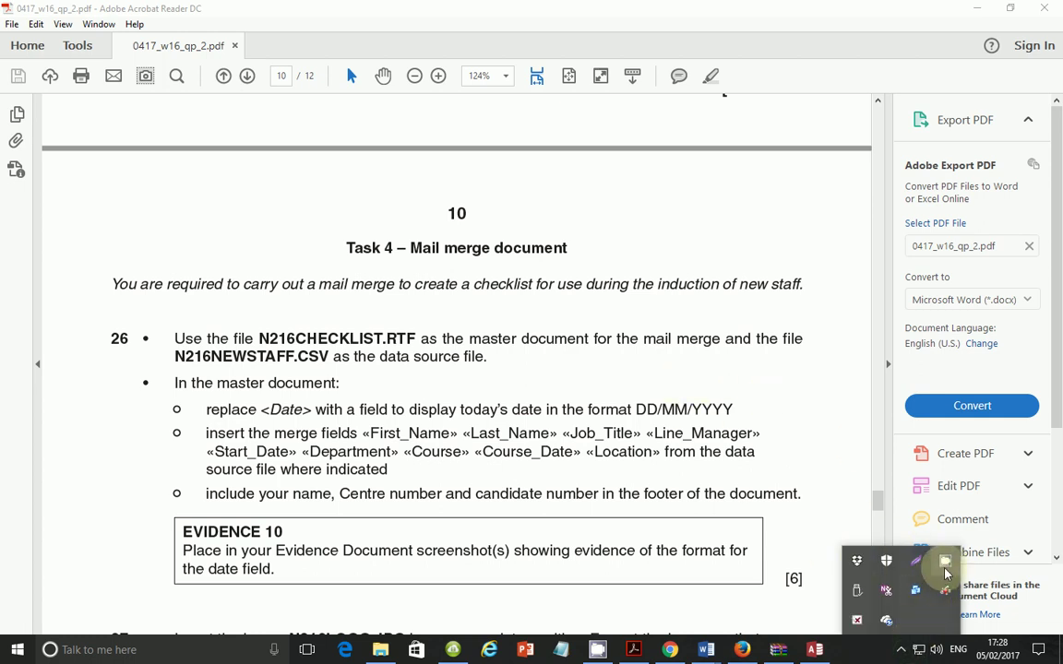